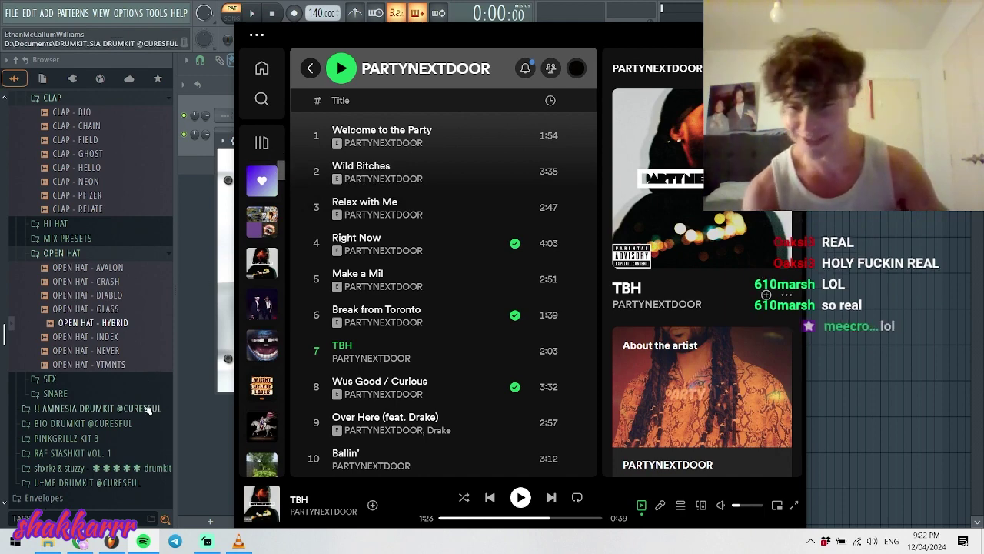
- Open Liked Songs in Spotify and play "Potato Loaded" by Quavo and Destroy Lonely
left_click(212, 541)
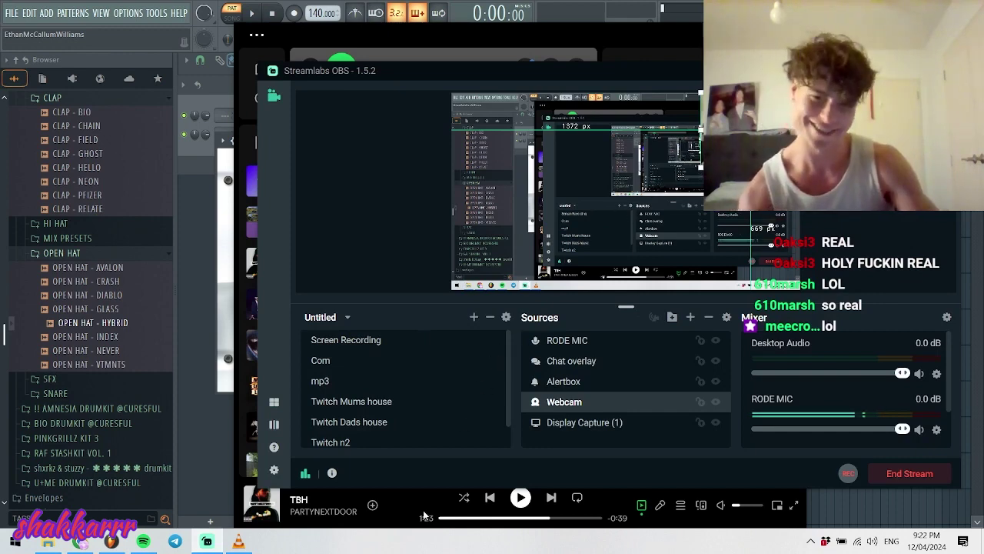
left_click(246, 188)
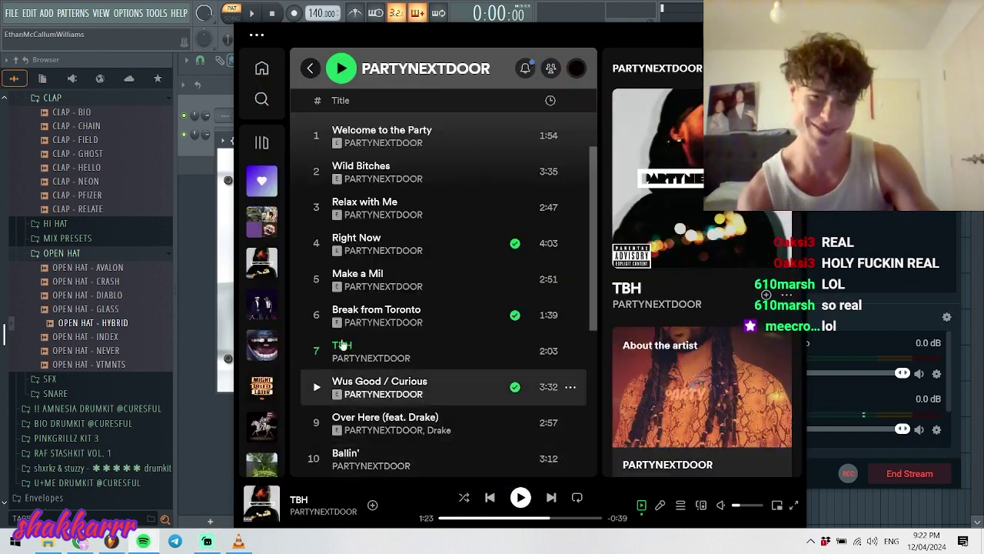
left_click(263, 188)
scroll(431, 430, "down", 5)
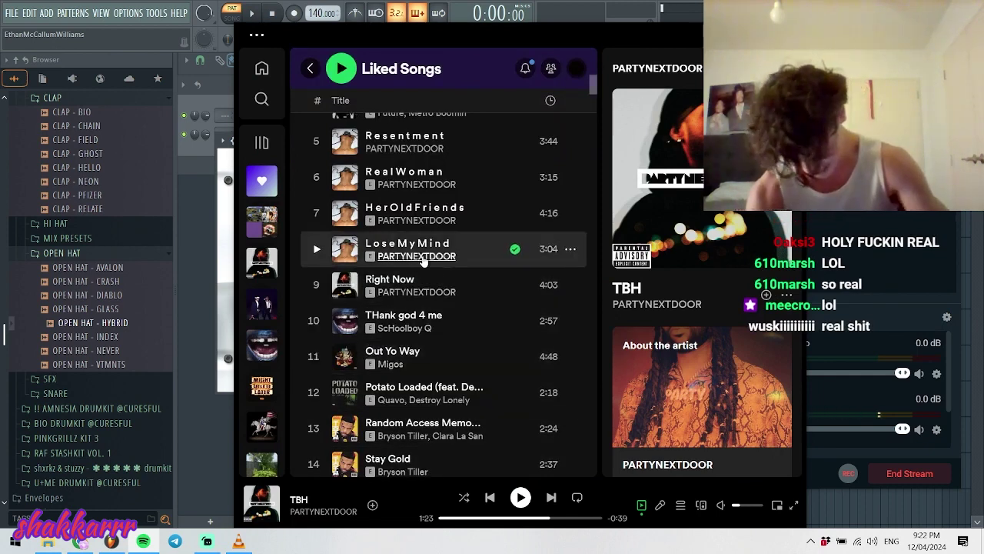
left_click(489, 403)
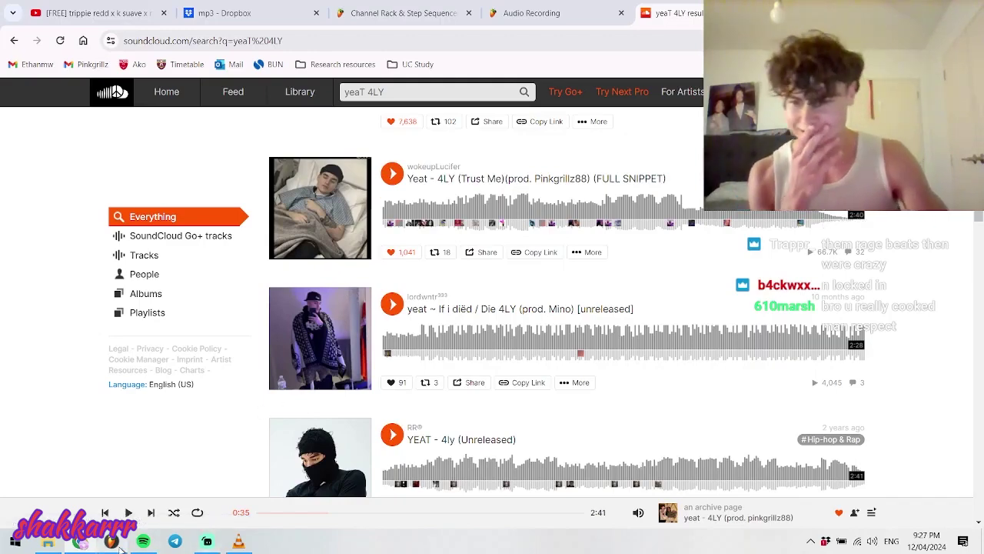
- Switch to FL Studio and browse the lead presets of the Single Layer Leads category in reFX Nexus
left_click(111, 541)
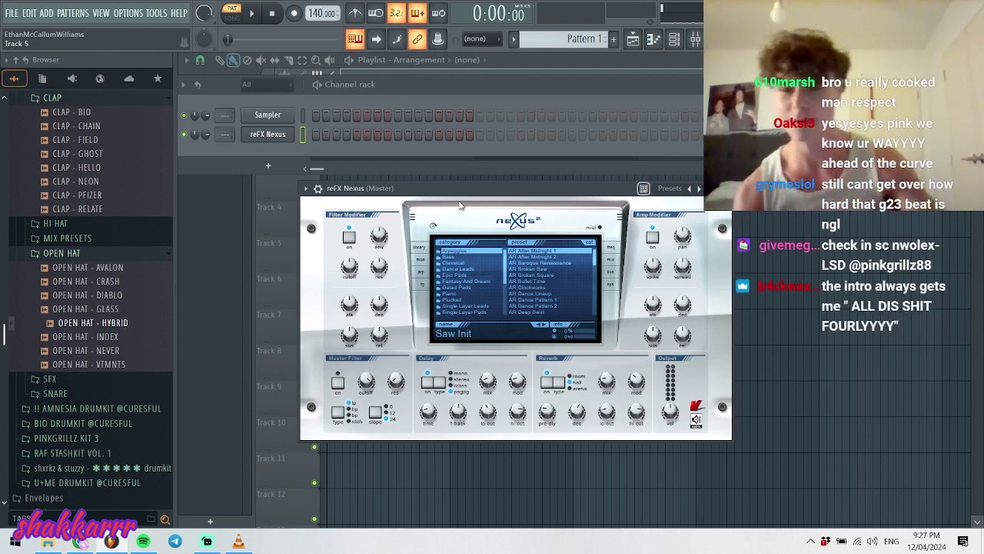
scroll(506, 288, "down", 3)
scroll(500, 285, "down", 3)
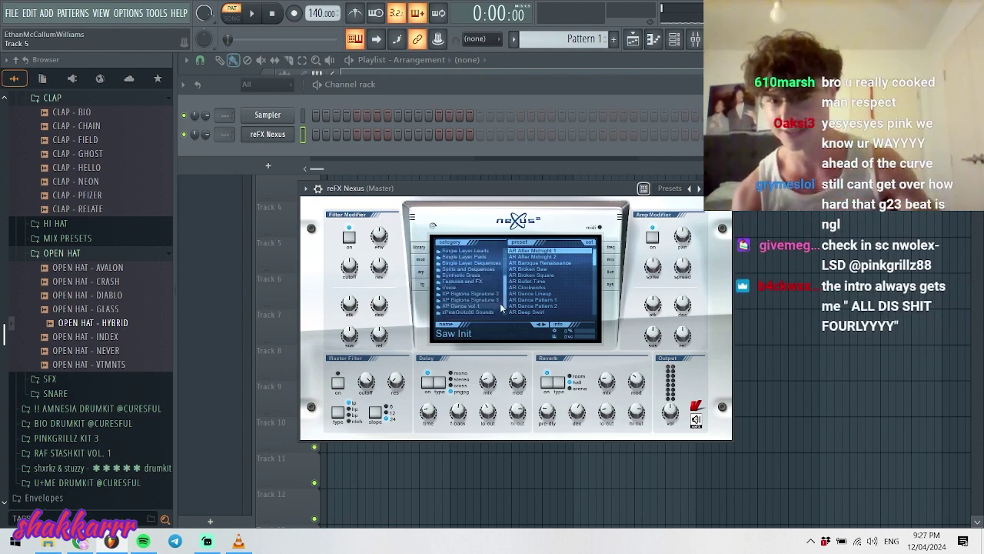
left_click(468, 268)
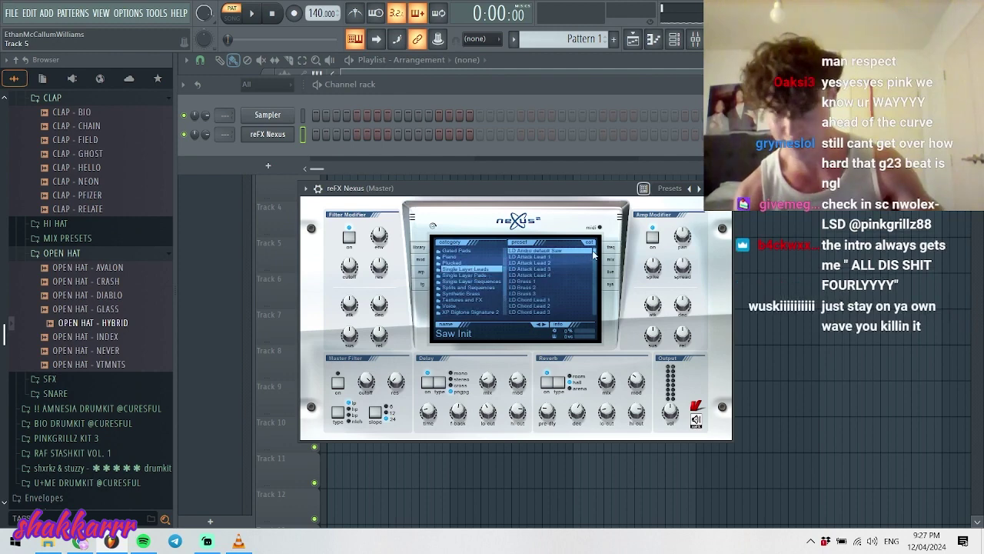
scroll(553, 277, "down", 5)
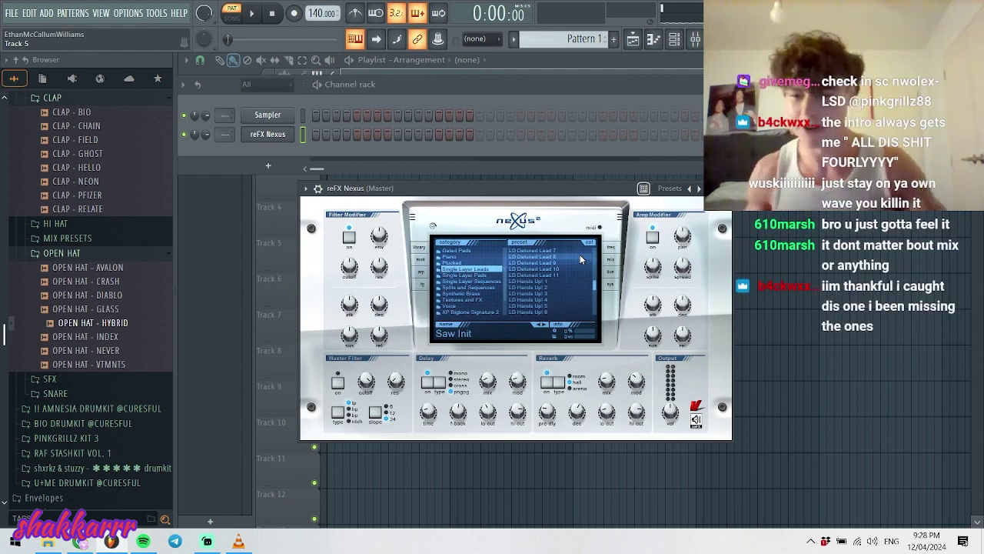
- Switch to the YouTube page of the "rager girl" rage type beat in Chrome and read through its viewer comments
left_click(80, 541)
left_click(92, 13)
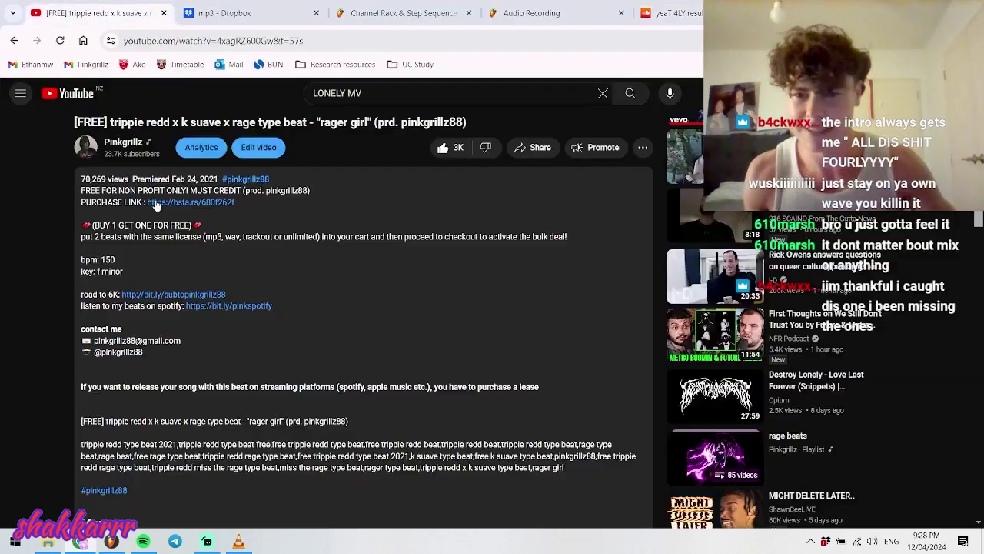
scroll(127, 346, "down", 10)
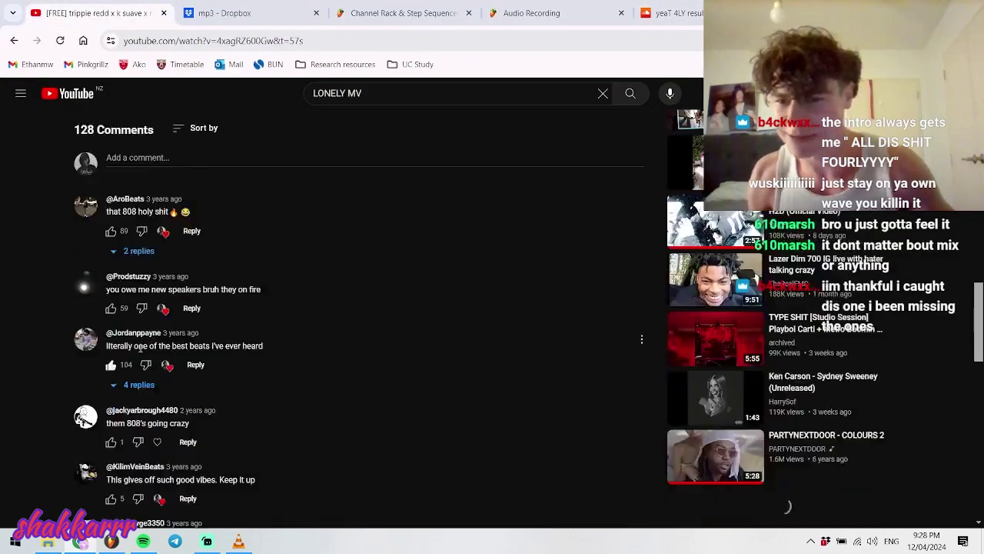
scroll(188, 291, "down", 1)
scroll(186, 298, "down", 2)
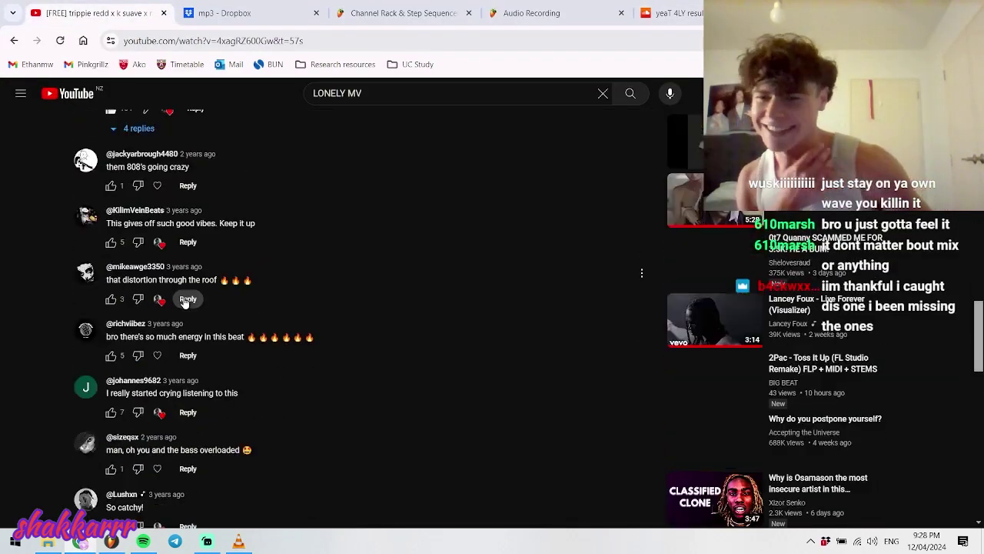
scroll(187, 300, "down", 6)
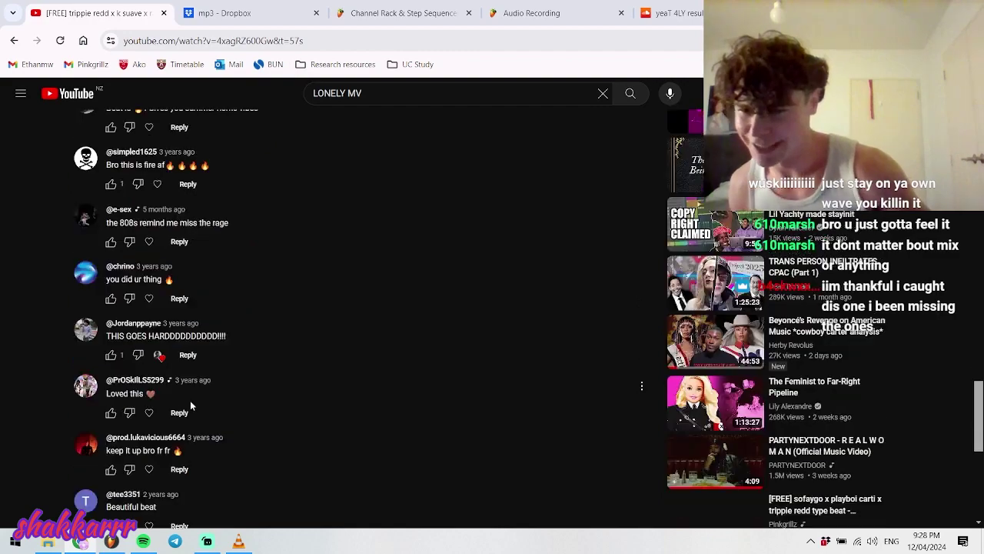
scroll(190, 400, "down", 3)
scroll(307, 369, "down", 1)
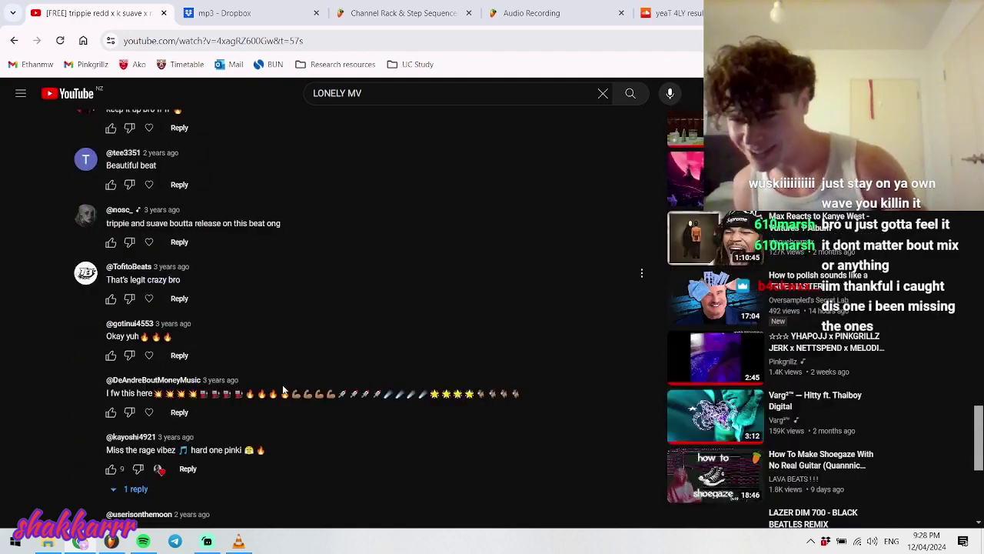
scroll(283, 391, "down", 5)
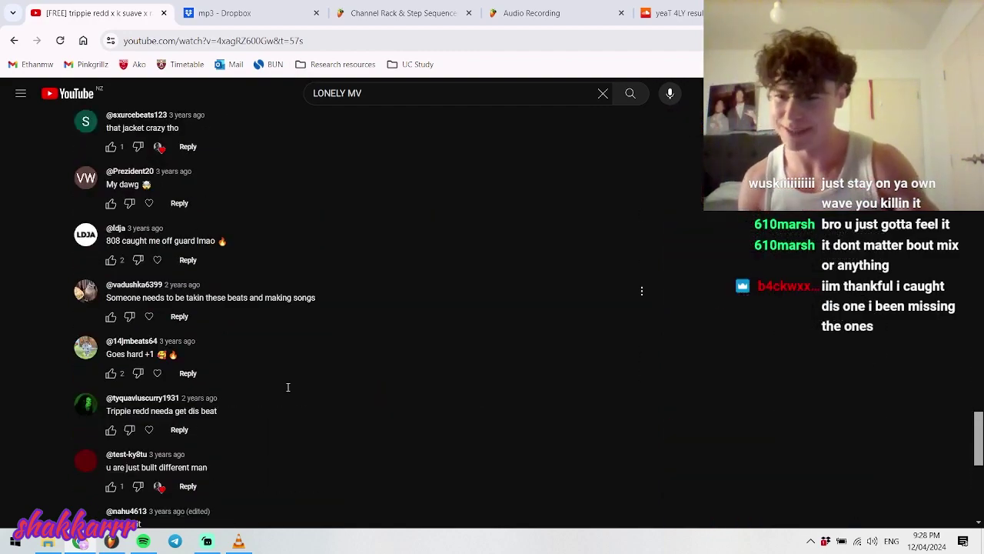
scroll(288, 387, "down", 10)
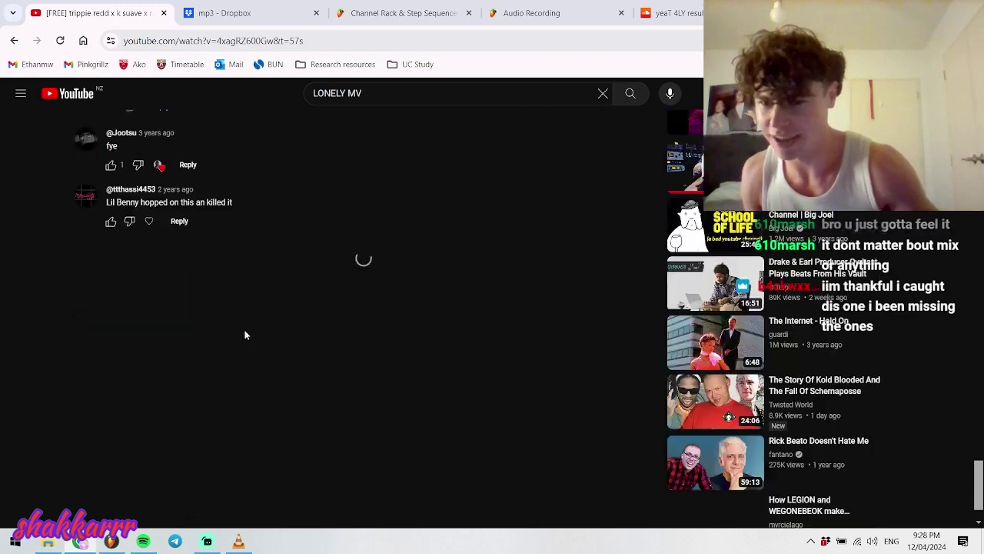
scroll(273, 312, "down", 2)
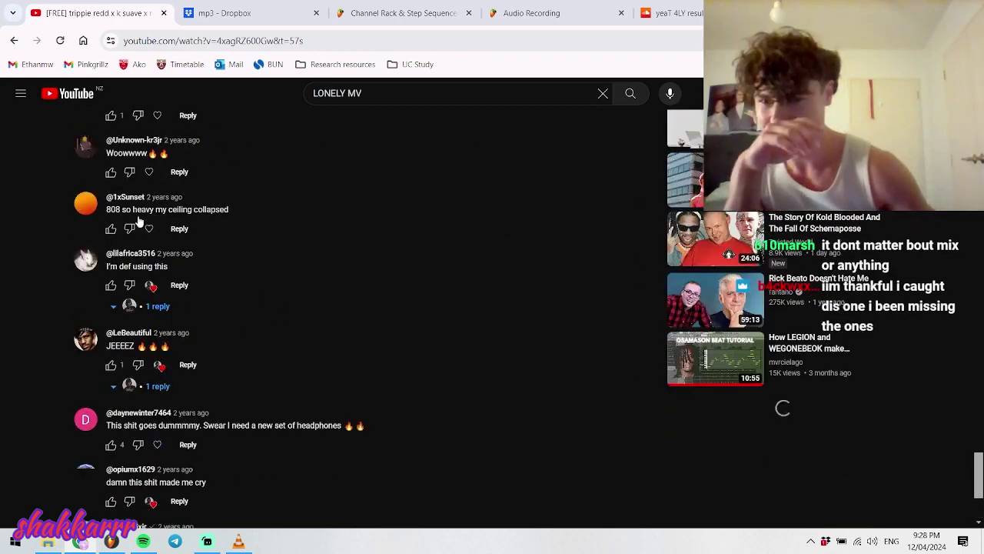
triple_click(276, 210)
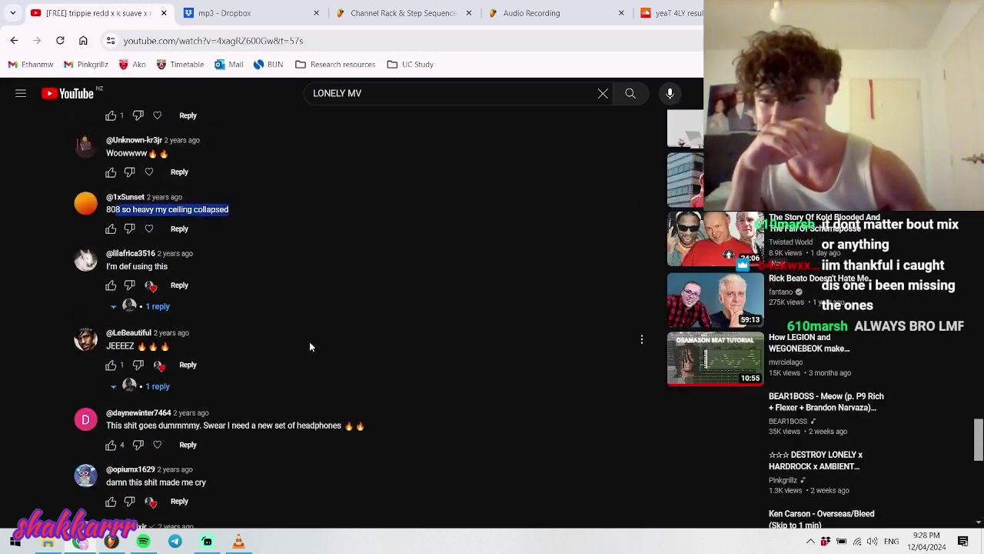
scroll(297, 351, "up", 1)
scroll(300, 363, "down", 2)
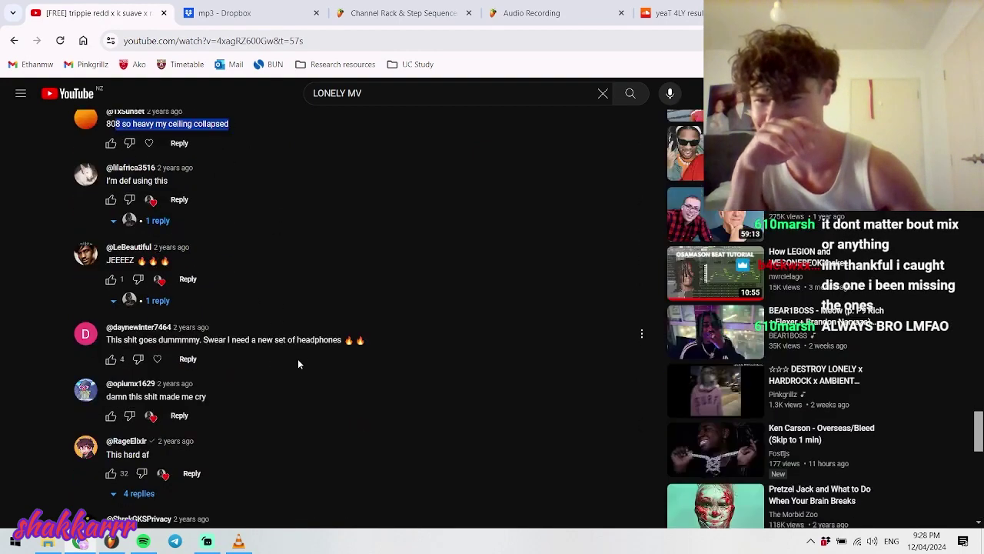
- Open the channel of the commenter who wrote "JEEEEZ" in a new tab and return to the beat's comments
right_click(127, 255)
left_click(193, 259)
key("ctrl+Tab")
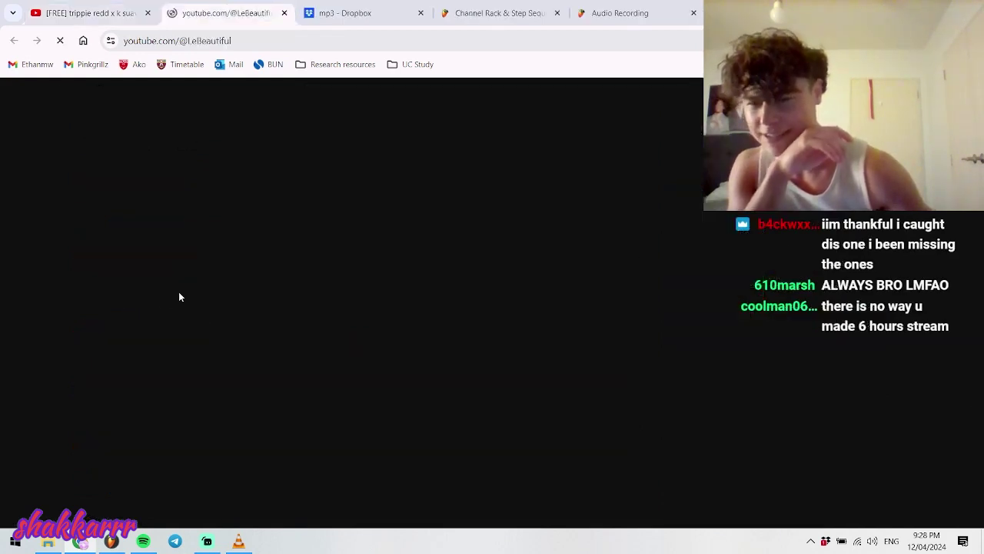
left_click(73, 5)
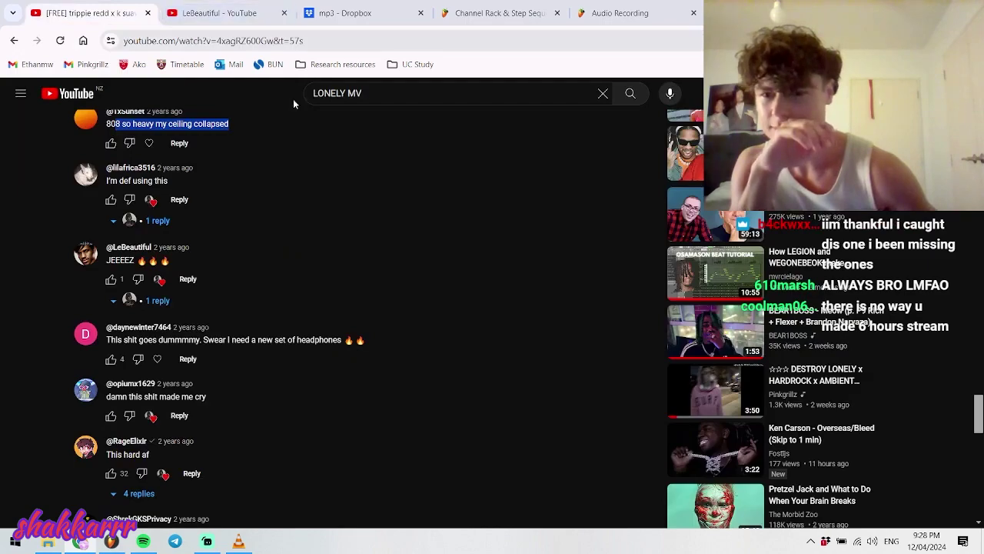
- Read further down the comments on the "rager girl" beat and bring up the VLC player
scroll(406, 432, "down", 2)
scroll(198, 378, "down", 8)
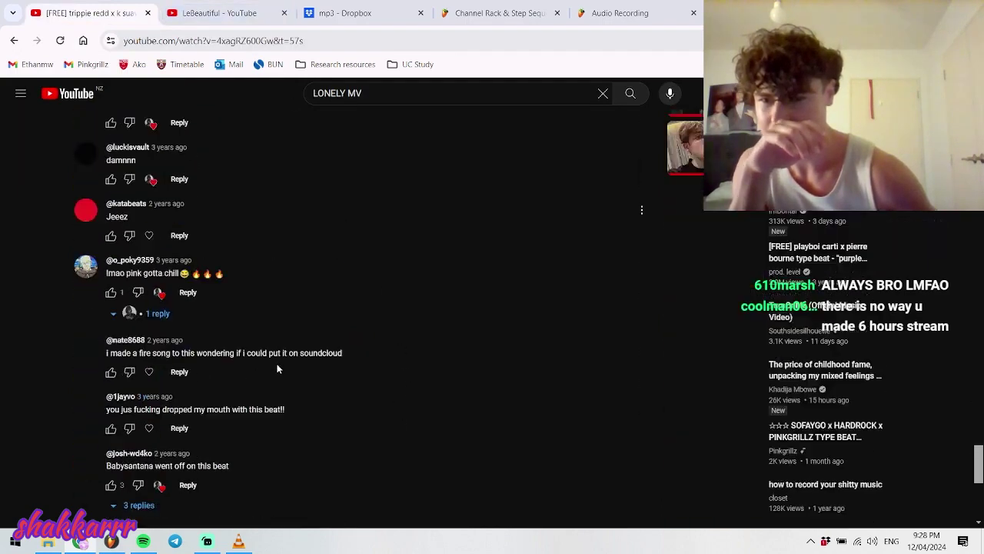
scroll(308, 354, "down", 1)
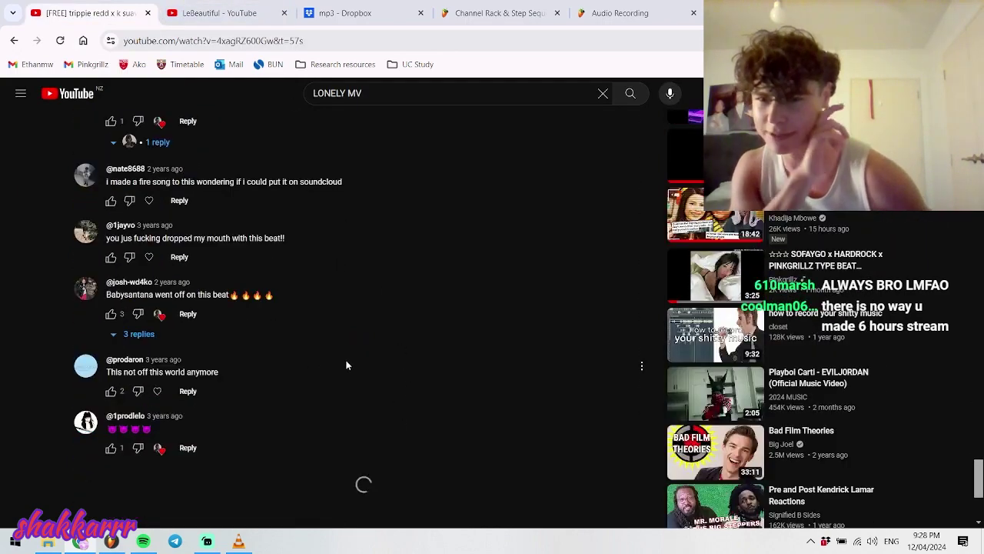
scroll(315, 365, "down", 4)
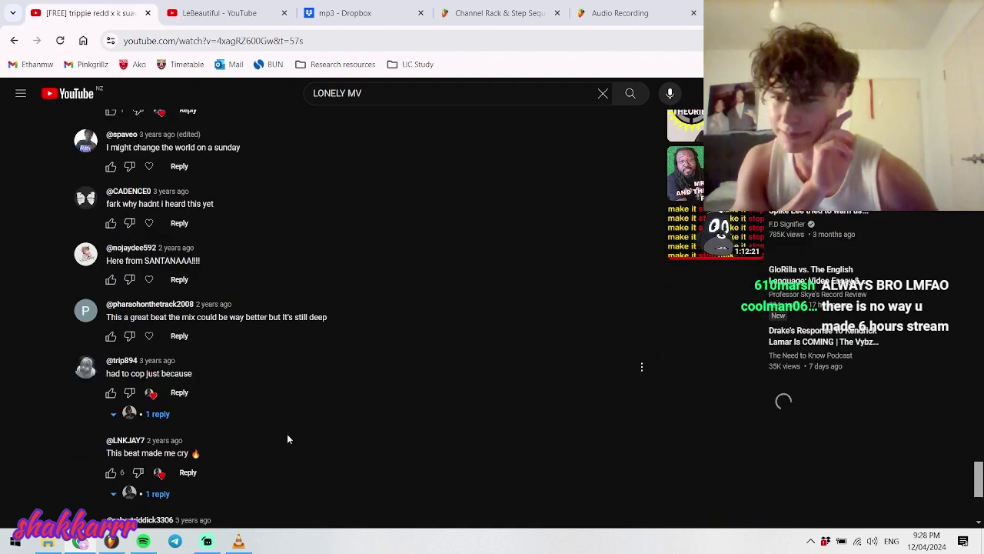
left_click(238, 541)
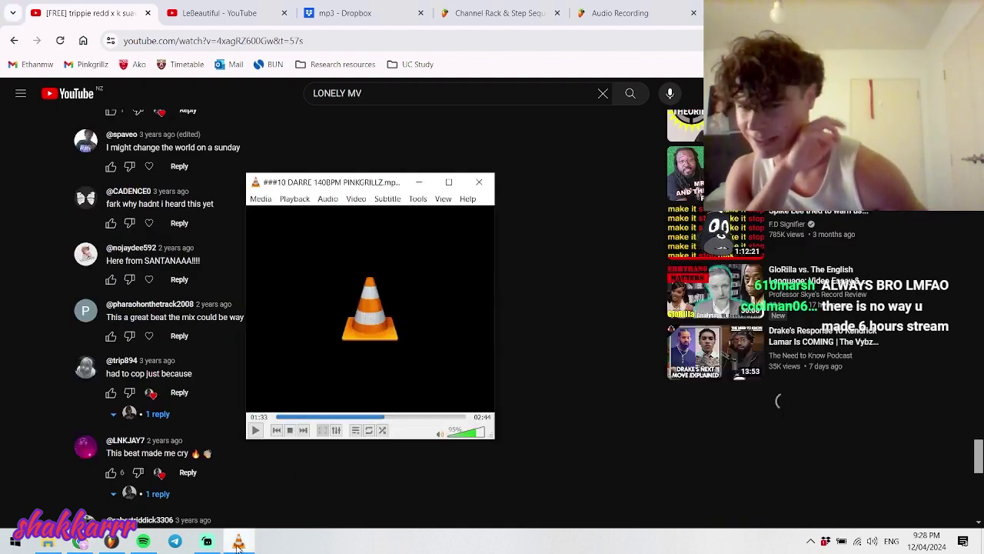
- Return to FL Studio, reposition the Nexus window and load the LD Classic JP Leader 2 preset from Single Layer Leads
left_click(114, 542)
left_click_drag(484, 185, 535, 167)
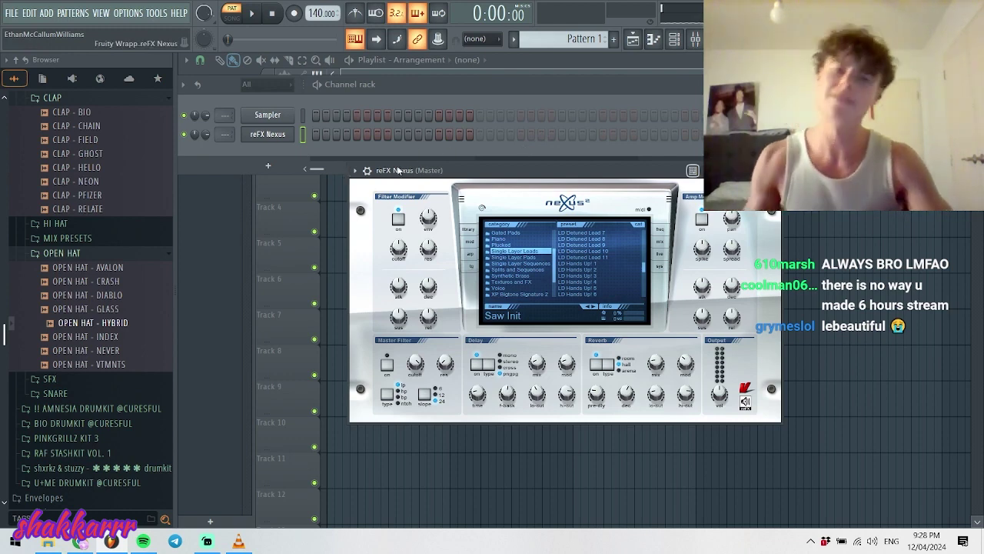
left_click_drag(400, 170, 349, 177)
scroll(584, 275, "down", 10)
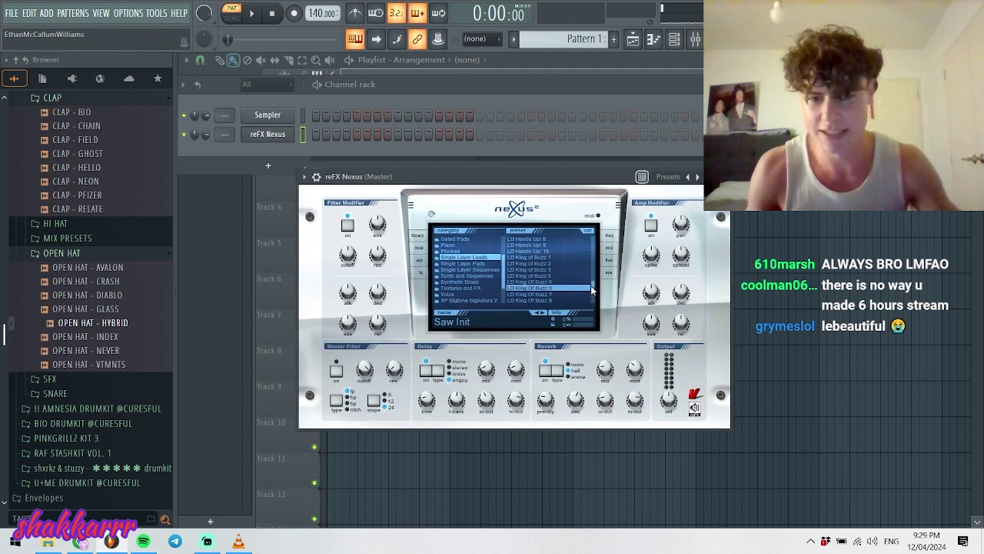
scroll(591, 280, "up", 6)
scroll(592, 270, "up", 5)
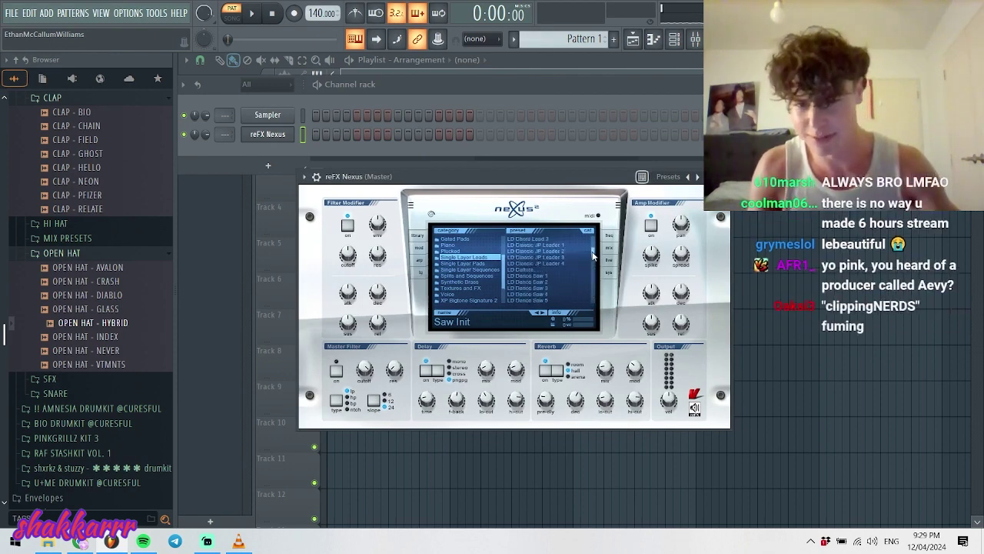
left_click(539, 251)
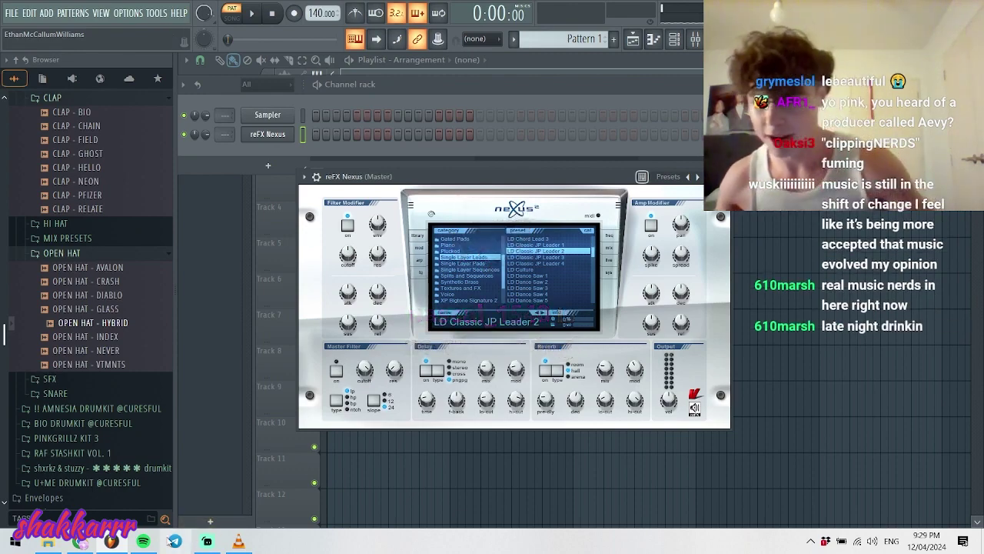
- Switch to Spotify, look through Liked Songs and select "tony dim" by LAZER DIM 700
left_click(143, 541)
scroll(592, 284, "up", 3)
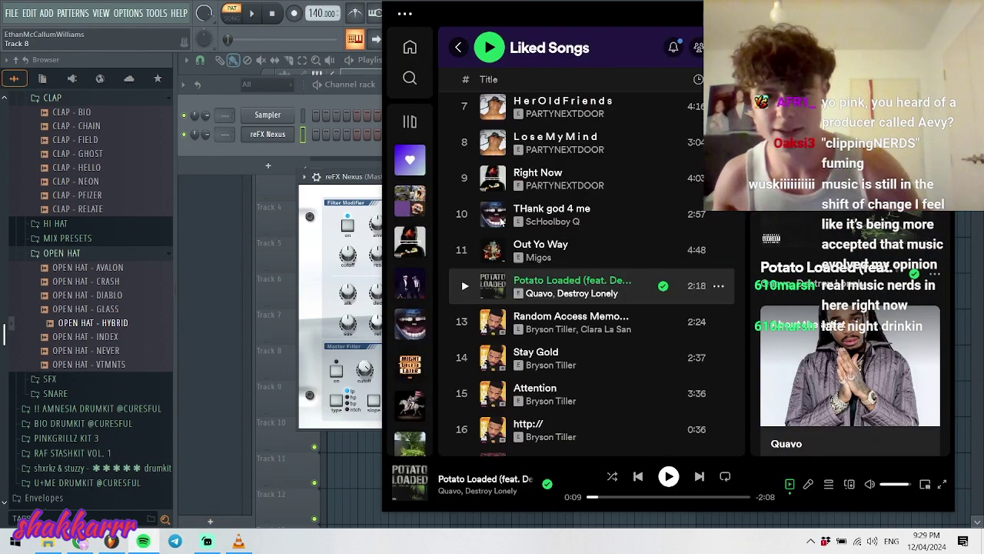
scroll(599, 362, "down", 5)
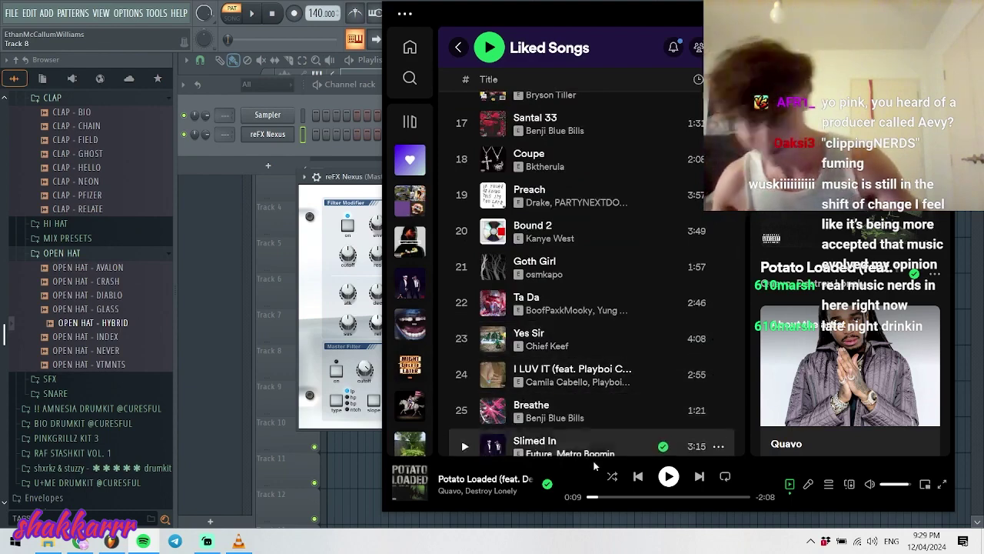
scroll(604, 348, "down", 1)
scroll(604, 346, "down", 1)
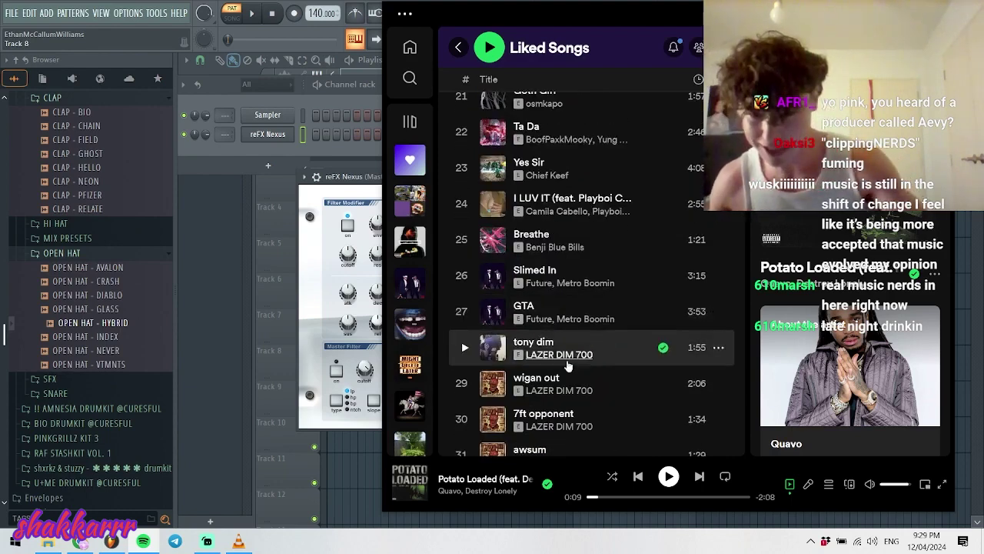
left_click(629, 352)
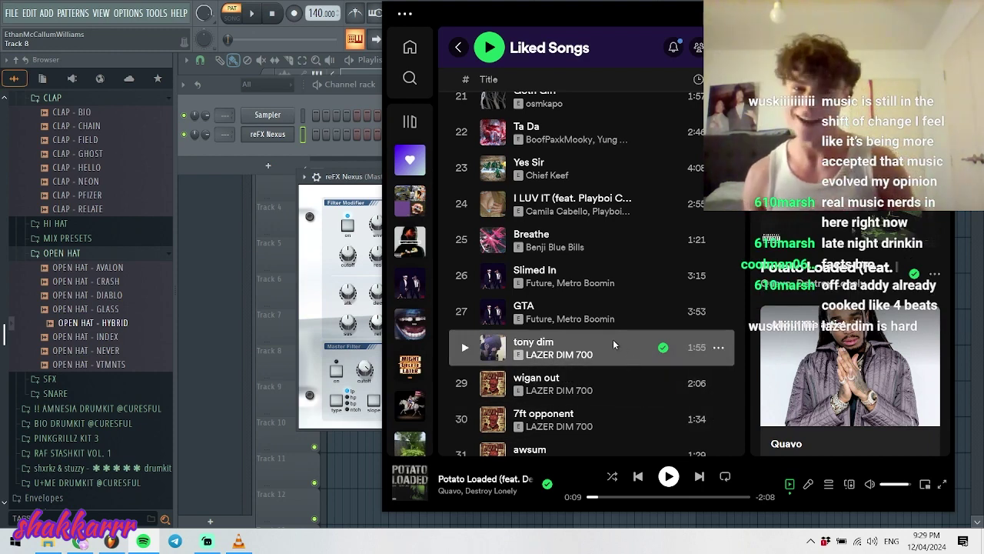
- Return to FL Studio and pick the Synth 1 lead preset further down Nexus's Single Layer Leads list
key("alt+Tab")
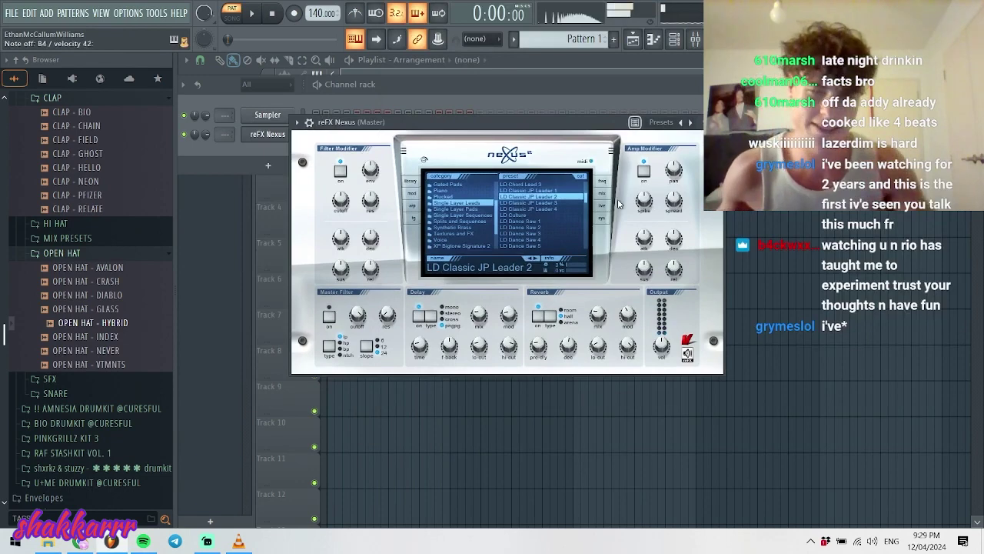
scroll(546, 227, "down", 10)
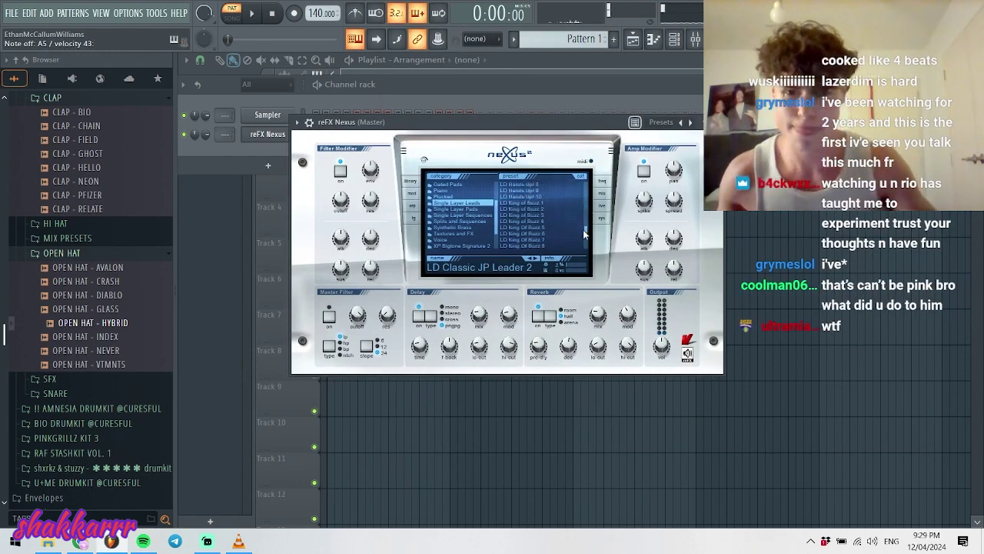
scroll(585, 243, "down", 1)
left_click(523, 190)
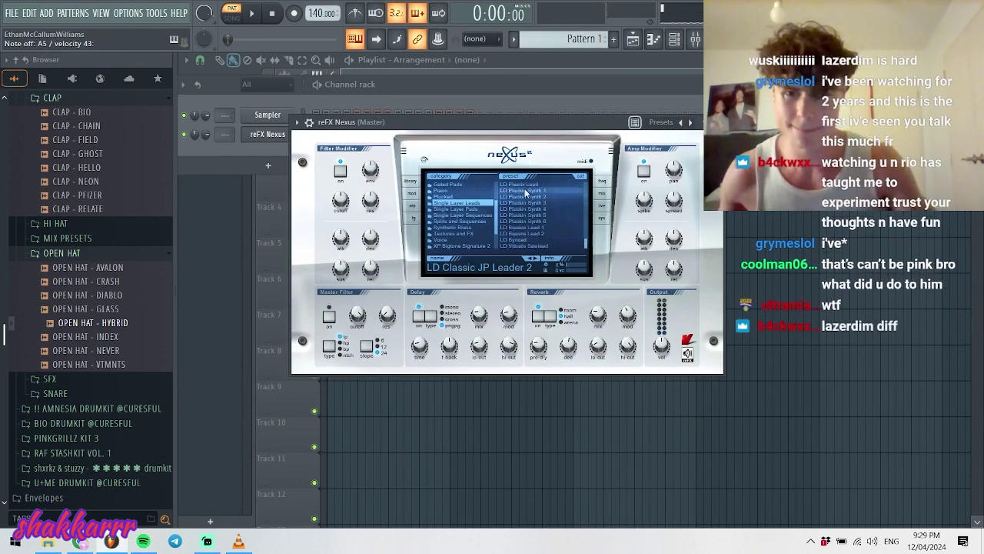
- Audition the Pluckin Synth presets in Nexus's Single Layer Leads one after another and load LD Pluckin Synth 5
left_click(535, 259)
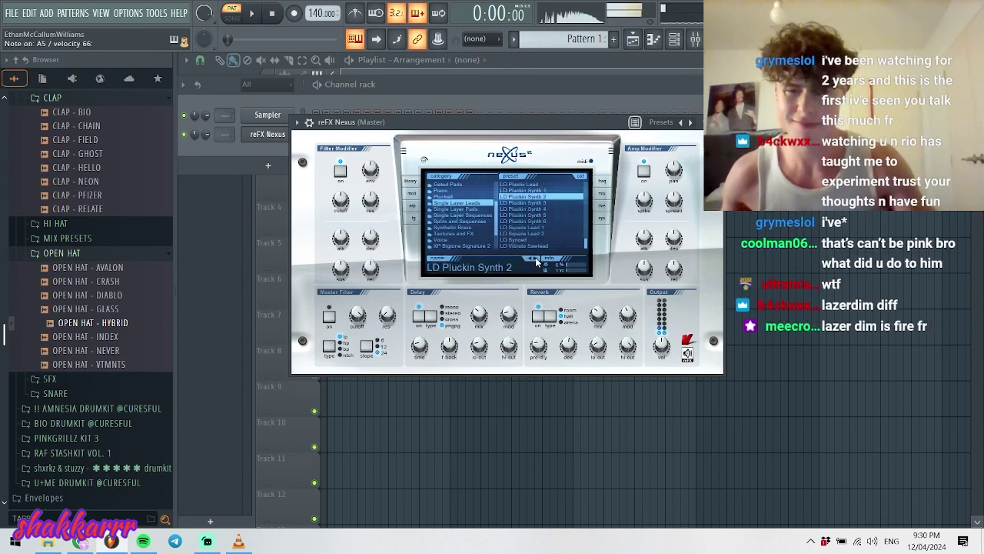
left_click(534, 259)
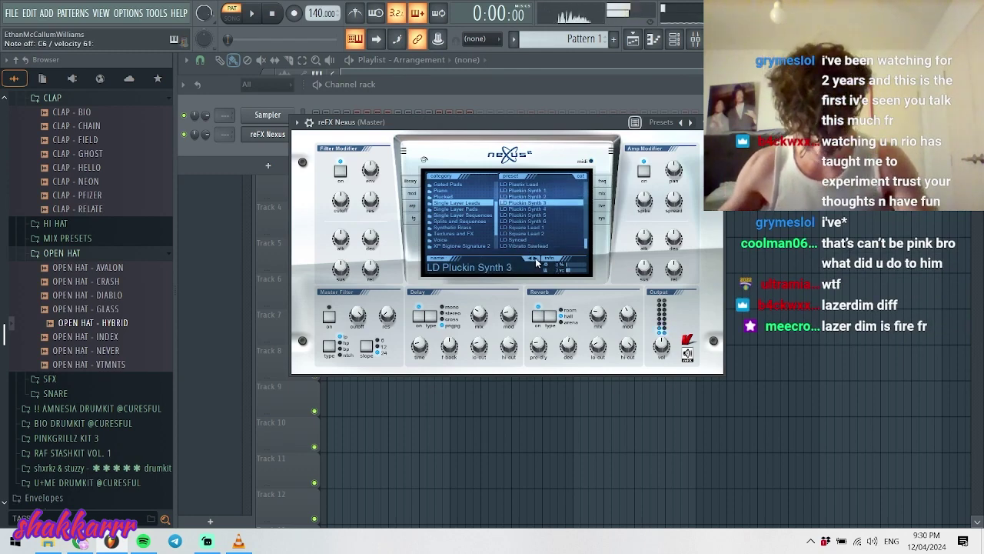
left_click(536, 259)
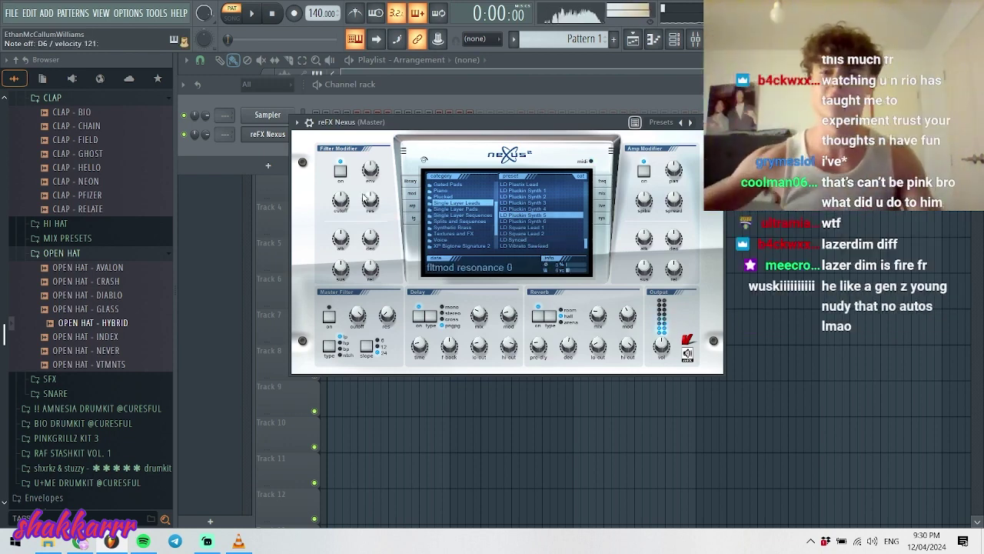
- Open the piano roll for the reFX Nexus channel
left_click(289, 137)
right_click(290, 137)
left_click(333, 319)
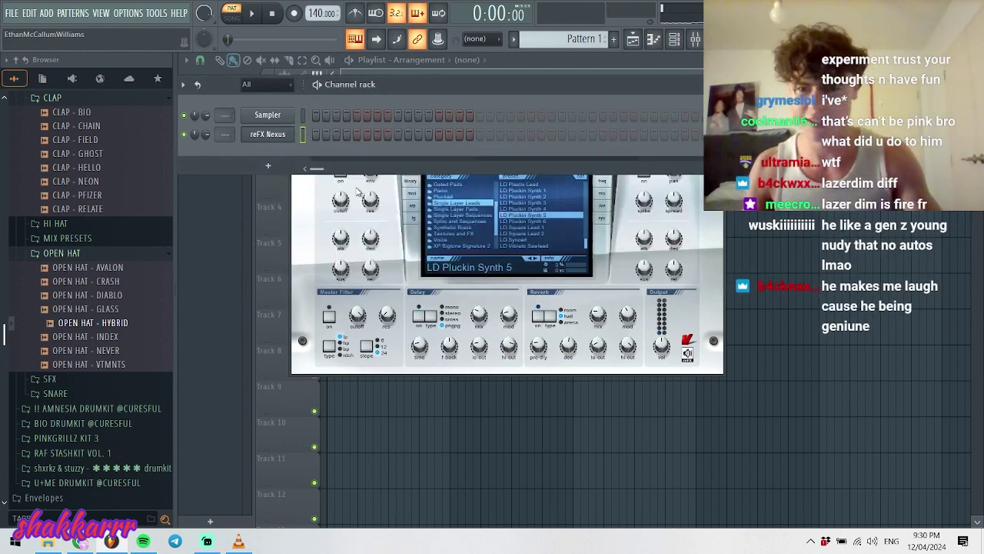
right_click(288, 130)
left_click(319, 137)
- Start the melody with an F#4 note and a G#5 note stacked at the beginning, auditioning alternative pitches
left_click_drag(226, 416, 155, 352)
left_click_drag(153, 130, 258, 323)
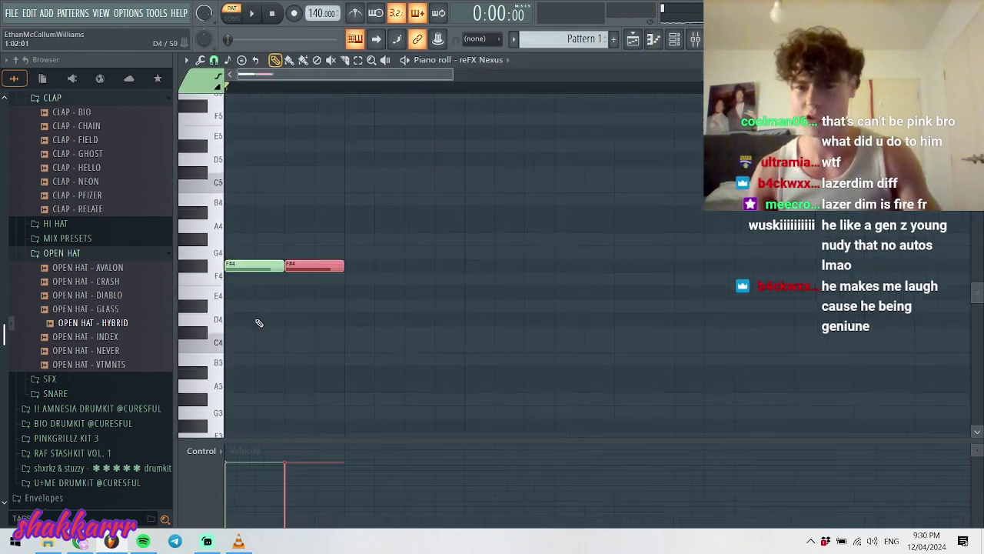
key("ctrl+z")
key("space")
key("ctrl+z")
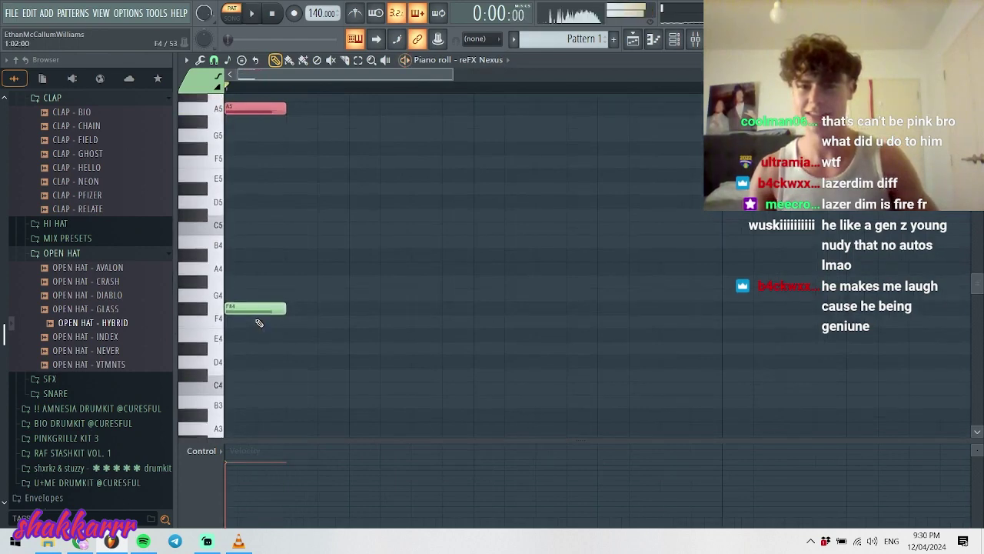
key("space")
key("ctrl+z")
key("space")
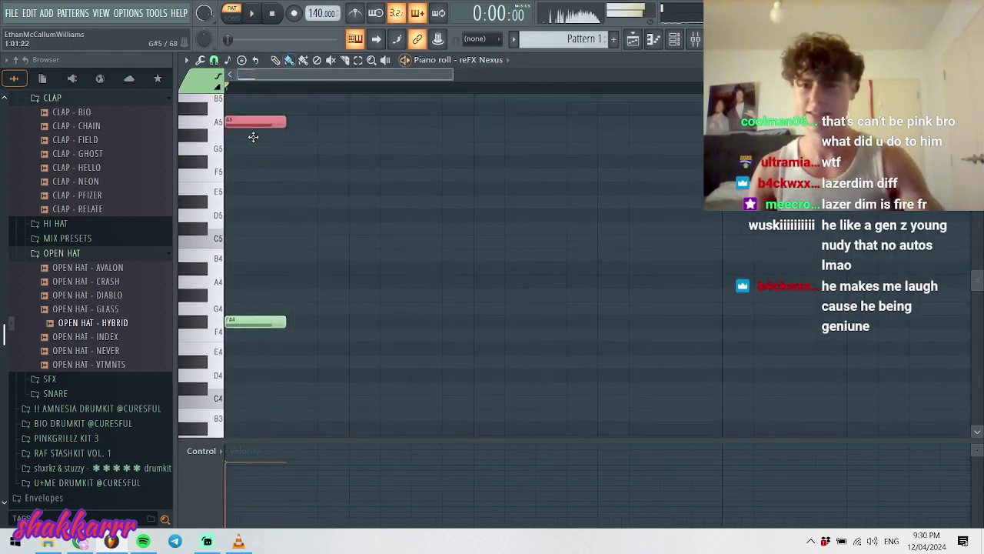
key("space")
key("space")
key("space")
key("space")
- Add a C#5 note after the opening chord, followed by an E5 note lengthened to four steps
key("ctrl+z")
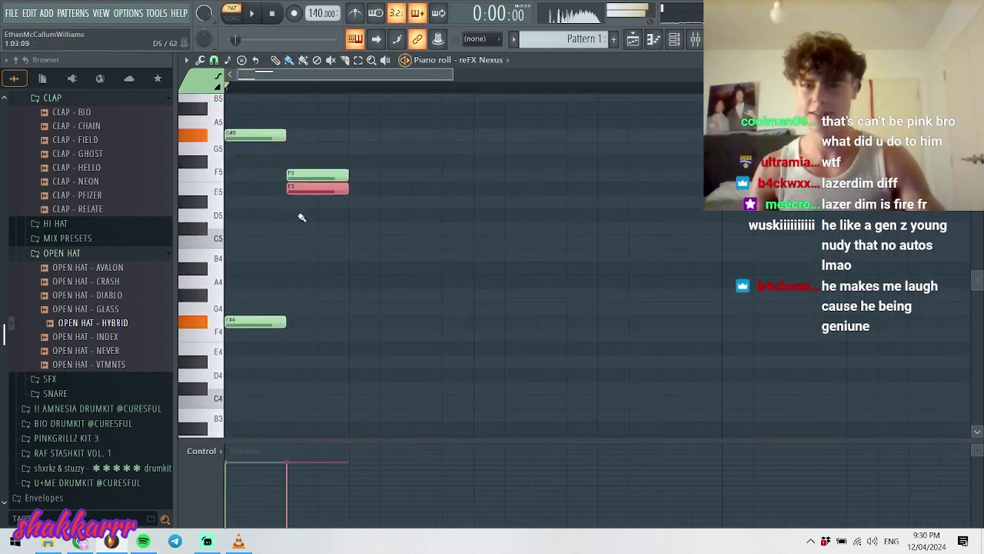
left_click(301, 228)
left_click_drag(301, 216, 329, 199)
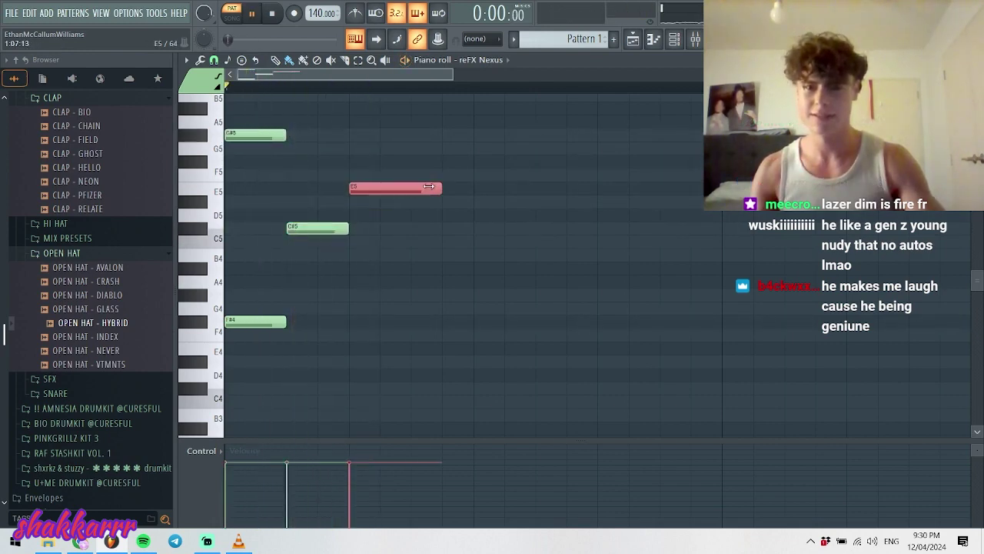
left_click_drag(429, 186, 474, 187)
- Place a two-step F#5 note above the long E5, starting one step in, and remove the extra F#5 copy
left_click(392, 160)
left_click_drag(377, 162, 450, 154)
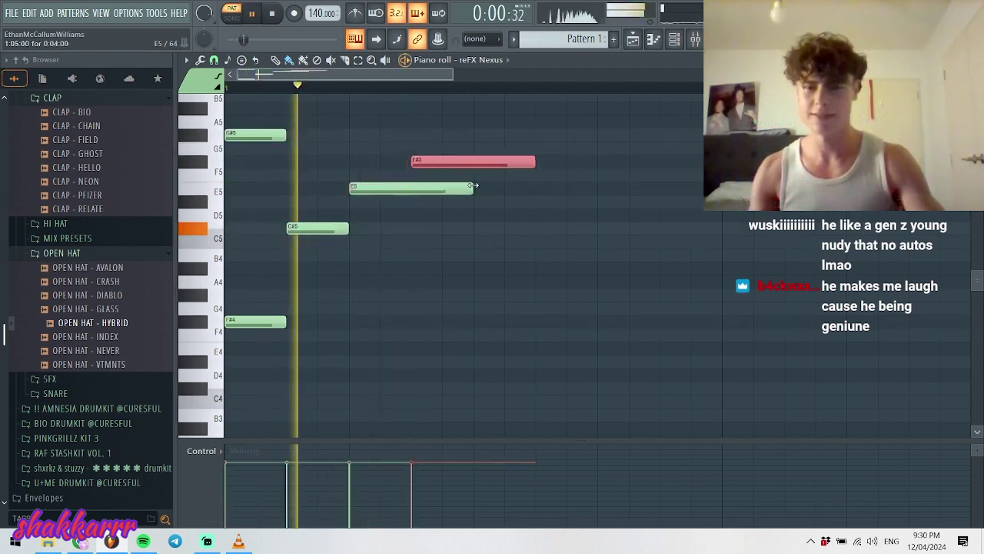
left_click_drag(534, 161, 411, 160)
left_click(456, 160)
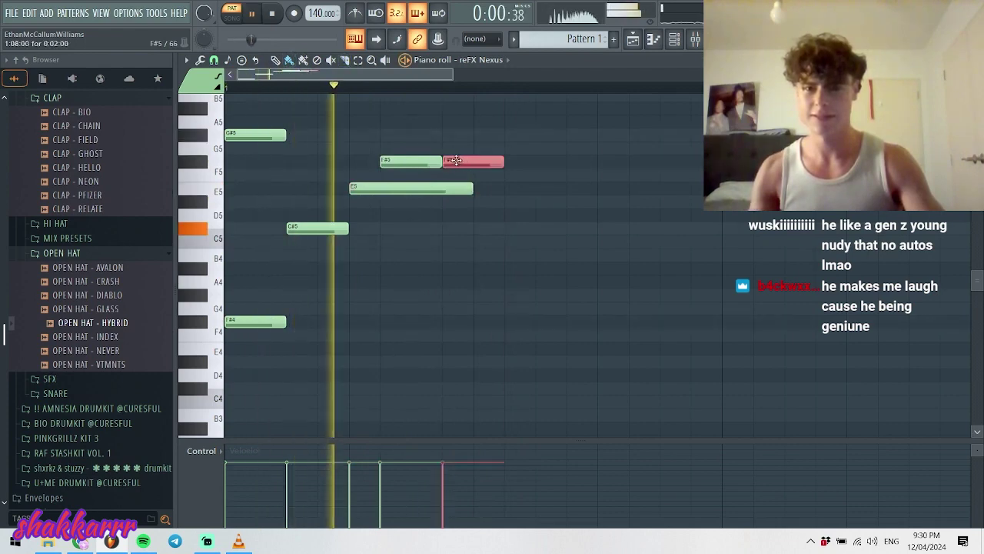
left_click(463, 162)
right_click(449, 163)
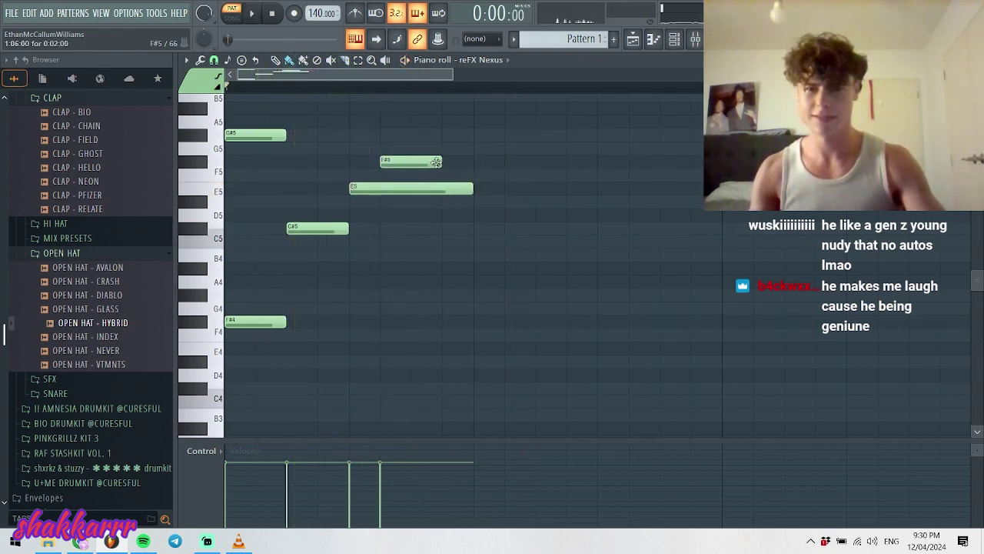
- Shorten the F#5 to one step and add a second F#5 stacked with A5, followed by a G#5
key("space")
key("space")
mouse_move(443, 160)
left_mouse_down()
mouse_move(487, 152)
mouse_move(501, 136)
mouse_move(442, 145)
mouse_move(479, 119)
mouse_move(497, 123)
mouse_move(422, 124)
mouse_move(509, 136)
left_mouse_up()
left_click(526, 136)
left_click(496, 123)
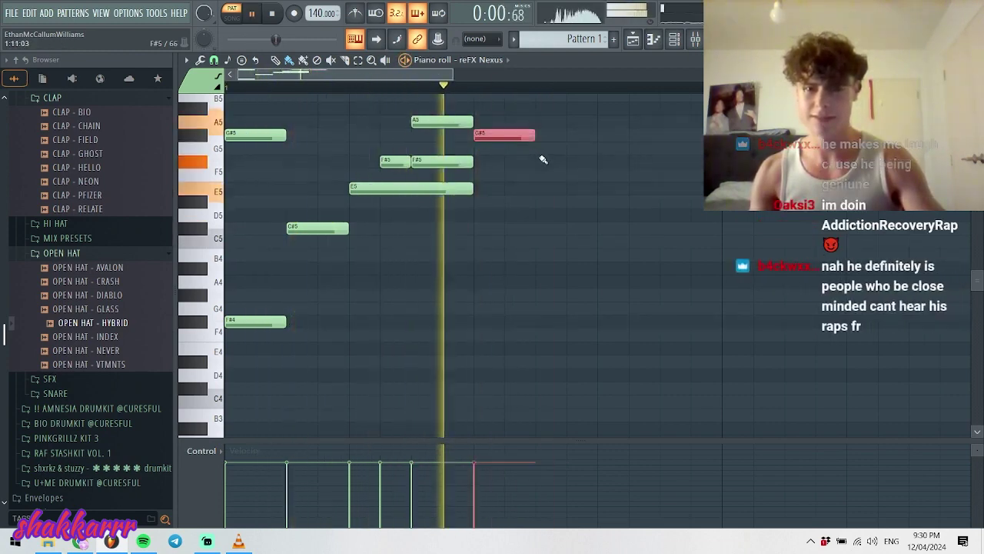
- Place an E5 note beneath the second G#5 and a C#5 note right after it
left_click(500, 215)
left_click(547, 227)
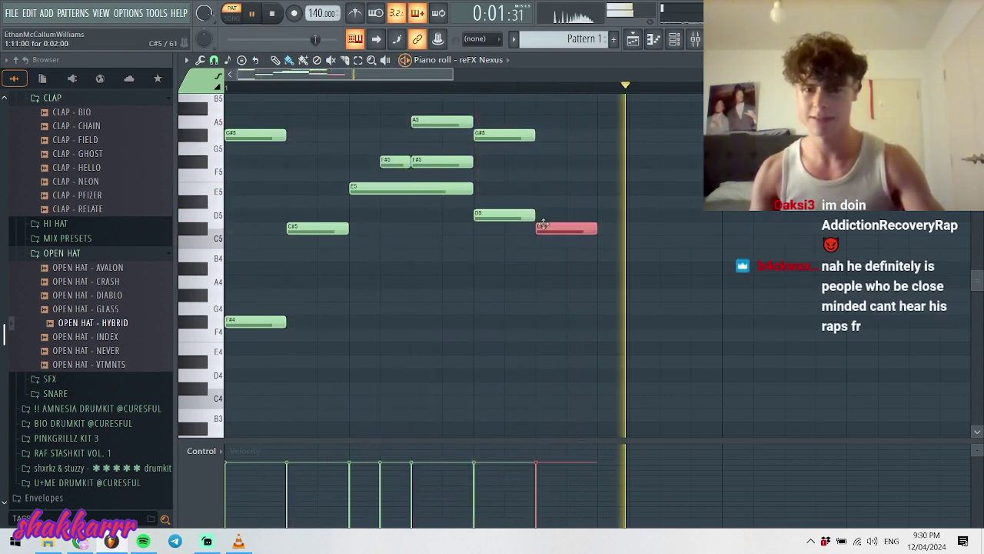
left_click_drag(505, 215, 504, 186)
- Finish the first bar with an A5 over E5 chord followed by a G#5 over E5 chord
left_click(604, 243)
left_click_drag(598, 245, 629, 257)
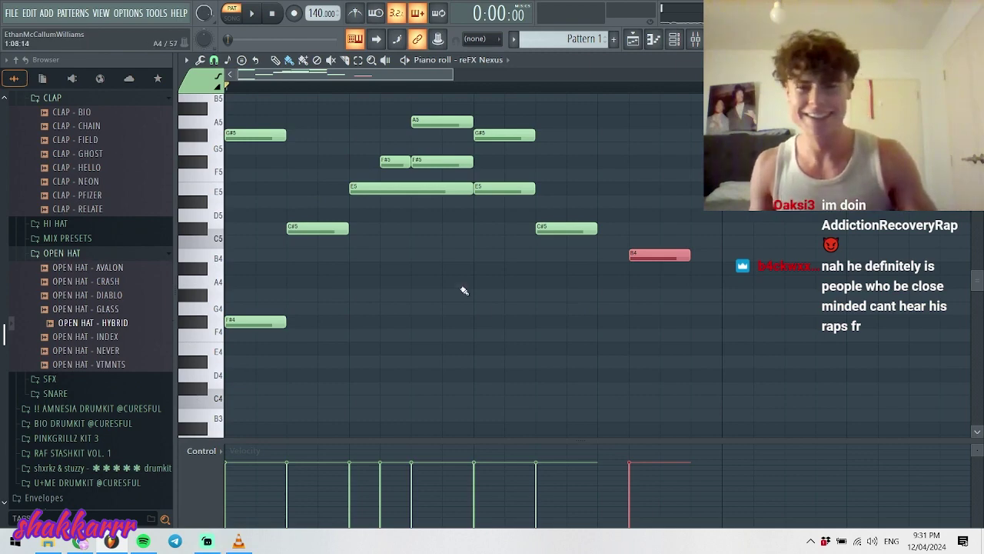
scroll(465, 290, "up", 2)
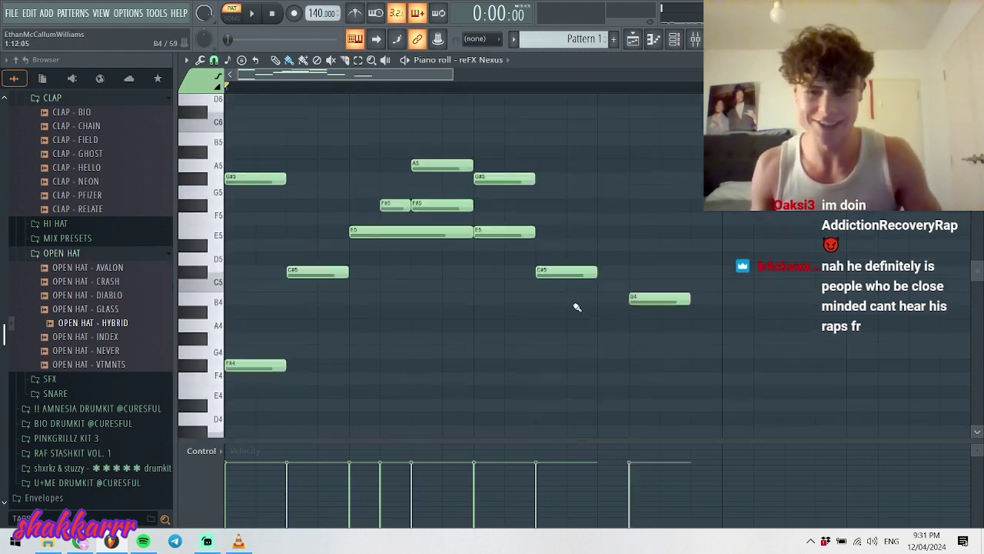
left_click_drag(672, 299, 629, 165)
left_click(659, 179)
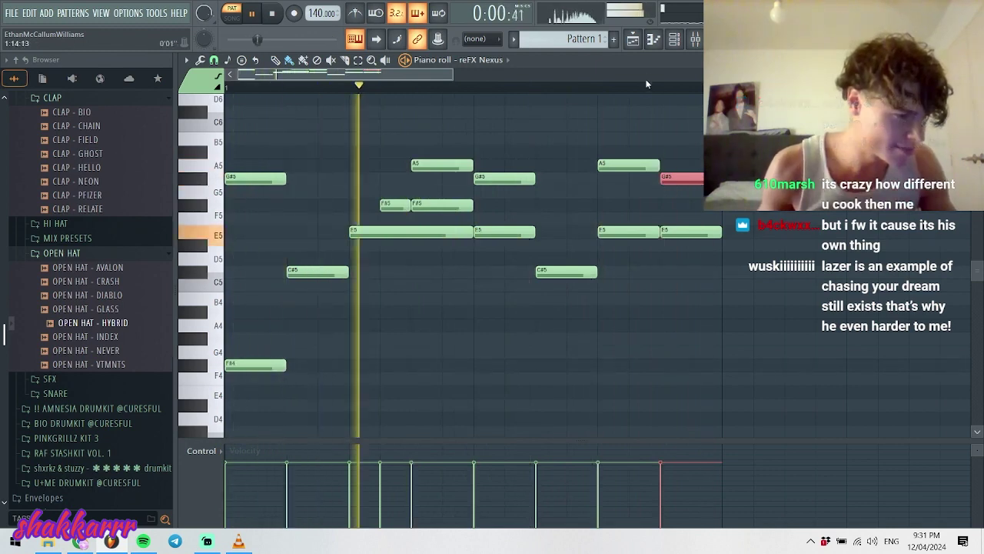
- Transpose the whole melody down two semitones and play it back
key("space")
key("Down")
key("Down")
key("space")
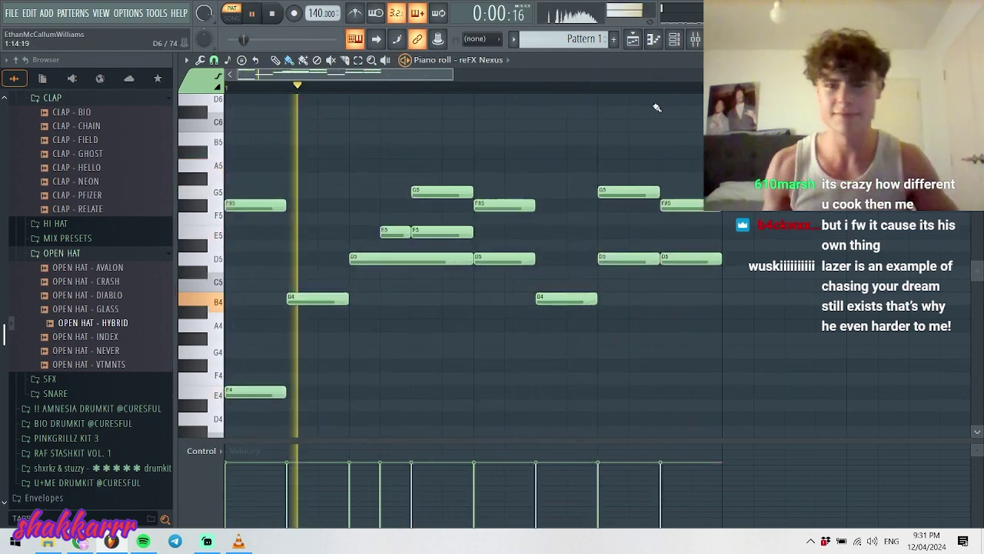
- Replace the top G5 and F#5 notes of the two closing chords with a single A5 over the last chord
right_click(630, 192)
right_click(680, 205)
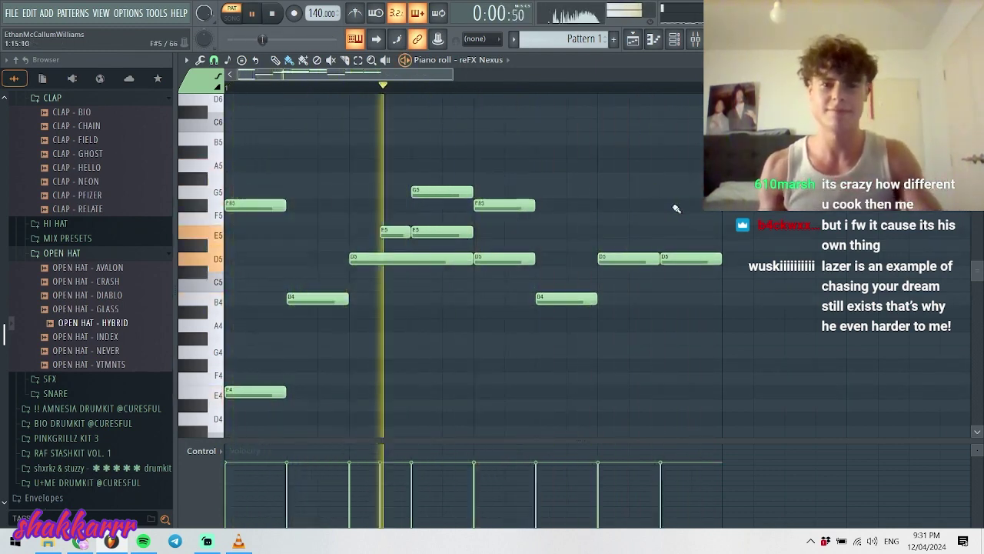
left_click(680, 164)
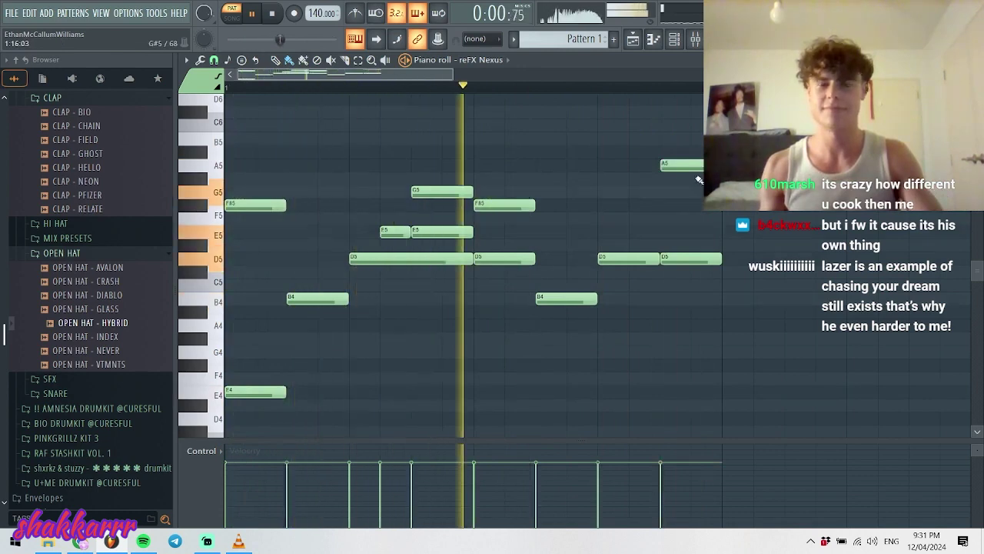
- Duplicate the one-bar melody into the second bar and transpose all notes up an octave
key("ctrl+b")
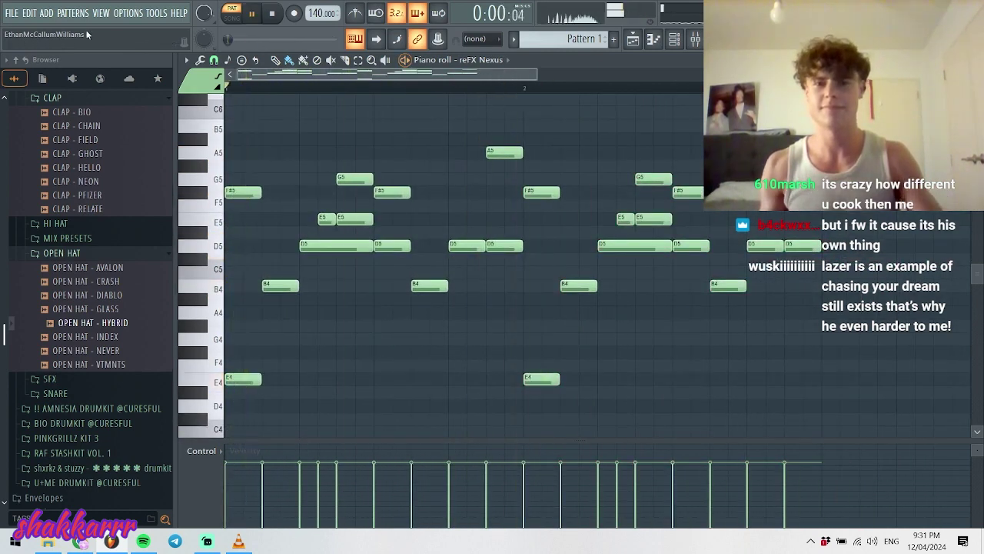
key("ctrl+Up")
- Strum the chords slightly with the strumizer by adjusting the start time strength
key("alt+s")
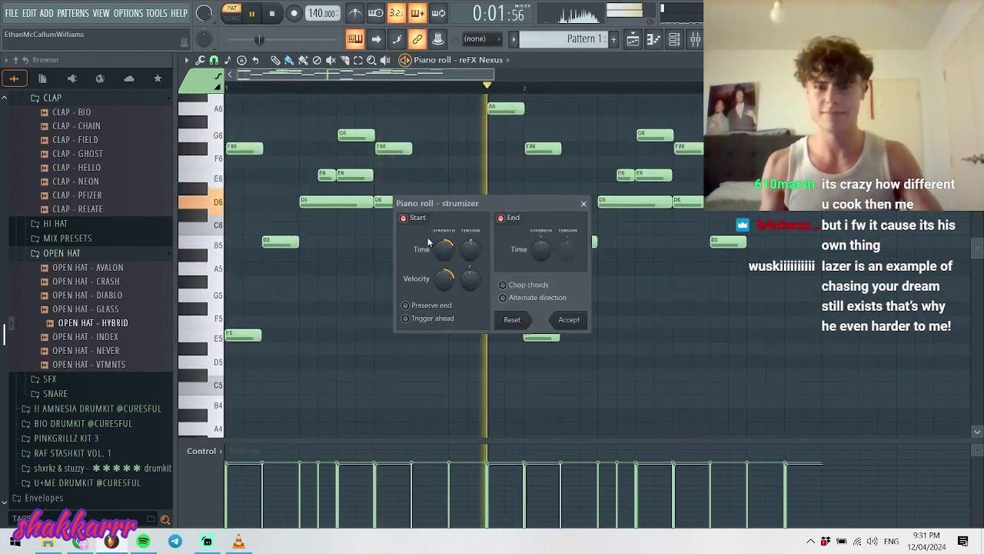
left_click_drag(444, 248, 444, 236)
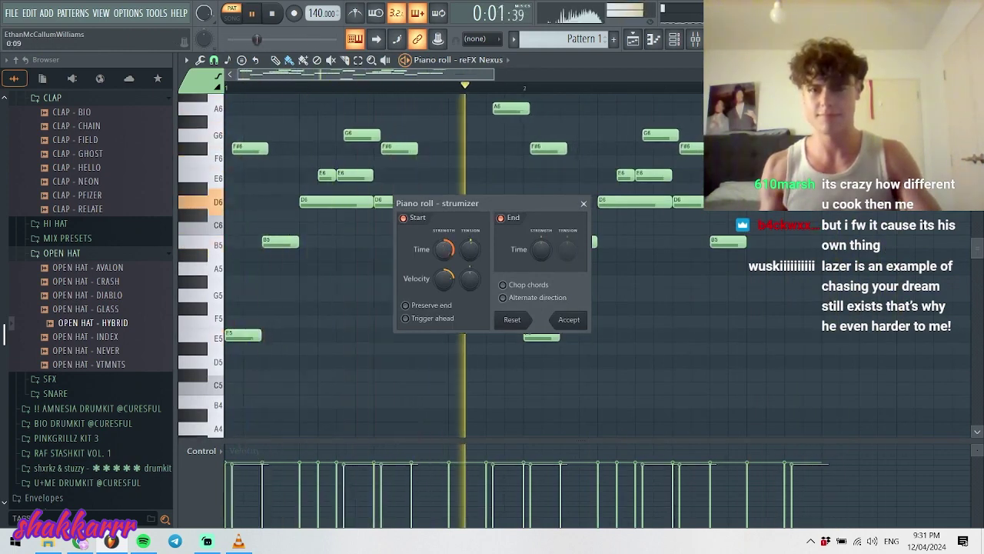
key("Escape")
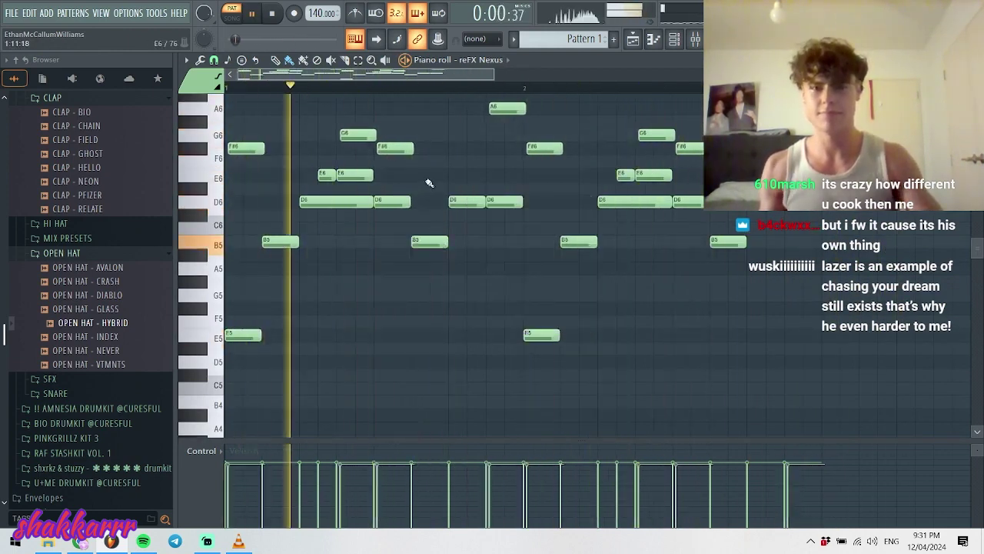
- Lower the D6 under the first A6 to A5 and draw B4, B4 and C5 bass notes through the first bar
left_click_drag(508, 201, 505, 265)
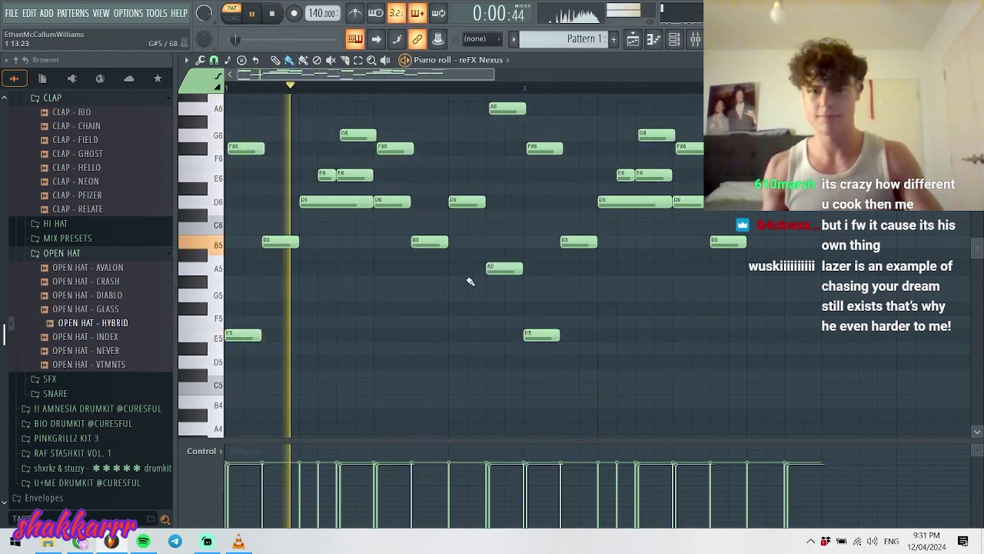
mouse_move(412, 280)
left_mouse_down()
mouse_move(298, 378)
mouse_move(323, 407)
left_mouse_up()
left_click(365, 388)
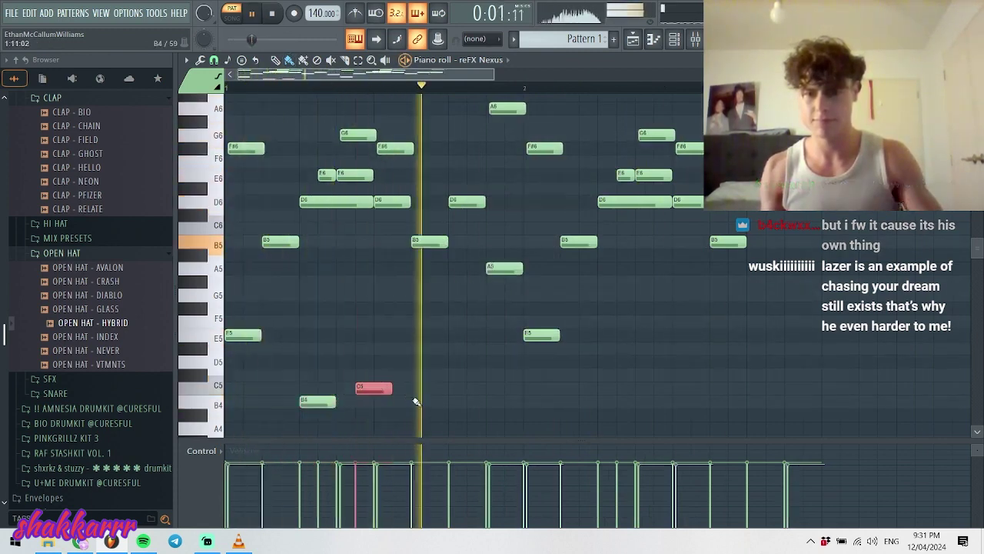
left_click_drag(379, 389, 466, 402)
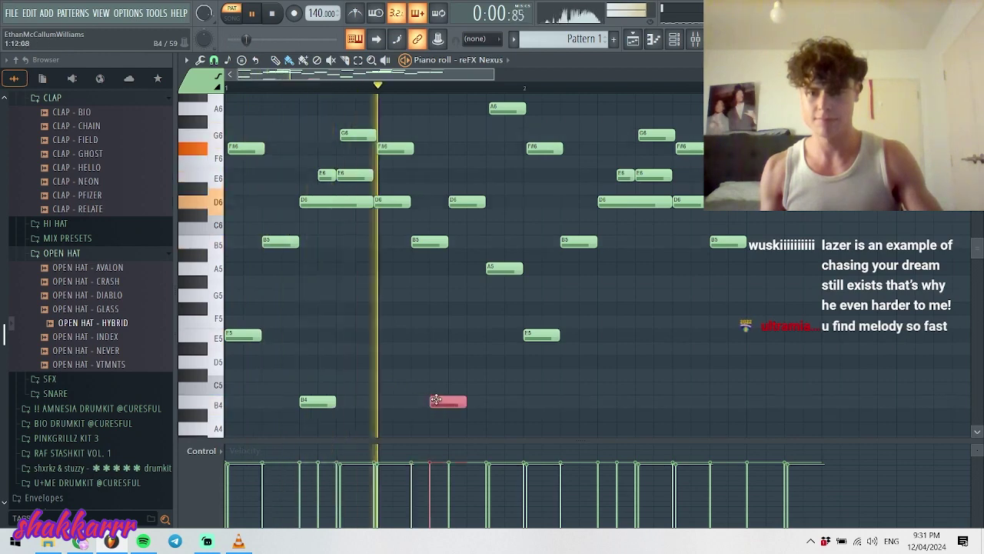
left_click(496, 389)
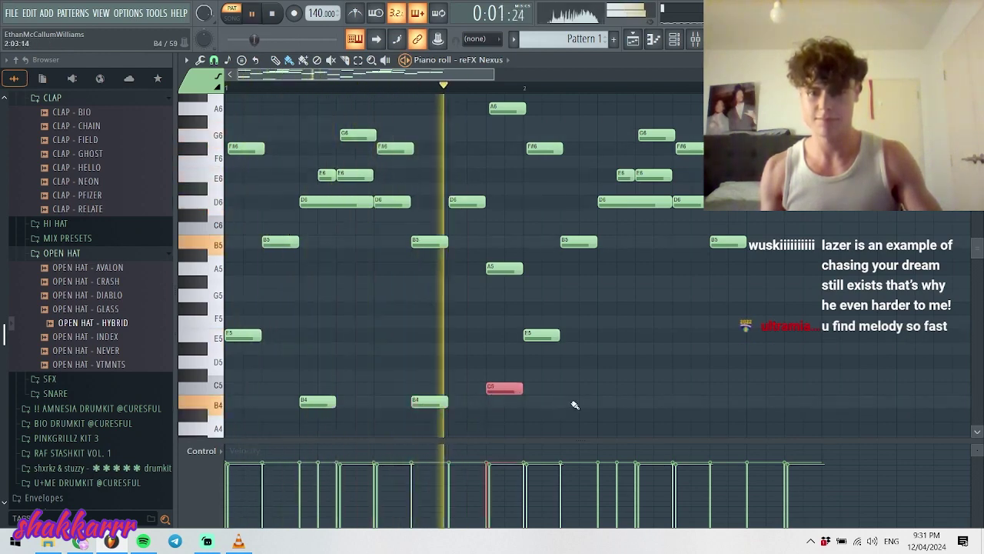
- Draw a D5 bass note in place of the second bar's low E5 and add two C5 bass notes further along
left_click(589, 401)
left_click(611, 388)
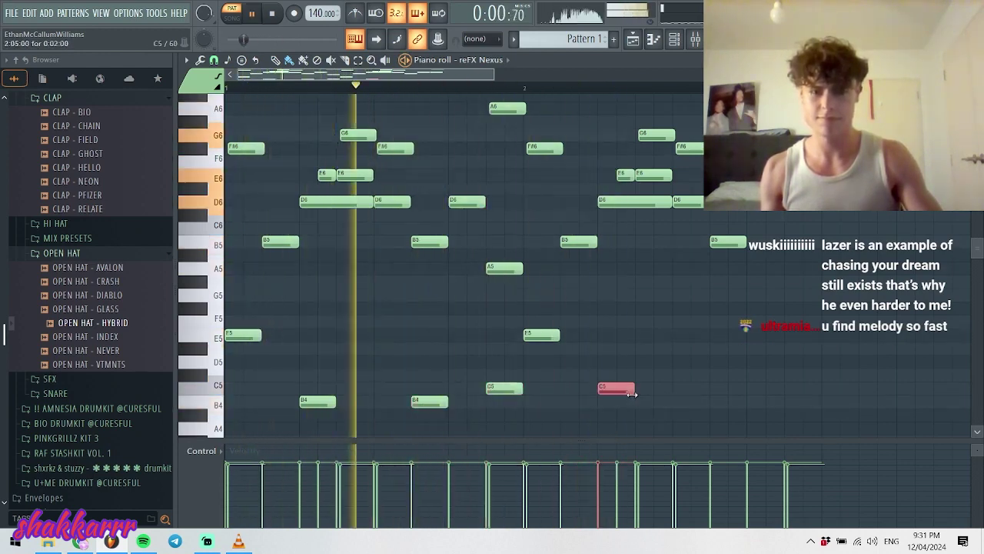
left_click(538, 362)
left_click(742, 388)
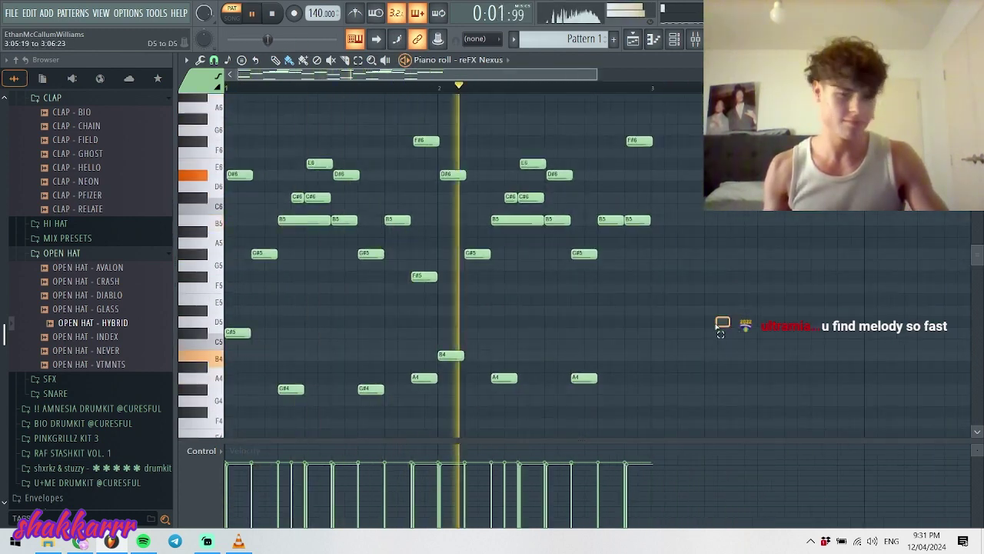
- Redraw the second bar's opening B4 bass note at double length and add a G#4 bass note at the bar's end
right_click(459, 357)
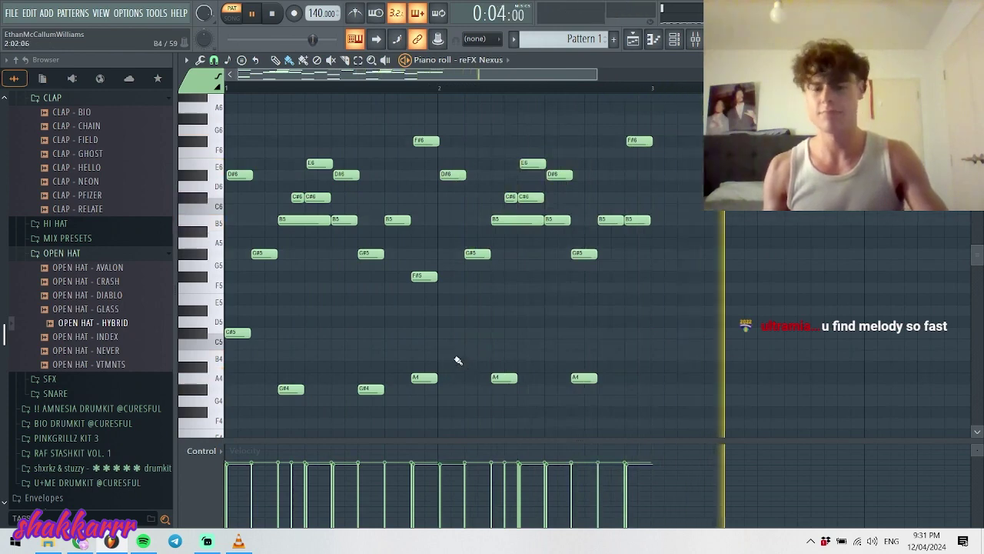
left_click_drag(464, 355, 490, 354)
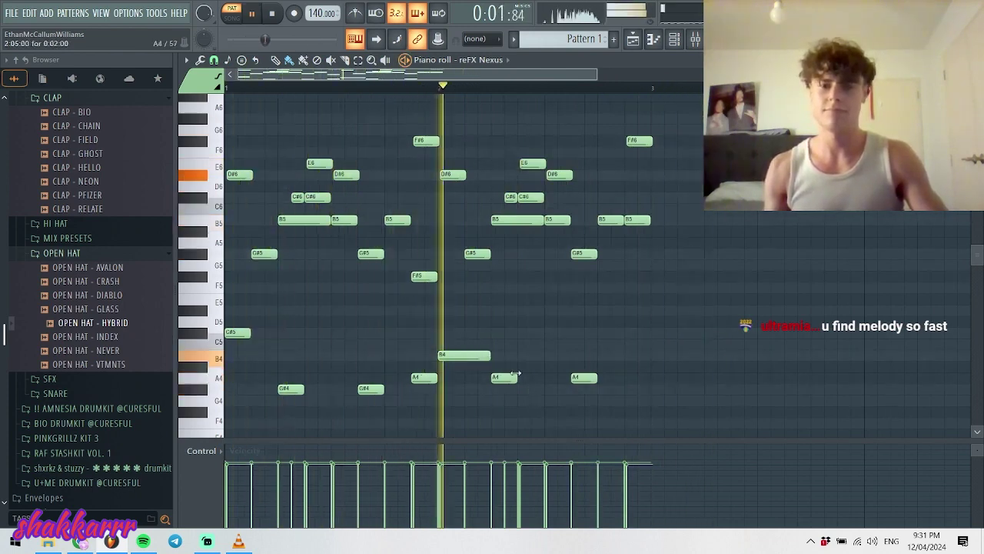
left_click(629, 391)
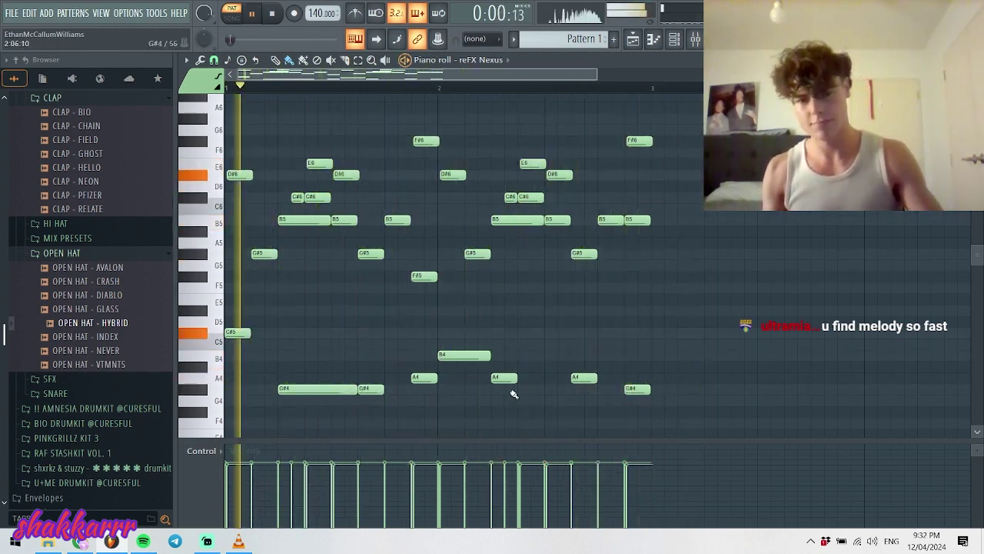
key("space")
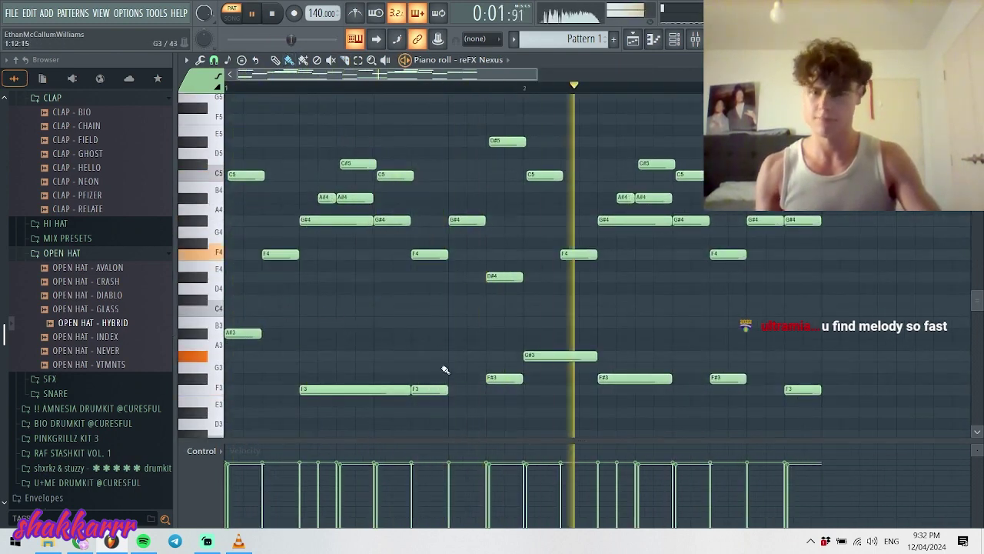
scroll(682, 330, "down", 2)
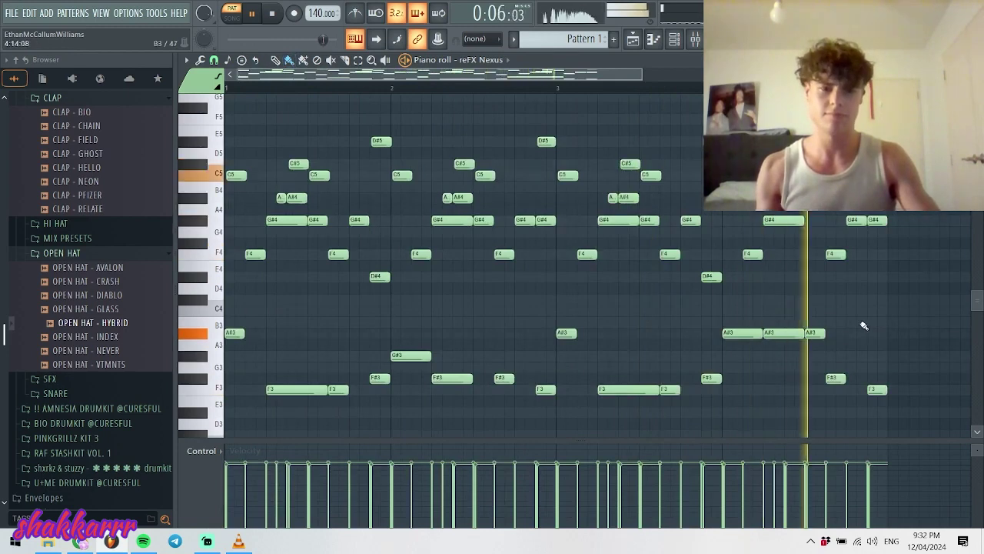
- Undo the last note edit and route the reFX Nexus channel to mixer insert 1
key("ctrl+z")
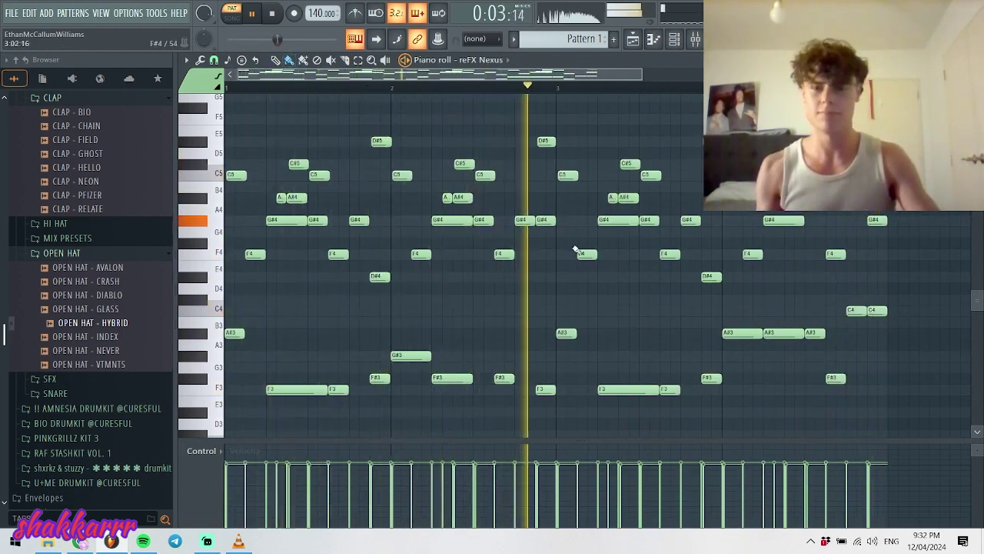
key("F7")
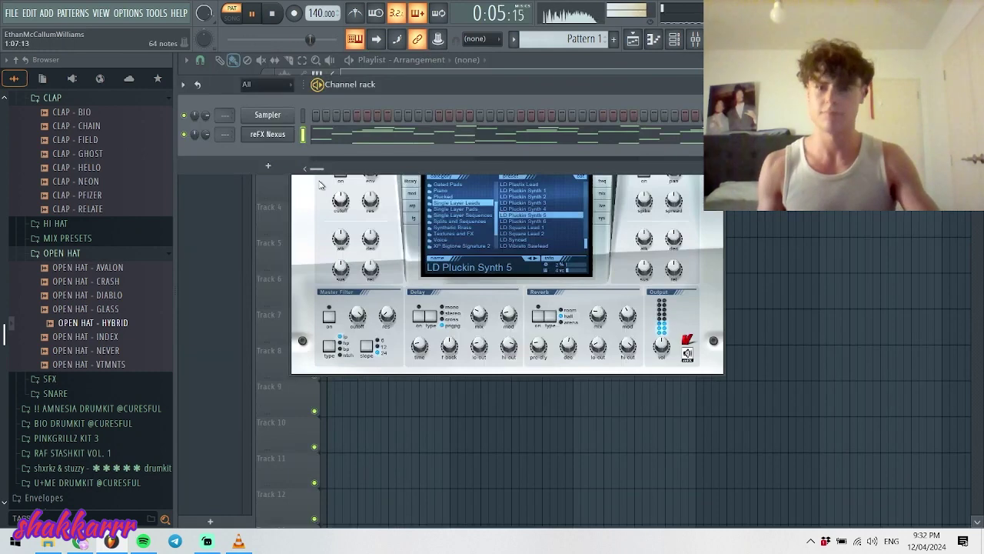
double_click(226, 136)
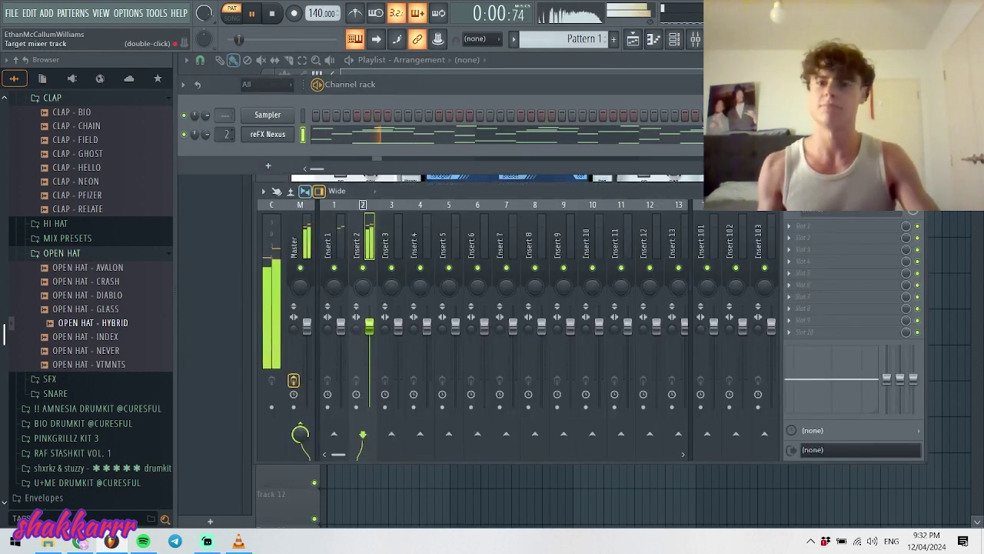
- Load Fruity Parametric EQ 2 on insert 1 with the 40Hz + 18kHz cut preset and raise the low cut to about 87 Hz
left_click(796, 230)
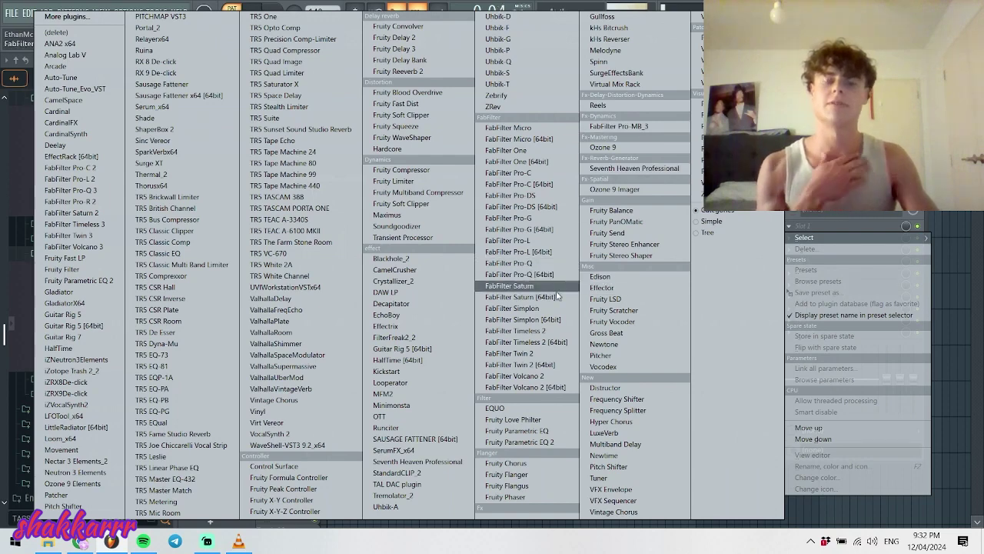
left_click(530, 442)
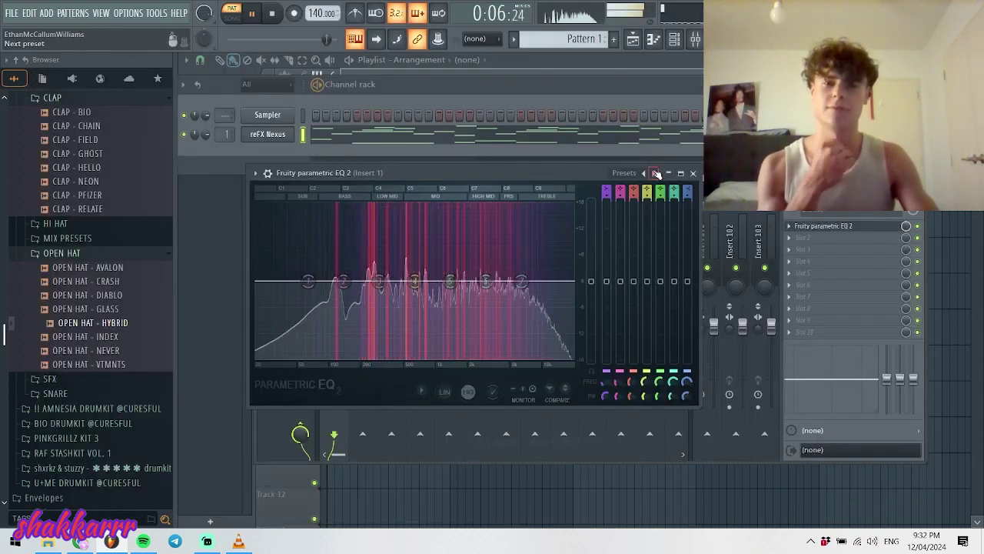
left_click(655, 173)
left_click_drag(287, 281, 326, 280)
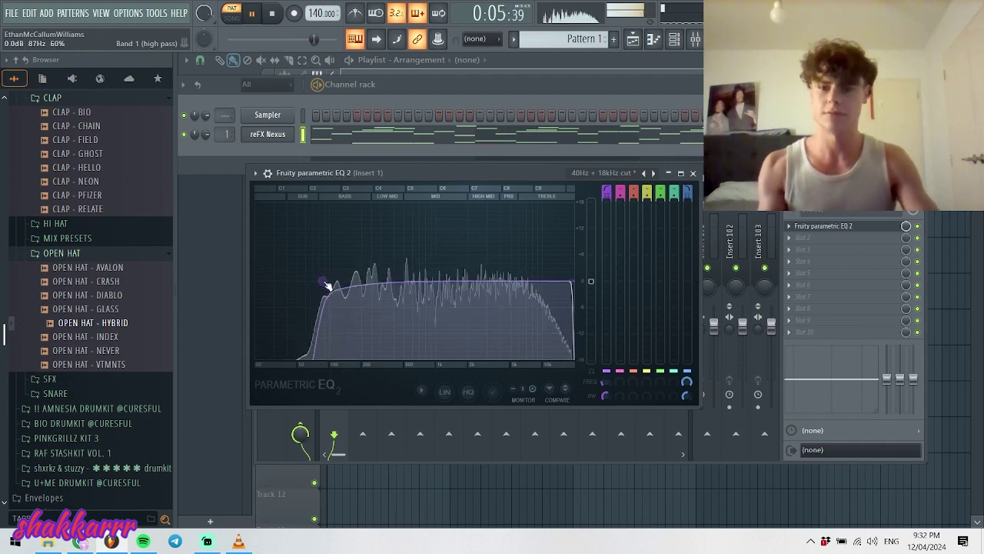
key("Escape")
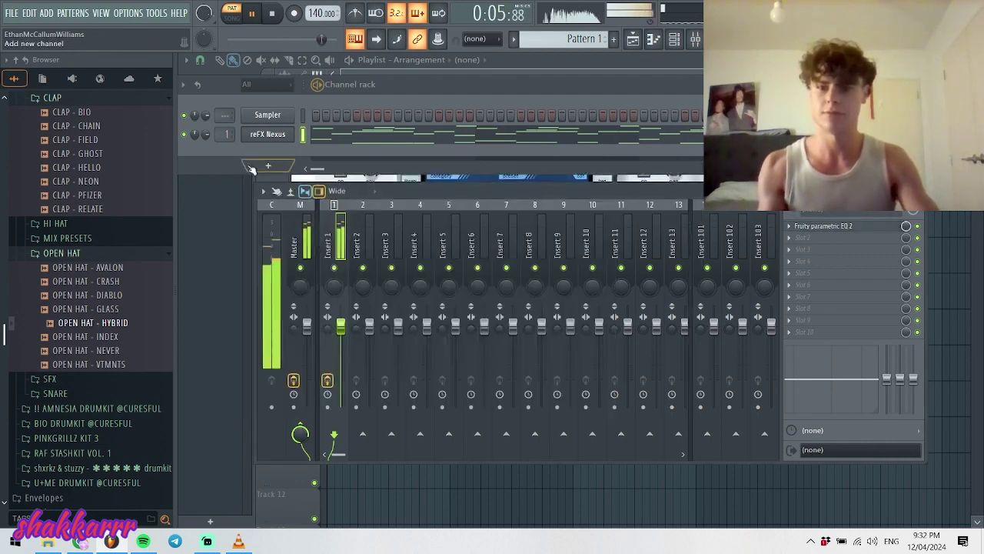
- Load Gross Beat into the second effect slot of insert 1 and bring its whole window into view
left_click(796, 245)
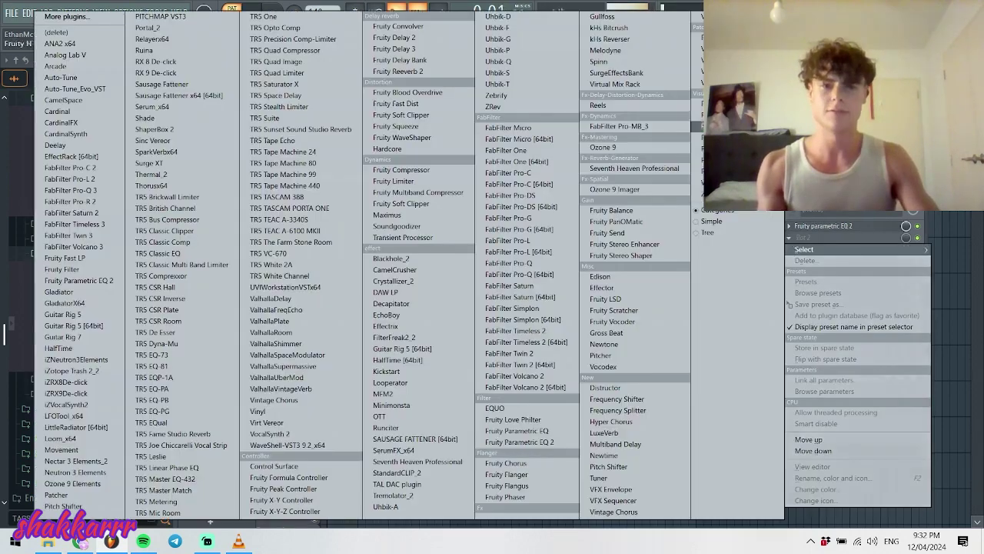
left_click(605, 333)
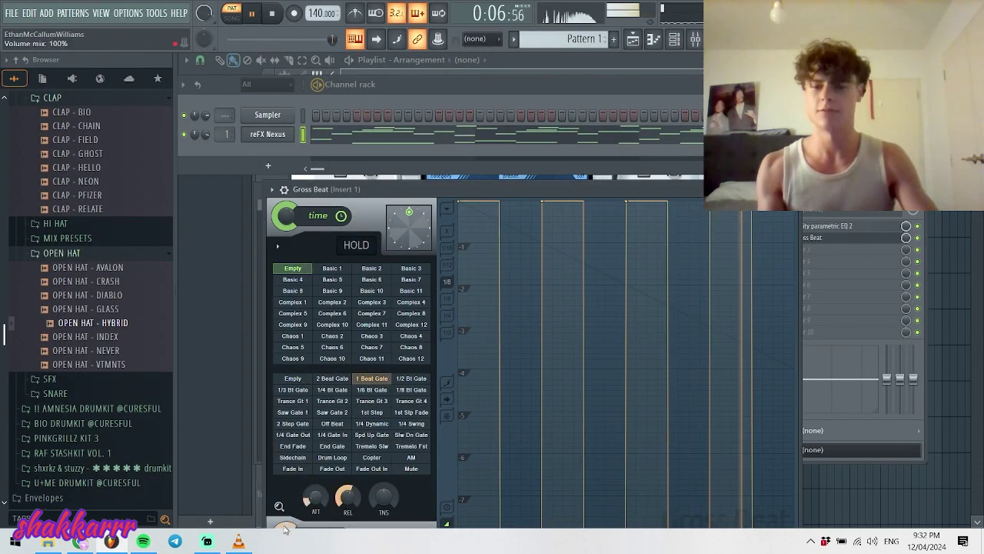
left_click_drag(380, 192, 389, 89)
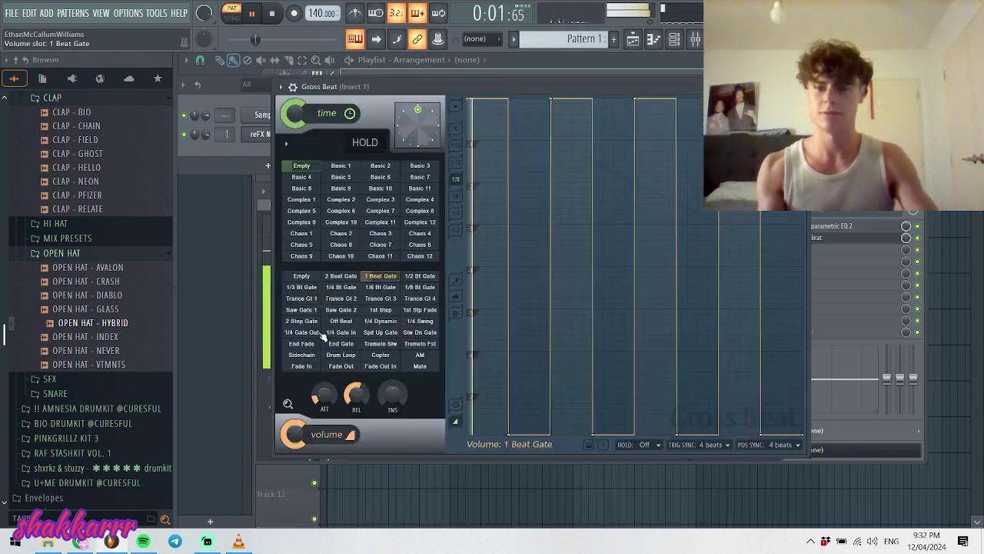
- Audition Gross Beat's volume gate presets, choose Trance Gt 1 and reduce the volume mix to about 22%
left_click(421, 278)
left_click(338, 287)
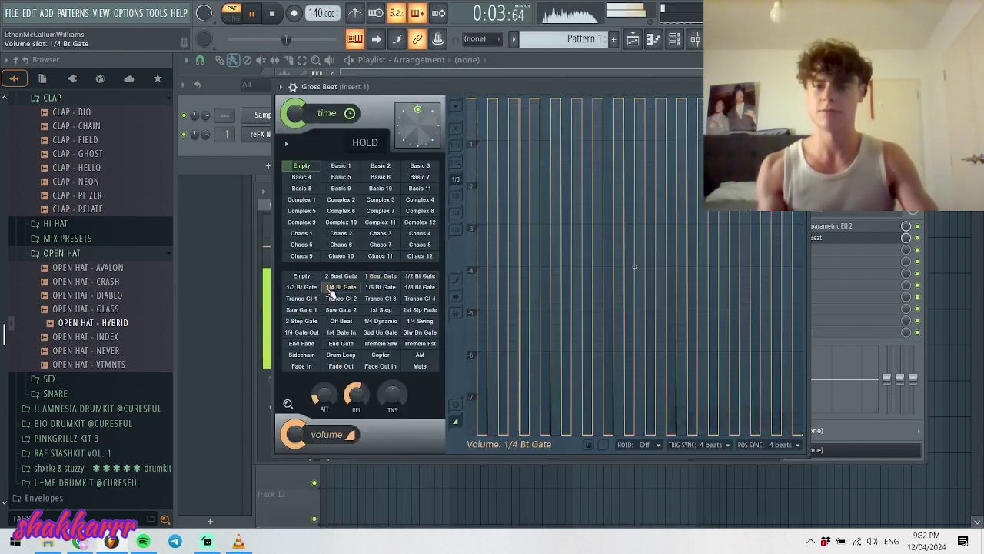
left_click(381, 286)
left_click(340, 287)
left_click(350, 310)
left_click(344, 321)
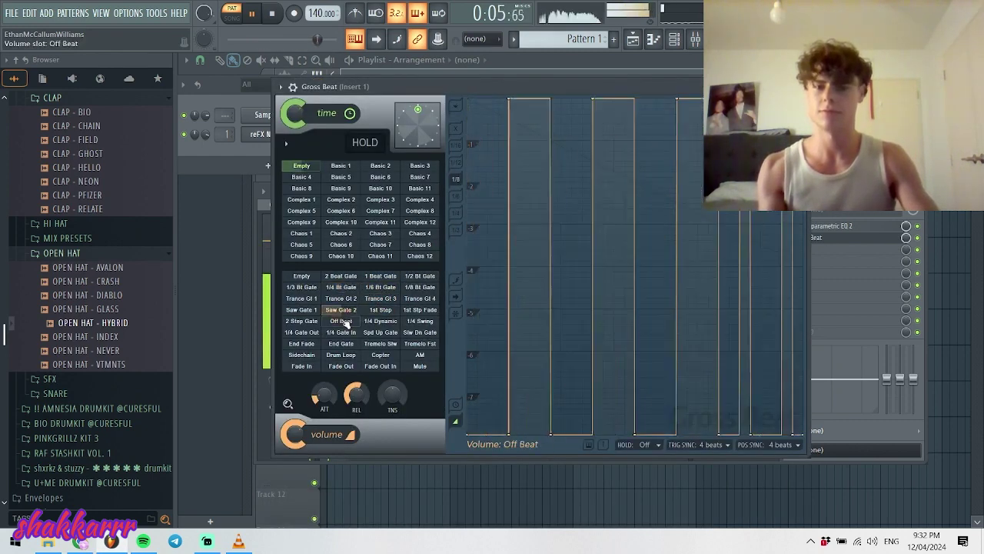
left_click(304, 320)
left_click(303, 299)
left_click(308, 311)
left_click(301, 299)
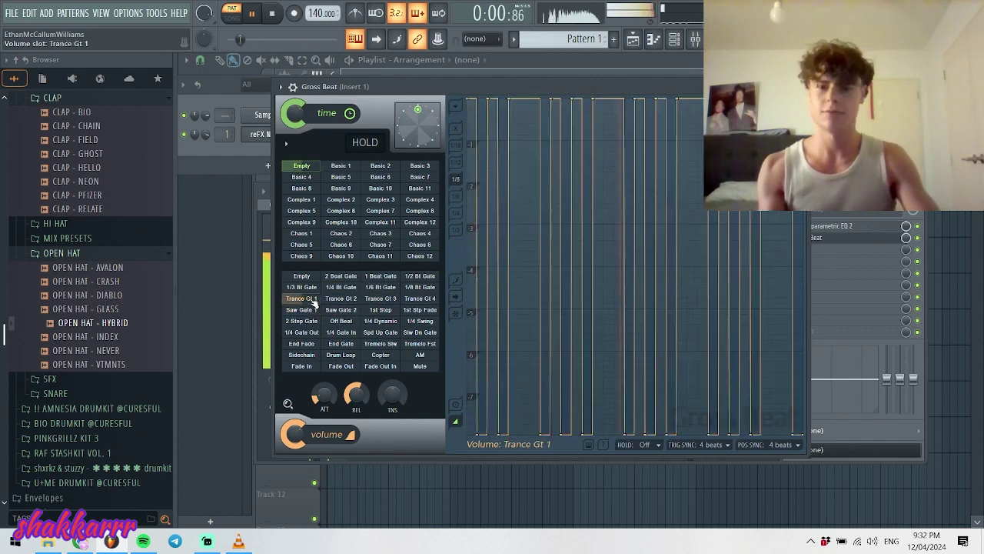
left_click_drag(295, 432, 295, 441)
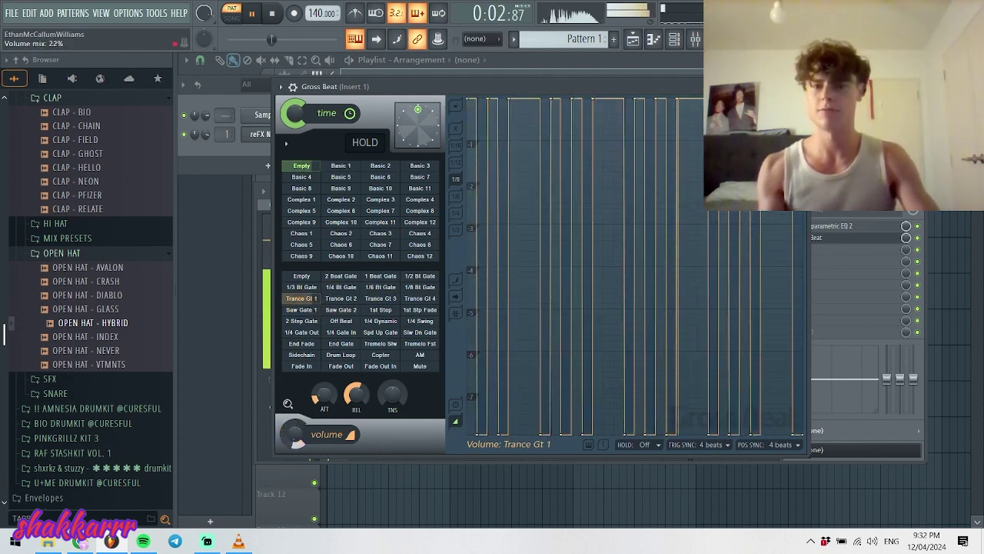
key("Escape")
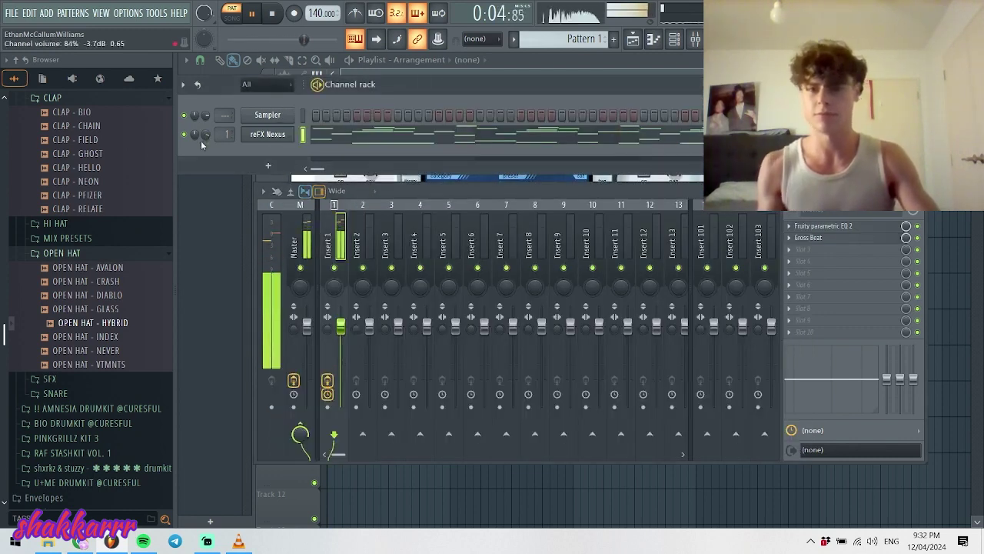
- Delete the unused Sampler channel and add a second reFX Nexus channel
right_click(254, 133)
left_click(265, 217)
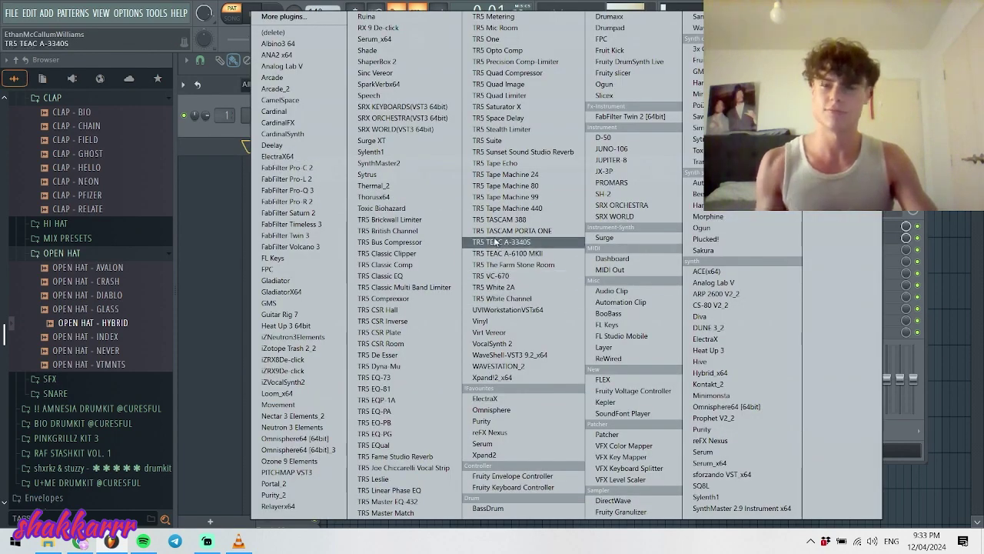
key("Escape")
left_click(268, 147)
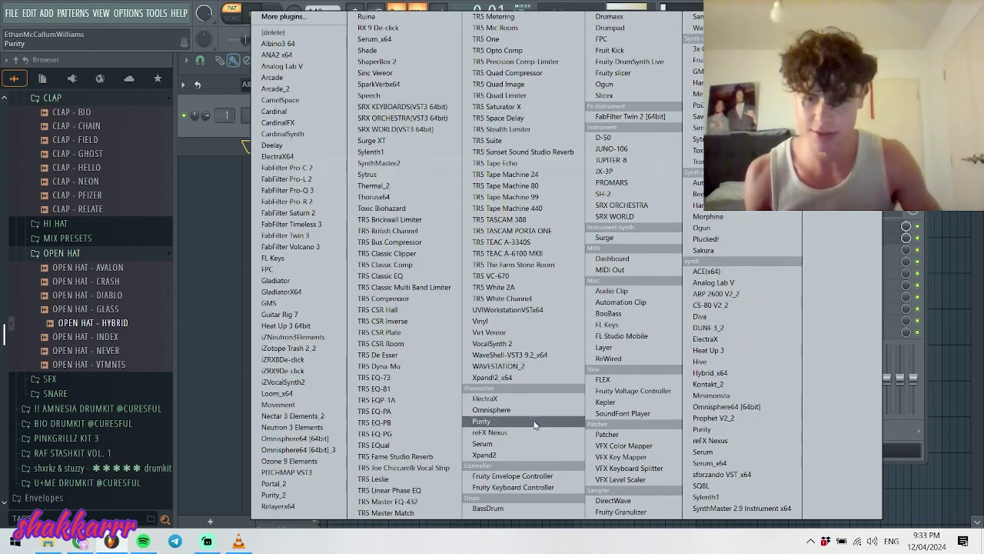
left_click(511, 431)
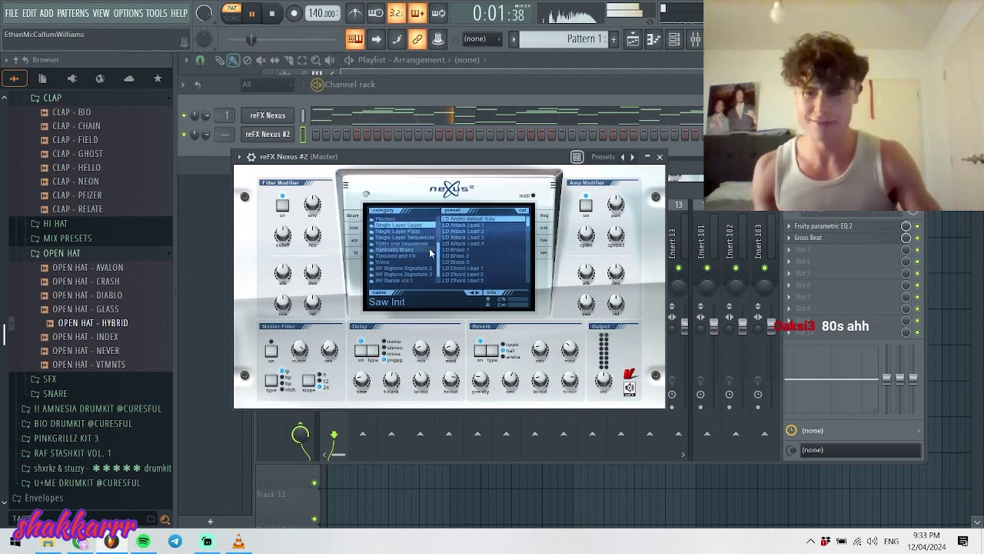
- Browse the second Nexus's preset categories and load LD German Trumpet 1 from Dance Leads
scroll(416, 247, "up", 3)
left_click(400, 244)
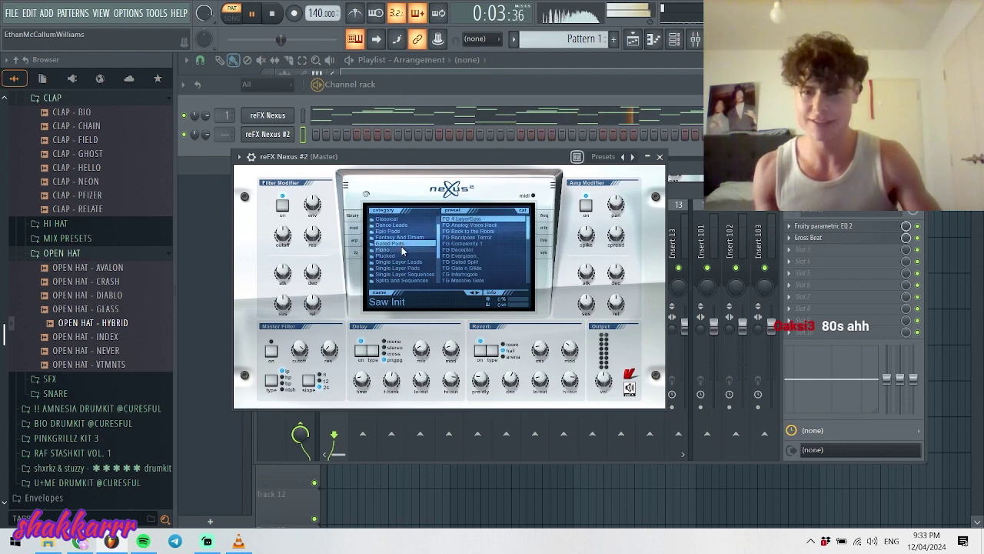
left_click(403, 250)
left_click(410, 225)
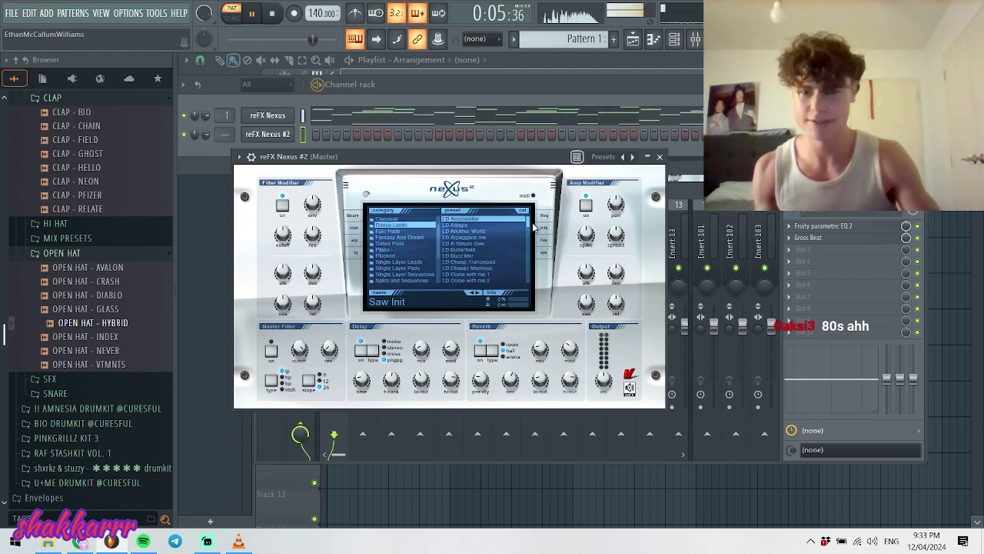
left_click(530, 226)
scroll(531, 239, "down", 5)
left_click(468, 250)
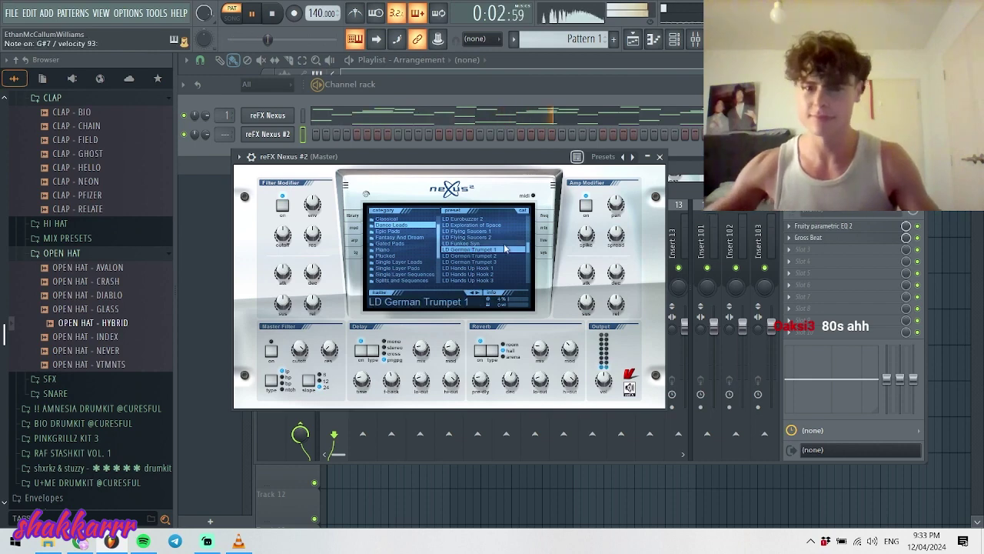
- Audition the German Trumpet and Hands Up Hook presets and settle on LD Hard Mid Booster
left_click(487, 256)
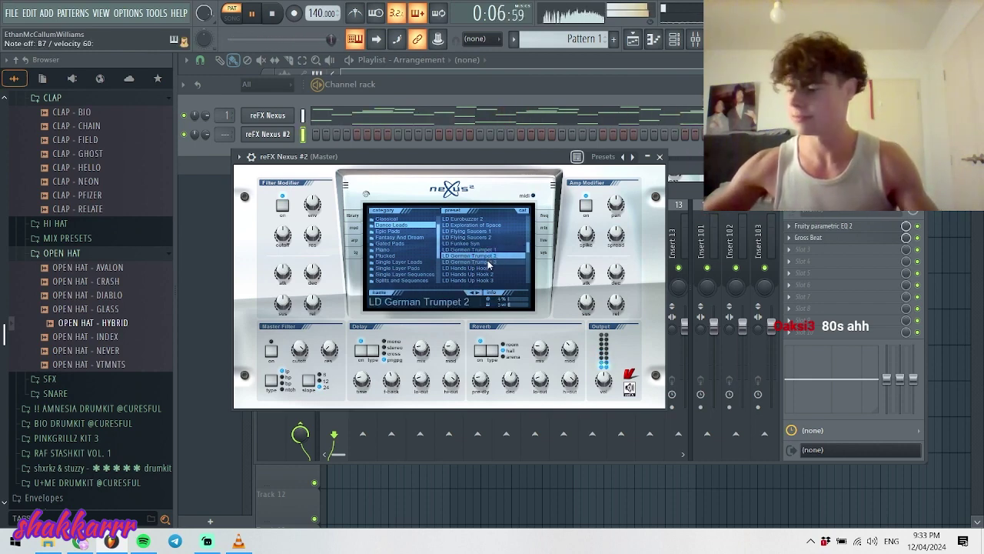
left_click(488, 262)
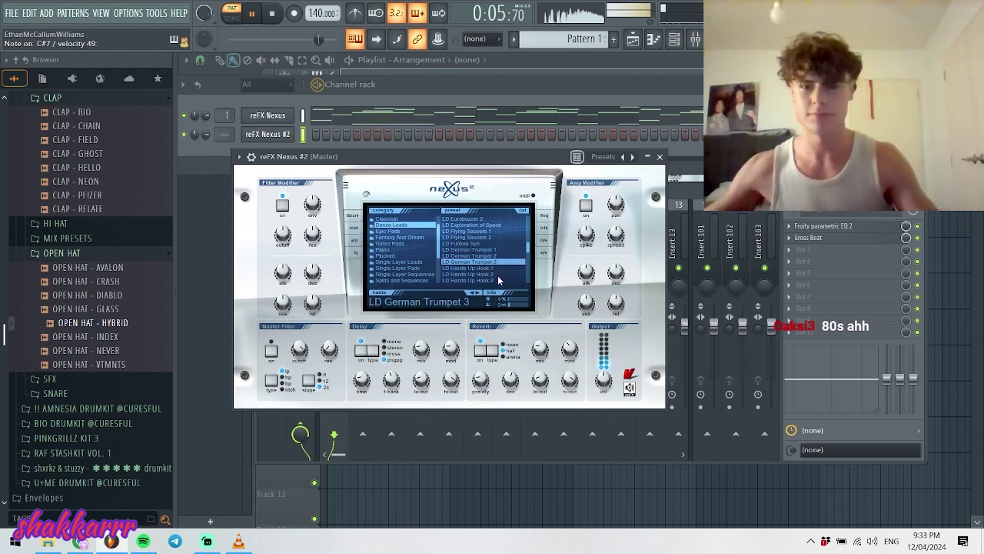
left_click(492, 275)
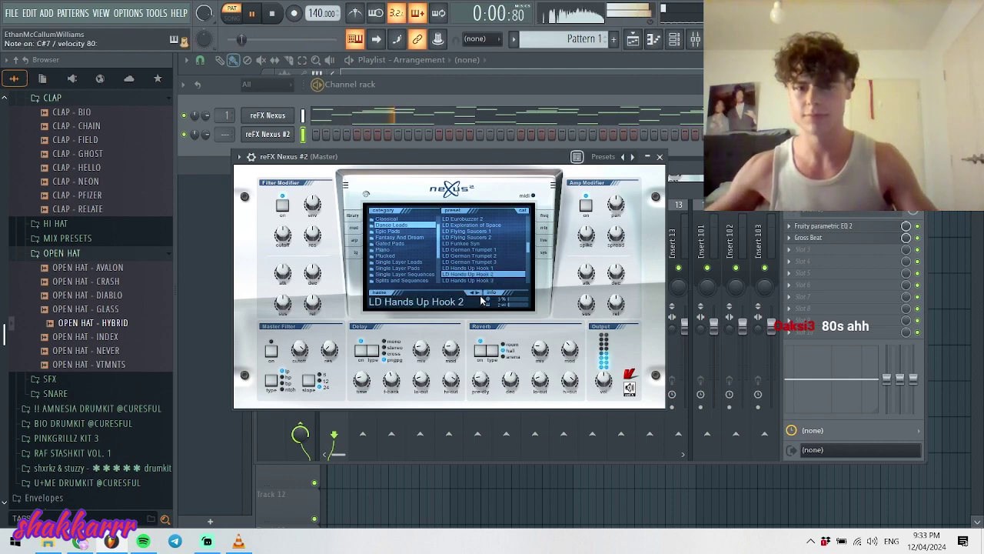
left_click(480, 297)
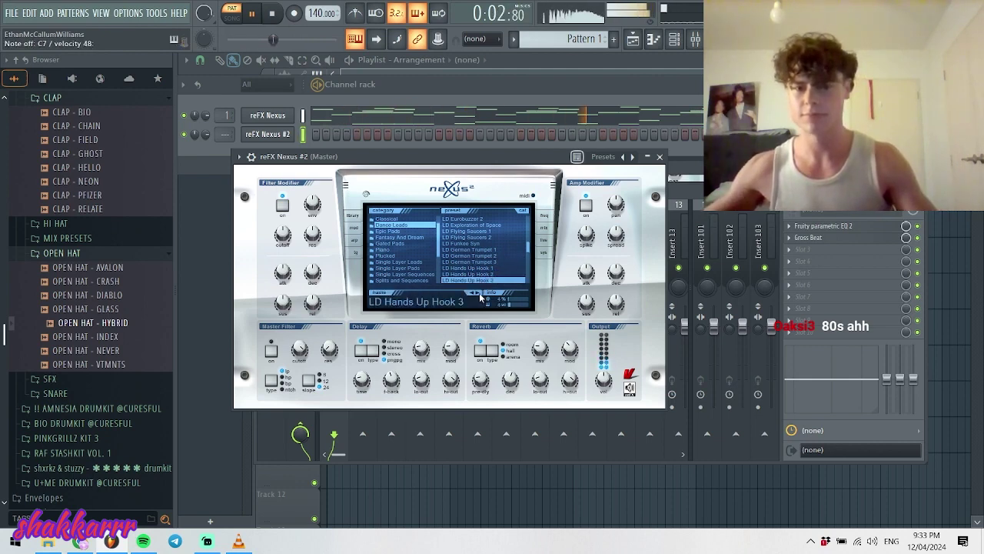
left_click(481, 298)
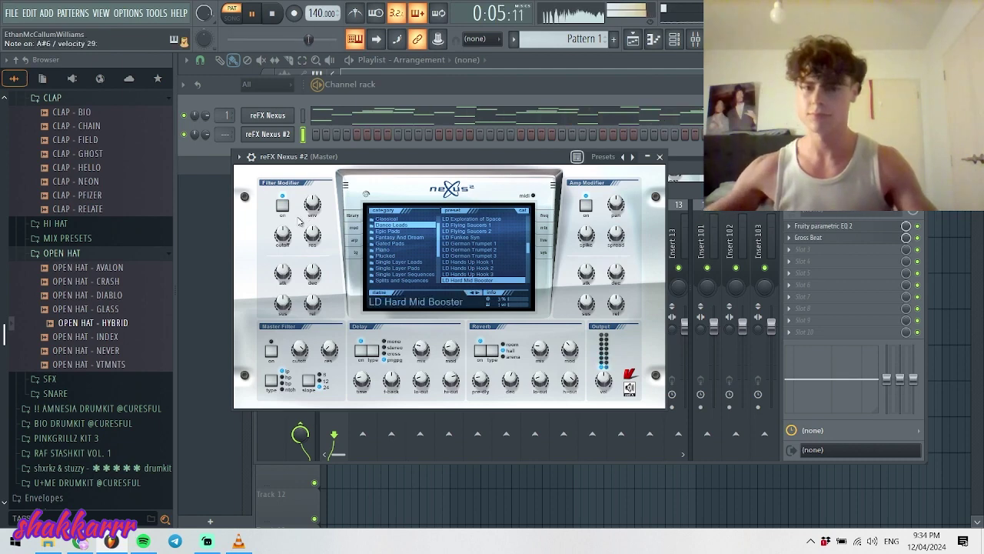
- Record a lead melody live with the second Nexus into Pattern 1, and stop playback
left_click(294, 14)
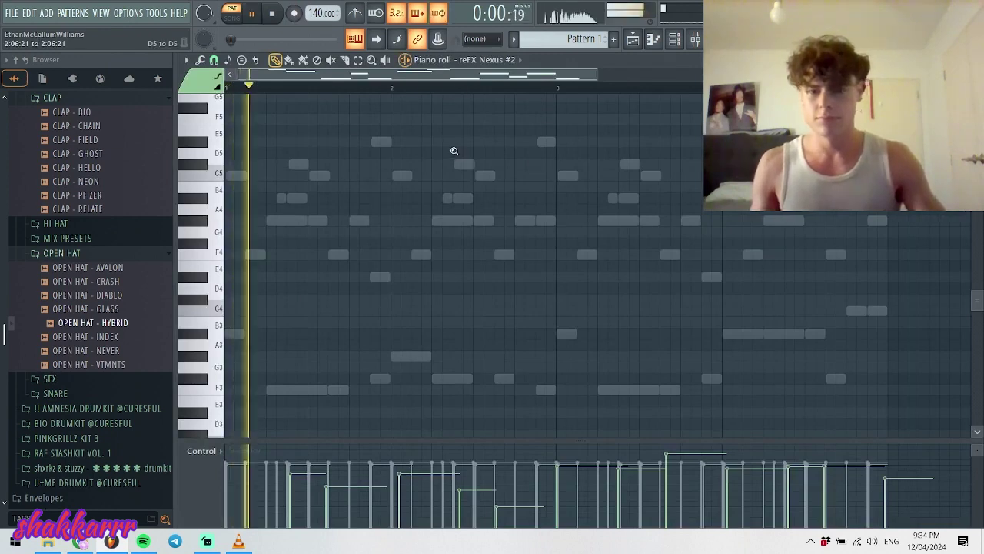
key("space")
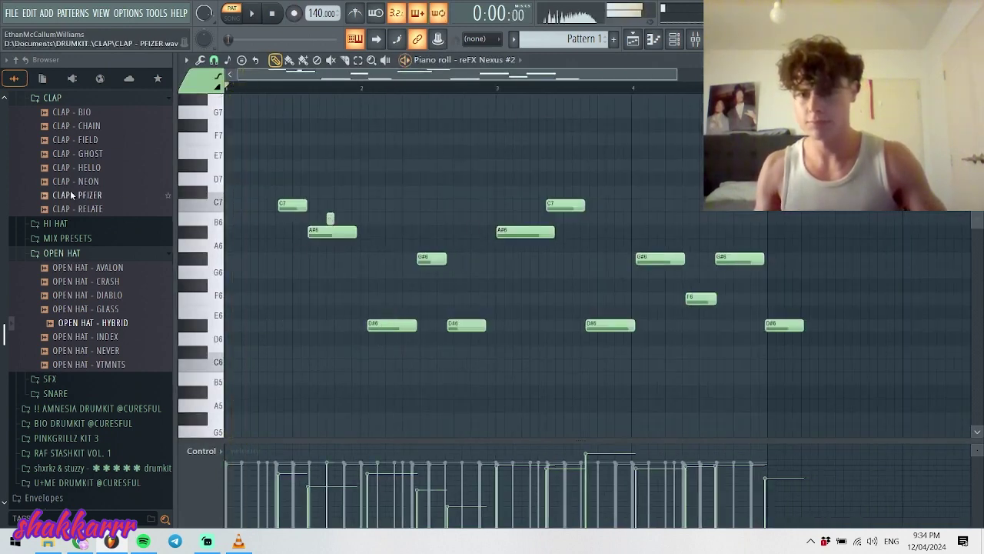
- Place an A#6 note at the very start of the recorded melody and lengthen the notes to close the gaps
left_click(232, 214)
key("space")
left_click_drag(240, 220, 239, 231)
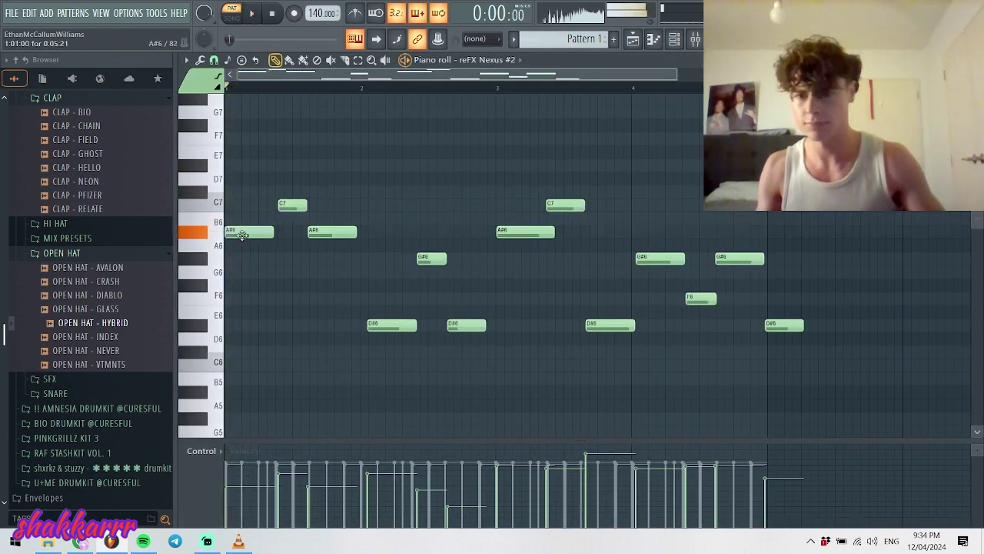
key("ctrl+a")
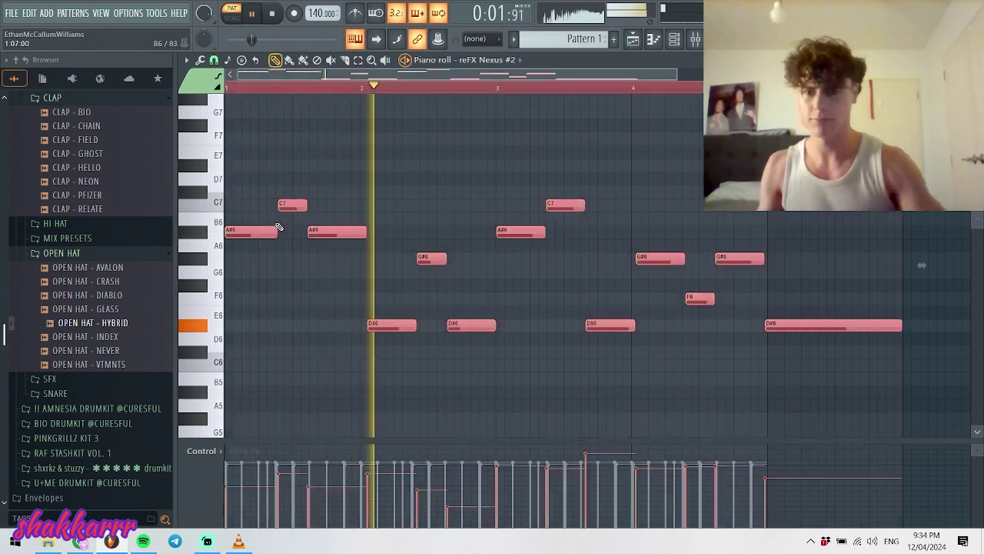
- Align the melody notes to the grid, changing the second A#6 to F6 and the D#6 opening bar two to G#6
left_click(332, 253)
left_click_drag(332, 253, 404, 253)
key("ctrl+a")
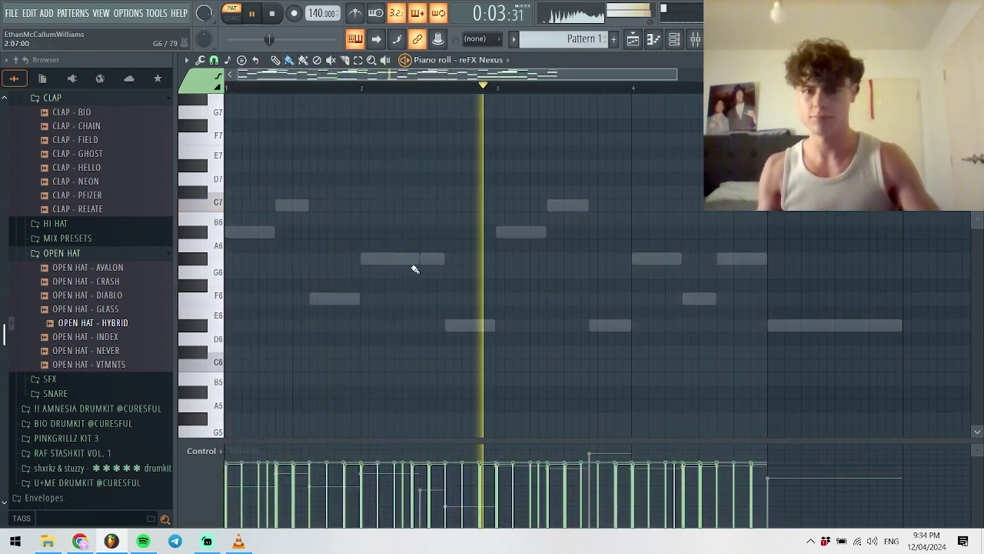
- Try other pitches for the short G#6 note midway through bar two and settle it on F6
key("ctrl+z")
mouse_move(428, 261)
left_mouse_down()
mouse_move(425, 230)
mouse_move(428, 272)
left_mouse_up()
key("ctrl+a")
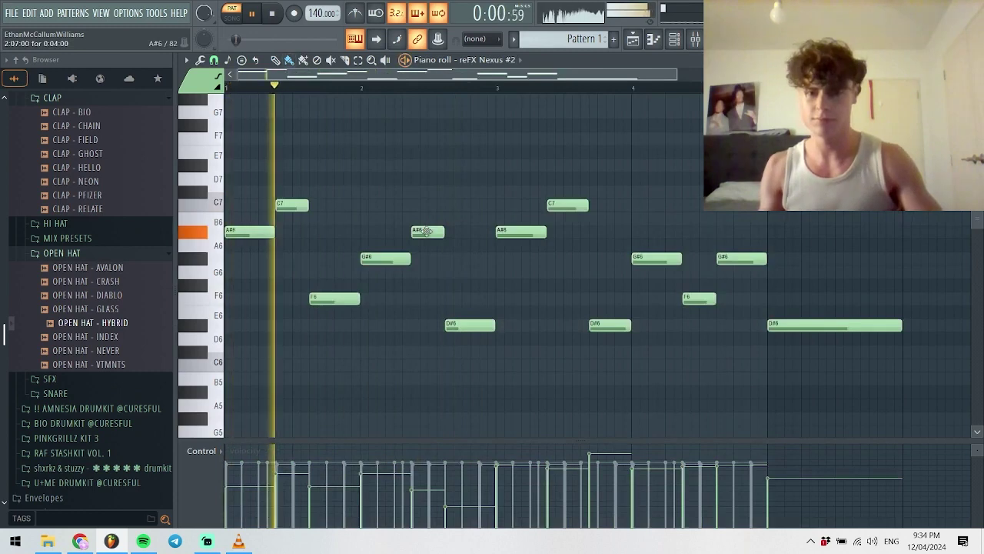
key("ctrl+a")
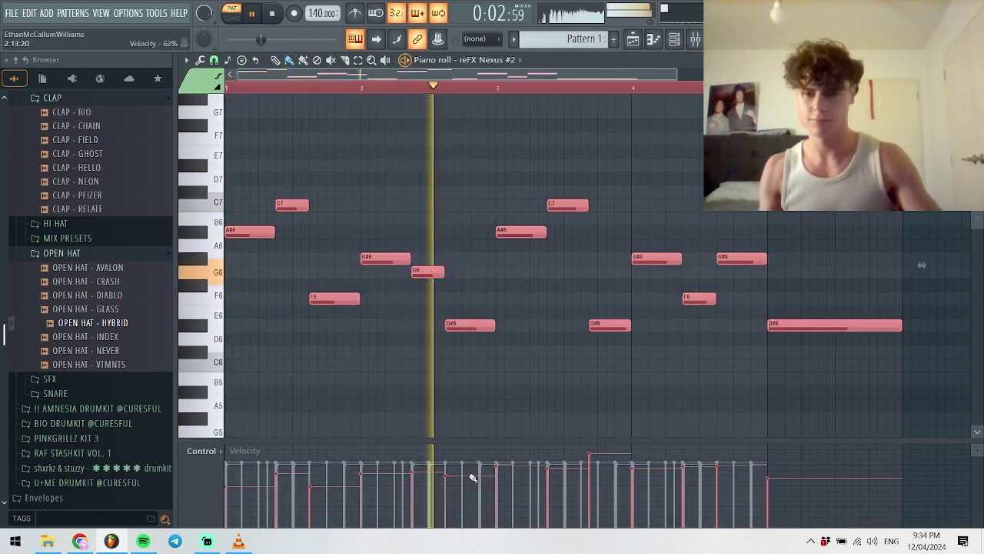
left_click(429, 284)
left_click(428, 298)
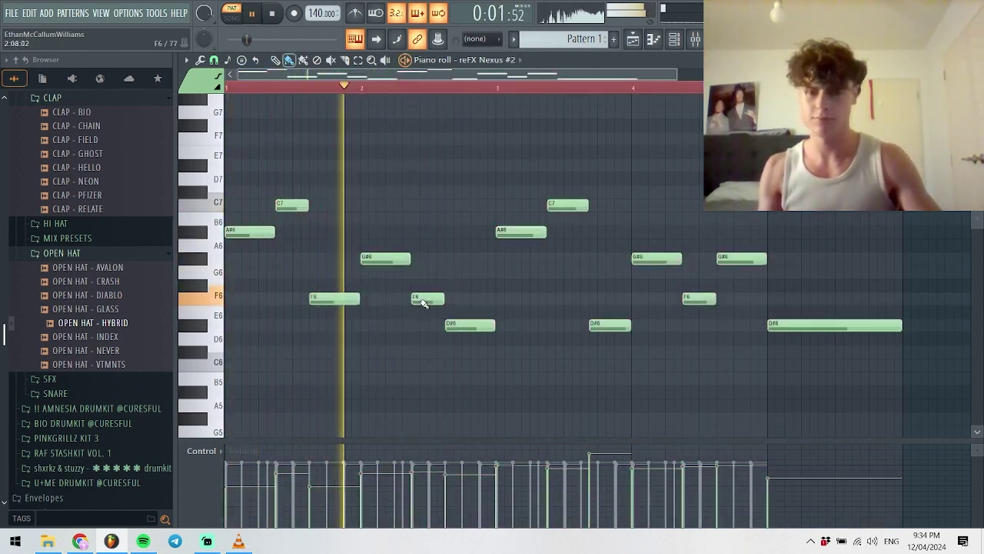
scroll(510, 351, "up", 1)
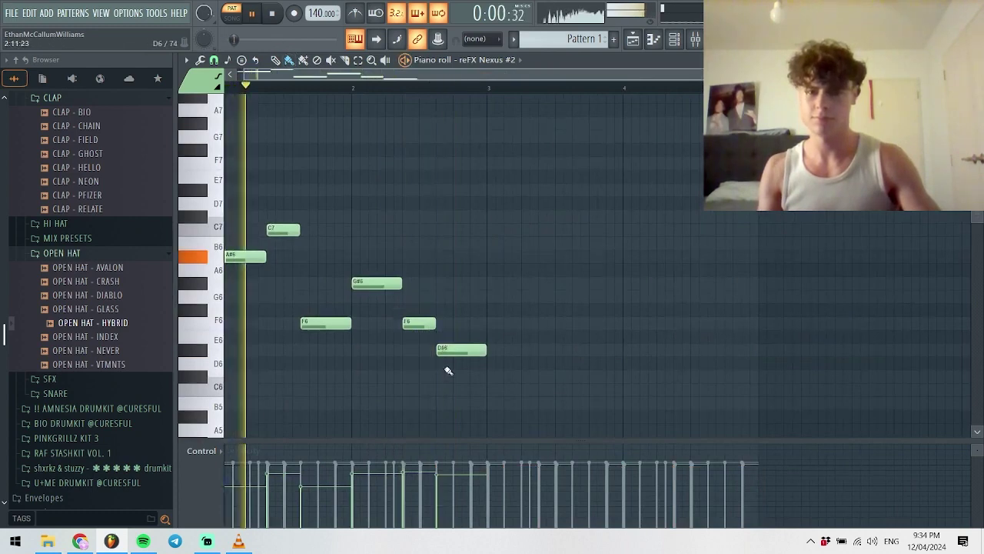
- Change the short F6 note midway through bar two to C6 and duplicate the two-bar melody into bars three and four
left_click_drag(419, 323, 422, 389)
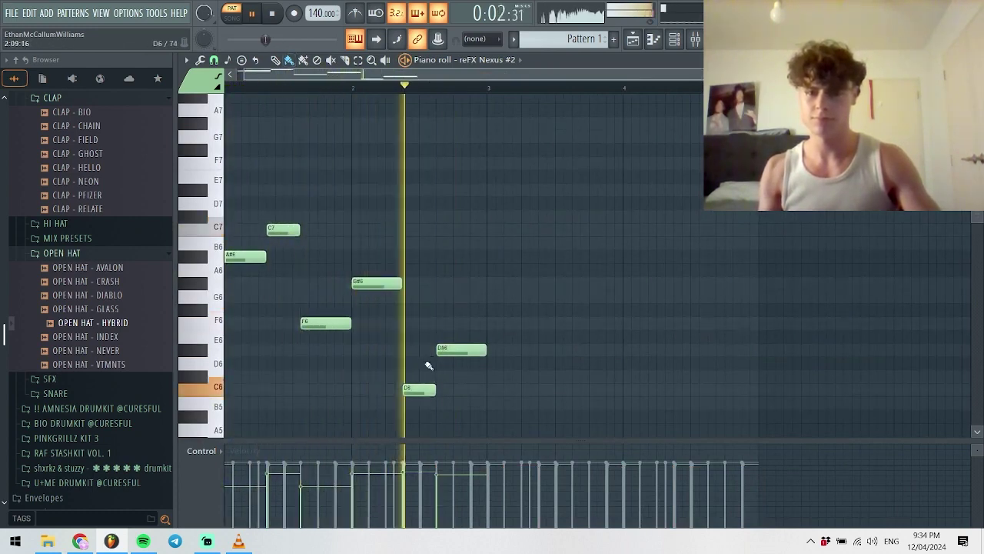
key("ctrl+b")
- Try C#6 for the last note of both phrases and G#6 for the repeated C7, restoring the original pitches
left_click_drag(477, 351, 466, 377)
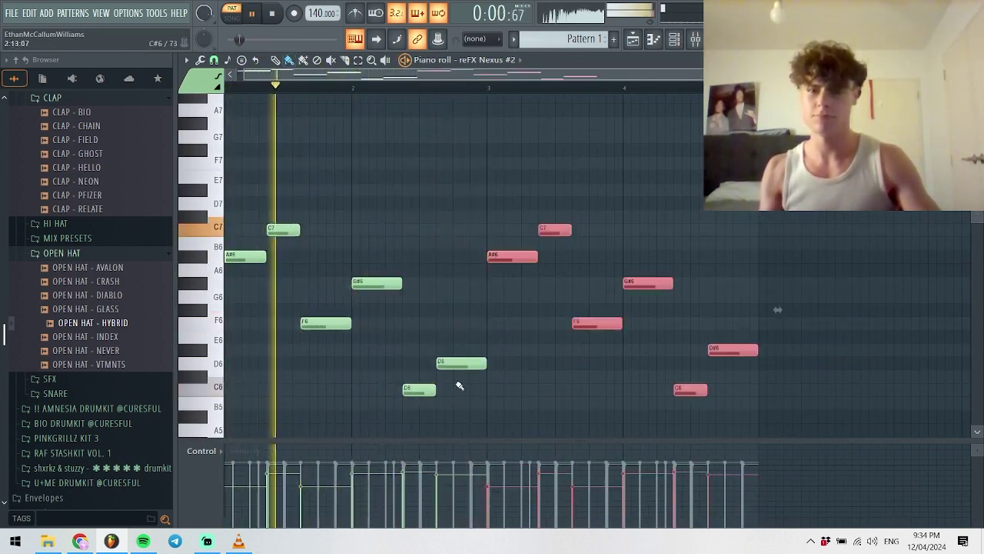
left_click_drag(731, 350, 730, 377)
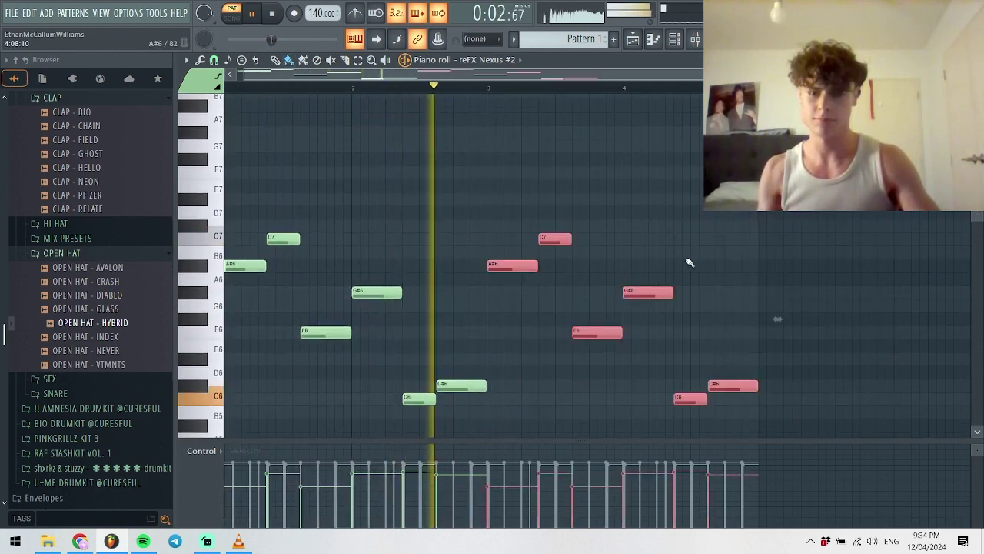
left_click_drag(555, 229, 560, 297)
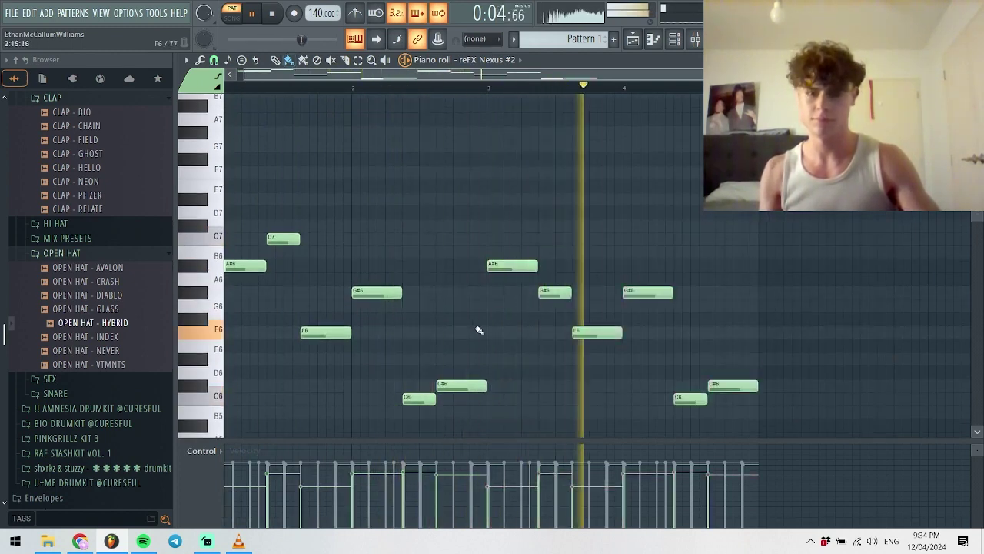
key("ctrl+z")
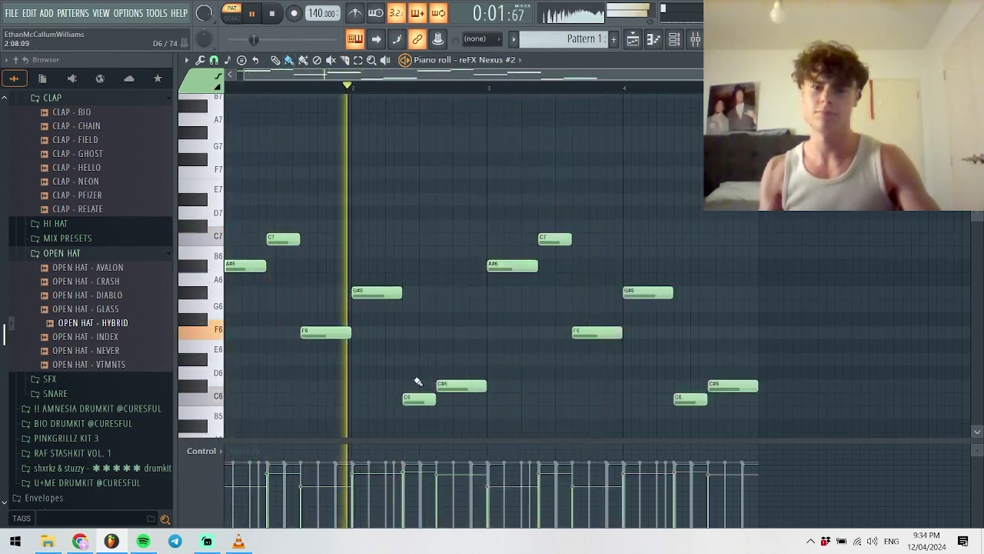
left_click_drag(461, 386, 462, 359)
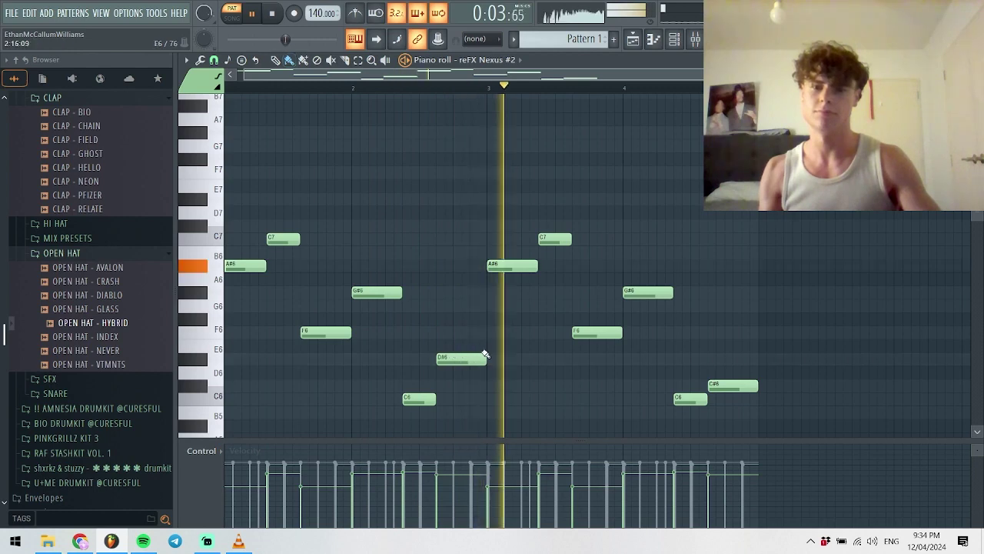
left_click_drag(716, 385, 716, 357)
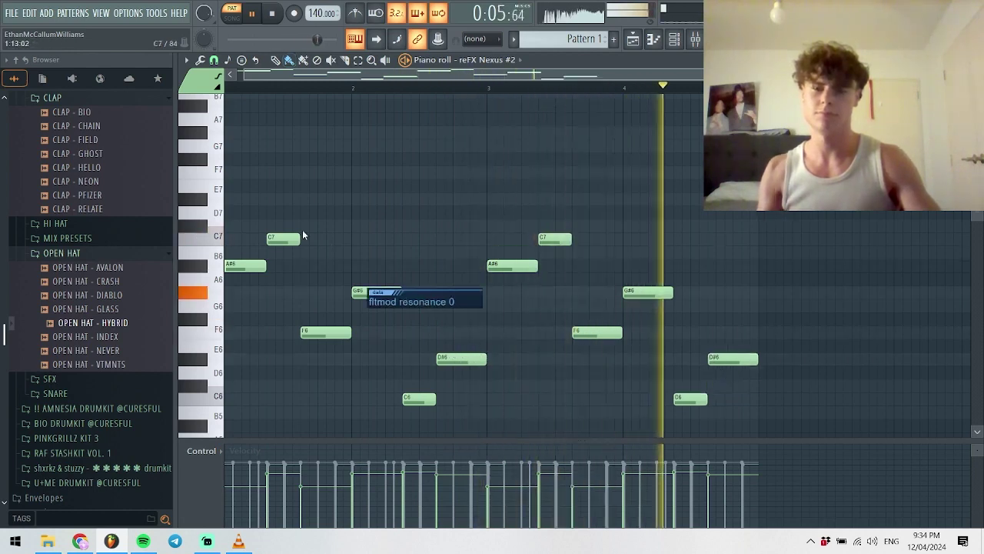
- Route Nexus #2 to mixer track 2 and lower its channel volume to 62%
key("F7")
left_click(216, 134)
key("space")
key("space")
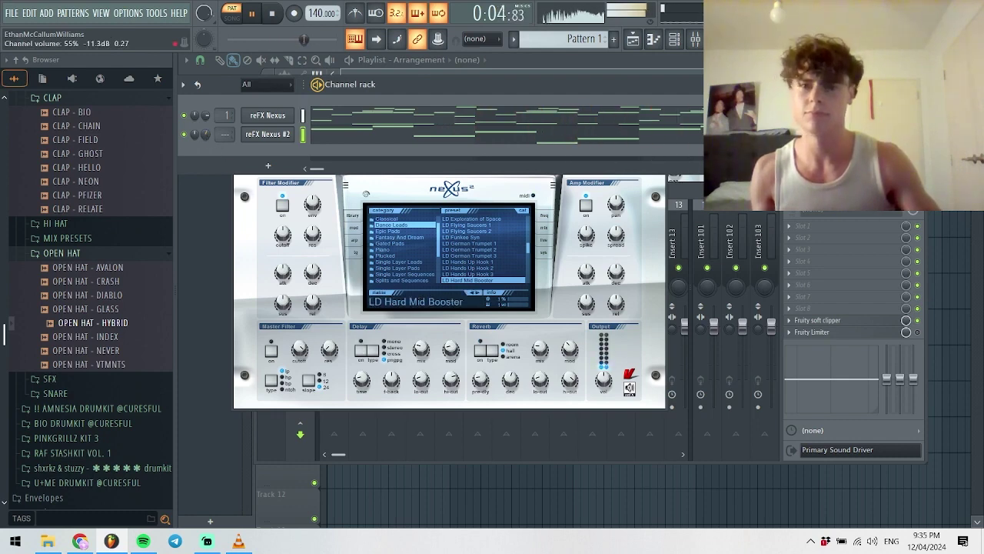
scroll(220, 132, "up", 2)
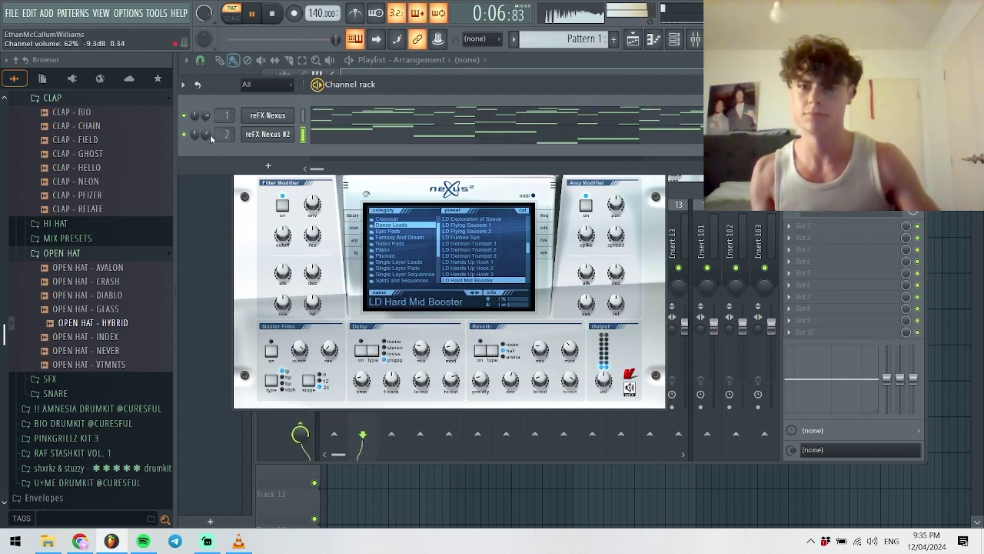
- Raise the amp modifier spike of the first Nexus to about 93
left_click(268, 115)
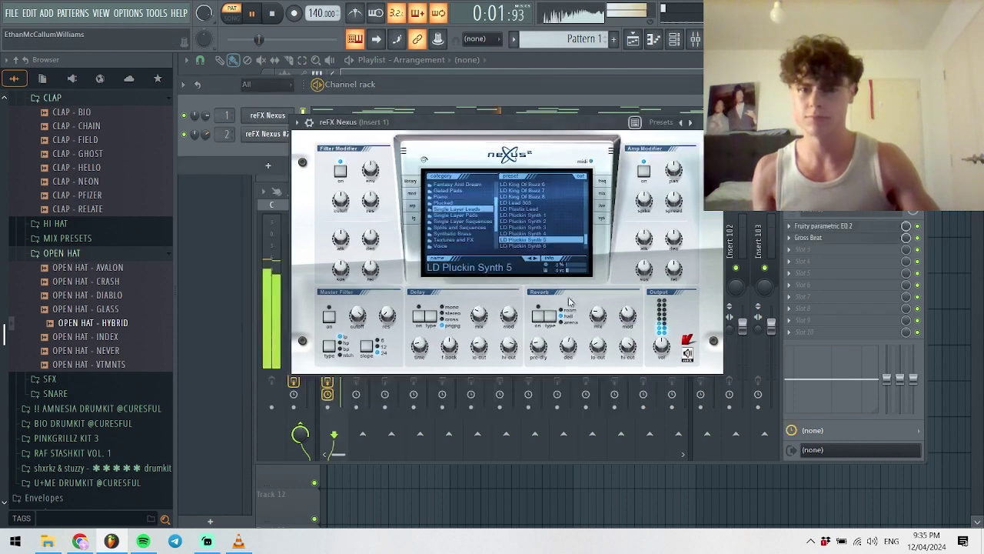
key("Escape")
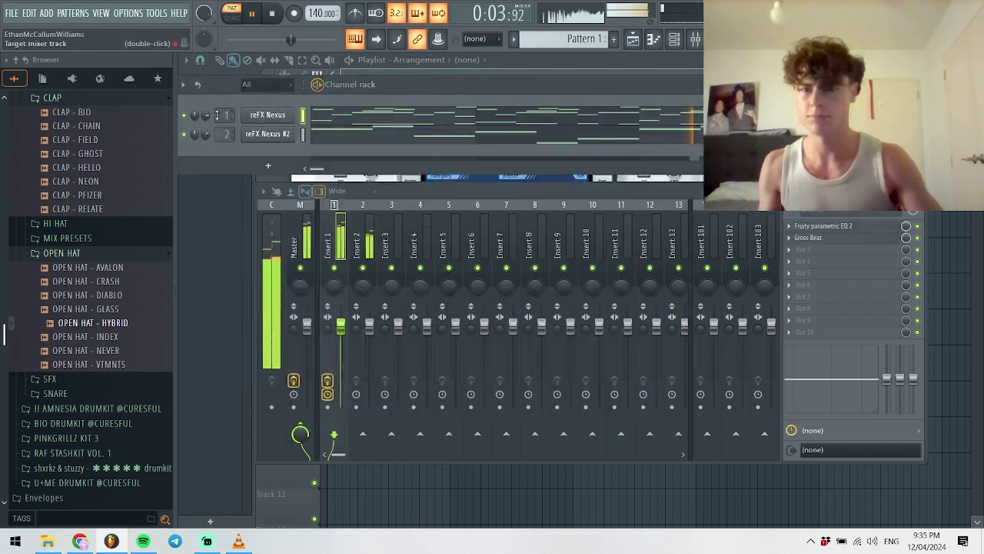
left_click(259, 117)
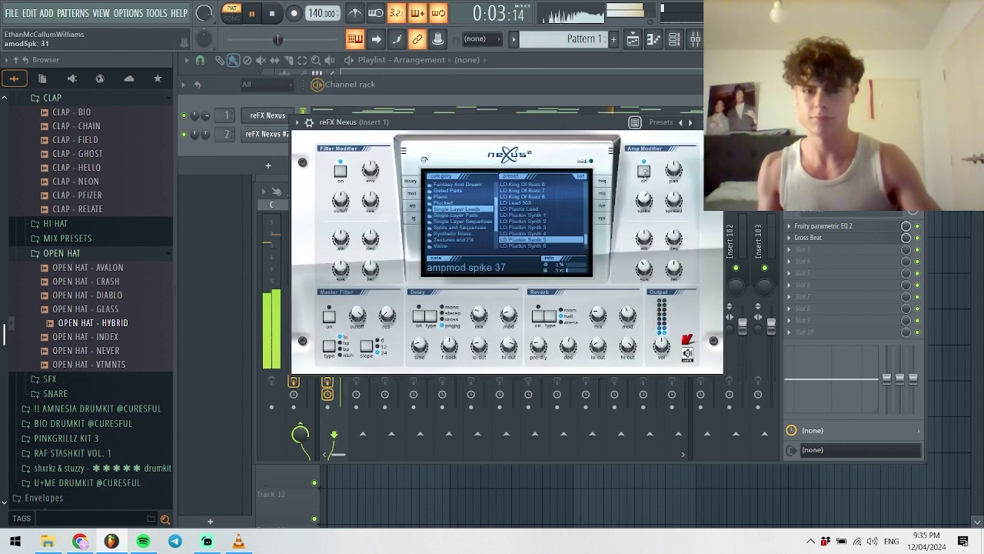
left_click_drag(644, 200, 652, 153)
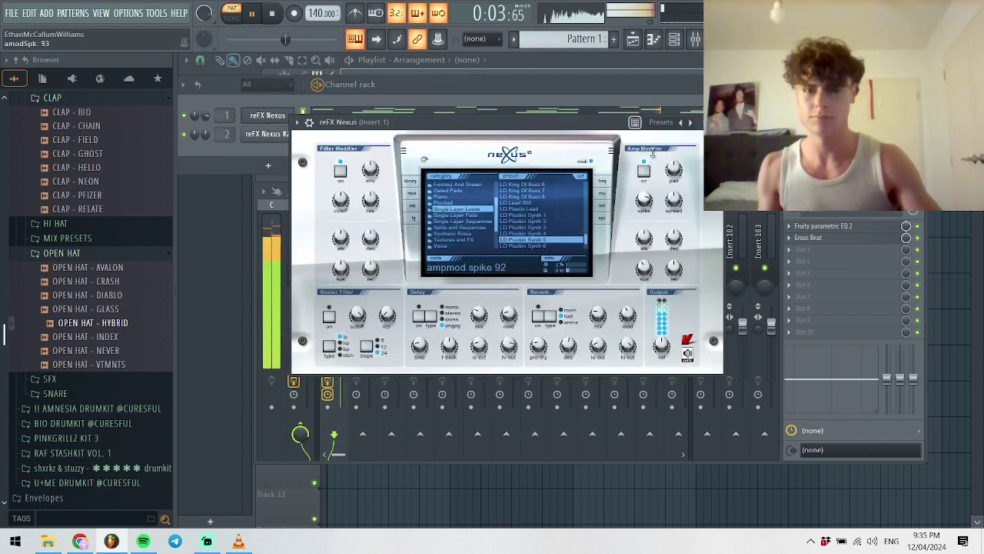
- Rebalance the channel volumes of the two Nexus leads and close the first Nexus
left_click(210, 129)
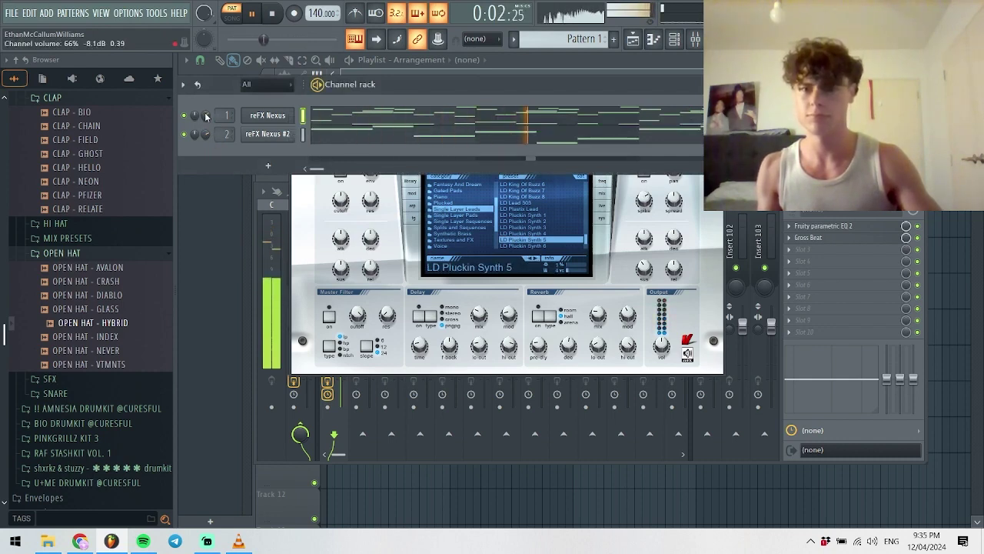
left_click_drag(206, 116, 206, 103)
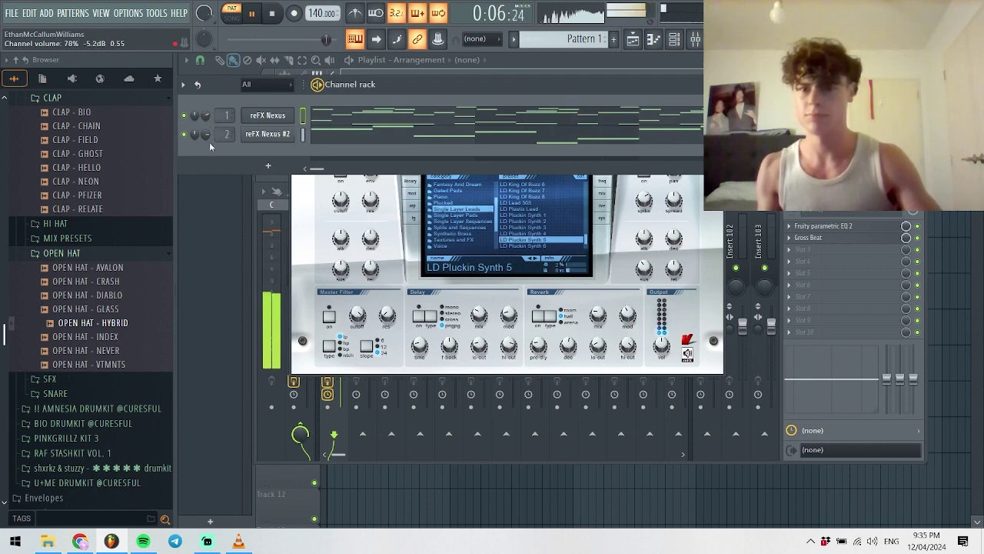
key("F6")
key("Escape")
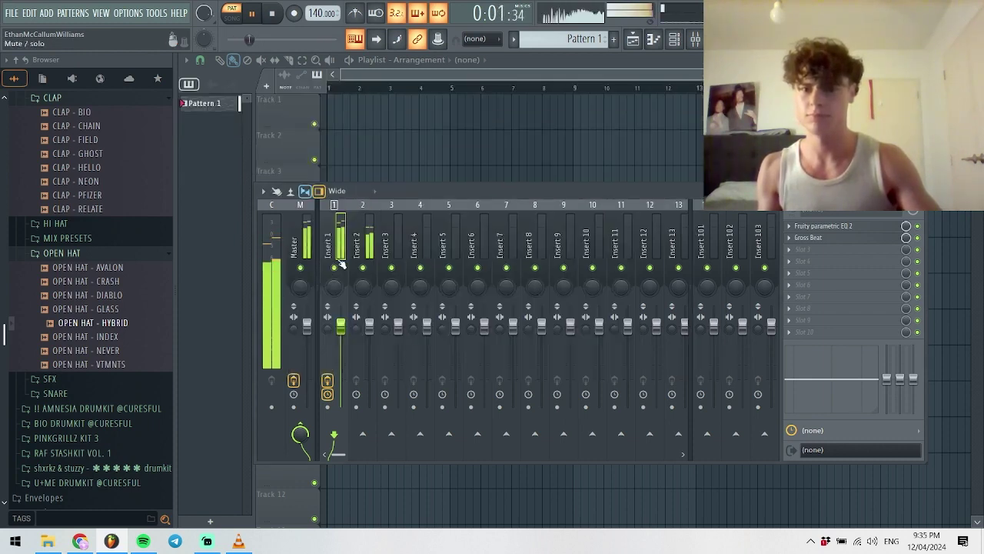
- Add a third reFX Nexus instrument to the channel rack
left_click(674, 39)
left_click(247, 166)
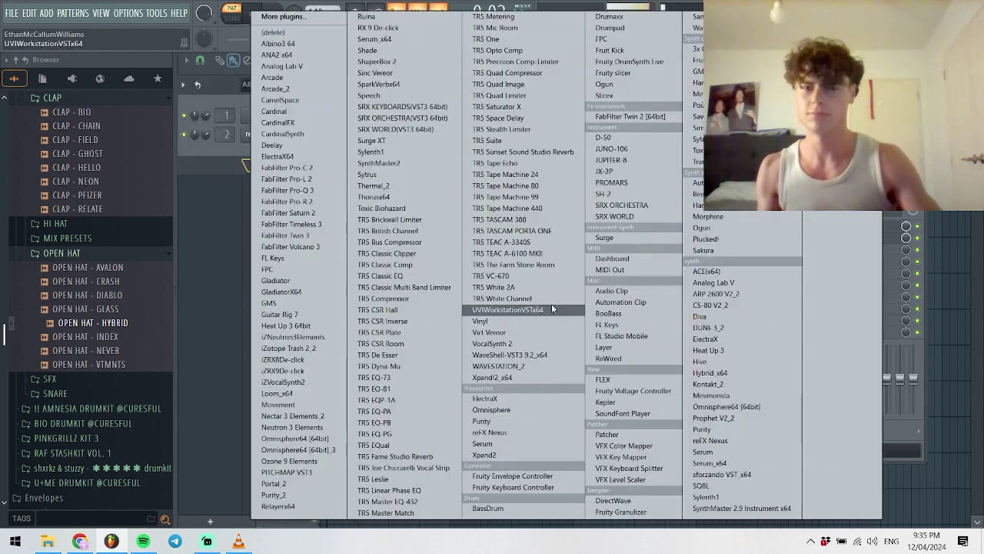
left_click(490, 432)
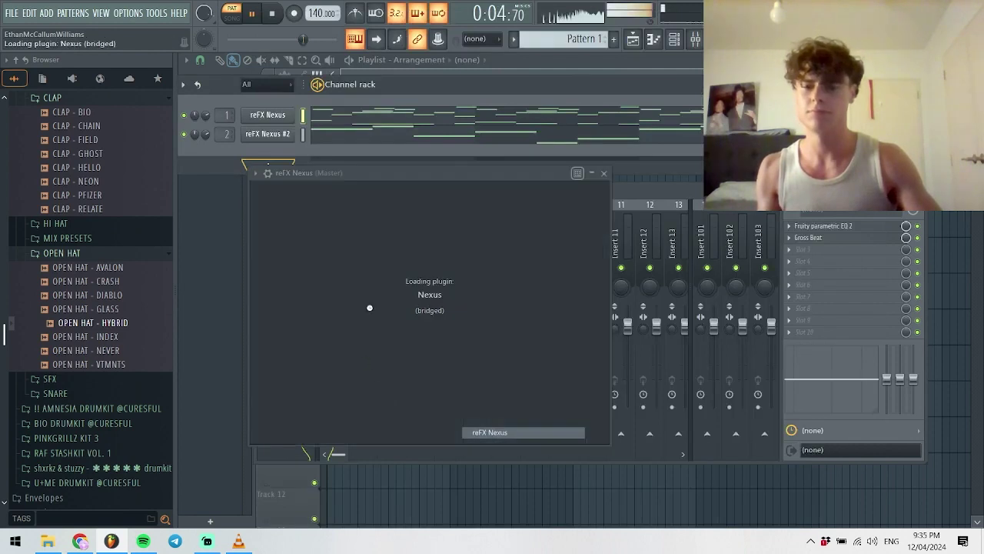
- Set the Nexus #2 channel volume to 66% and adjust the stereo separation of mixer track 2
left_click(213, 132)
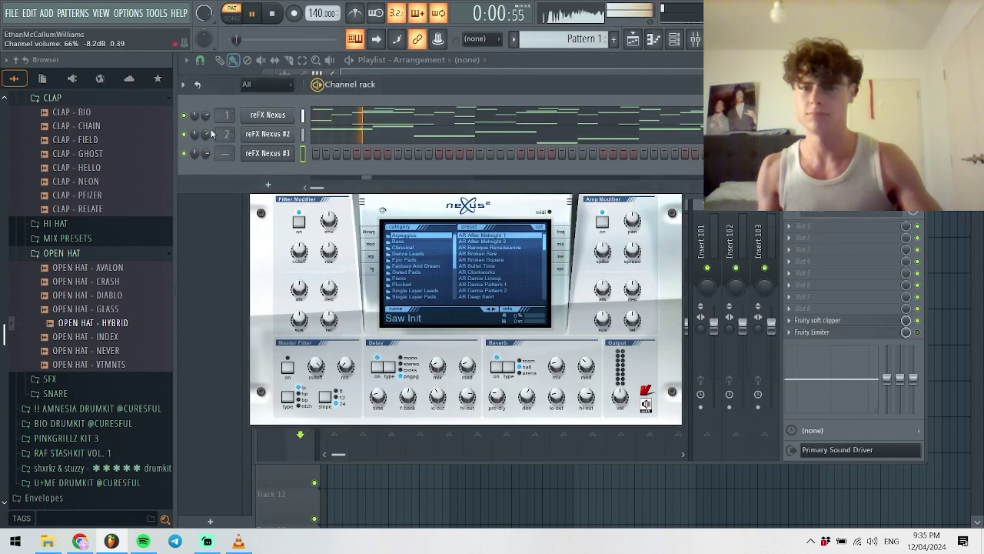
key("F6")
key("F9")
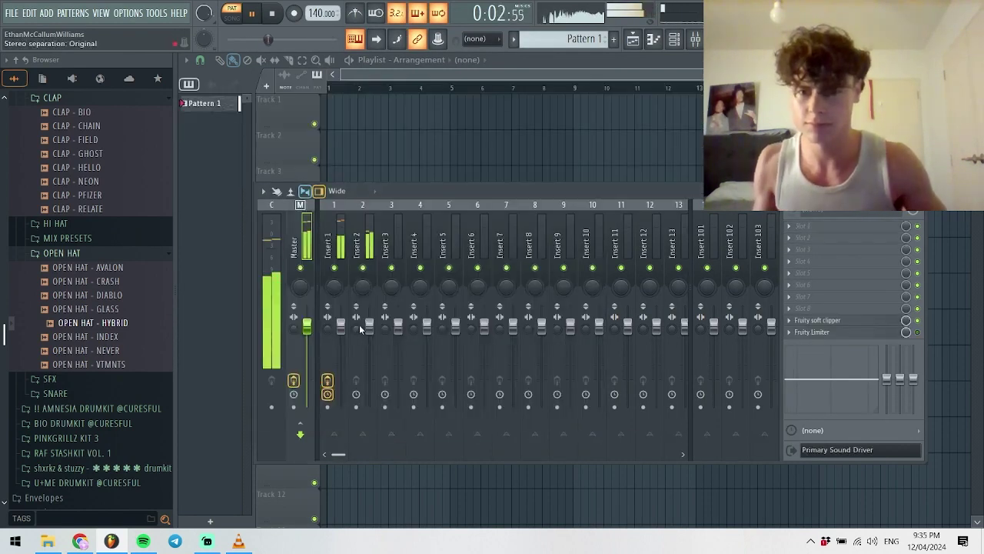
left_click(369, 327)
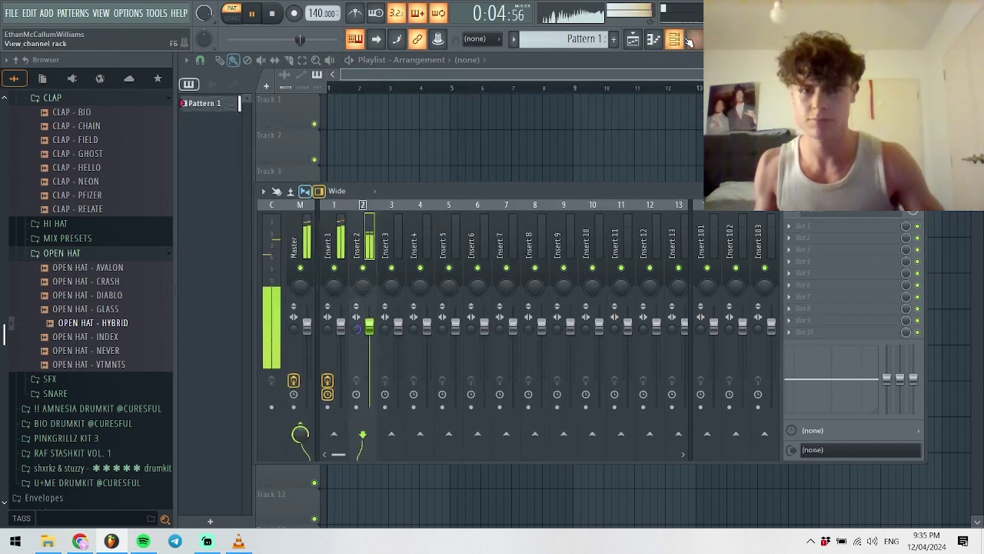
- Load the SY Chillzone 1 preset from Fantasy And Dream in Nexus #3 and record a melody with it live
key("F6")
left_click(266, 153)
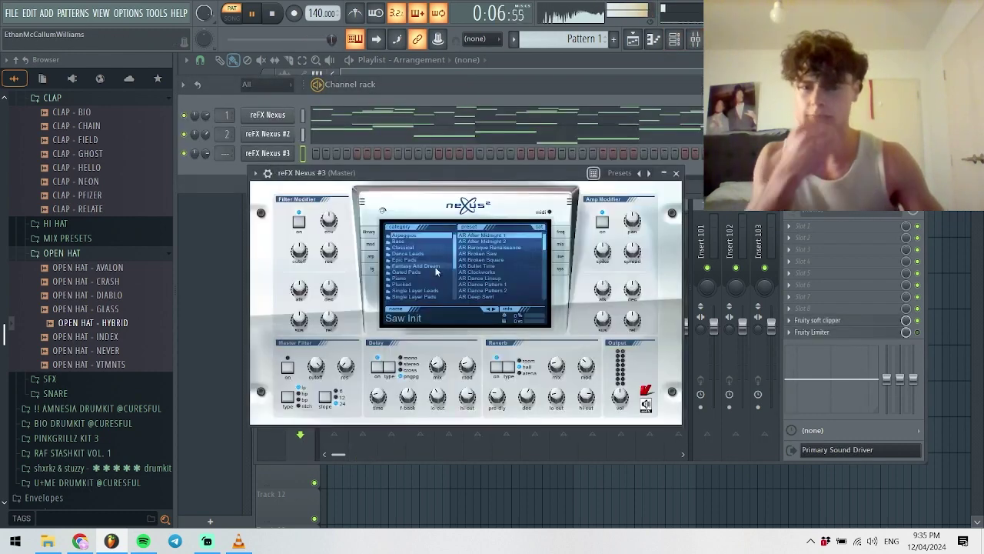
left_click(419, 266)
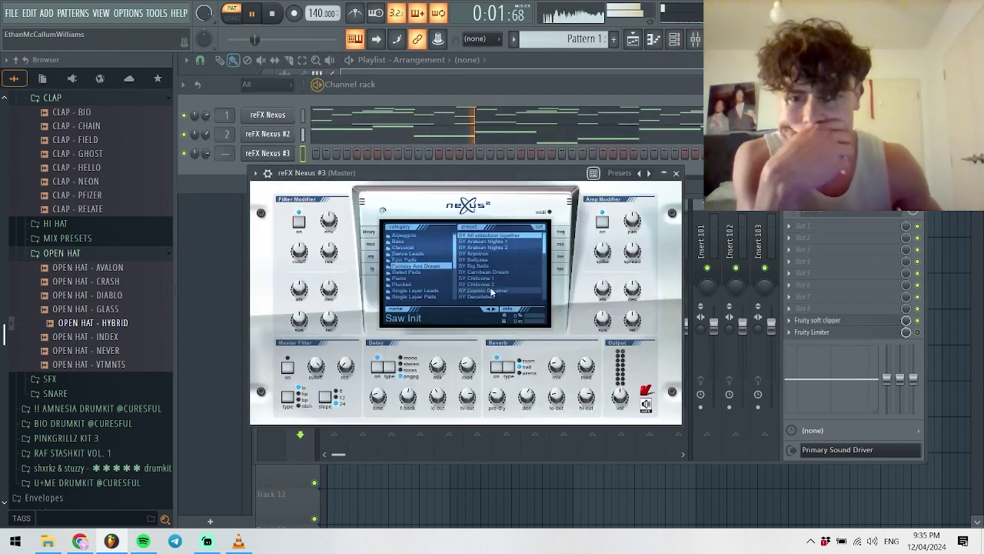
left_click(481, 278)
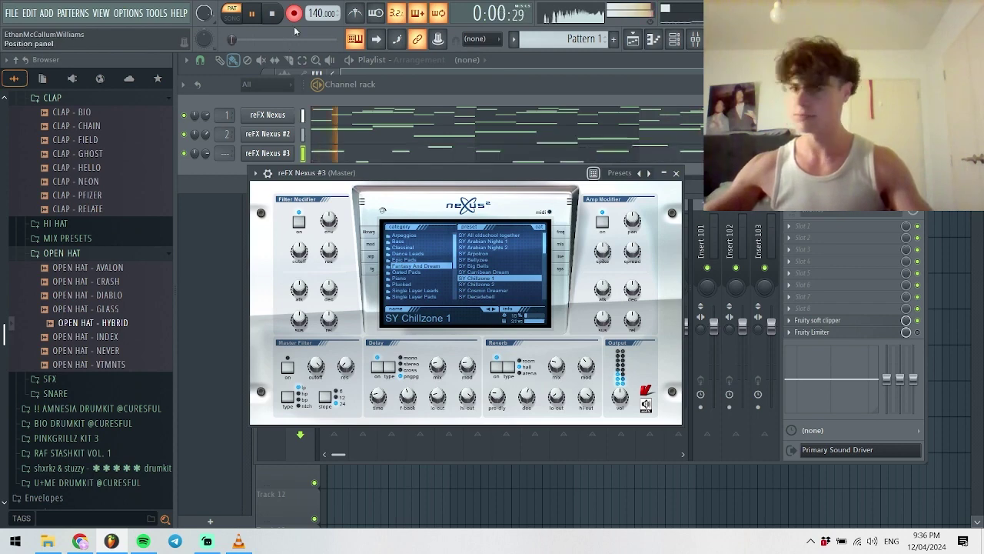
- Repitch the recorded Nexus #3 notes: third to F6, B6 to G#6 slightly later, bar two's opening to A#6 and its second C#6 to C6
key("F7")
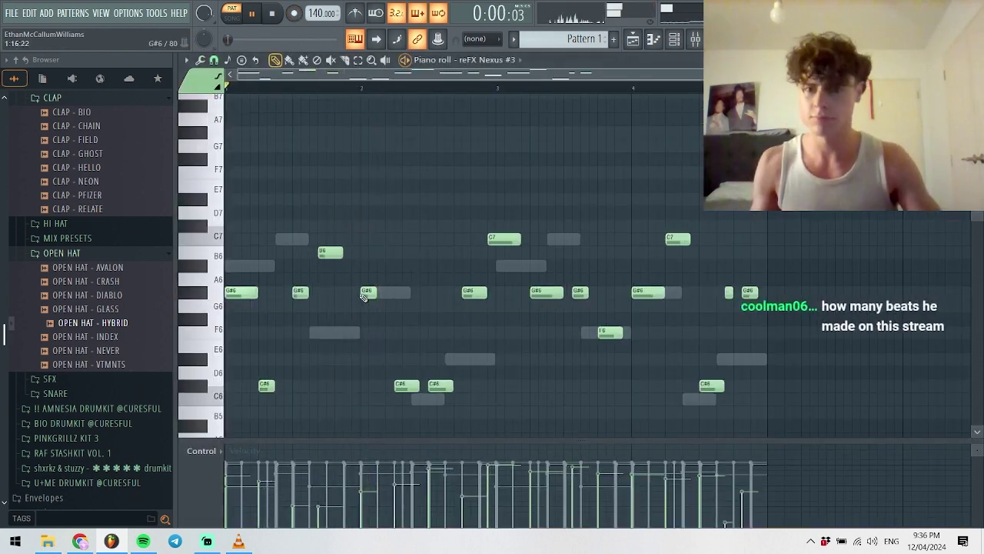
left_click_drag(268, 387, 271, 388)
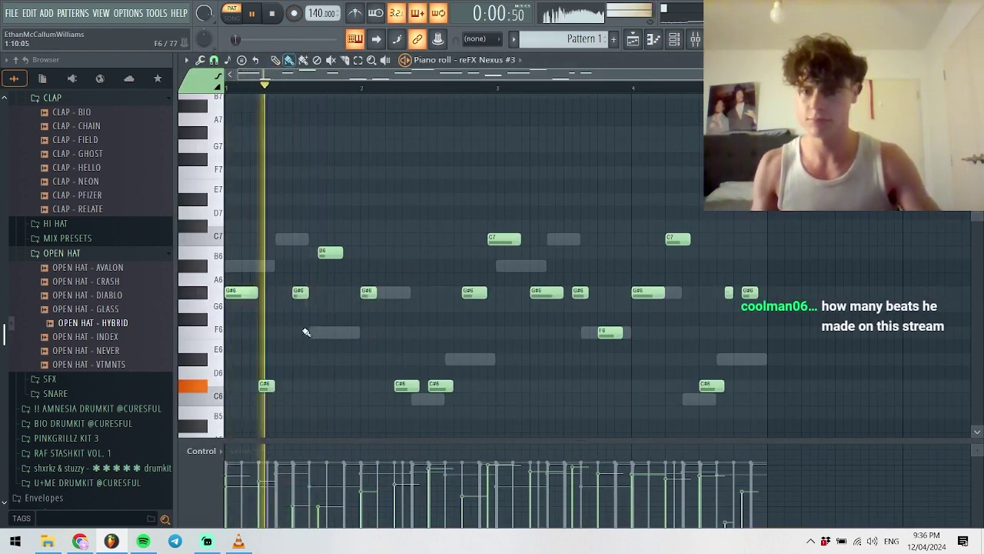
left_click_drag(300, 292, 300, 333)
left_click_drag(323, 253, 332, 298)
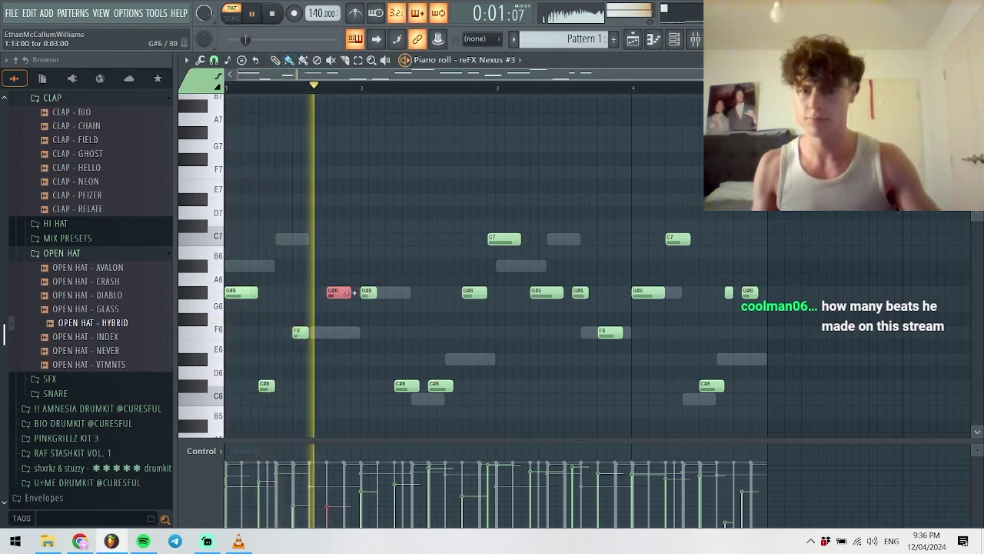
left_click(368, 266)
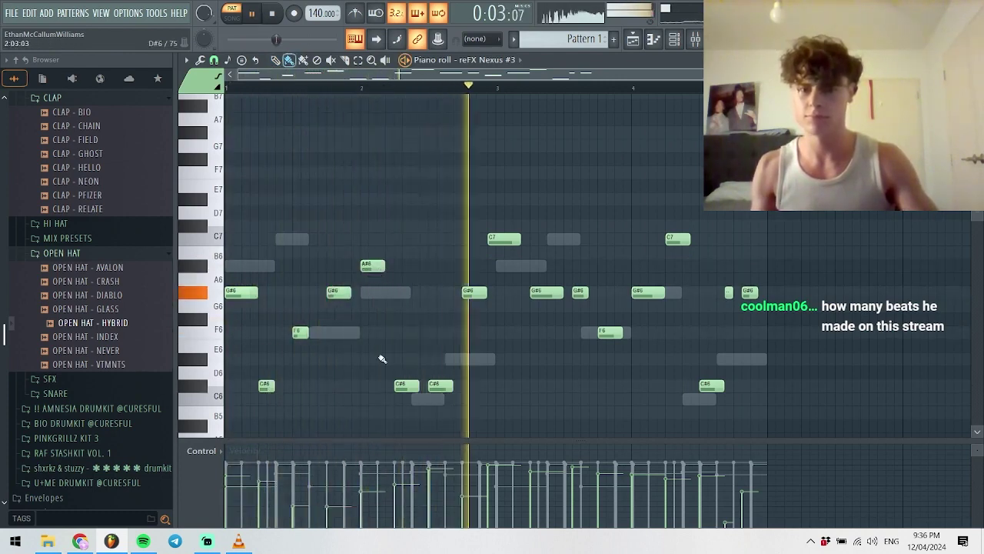
left_click_drag(440, 386, 439, 399)
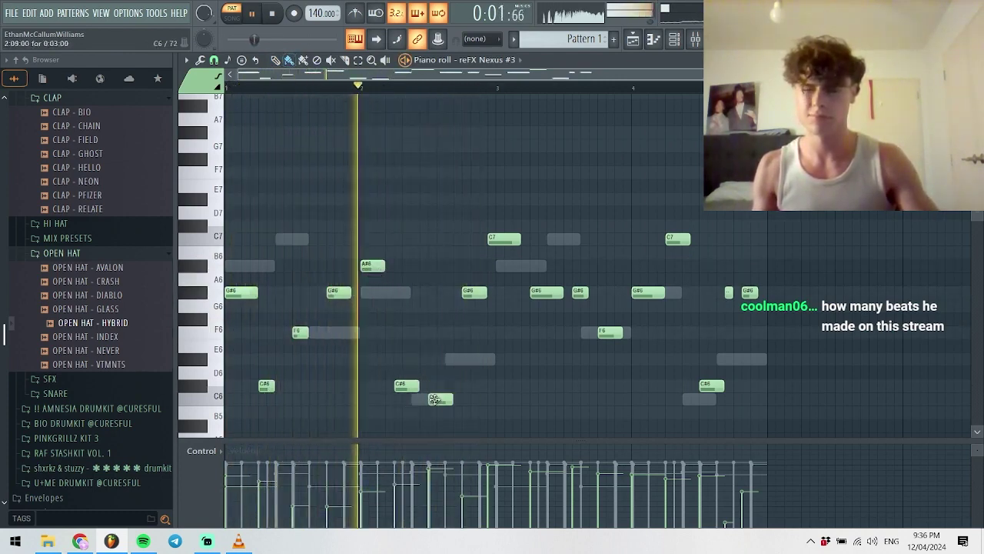
left_click_drag(475, 292, 474, 358)
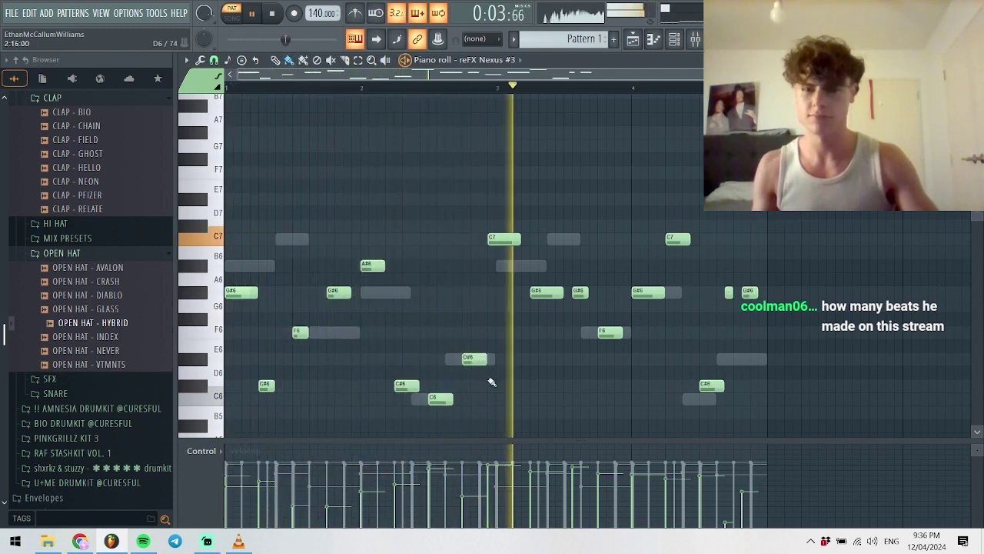
key("ctrl+z")
- Delete the Nexus #3 notes in bars three and four and replace them with a copy of the first two bars
left_click_drag(769, 423, 499, 223)
key("Delete")
scroll(493, 200, "up", 1)
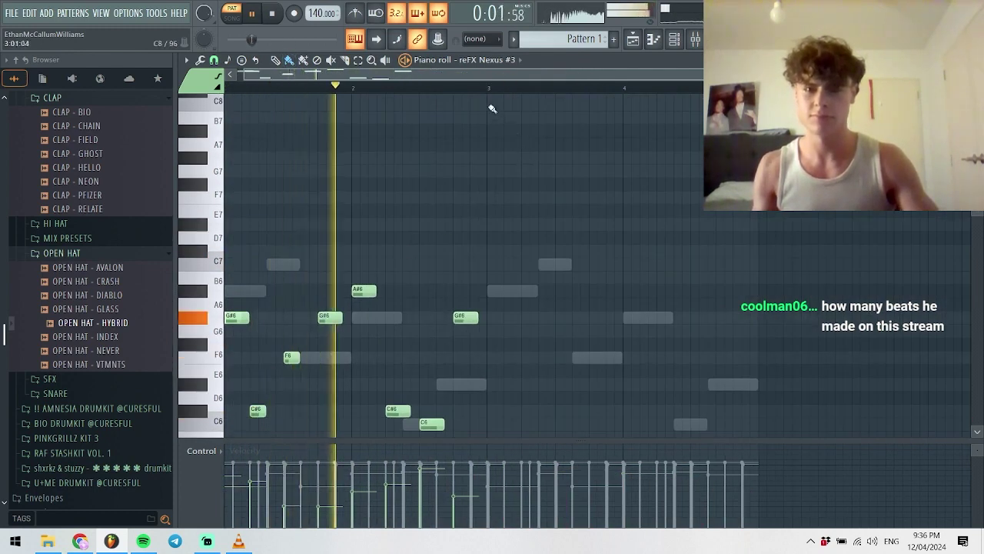
key("ctrl+b")
key("ctrl+d")
key("space")
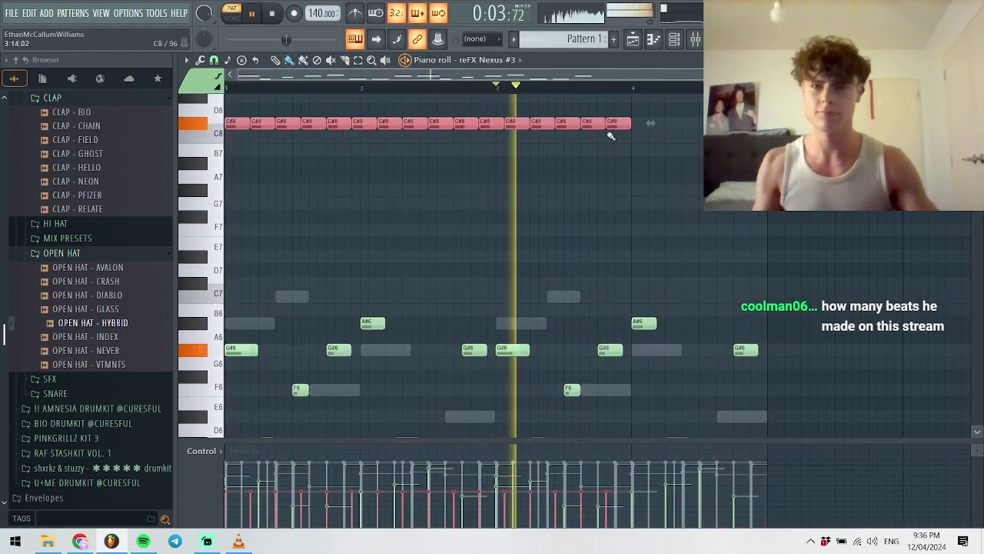
- Transpose the whole Nexus #3 melody up two semitones and back down one, auditioning it against the other leads
key("Up")
key("Up")
scroll(608, 136, "down", 1)
key("space")
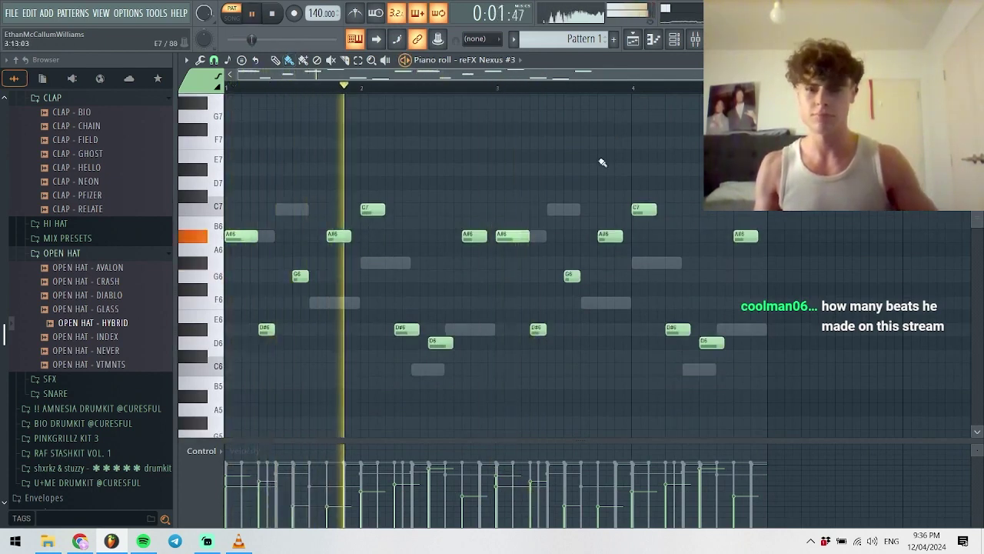
key("space")
key("space")
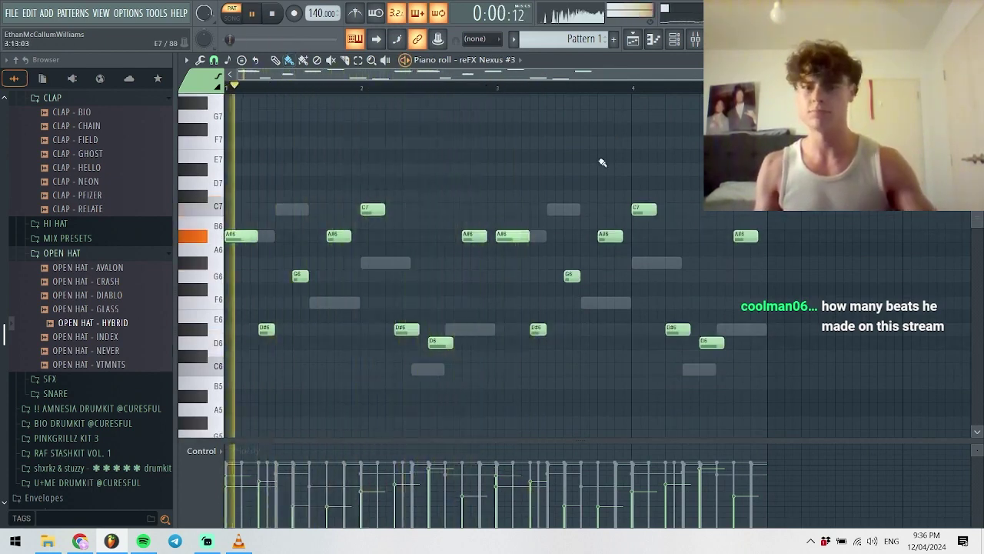
key("space")
key("space")
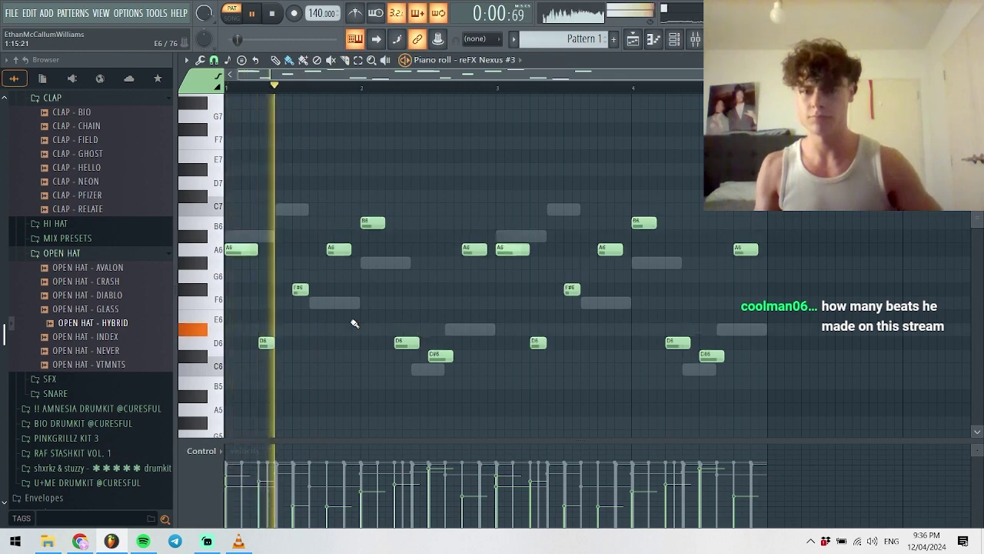
- Rebalance the Nexus #3 channel volume against the other leads to about 63% while the pattern plays
key("space")
key("space")
key("F6")
key("F7")
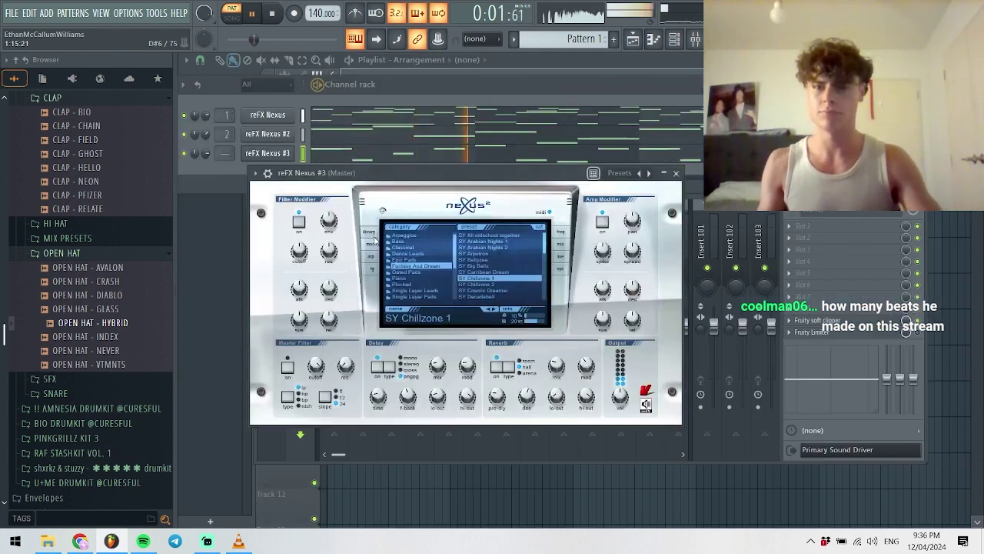
left_click(216, 155)
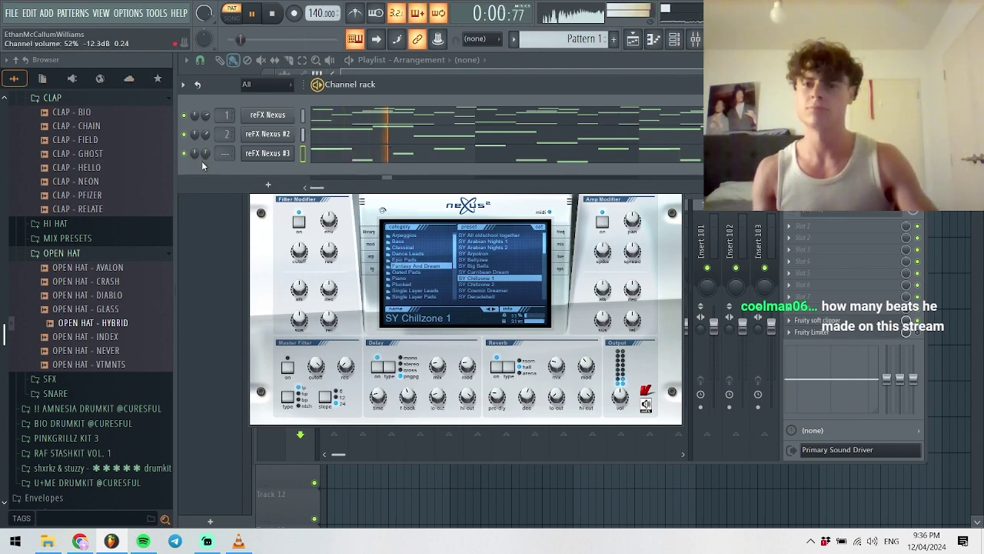
left_click(268, 115)
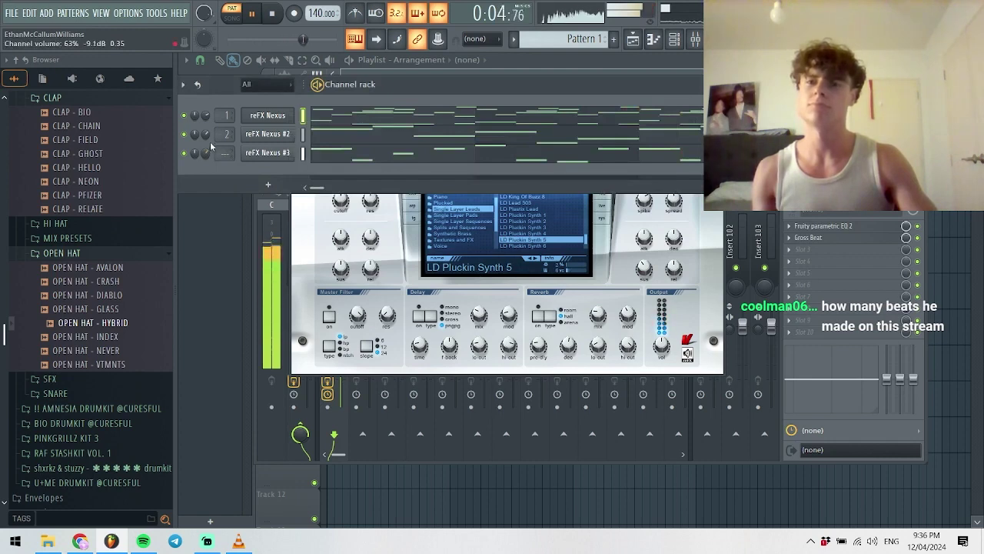
scroll(206, 154, "up", 3)
- Add a CS-80 V2_2 instrument channel and load the FaszaSynth preset from its Lead category
left_click(268, 185)
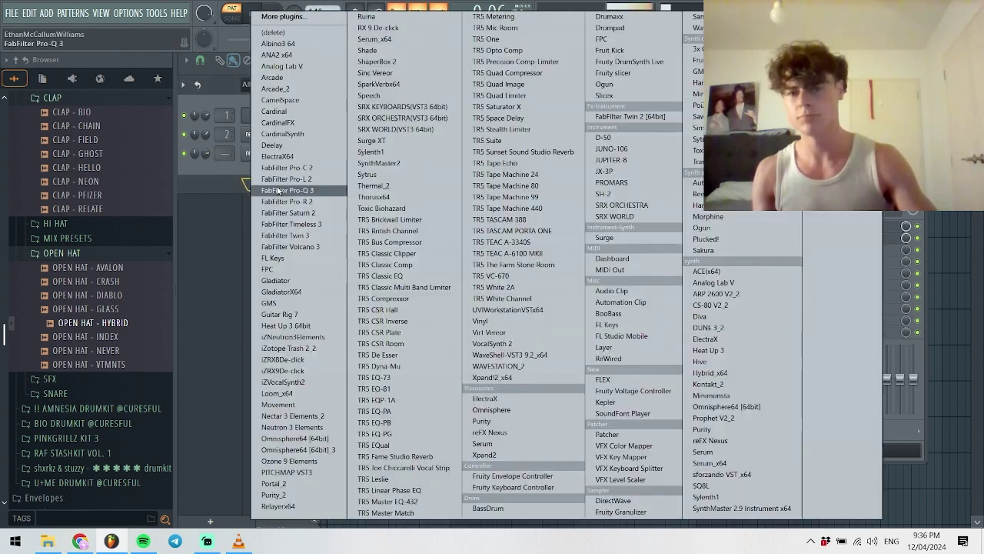
left_click(711, 304)
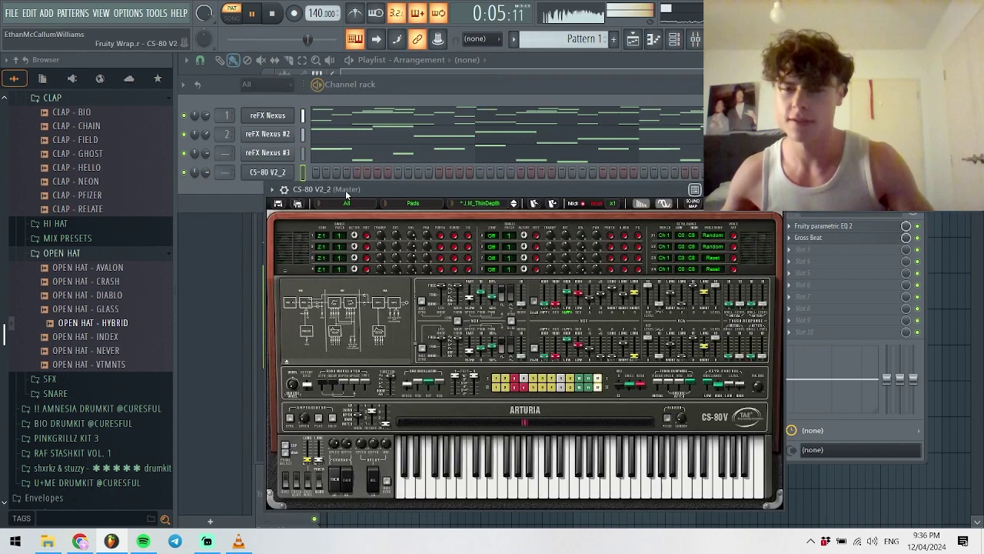
left_click_drag(345, 190, 367, 157)
left_click(338, 166)
left_click(416, 164)
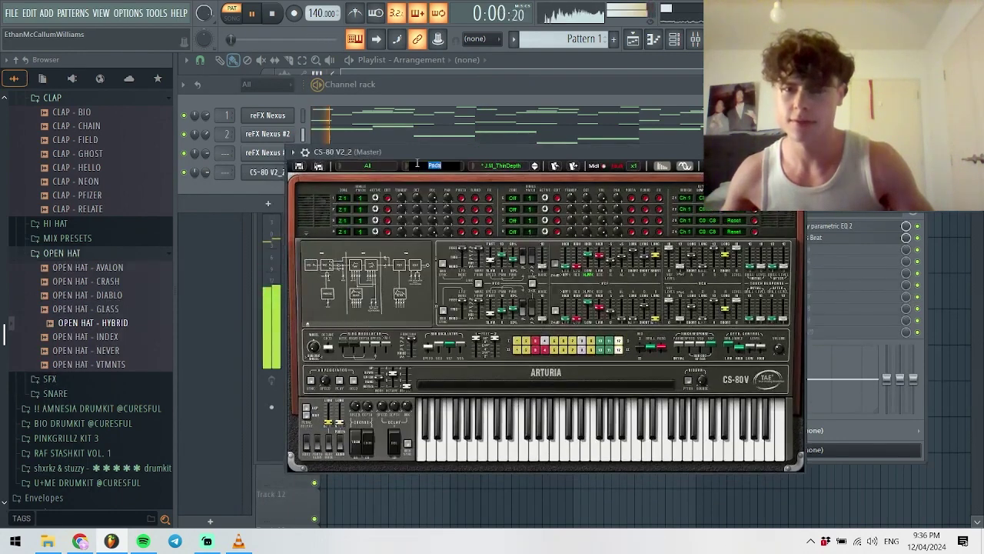
left_click(408, 167)
mouse_move(451, 264)
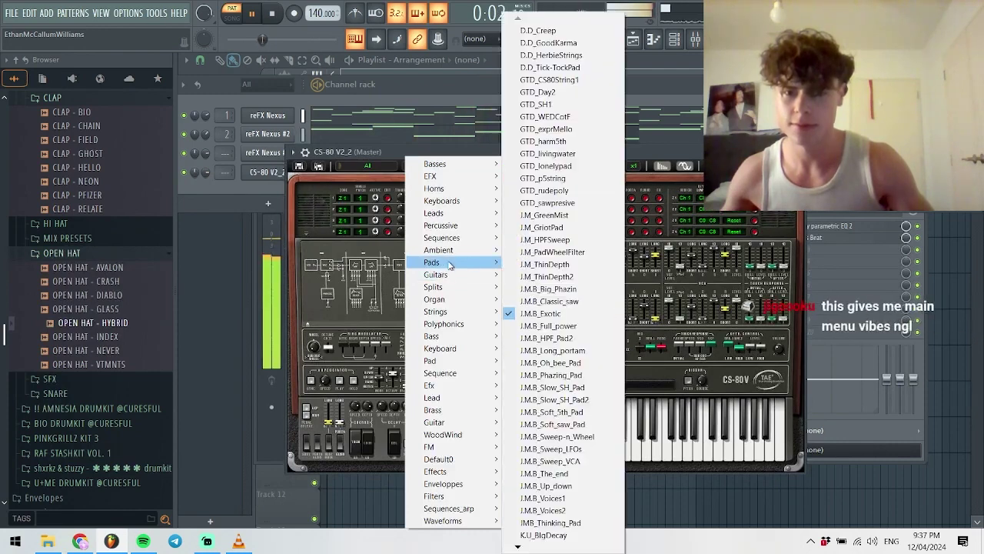
left_click(563, 401)
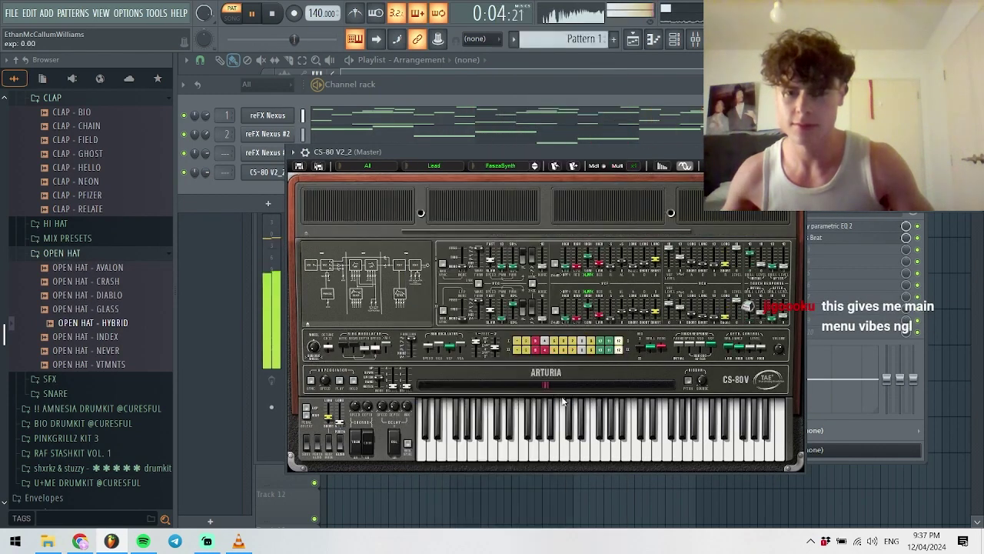
- Audition the CS-80 Lead presets, load Epic, and transpose Pattern 1 up two semitones
left_click(239, 179)
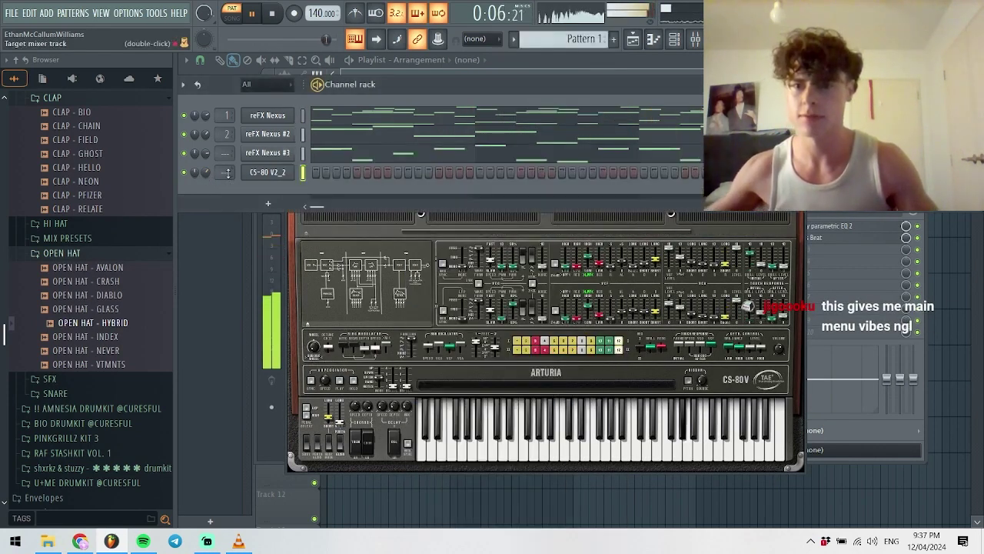
left_click(265, 172)
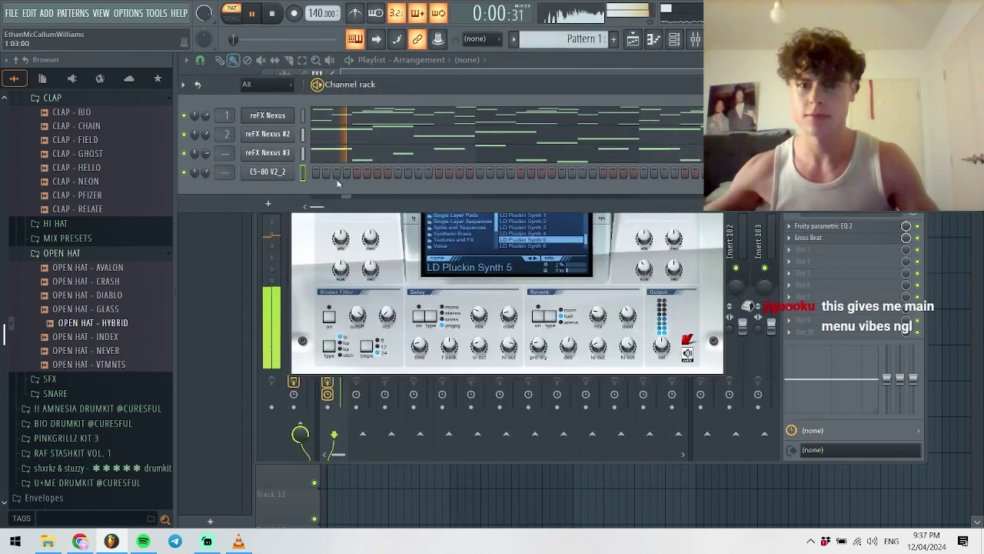
left_click(280, 172)
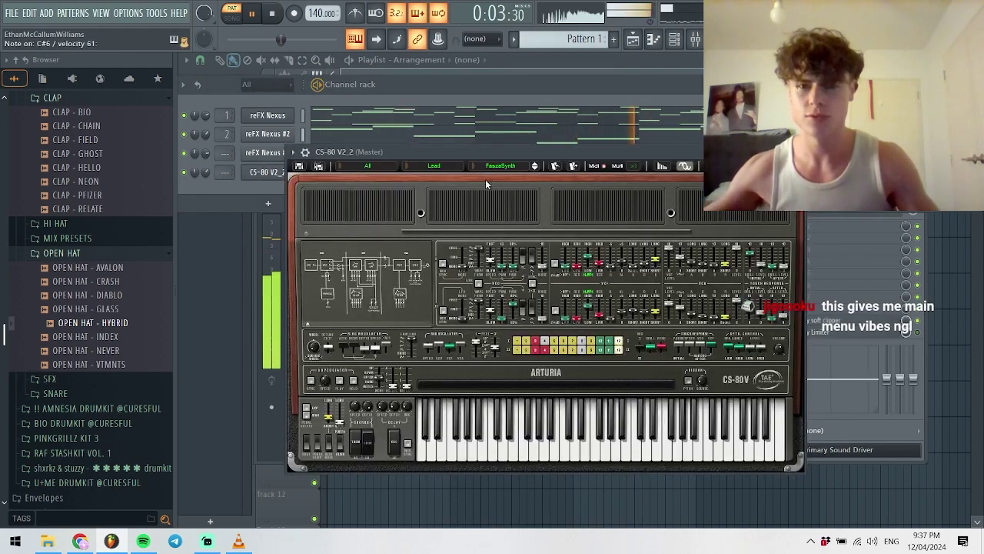
left_click(534, 169)
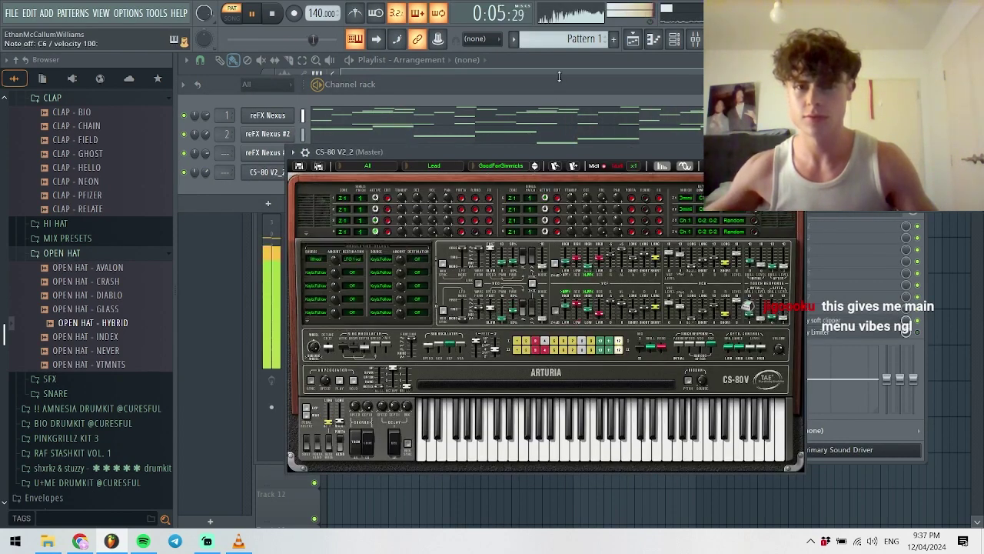
right_click(597, 42)
left_click(684, 151)
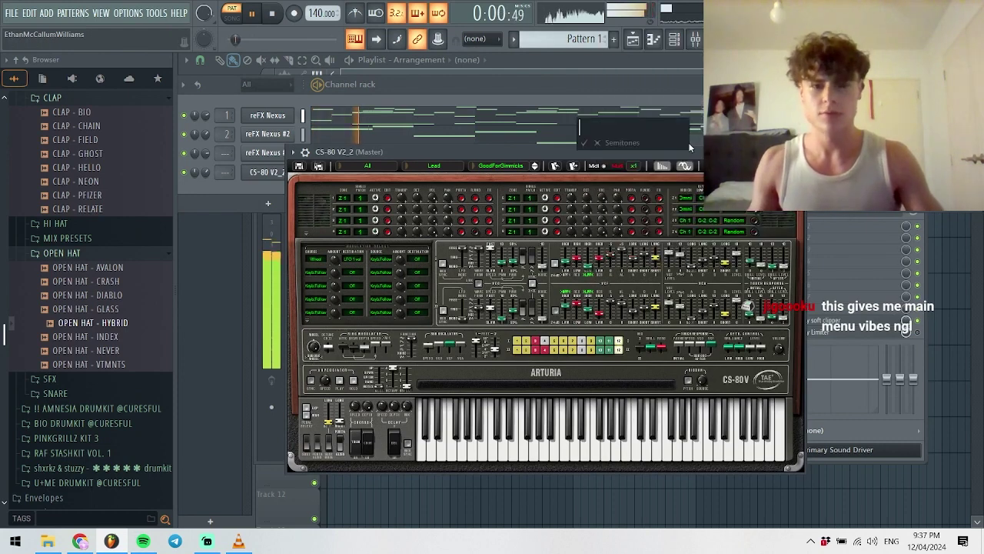
left_click(555, 167)
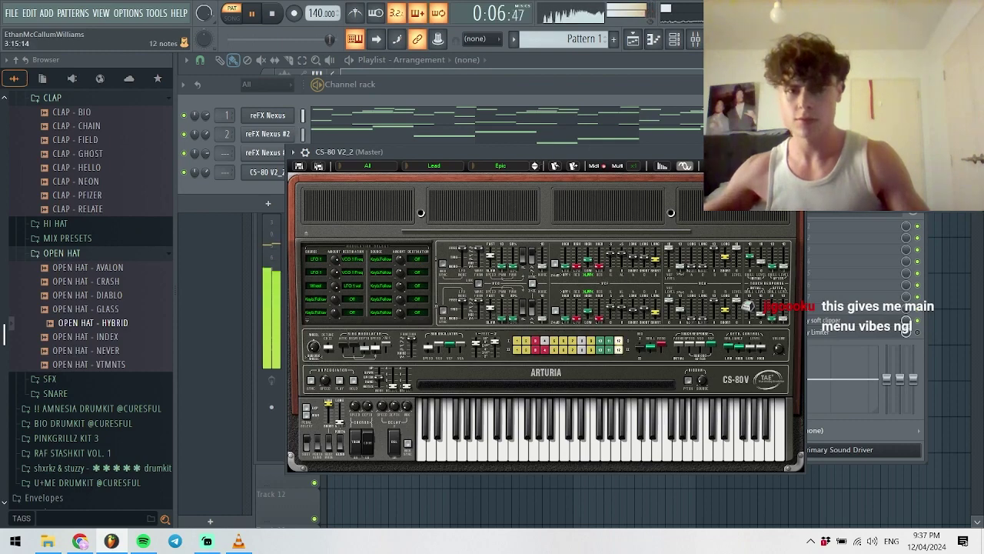
- Record a sparse counter-melody live into Pattern 1 on the CS-80 V2_2 channel
key("F7")
key("F9")
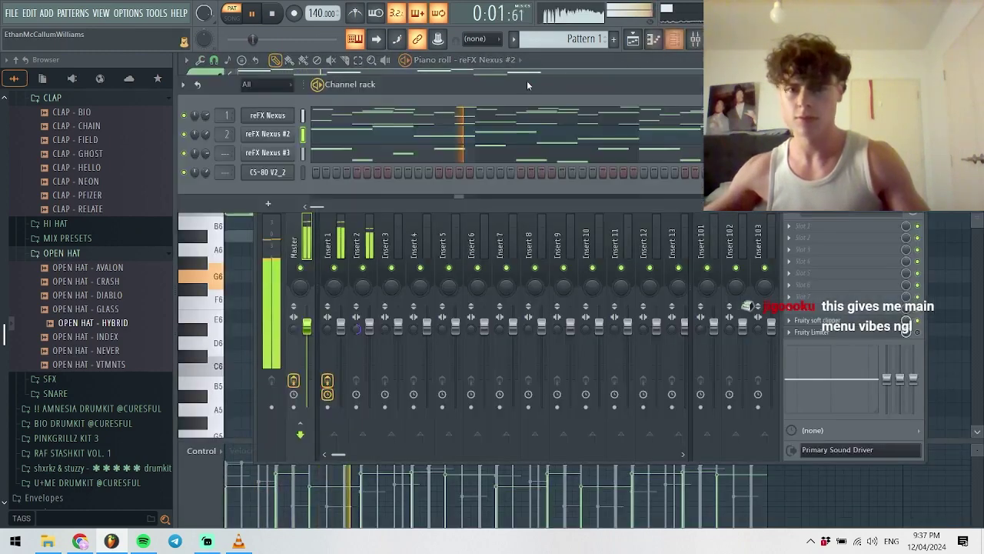
left_click(294, 13)
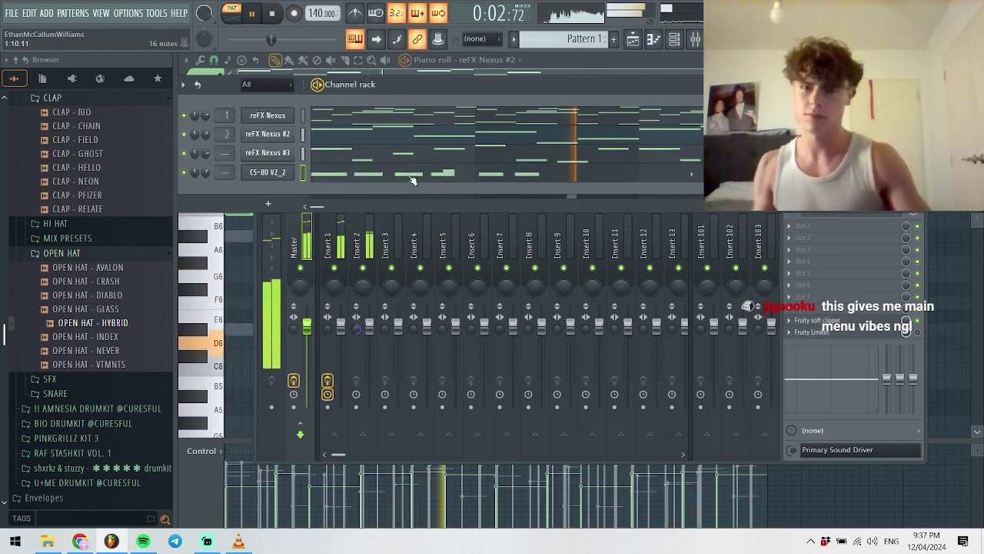
key("space")
- Raise the fourth CS-80 note to F6, clear the notes after bar one and duplicate bar one across bars two to four
key("F7")
left_click_drag(326, 321, 339, 290)
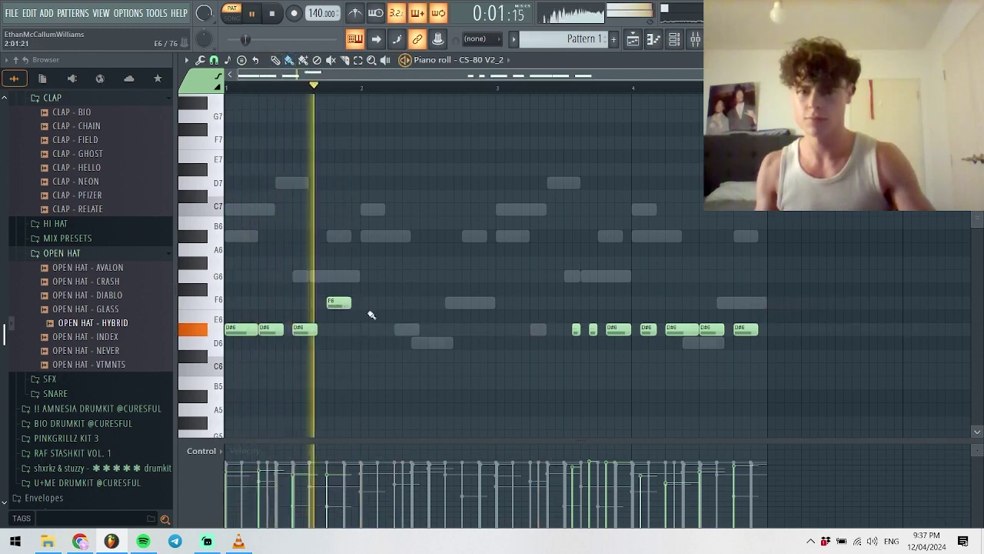
key("ctrl+z")
key("ctrl+z")
key("ctrl+z")
key("ctrl+b")
key("ctrl+b")
key("ctrl+b")
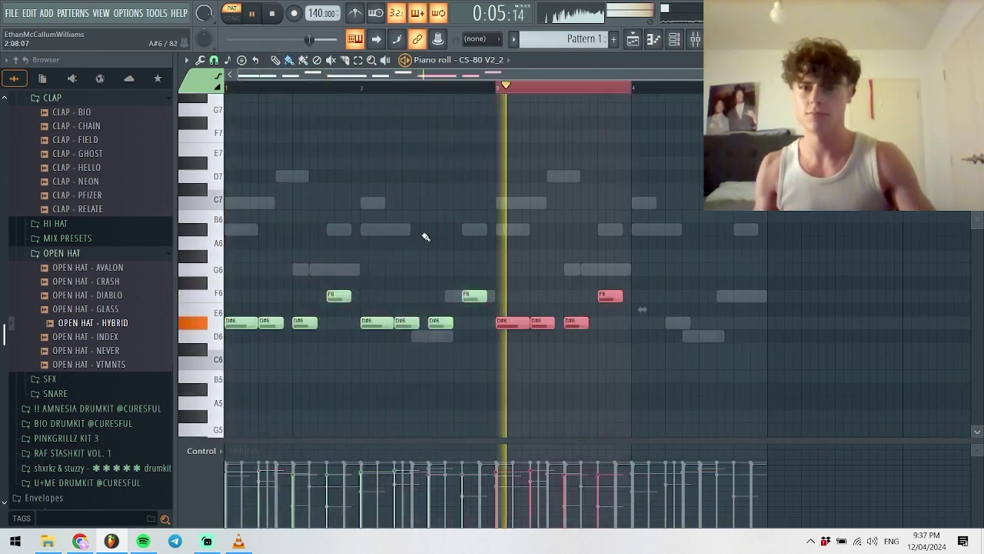
- Try A#6, and settle on G6, for the last CS-80 note in bars one and three
left_click_drag(339, 295, 336, 228)
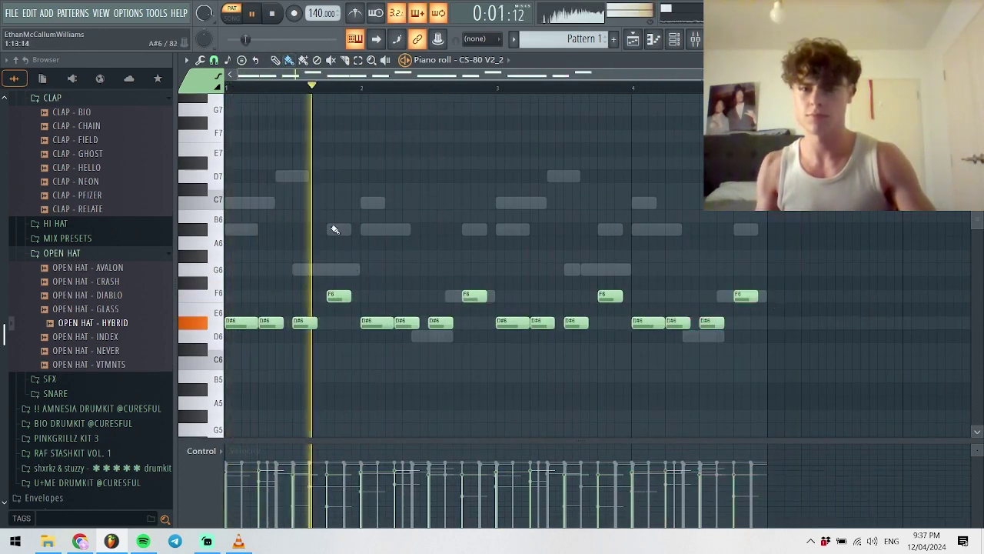
mouse_move(473, 295)
left_mouse_down()
mouse_move(471, 228)
mouse_move(473, 296)
left_mouse_up()
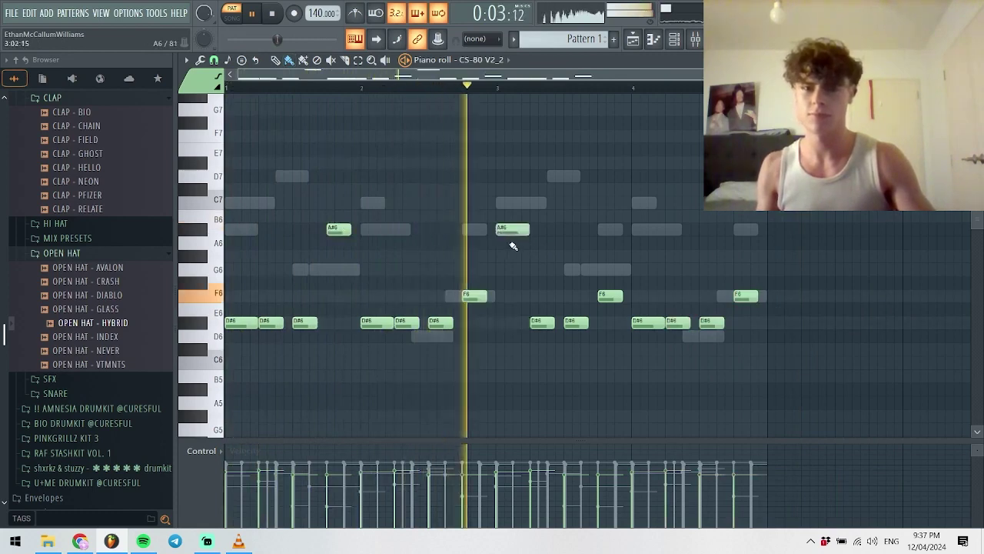
left_click_drag(615, 296, 619, 234)
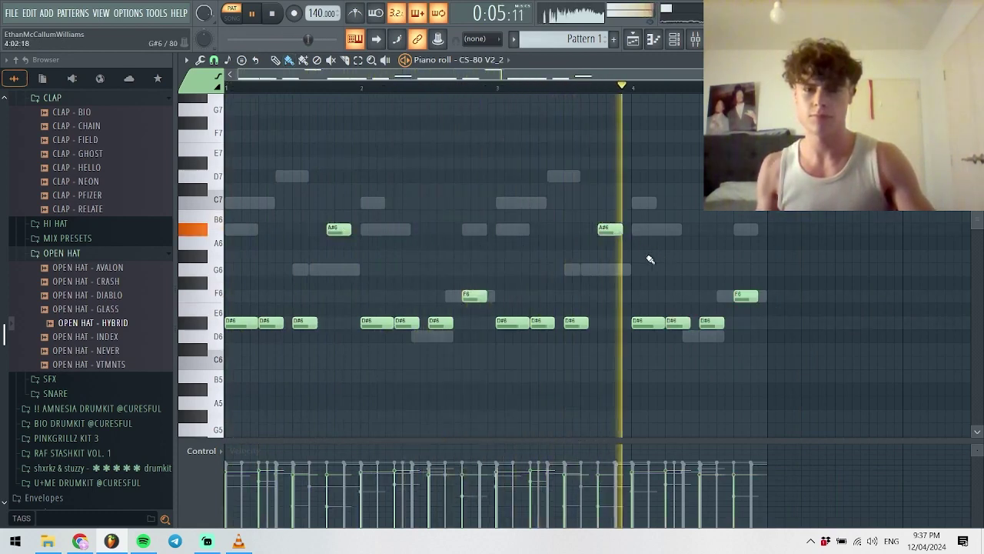
left_click_drag(339, 229, 340, 269)
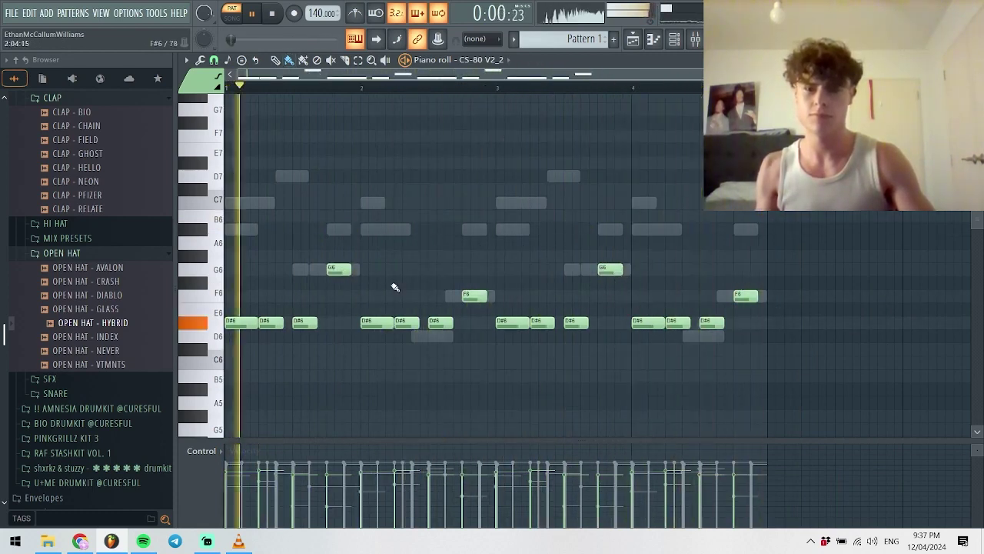
- Transpose all of Pattern 1 down two semitones
key("F7")
key("F5")
key("F9")
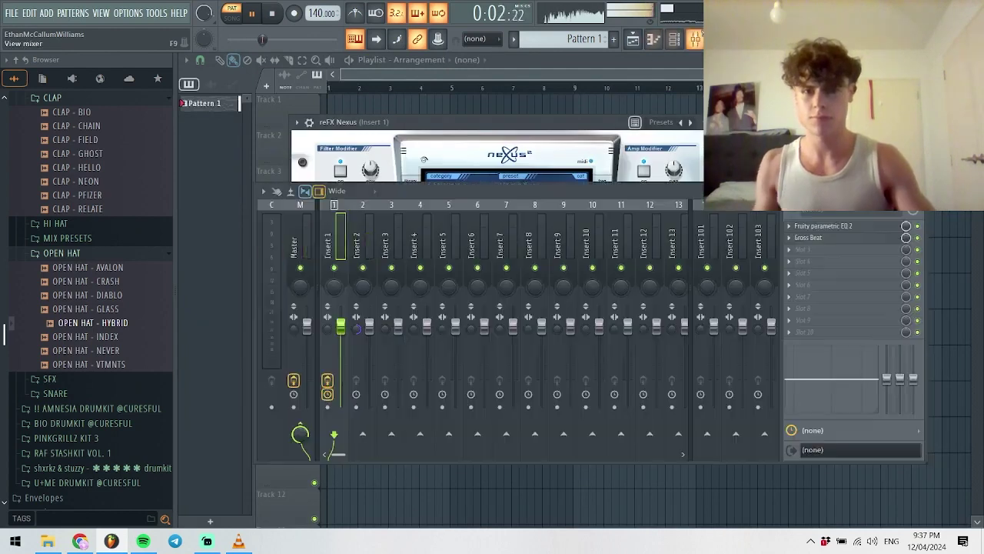
left_click(634, 121)
left_click(678, 156)
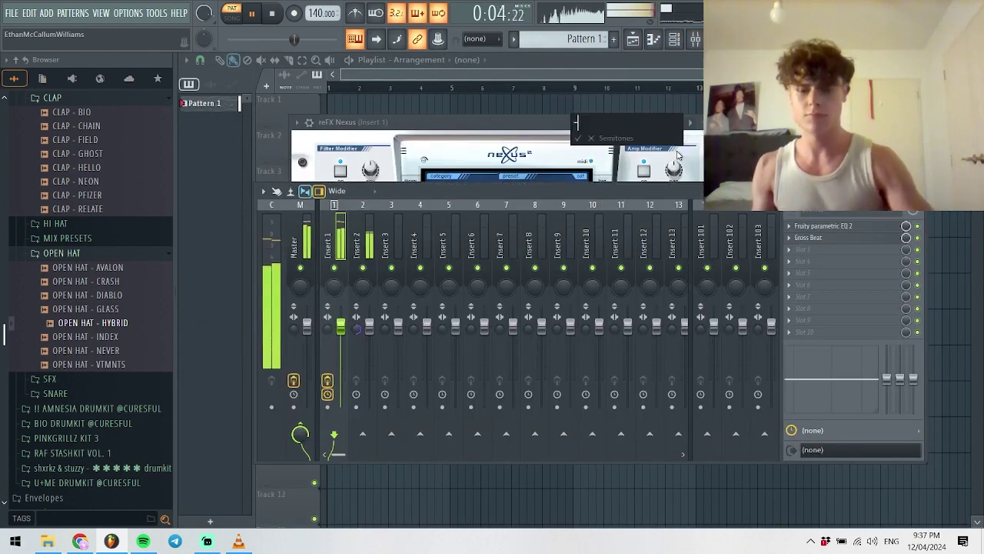
key("Escape")
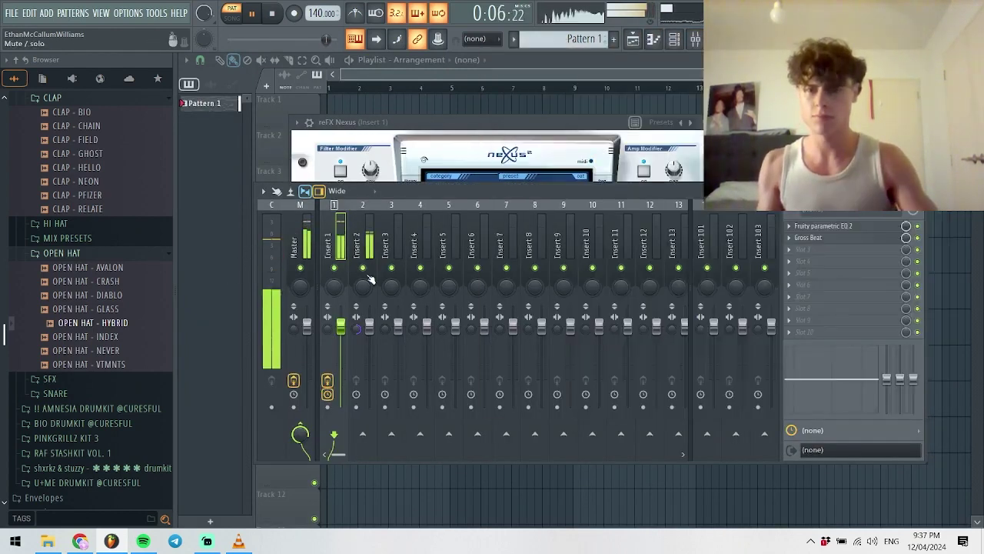
- In the first reFX Nexus melody, raise bar one's D4 to F4 and the long G#4 in bars one and two to C5
key("F9")
key("F6")
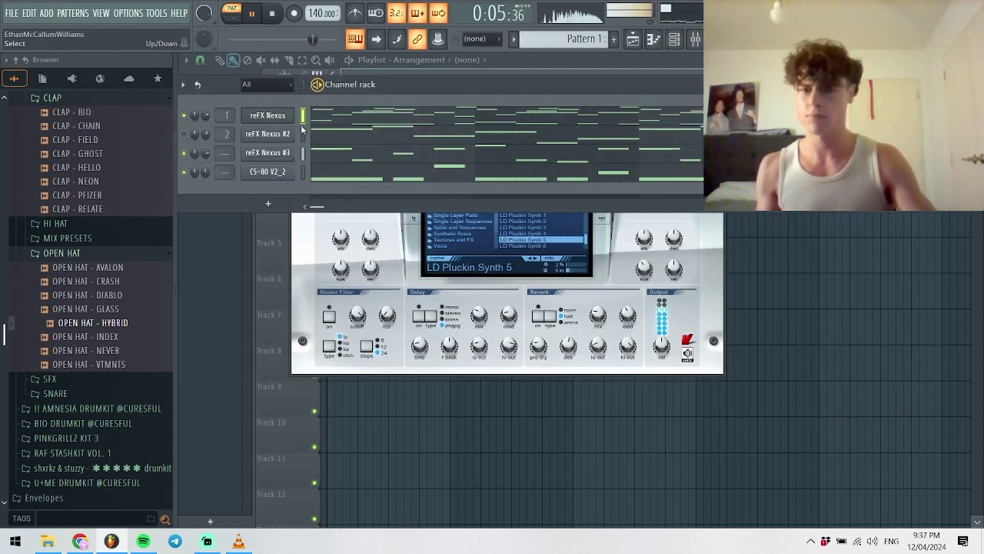
key("F7")
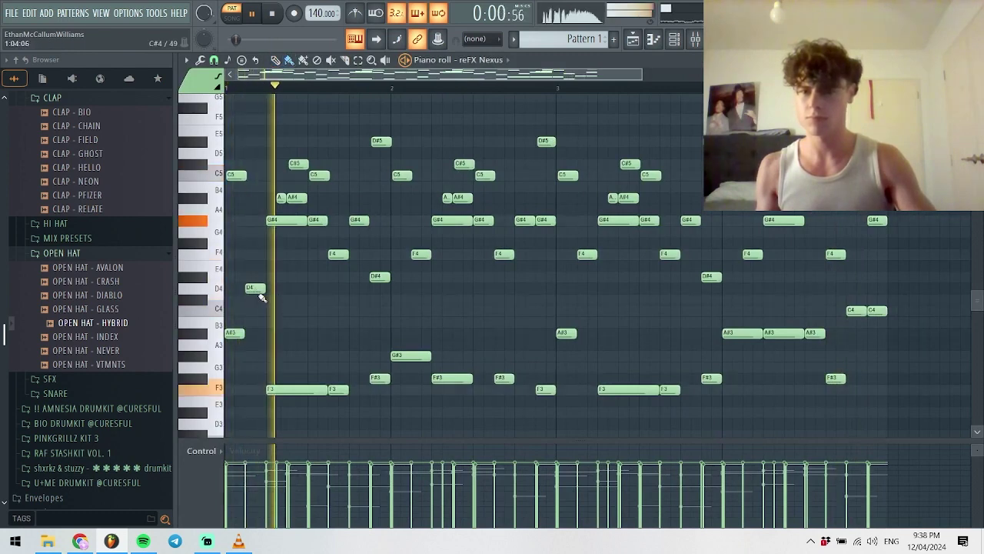
left_click_drag(260, 290, 257, 254)
left_click_drag(283, 220, 283, 174)
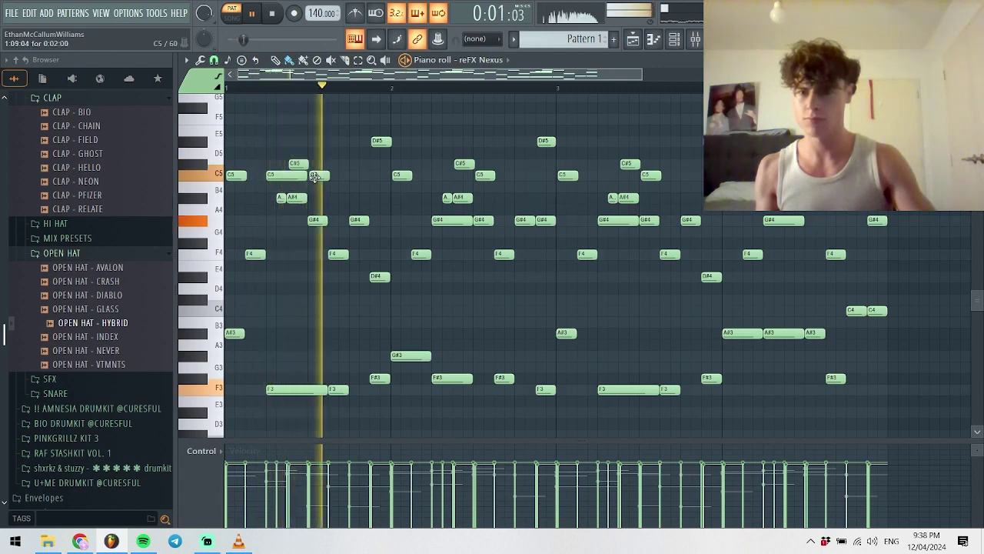
key("space")
left_click_drag(459, 198, 440, 176)
key("space")
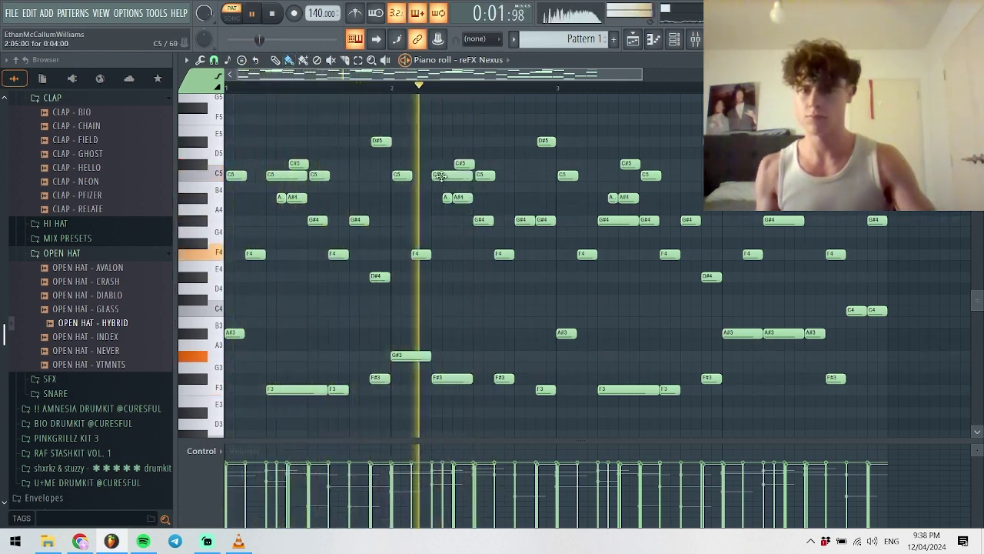
key("space")
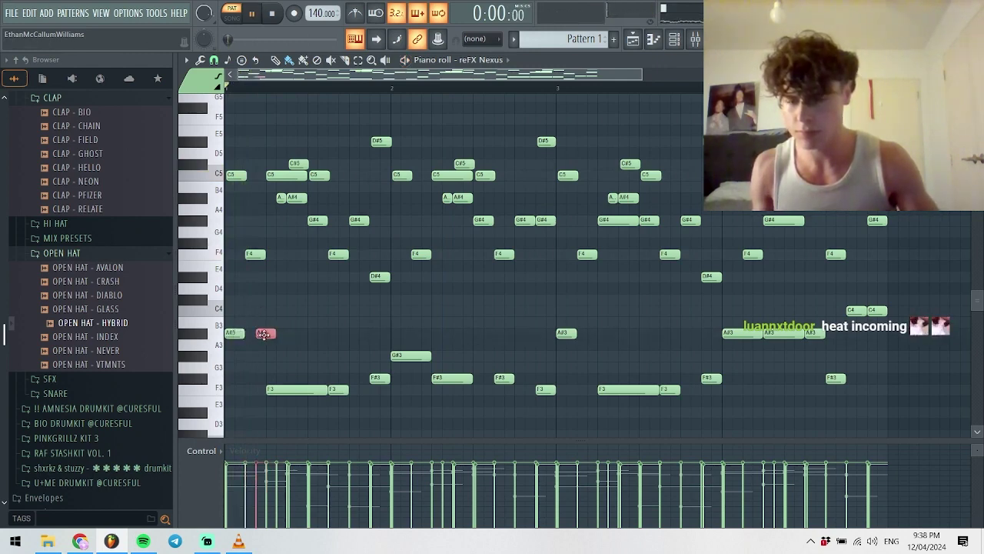
- Add an A#3 and a long C#4 to bar one and an F4 and a G#4 to bar two of the reFX Nexus melody
left_click_drag(263, 333, 296, 333)
mouse_move(359, 310)
left_mouse_down()
mouse_move(338, 301)
mouse_move(389, 302)
mouse_move(416, 283)
mouse_move(476, 267)
left_mouse_up()
left_click(452, 276)
left_click_drag(402, 278, 475, 221)
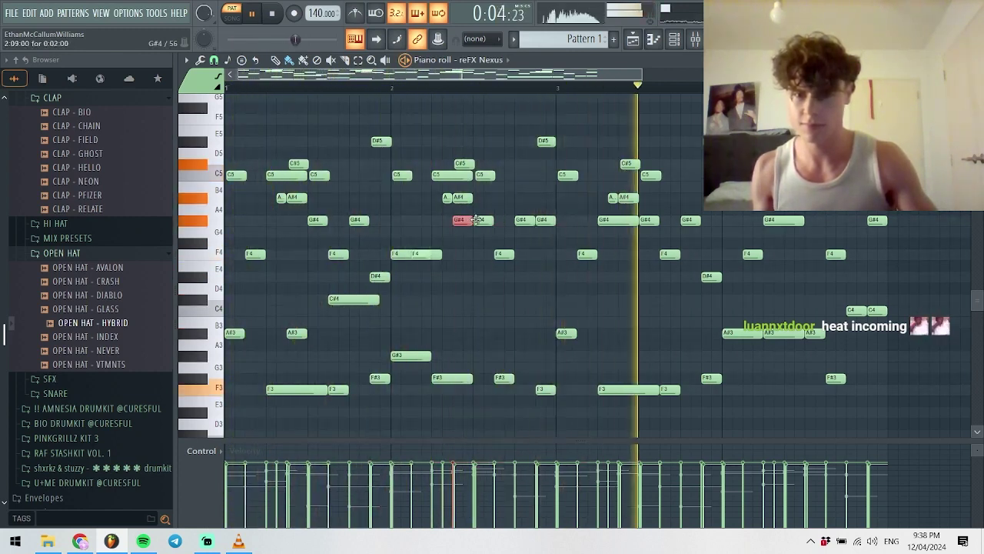
- Replace bars three and four of the reFX Nexus melody with the first two bars and raise the whole melody one octave
key("ctrl+a")
key("ctrl+Up")
key("ctrl+Up")
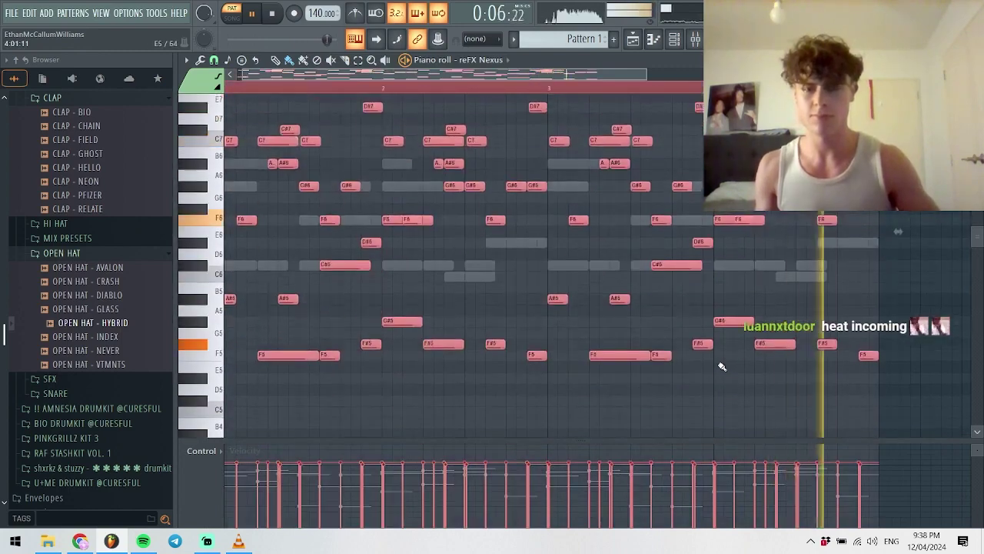
key("ctrl+Down")
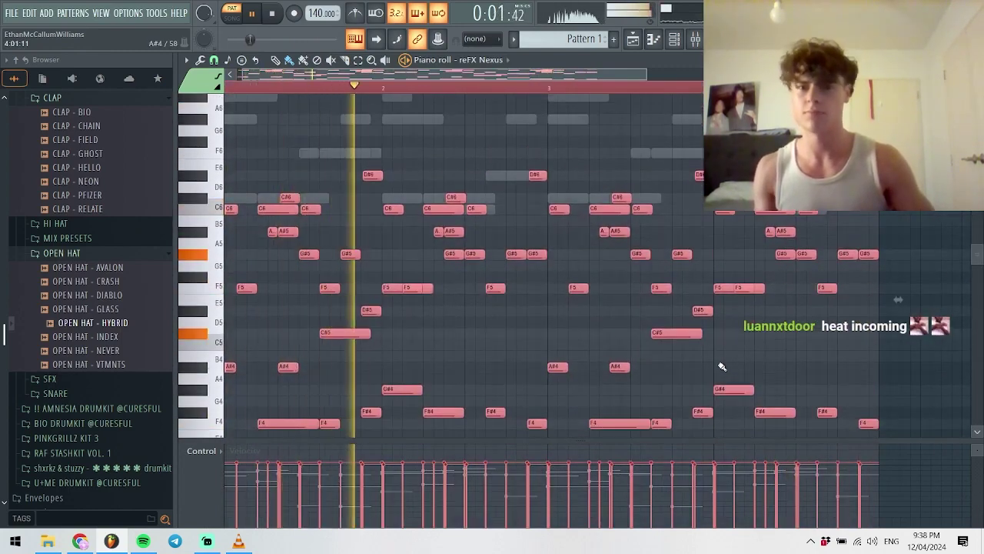
left_click(724, 377)
key("F7")
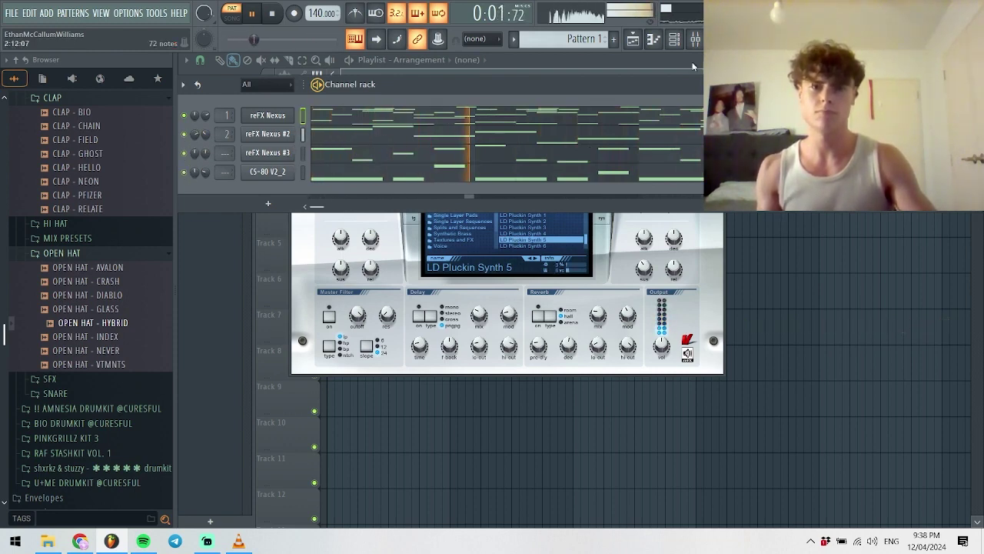
- Merge Insert 2's stereo separation by 50%, and route reFX Nexus #3 to mixer track 3 and CS-80 V2_2 to track 4
key("F9")
left_click(356, 328)
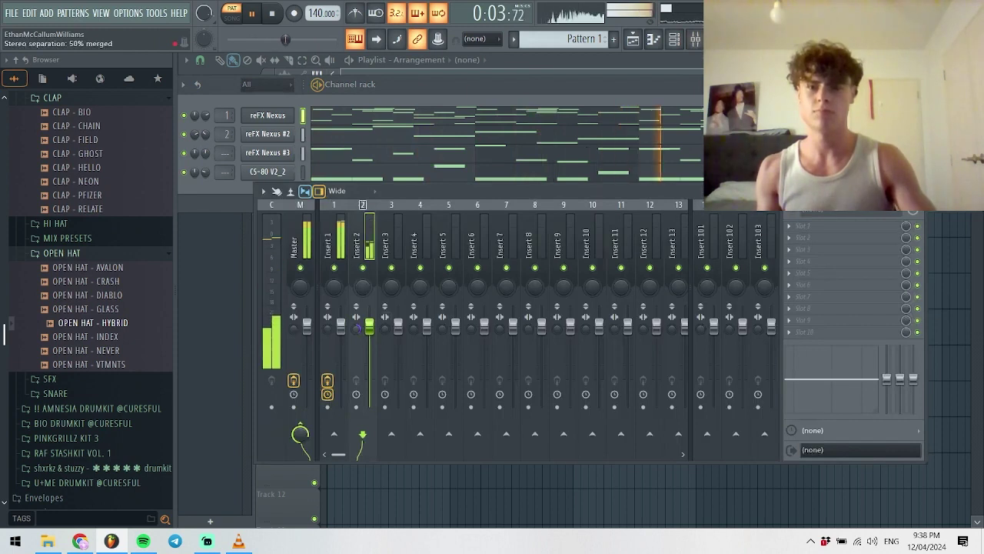
left_click(207, 167)
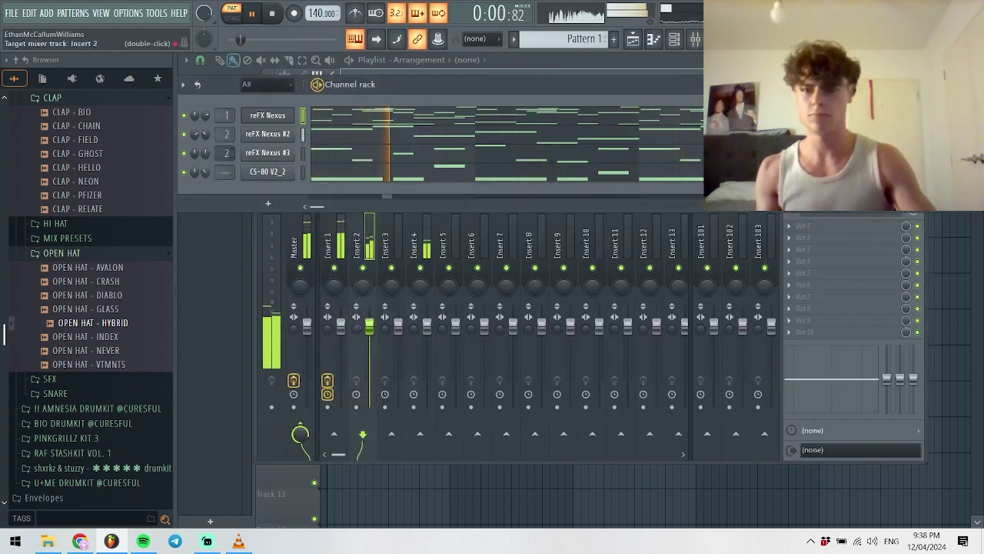
scroll(226, 152, "up", 1)
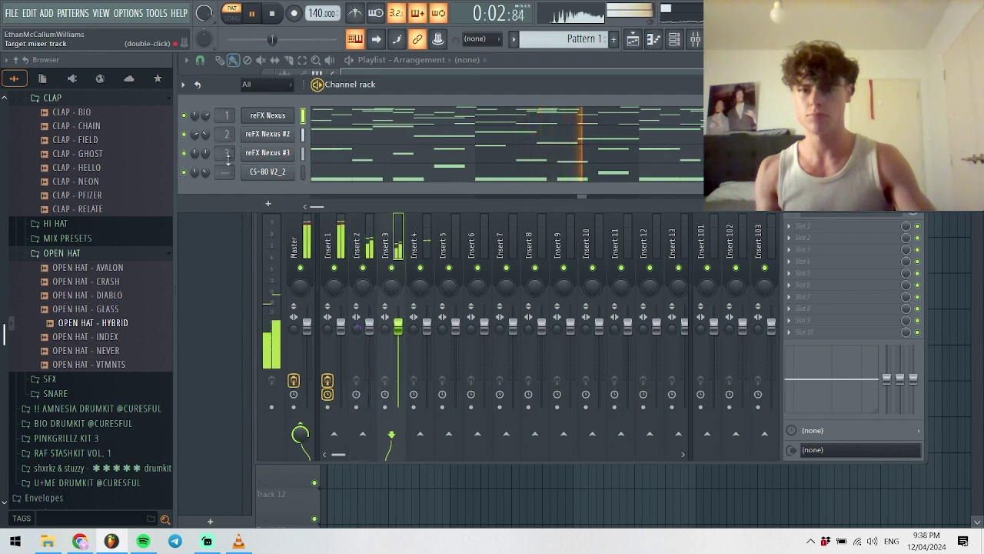
scroll(226, 171, "up", 4)
- Pan Insert 3 slightly left and lower the Insert 1 volume to 97%
left_click(391, 285)
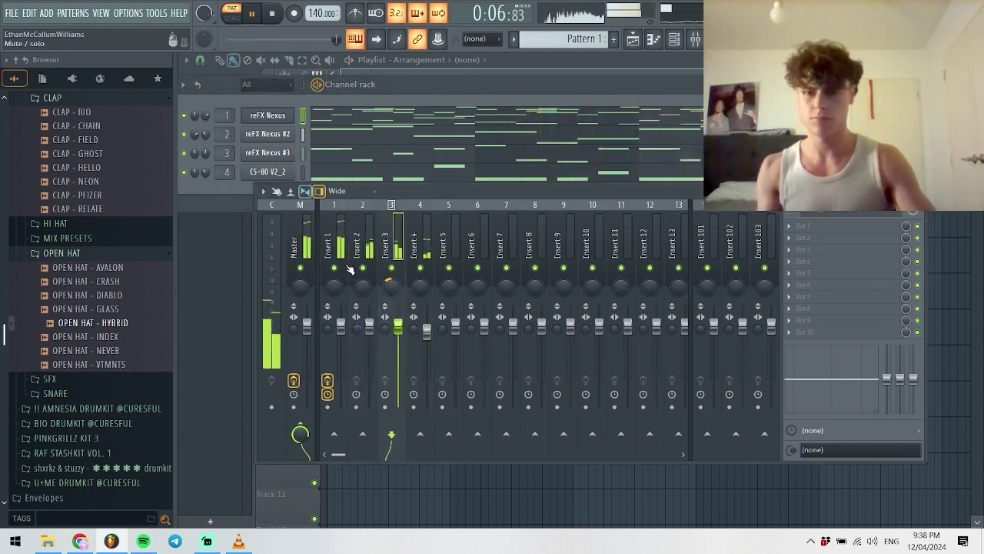
left_click(345, 289)
left_click_drag(341, 327, 344, 332)
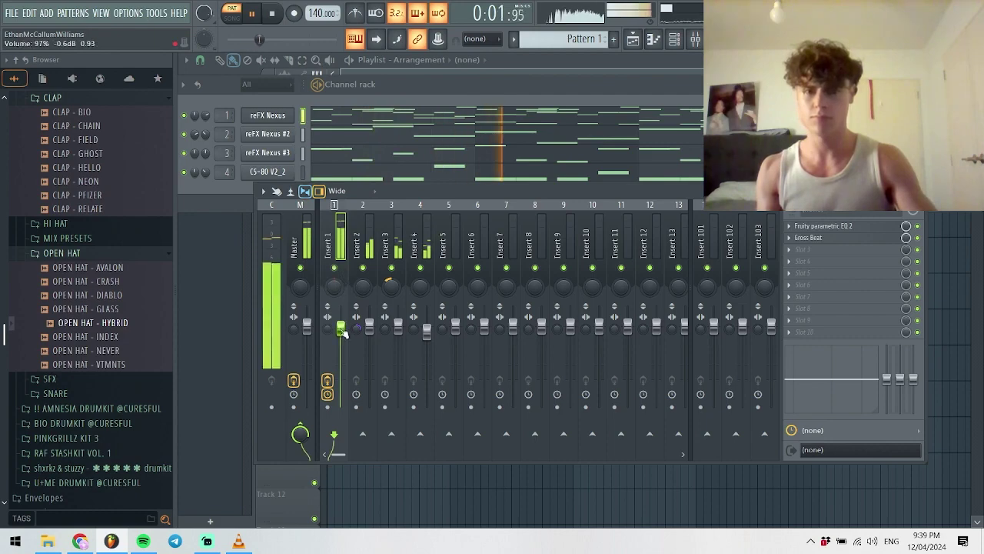
- Check the volume gate pattern and volume mix in Insert 1's Gross Beat
left_click(790, 238)
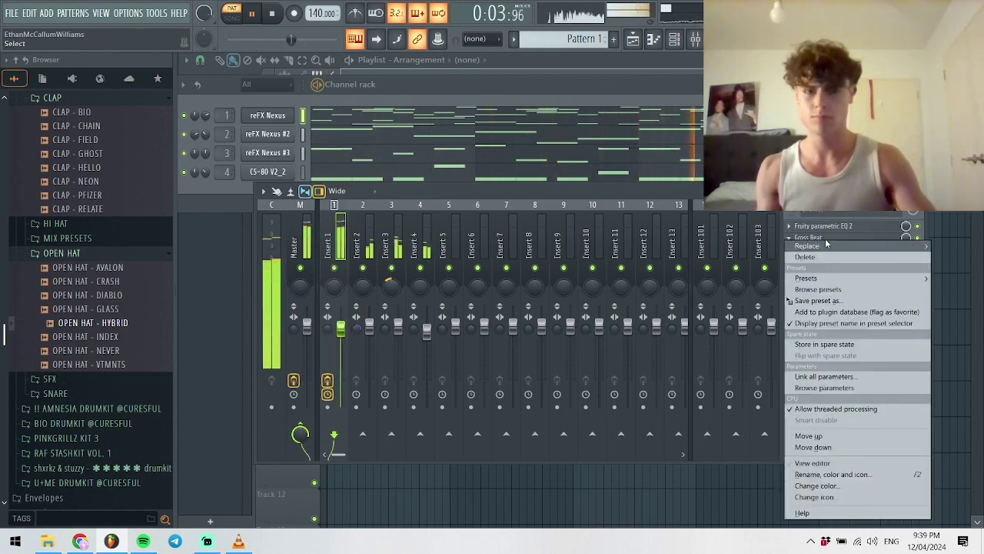
left_click(823, 237)
left_click(822, 238)
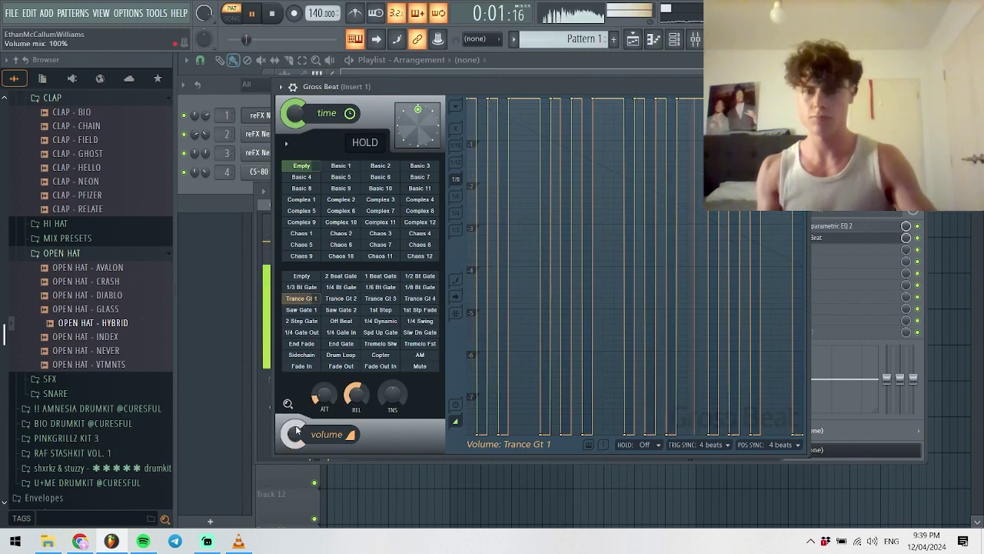
left_click(799, 86)
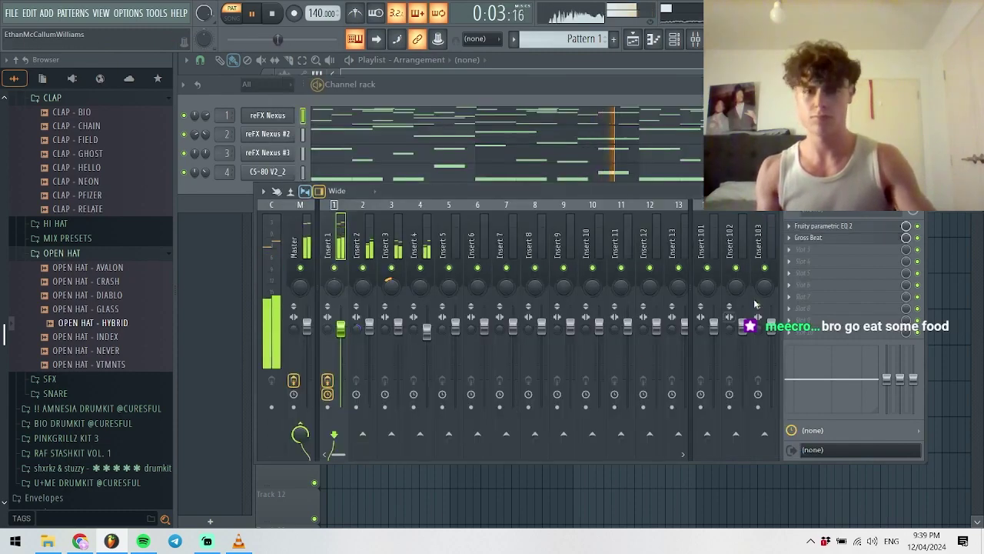
- Shape Insert 3's mixer EQ by cutting the low band and boosting the middle band near 2 kHz
left_click(807, 263)
left_click(412, 344)
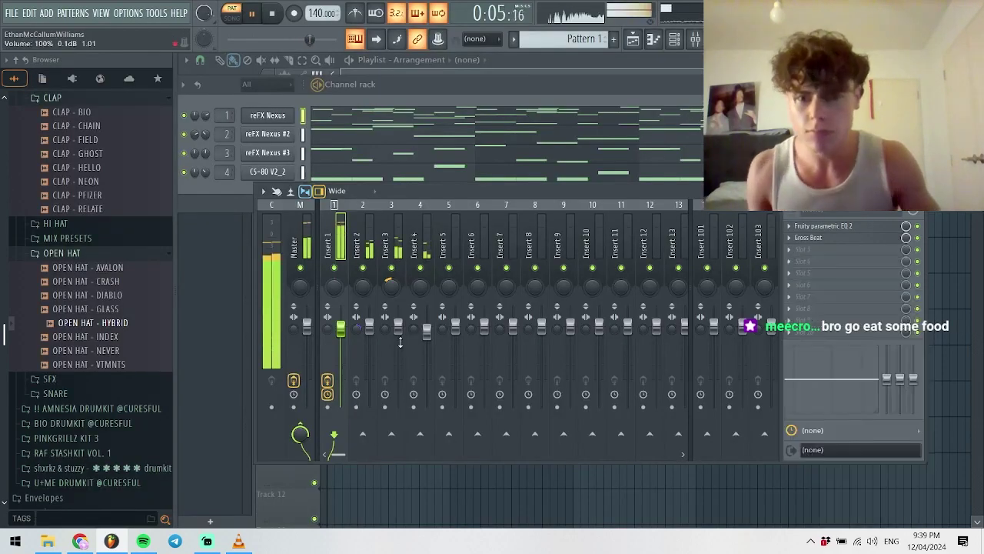
left_click(398, 338)
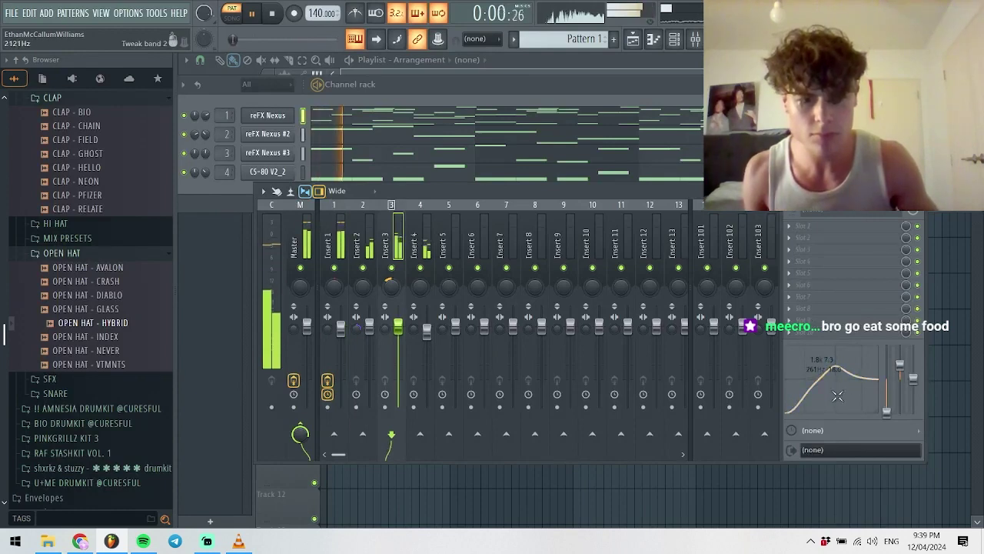
- Clear the open windows from the workspace and set the project tempo to 133 BPM
key("ctrl+n")
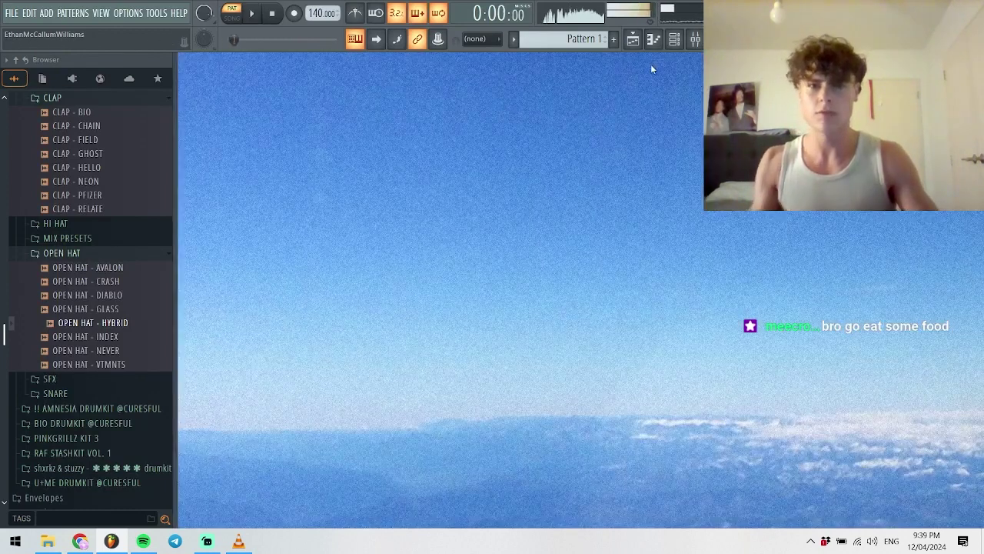
key("ctrl+s")
key("Escape")
right_click(322, 13)
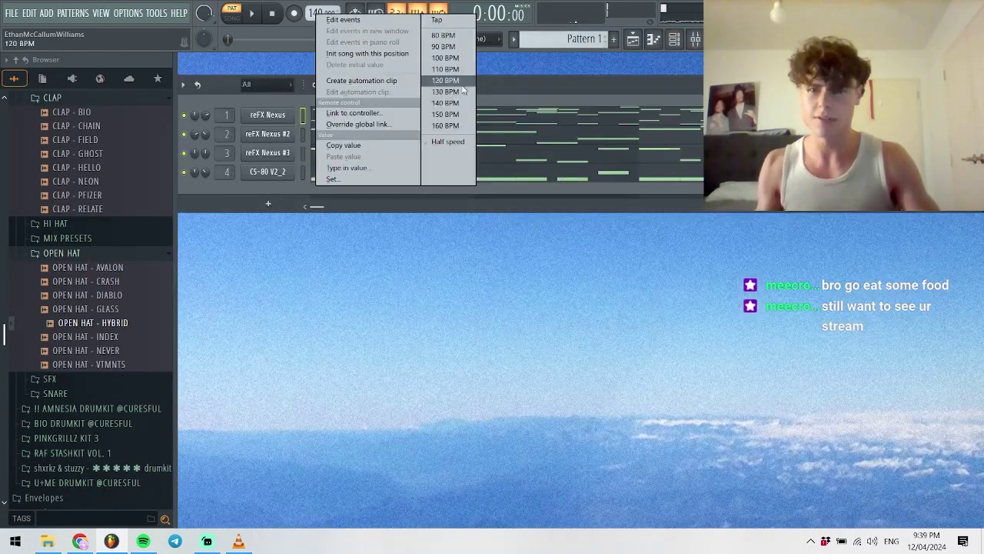
left_click(442, 92)
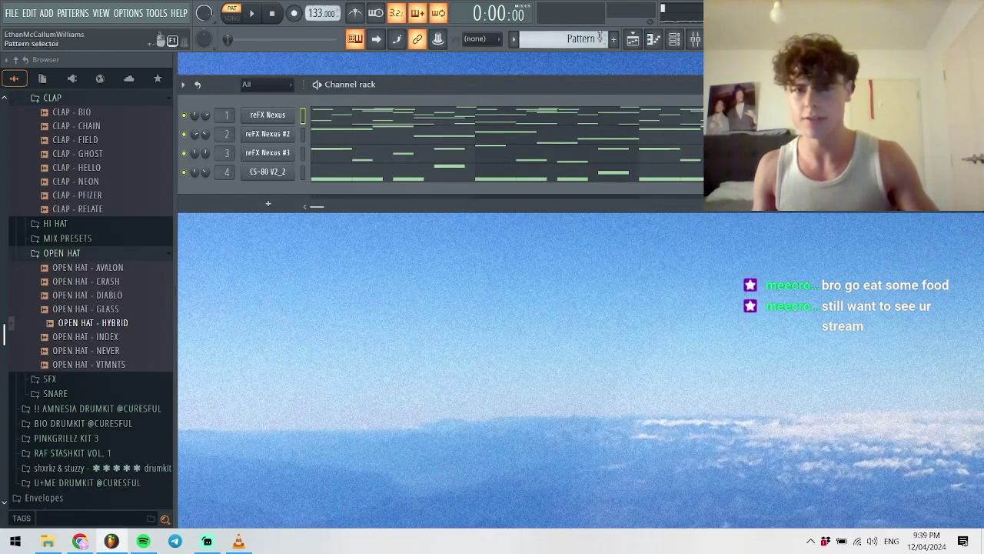
- Audition the beat with Insert 4 muted, and split Pattern 1 by channel
left_click(676, 42)
left_click(688, 44)
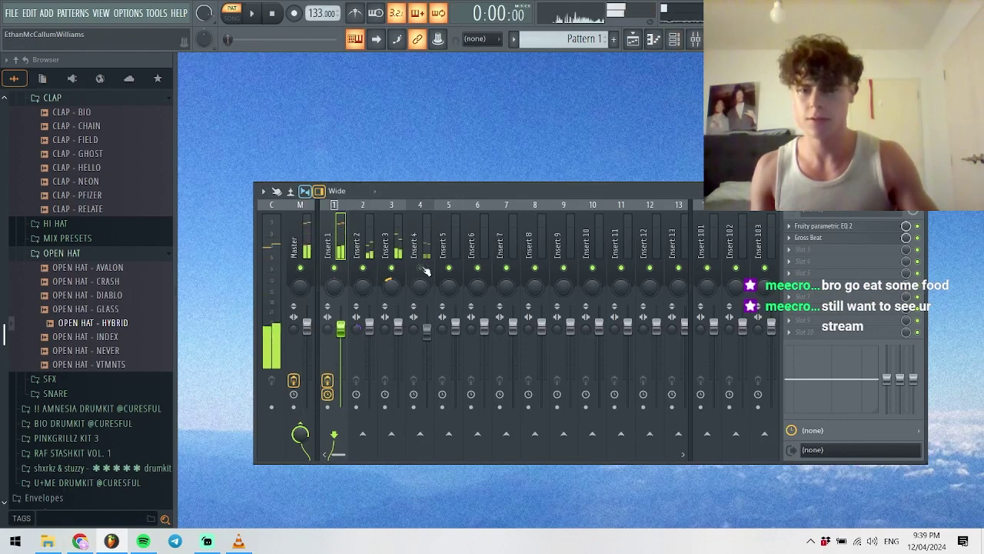
left_click(633, 41)
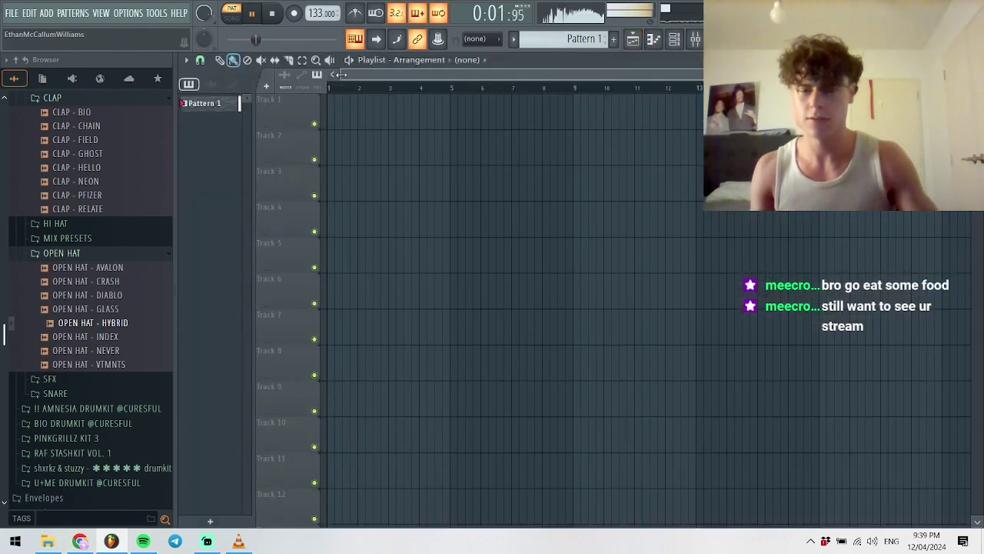
right_click(201, 104)
left_click(223, 300)
- Render the four split patterns, three reFX Nexus and one CS-80 V2_2, to audio clips
right_click(204, 104)
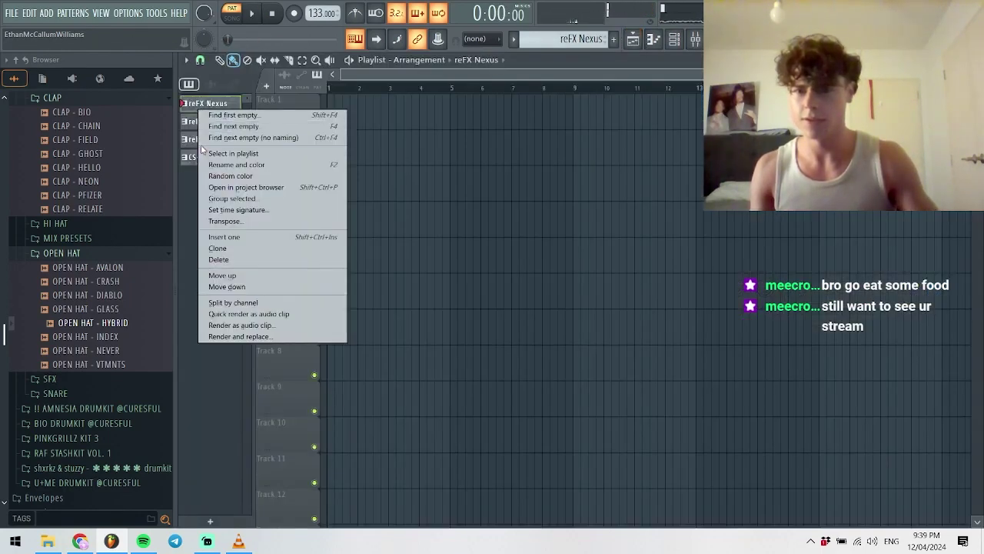
left_click(231, 154)
key("Return")
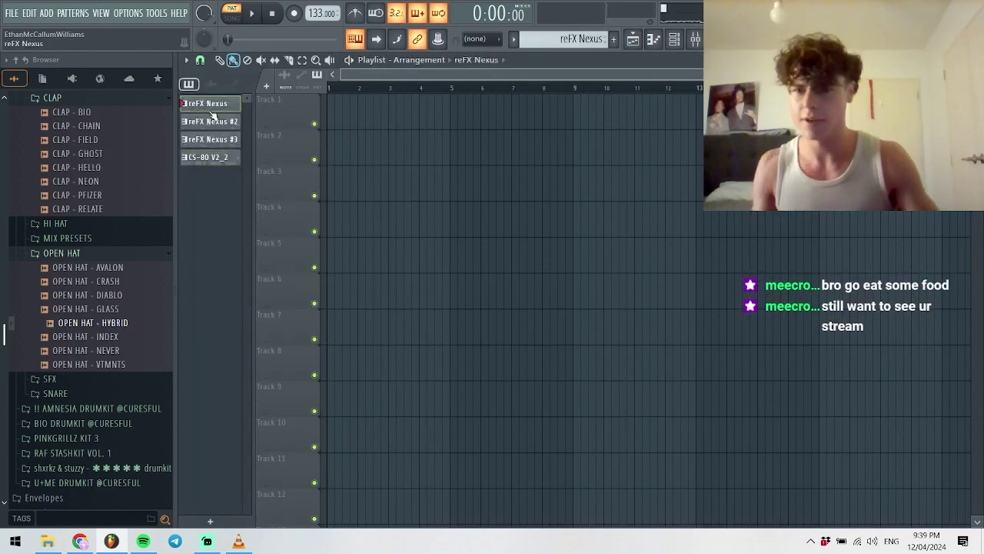
right_click(217, 160)
left_click(284, 276)
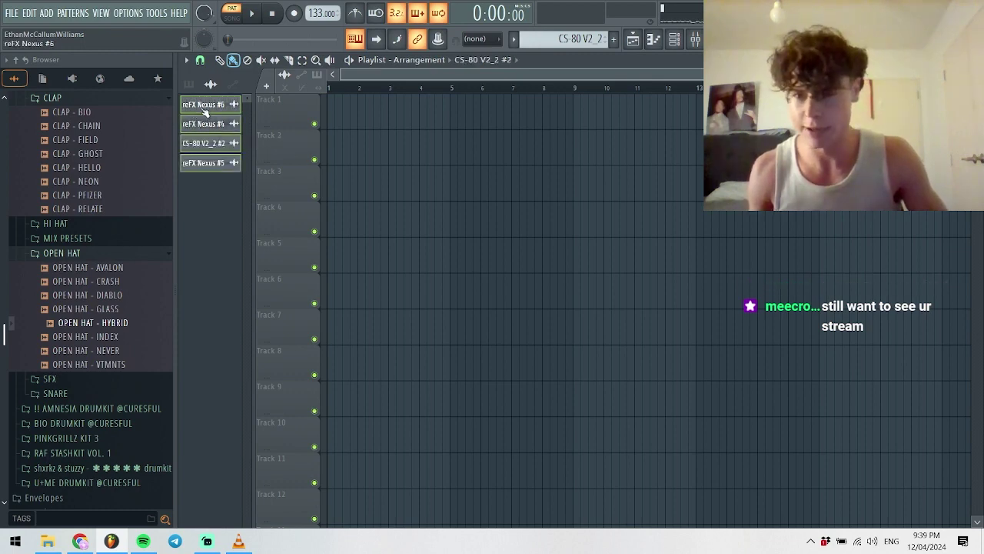
- Place the four rendered audio clips on Tracks 1 to 4 from bar 1 and duplicate them twice along the playlist
left_click_drag(206, 112, 342, 115)
key("space")
key("ctrl+b")
key("ctrl+b")
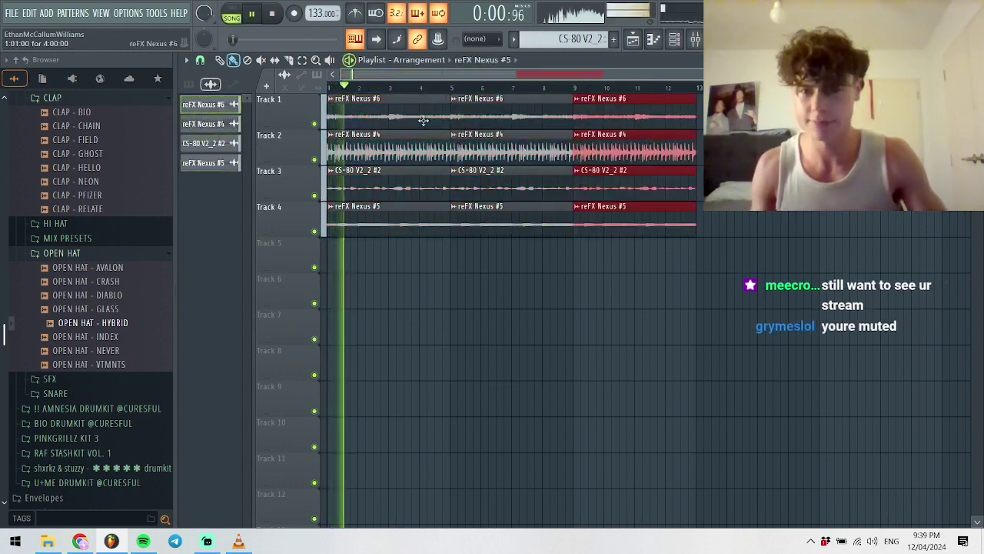
- Slice the clips on Tracks 2 to 4 and delete the last two steps before bars 3 and 5
scroll(461, 215, "up", 3)
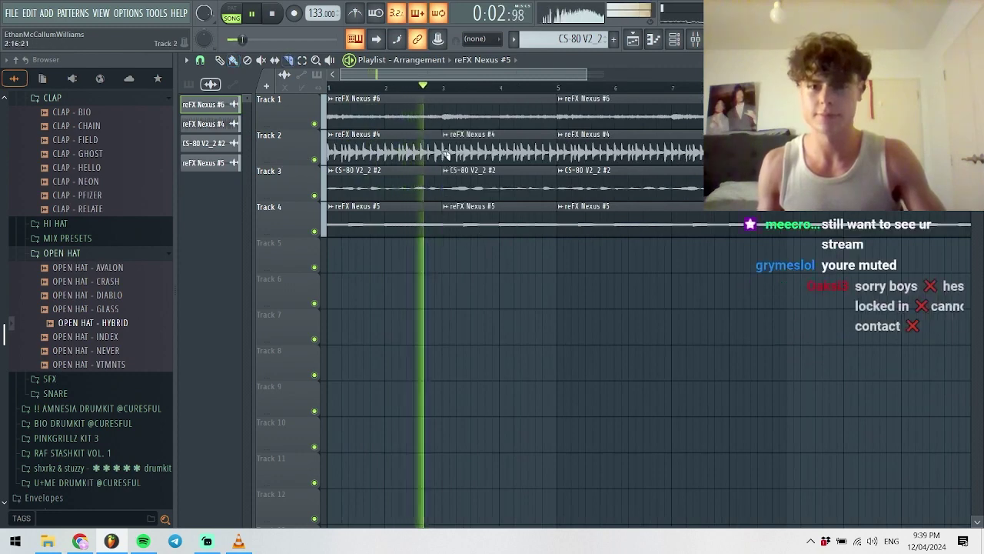
scroll(430, 231, "up", 2)
left_click_drag(432, 231, 455, 153)
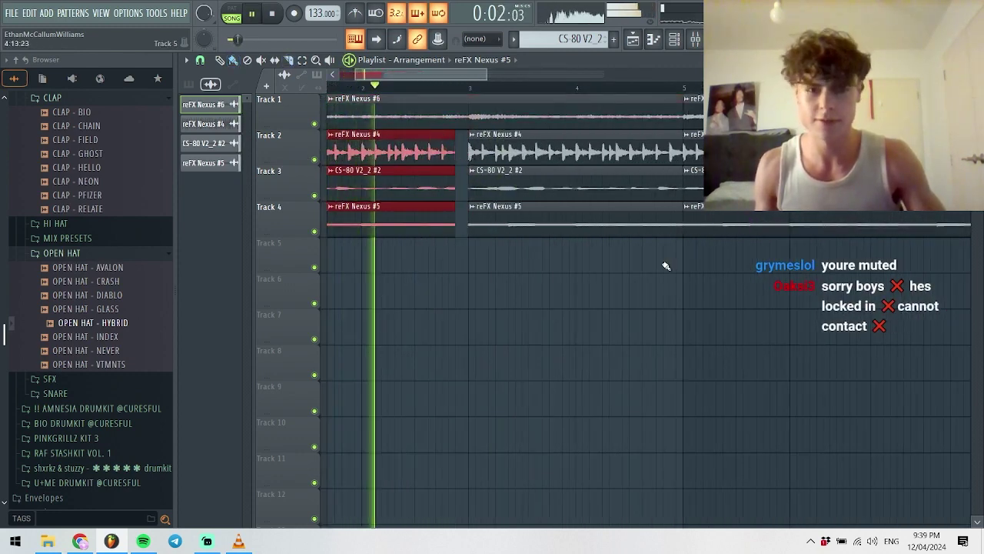
left_click_drag(677, 231, 680, 138)
left_click_drag(675, 231, 673, 166)
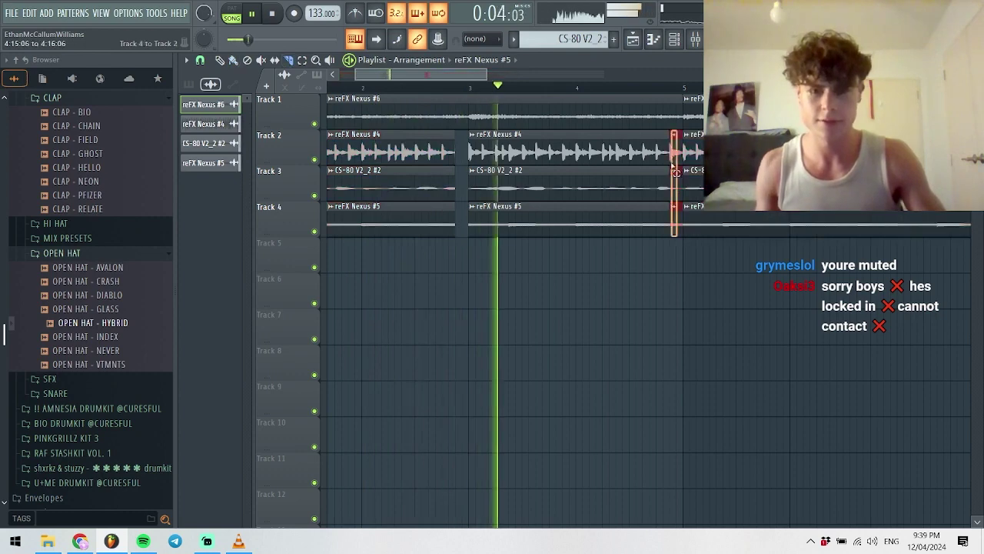
key("Delete")
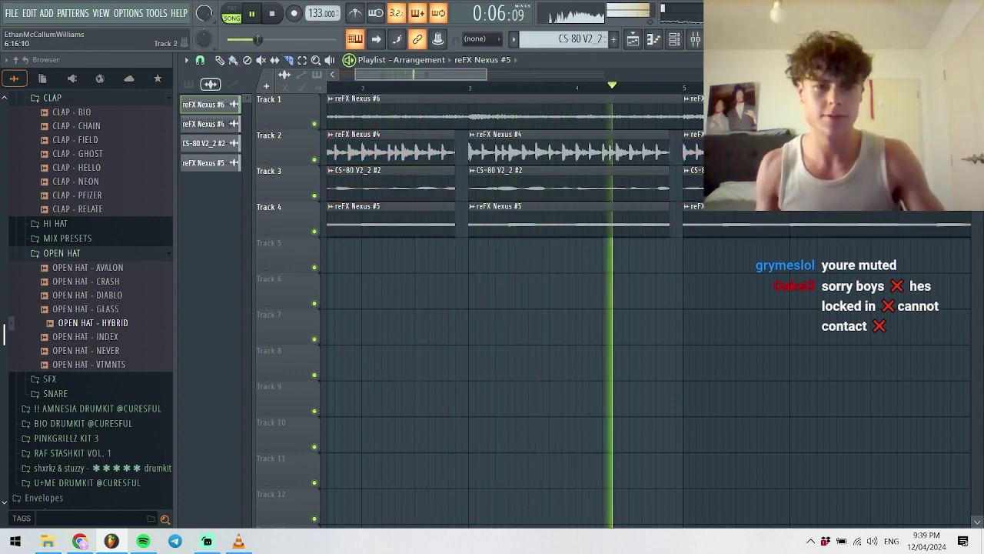
- Cut the same two-step gap before bar 7 on Tracks 2 to 4 and delete their clips from the end of bar 8 onward
scroll(646, 308, "down", 3)
left_click_drag(732, 419, 744, 367)
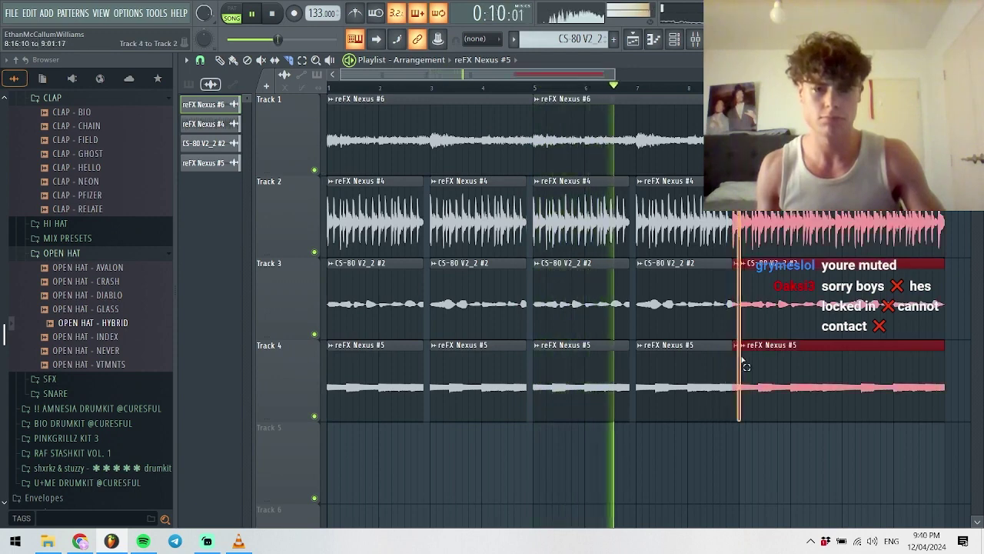
key("Delete")
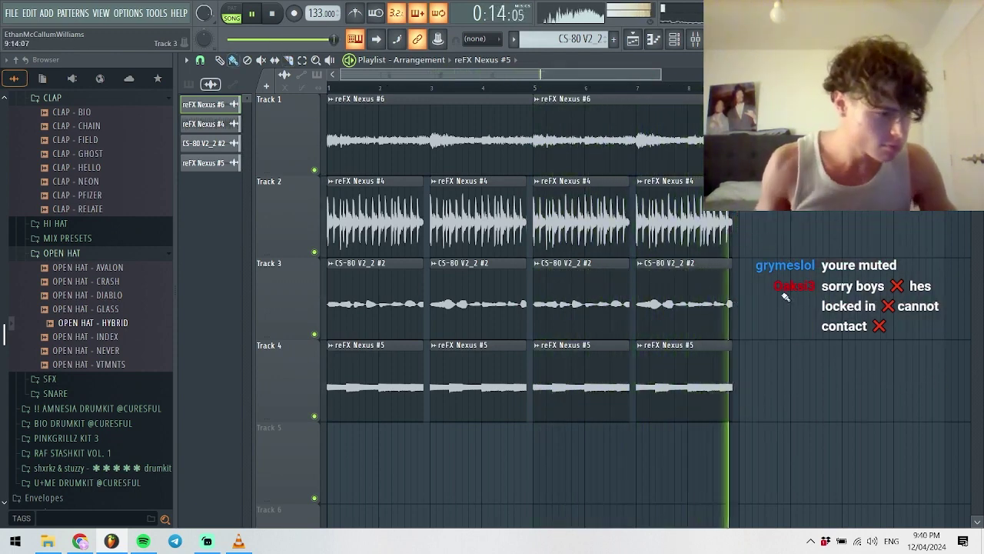
- Reverse the CS-80 V2_2 #2 and reFX Nexus #5 audio clips, setting reFX Nexus #5's channel volume to 90%
double_click(376, 330)
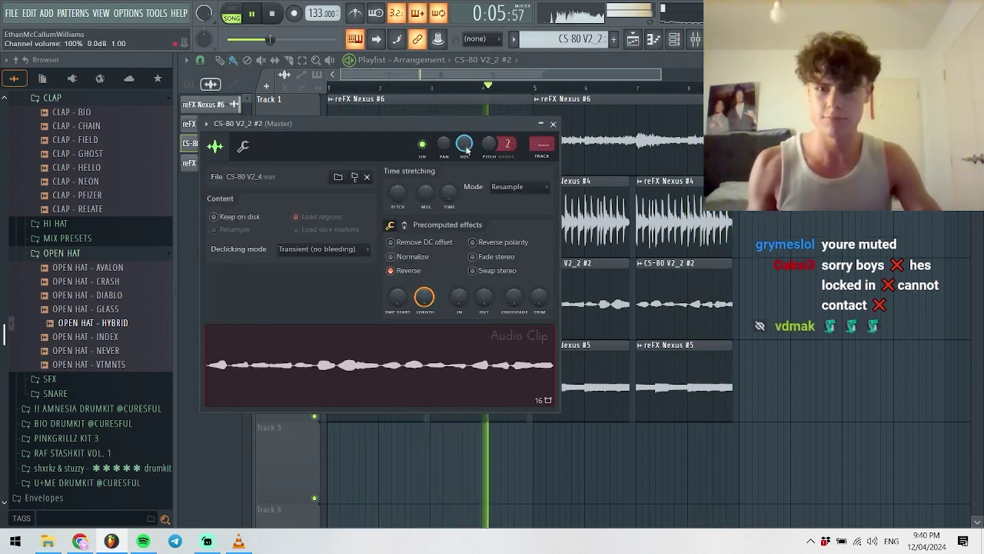
key("Escape")
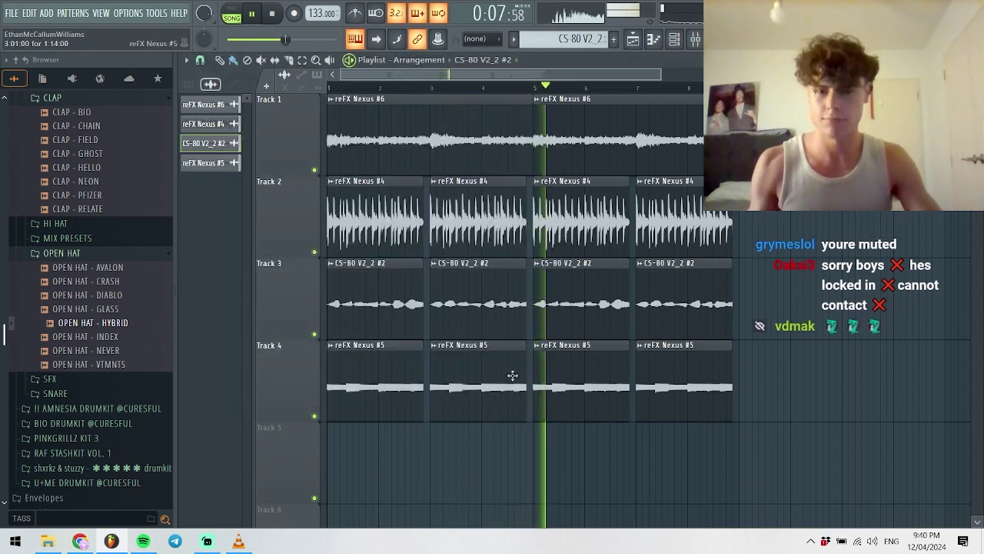
double_click(513, 374)
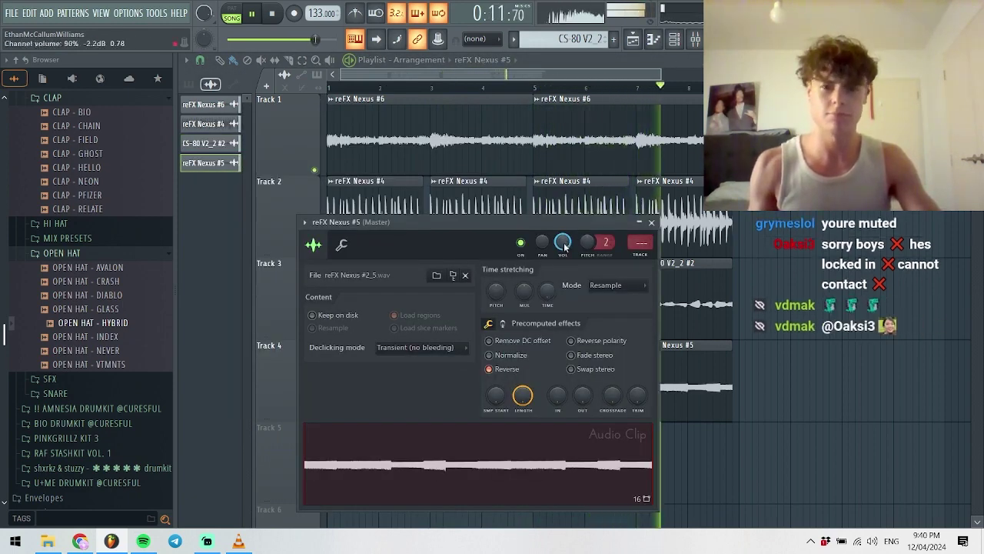
key("Escape")
- Reverse the reFX Nexus #6 audio clip and set its channel volume to 83%
double_click(592, 150)
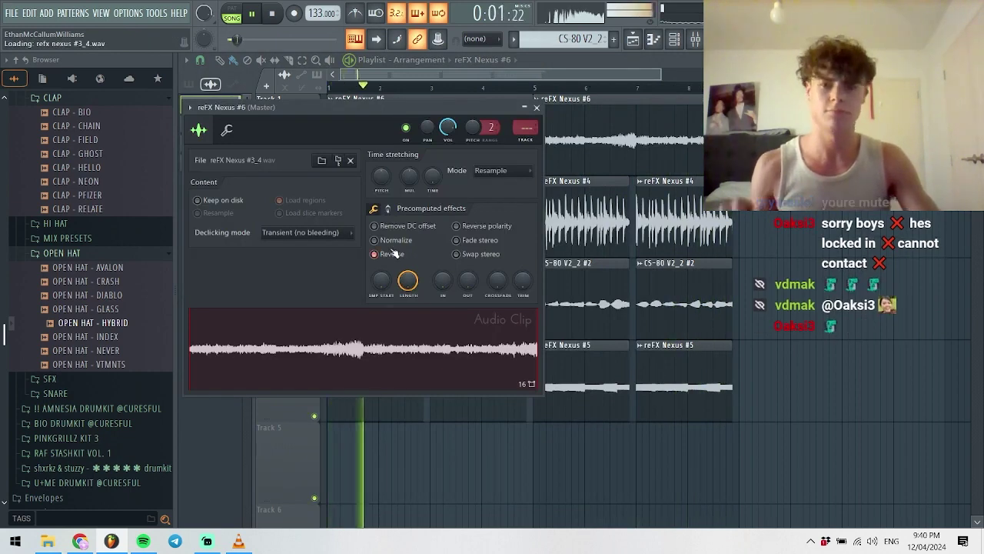
left_click_drag(461, 107, 464, 86)
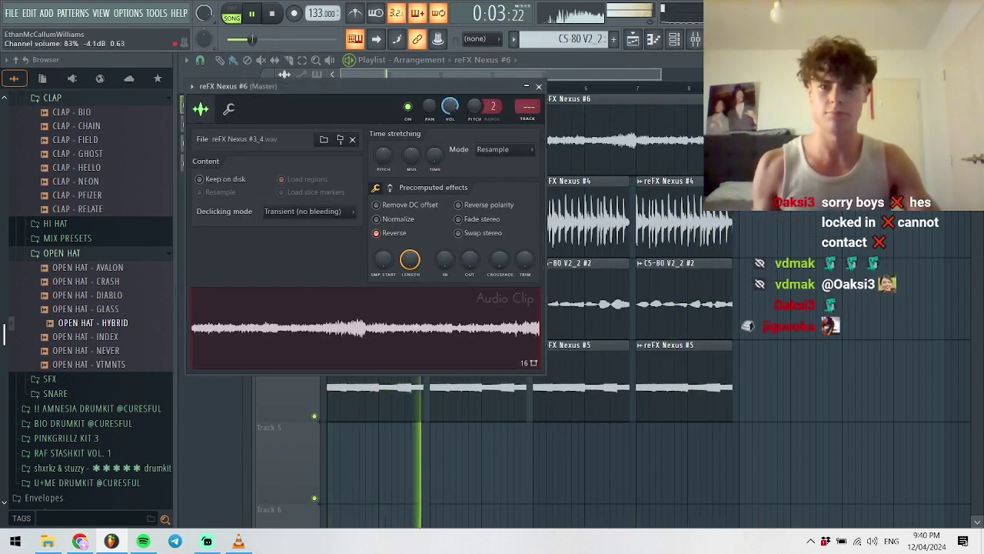
key("Escape")
- Set the reFX Nexus #4 clip's channel volume to 76%, and try reversing the clip before switching it back to forward playback
double_click(500, 231)
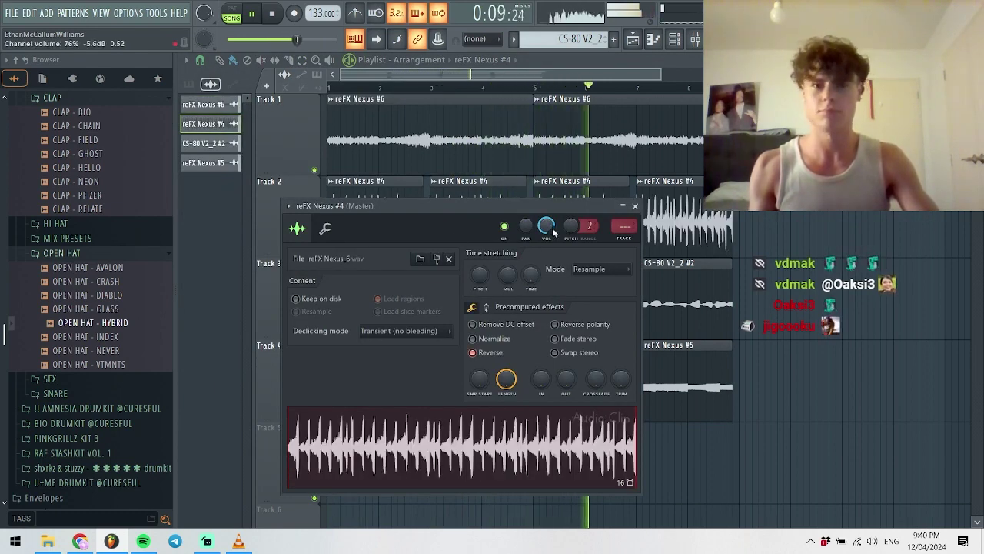
left_click(483, 353)
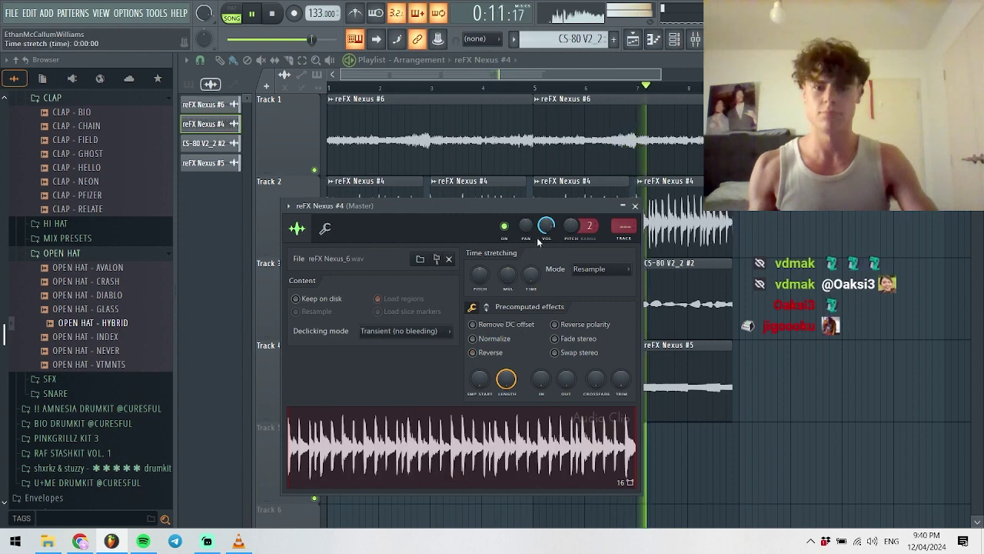
key("Escape")
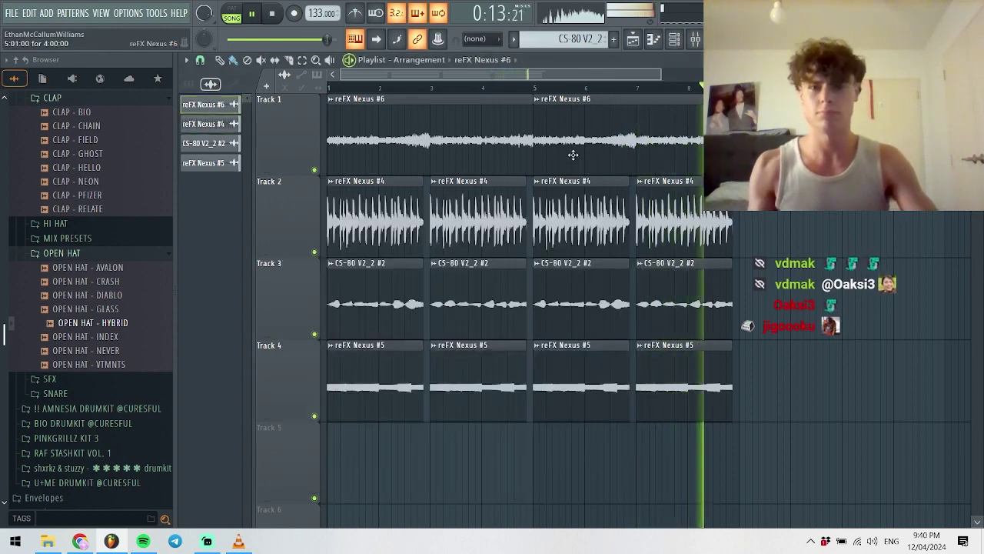
- Lower the reFX Nexus #6 audio clip's channel volume to 52%
double_click(576, 157)
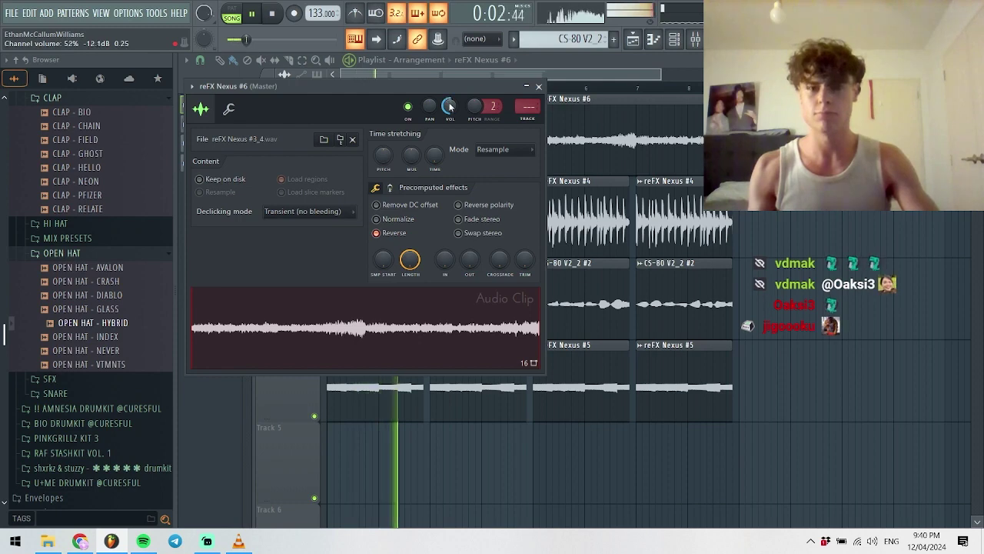
key("Escape")
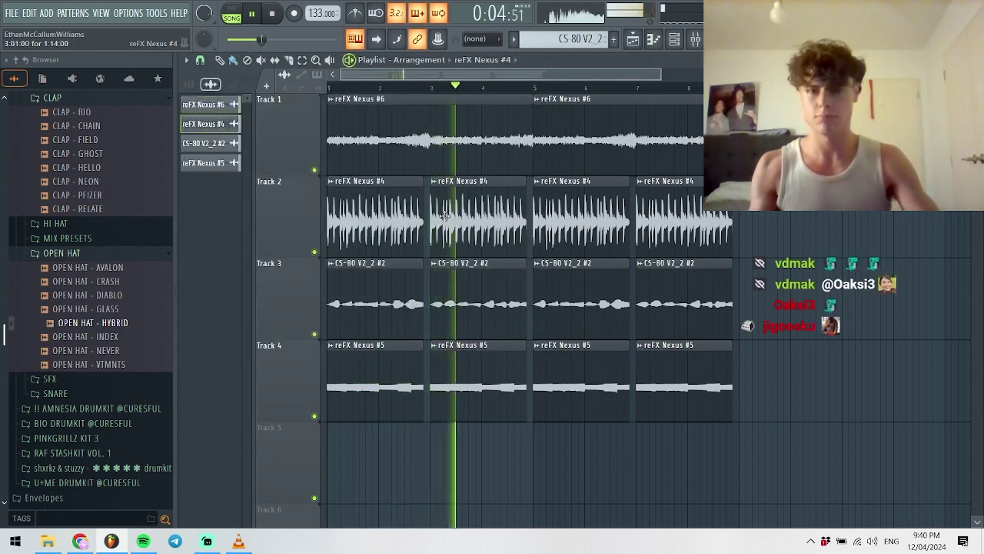
- Route all four audio clip channels, reFX Nexus #6, #4, #5 and CS-80 V2_2 #2, to mixer insert 9
double_click(451, 195)
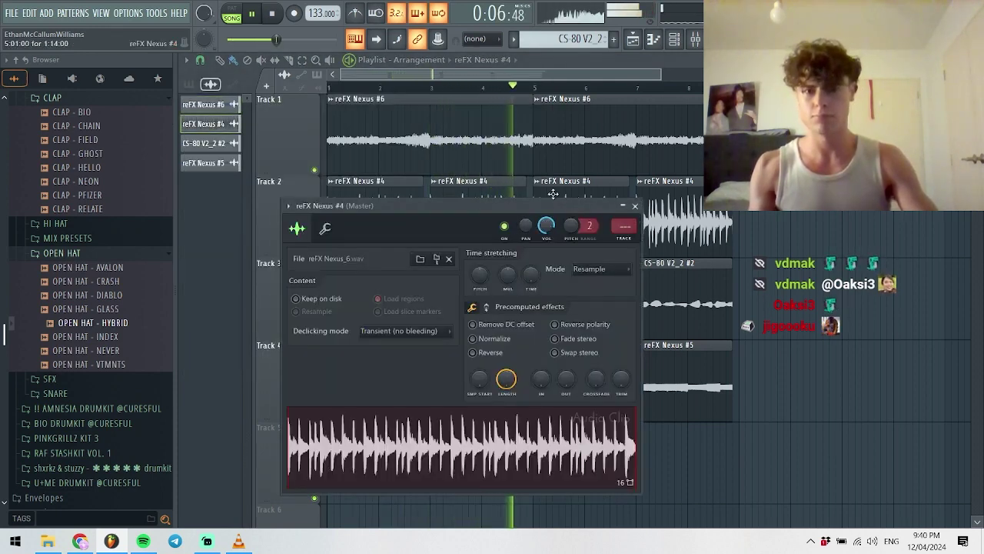
key("Escape")
key("F6")
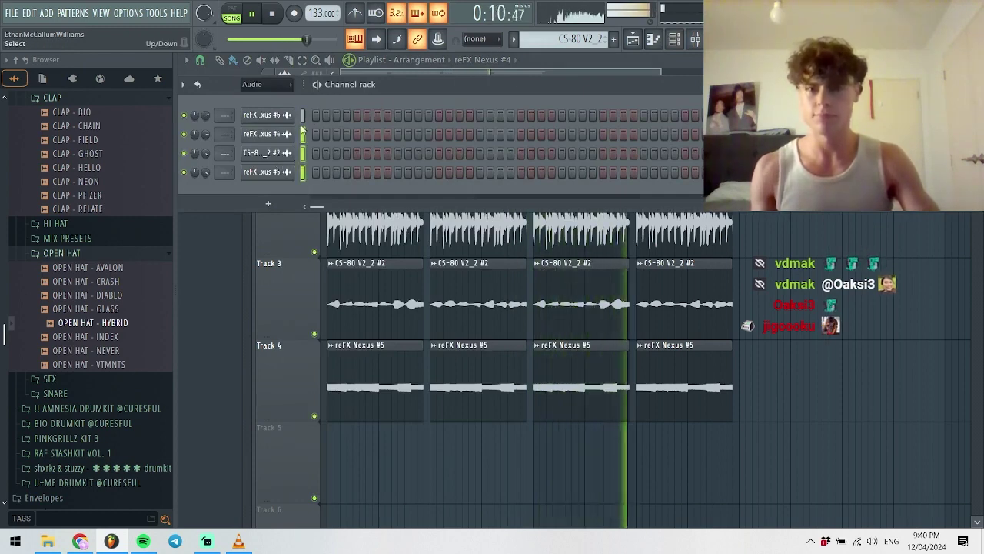
left_click(694, 39)
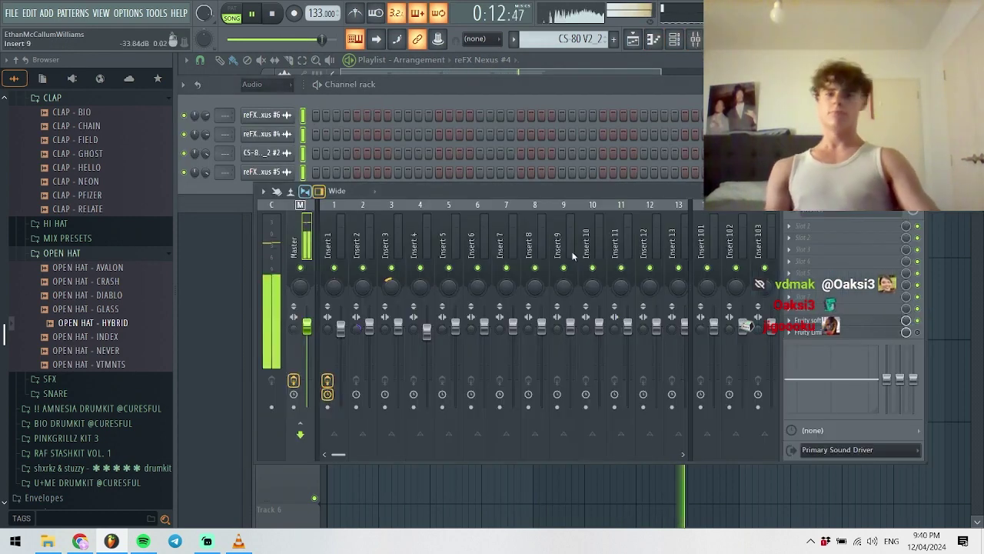
key("ctrl+l")
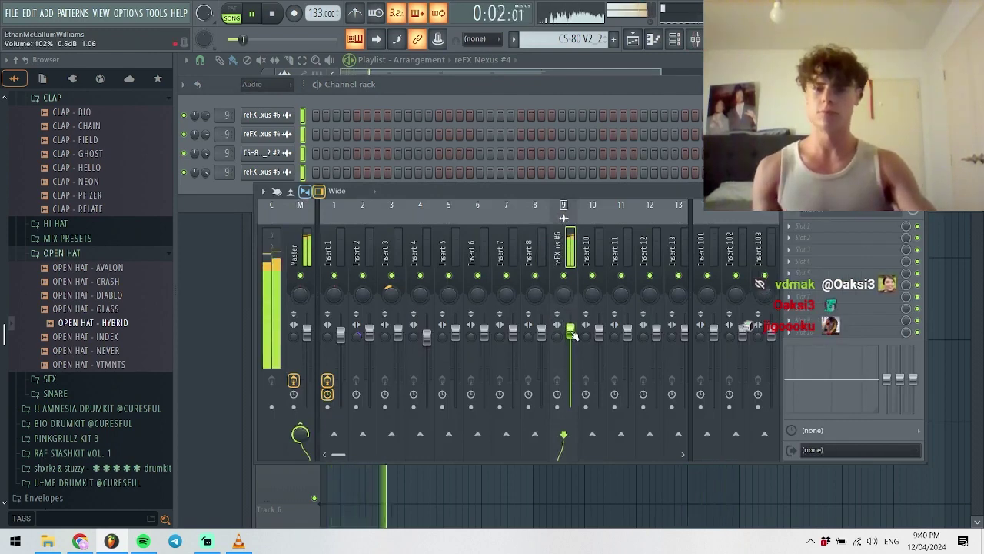
- Close the mixer and set the channel rack's group filter to All
left_click(695, 39)
left_click(673, 39)
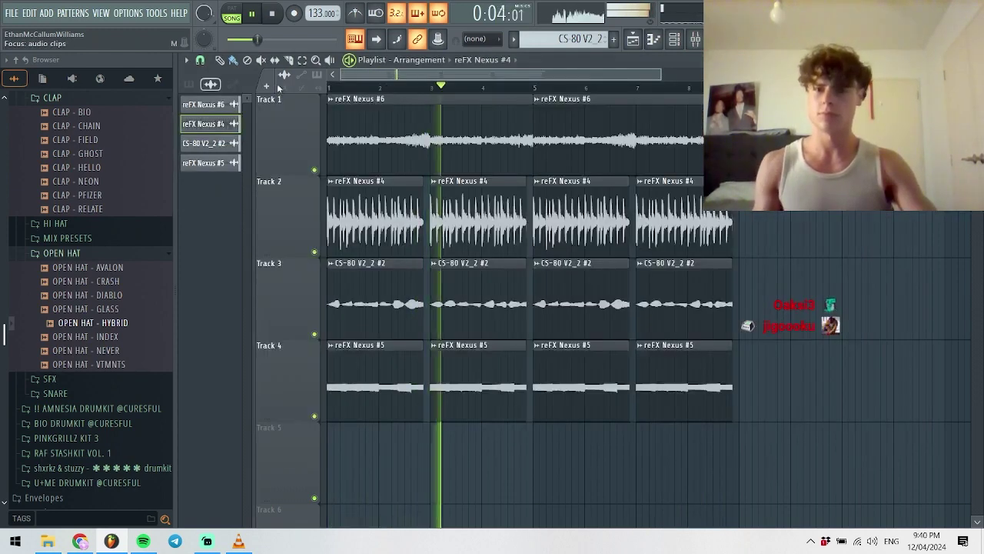
left_click(673, 39)
left_click(269, 85)
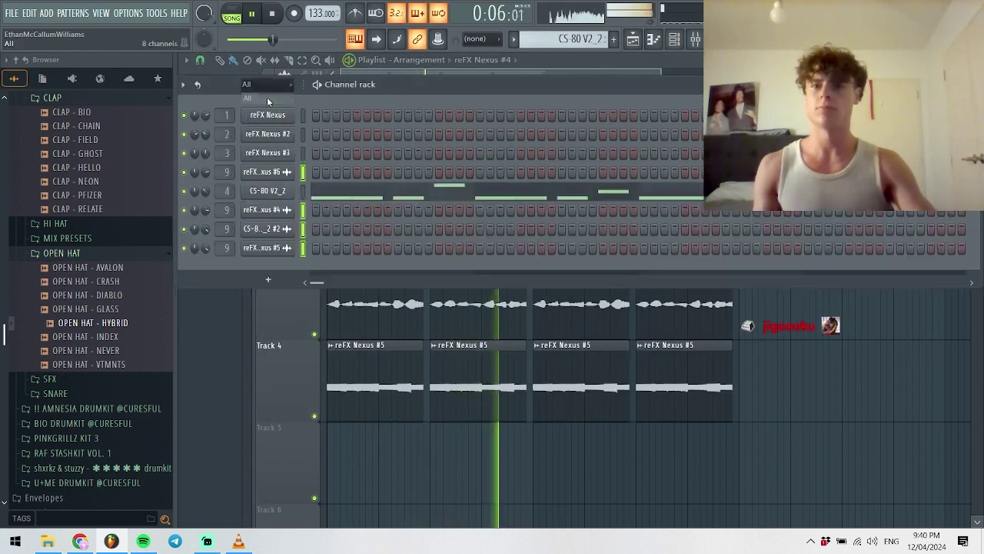
- Save the project as ###14.flp in the 2024 April folder
key("ctrl+s")
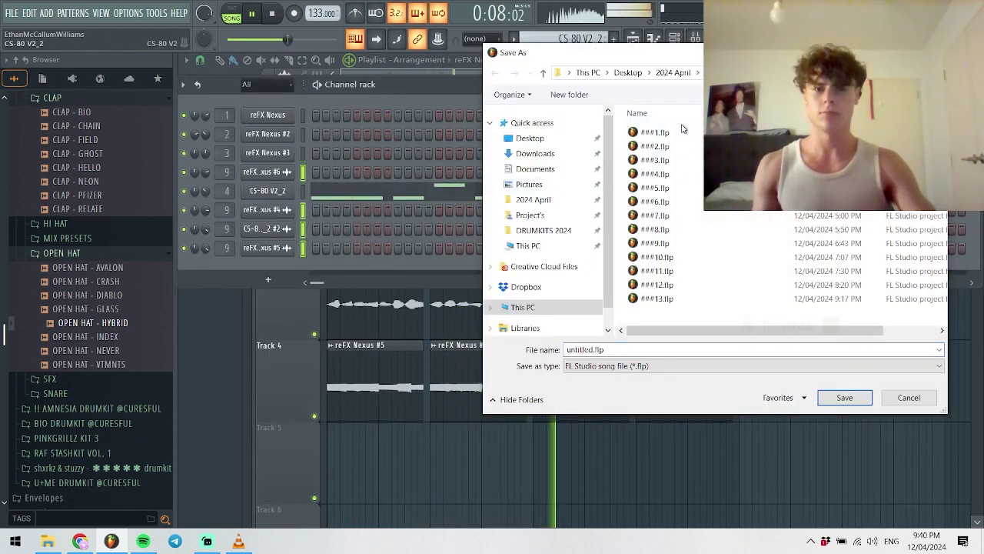
left_click(655, 298)
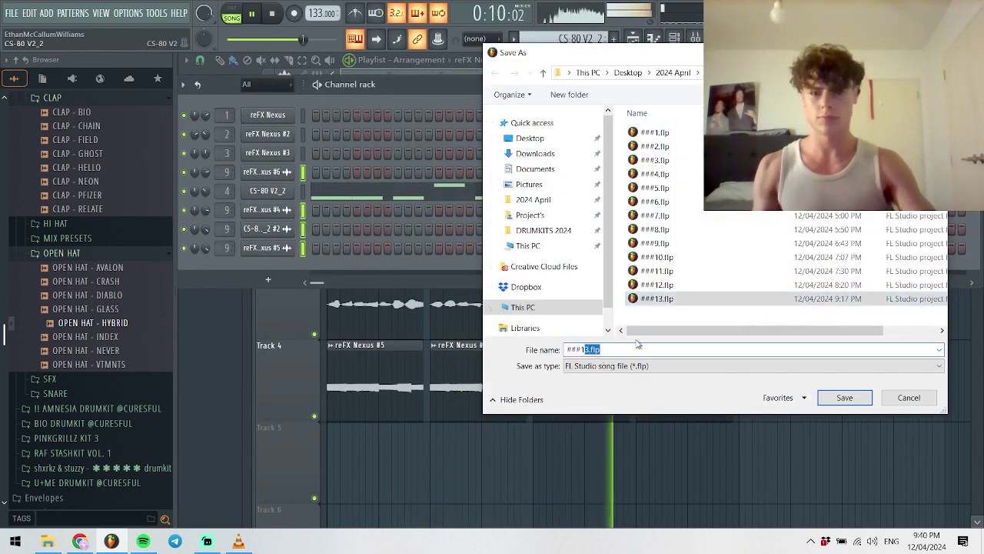
type("4")
key("Return")
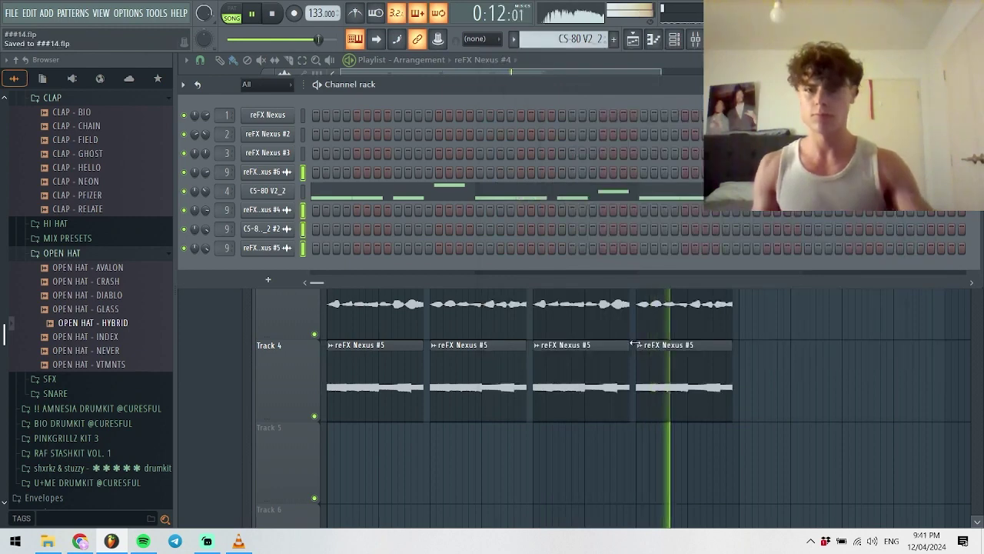
- Add a new CS-80 V2_2 instrument channel and load its BloodyRoots preset from the FM category
left_click(268, 282)
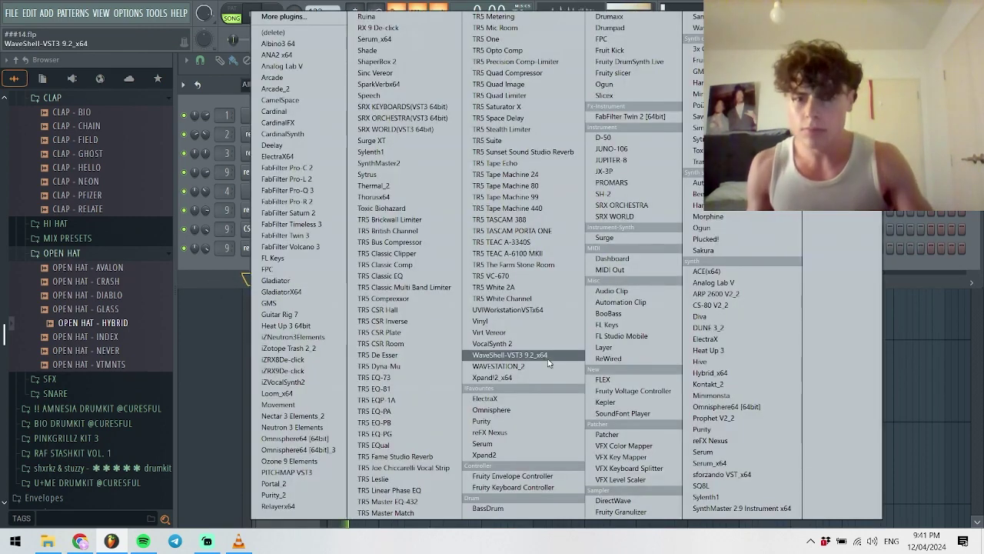
left_click(715, 305)
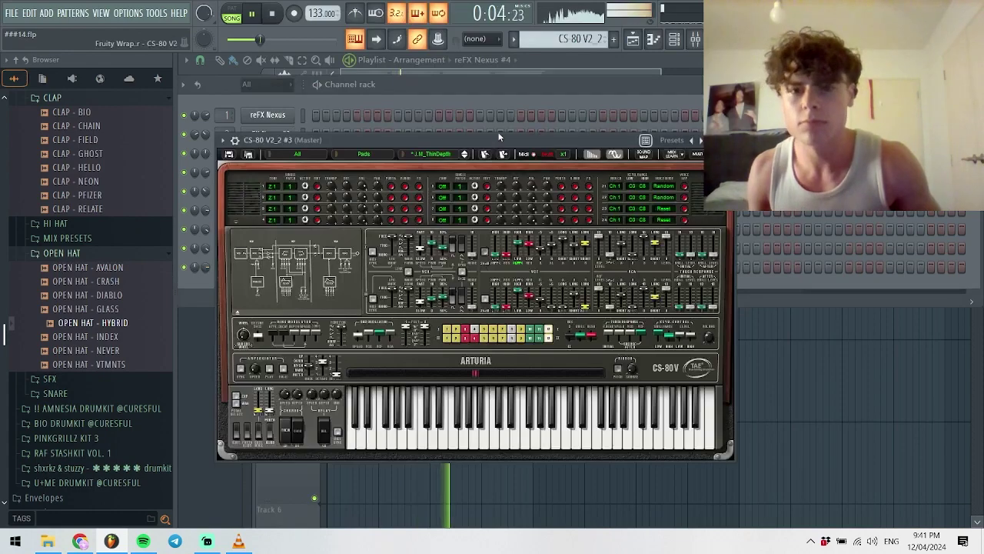
left_click(338, 154)
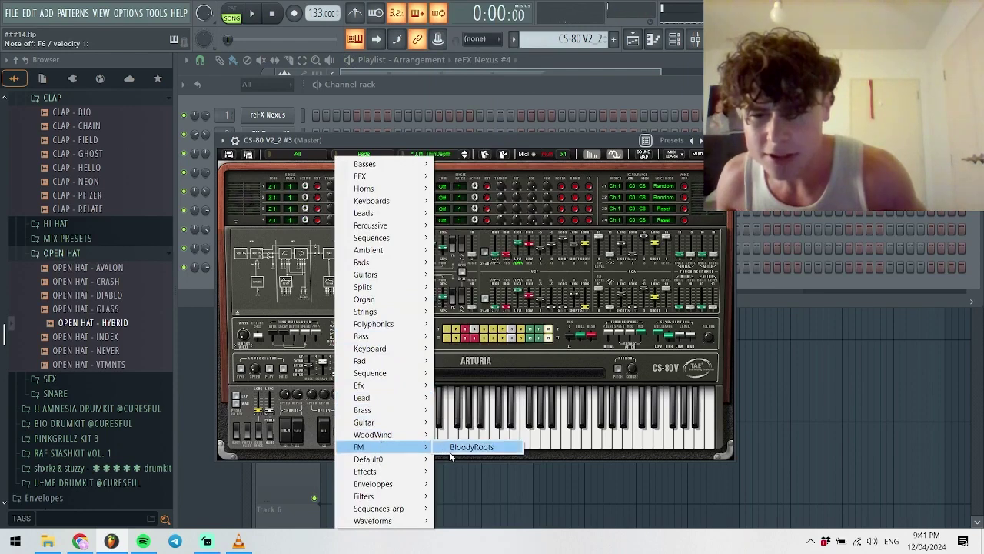
left_click(453, 449)
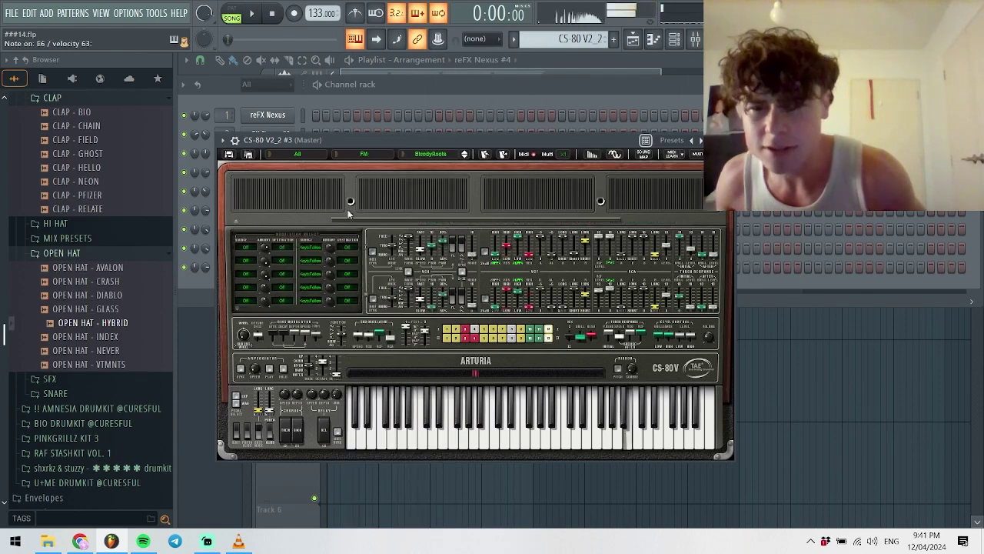
- Browse the CS-80's Polyphonics presets, load M.L_HRPC-SYN-01 and close the instrument window
left_click(339, 157)
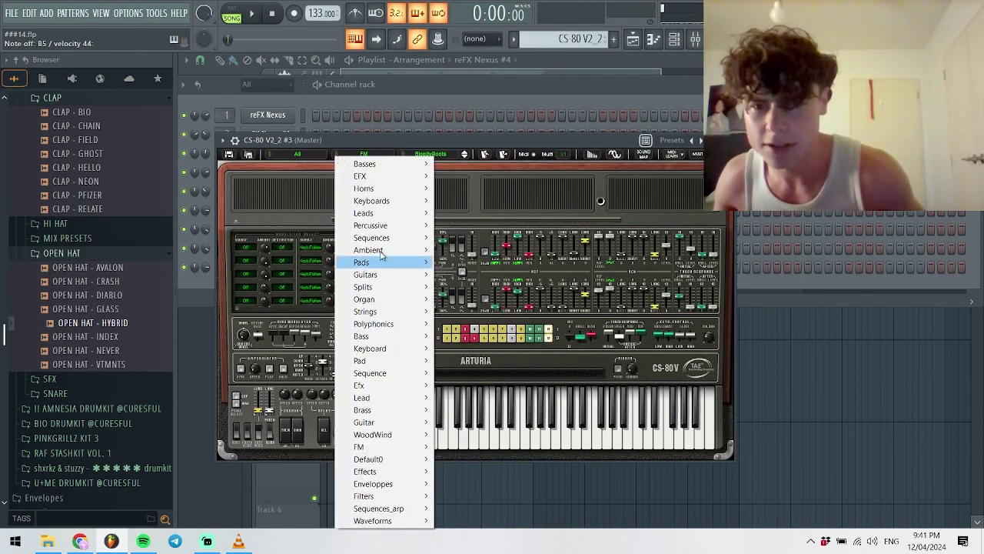
mouse_move(376, 325)
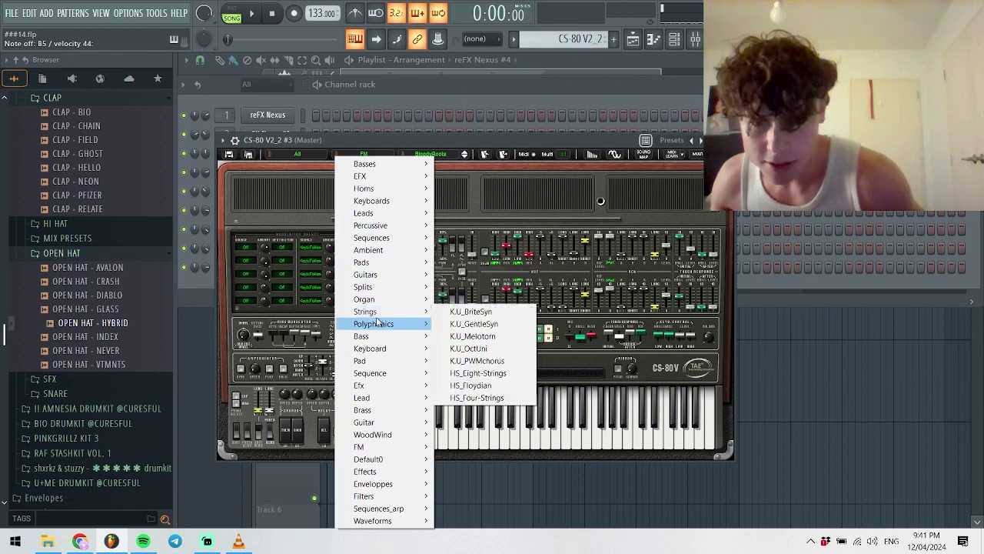
left_click(481, 383)
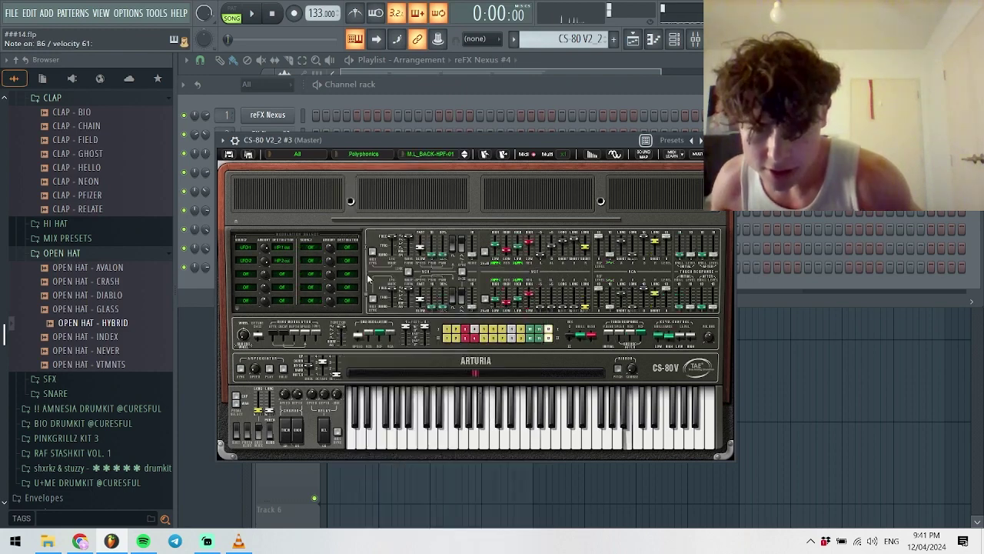
left_click(464, 156)
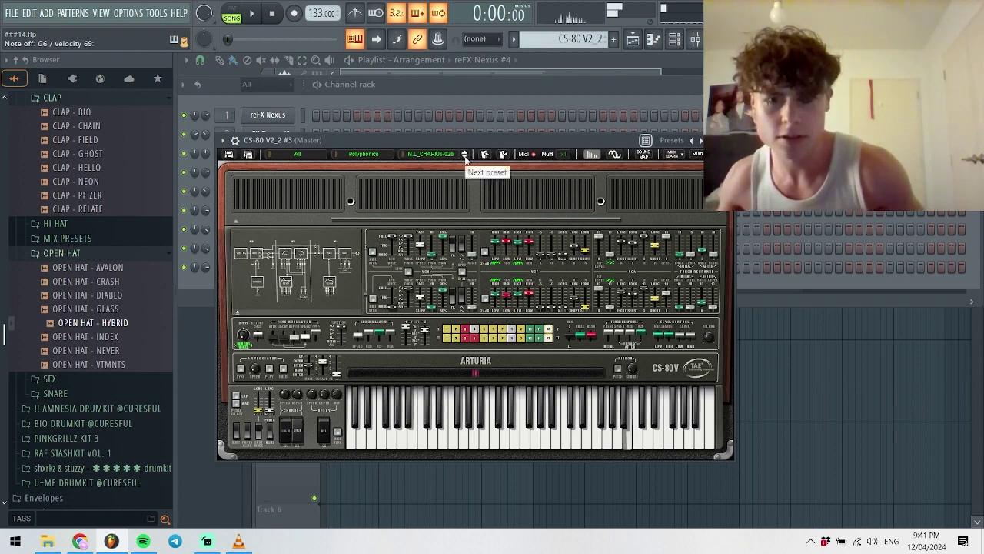
left_click(464, 157)
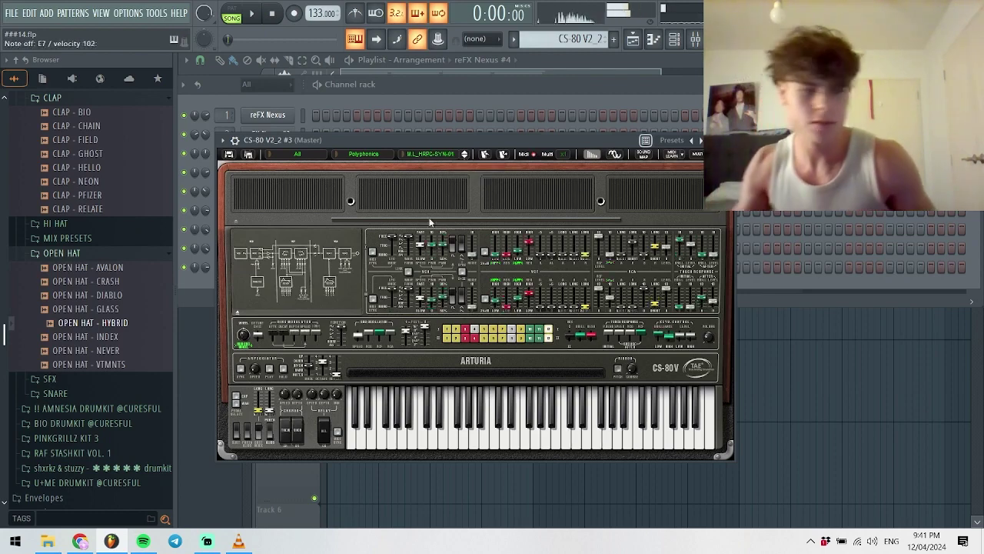
key("Escape")
- Start playback, create a new empty pattern and place it at bar 1 of Track 5 in the playlist
key("space")
right_click(300, 262)
left_click(304, 265)
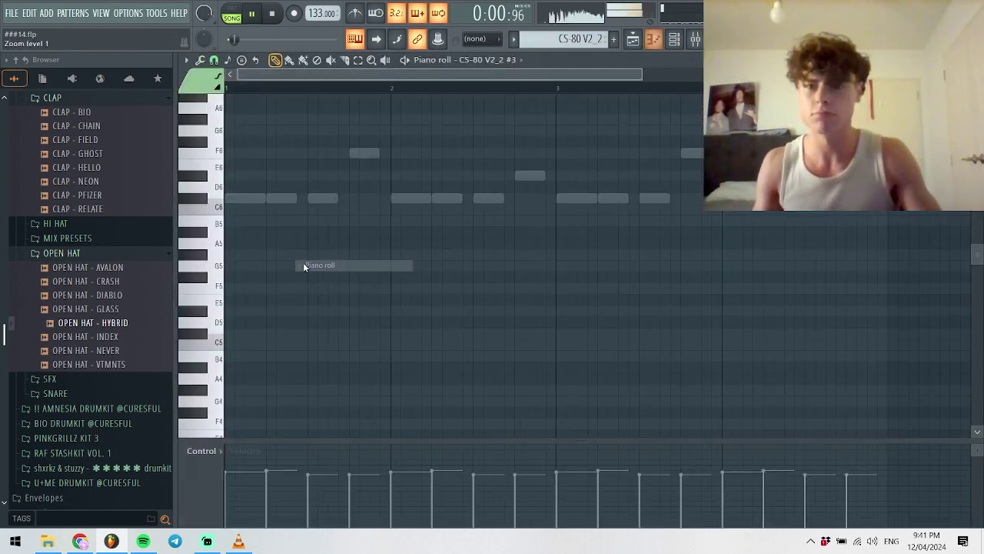
key("F5")
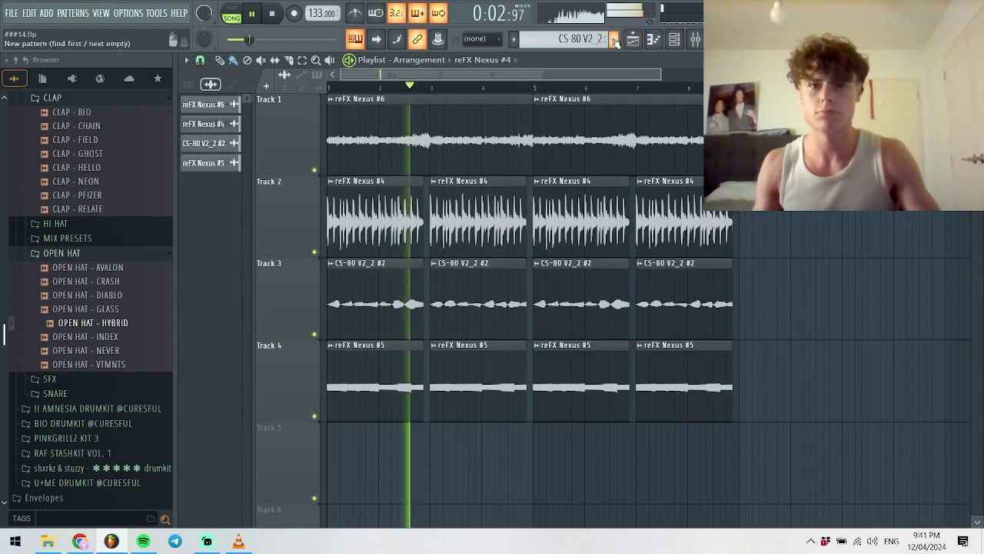
key("F4")
left_click_drag(452, 437, 348, 454)
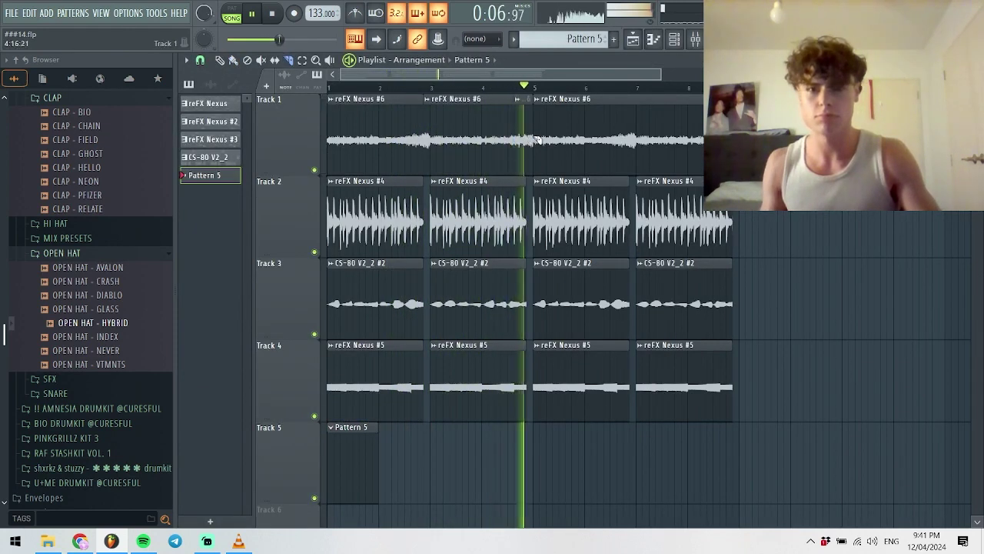
- Cut the reFX Nexus #6 audio on Track 1 into four clips matching the two-bar clips and gaps of the tracks below
left_click_drag(515, 140, 541, 148)
key("ctrl+z")
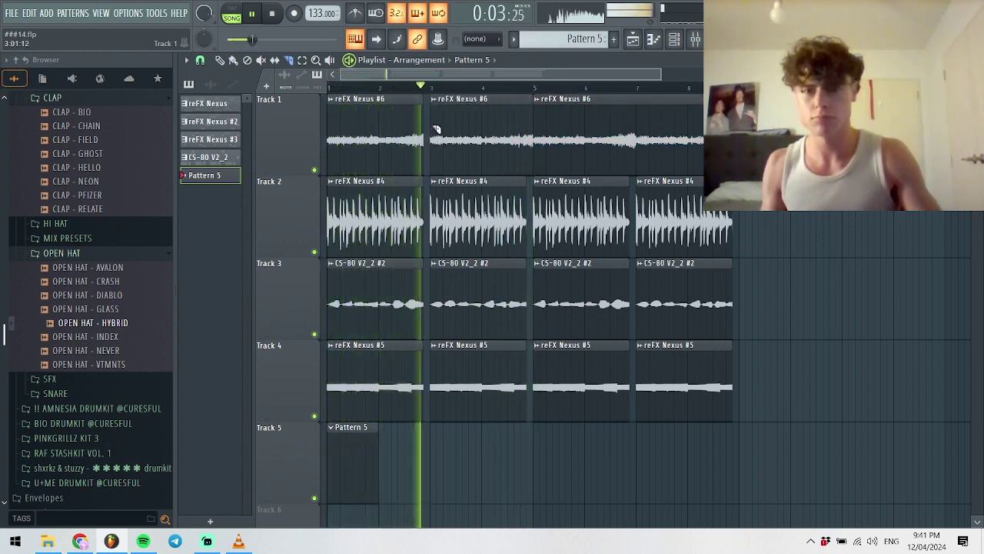
left_click_drag(433, 130, 523, 158)
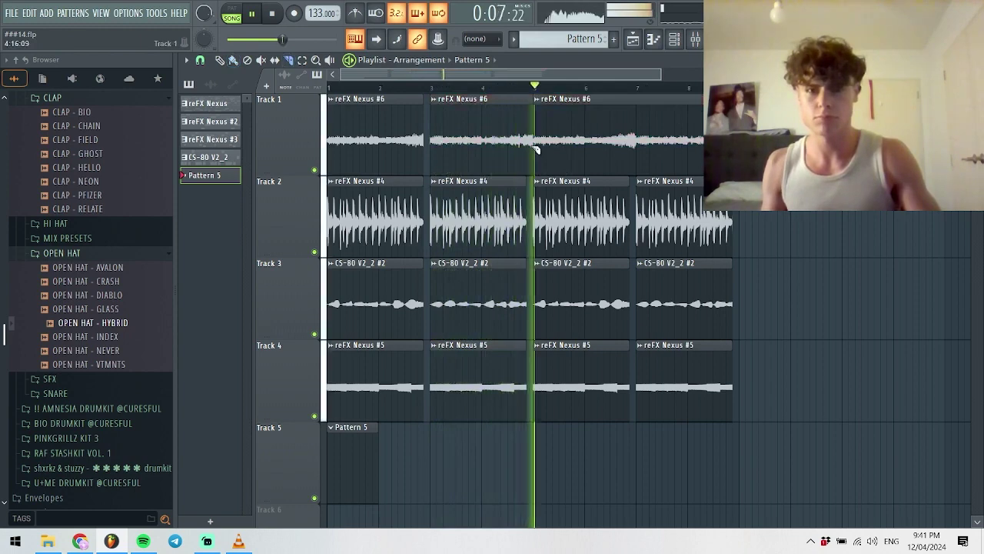
left_click_drag(536, 166, 680, 137)
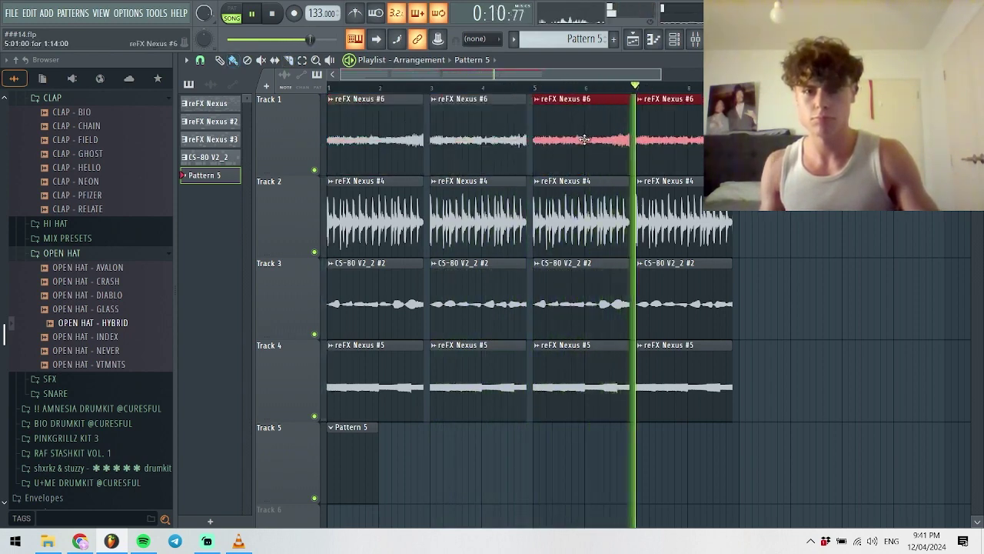
left_click(695, 39)
left_click(674, 38)
key("F6")
key("F9")
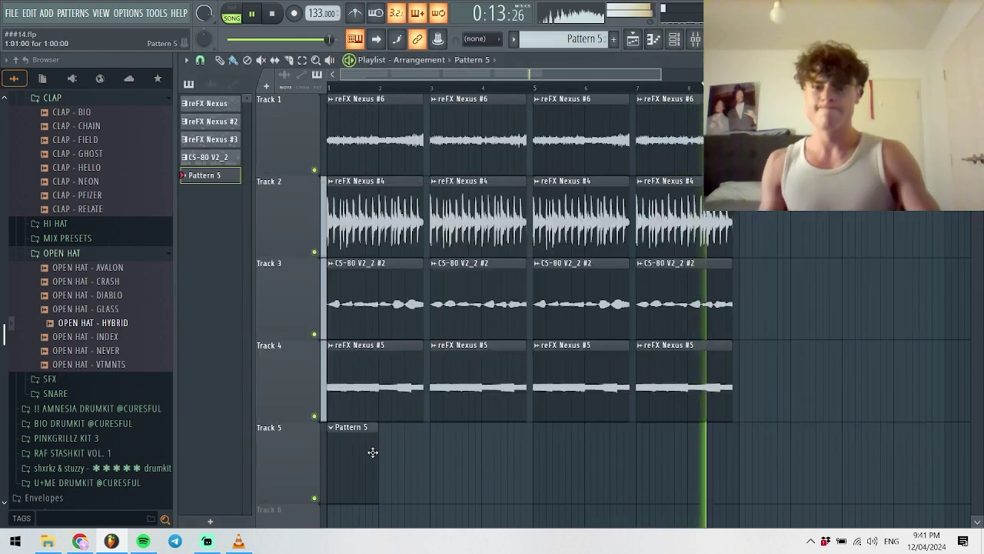
- Fill bars 1 to 8 of Track 5 with two four-bar Pattern 5 clips and open the CS-80 V2_2 #3 piano roll
left_click_drag(382, 446, 485, 442)
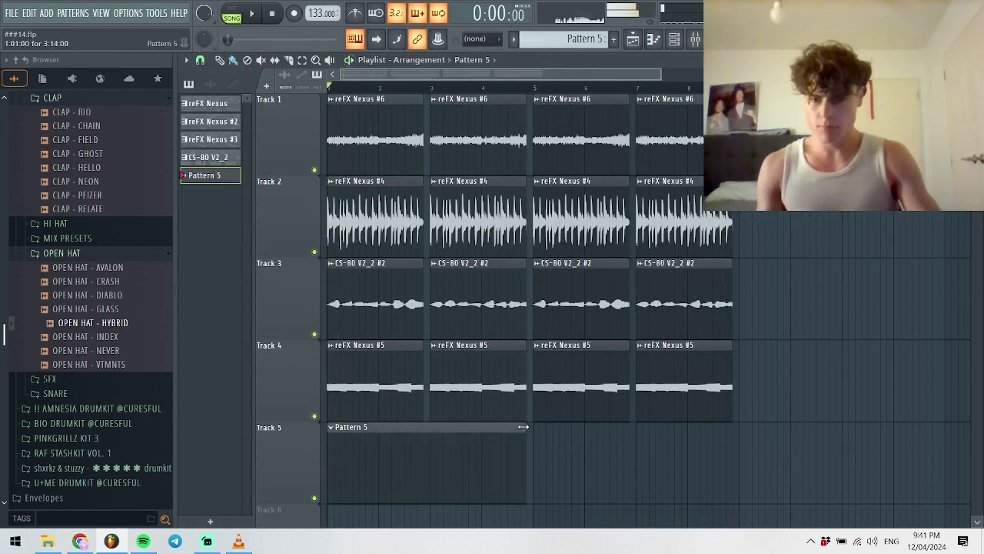
key("ctrl+b")
key("space")
key("ctrl+d")
left_click(653, 42)
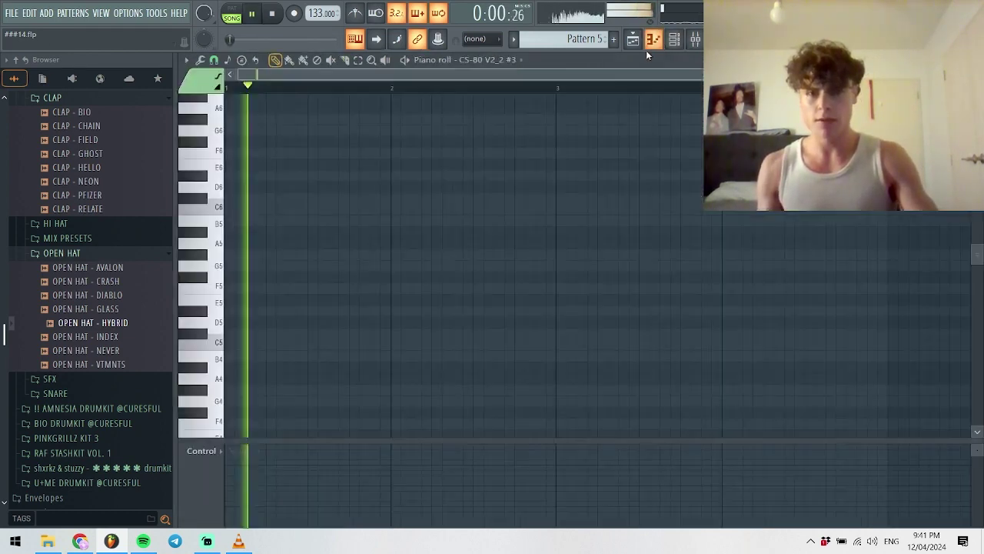
key("ctrl+a")
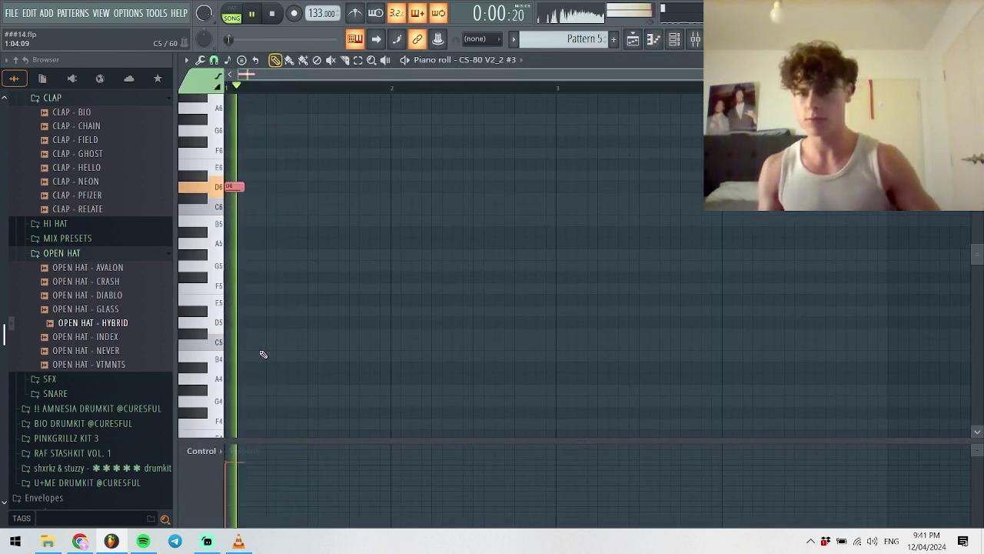
key("shift+Down")
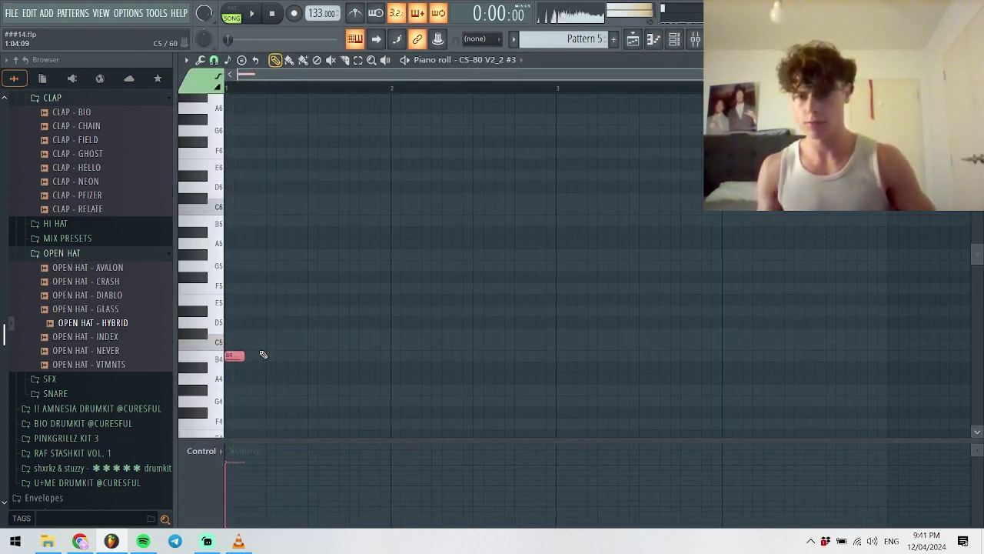
key("space")
key("Delete")
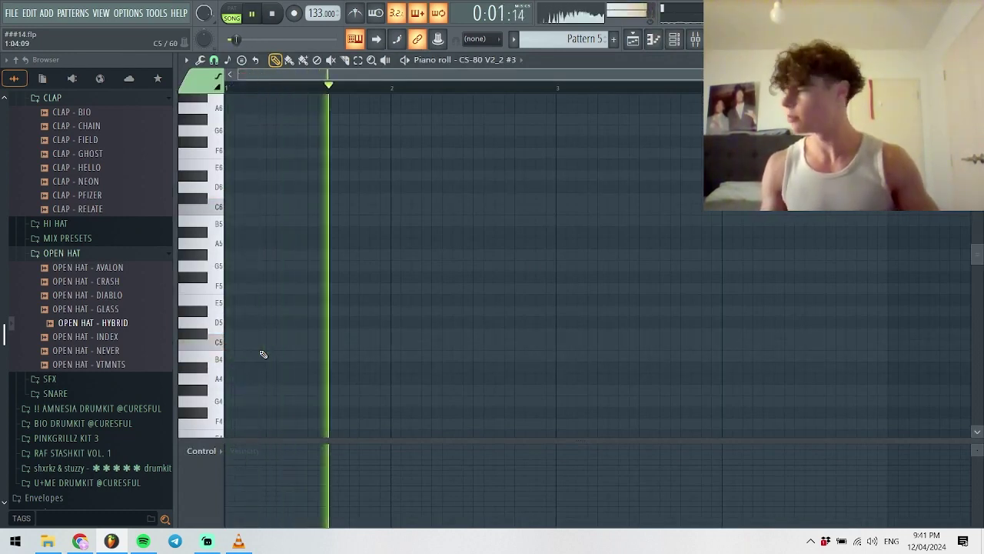
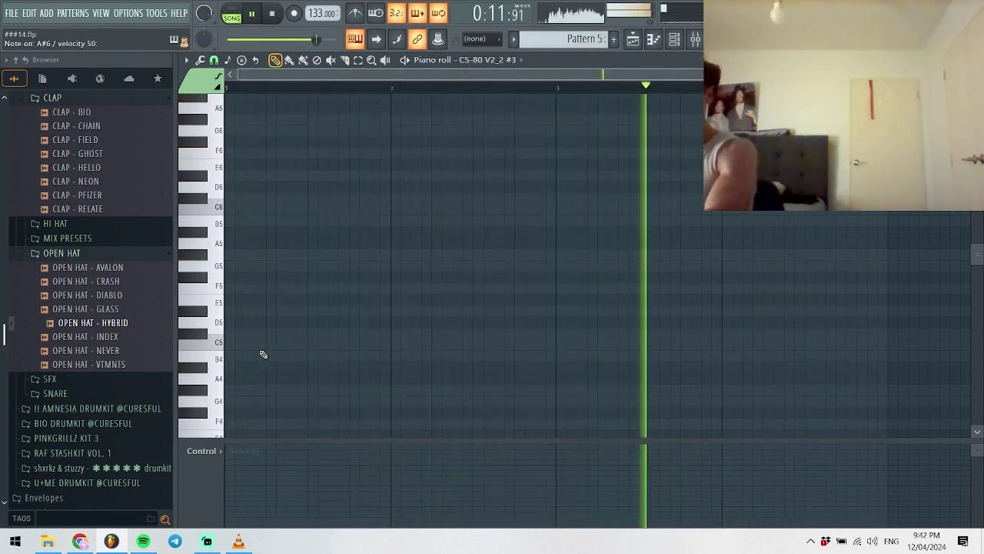
- Record a chord part into Pattern 5 with CS-80 V2_2 #3, repeating F6 with G#5 and A#6 chord notes
key("F6")
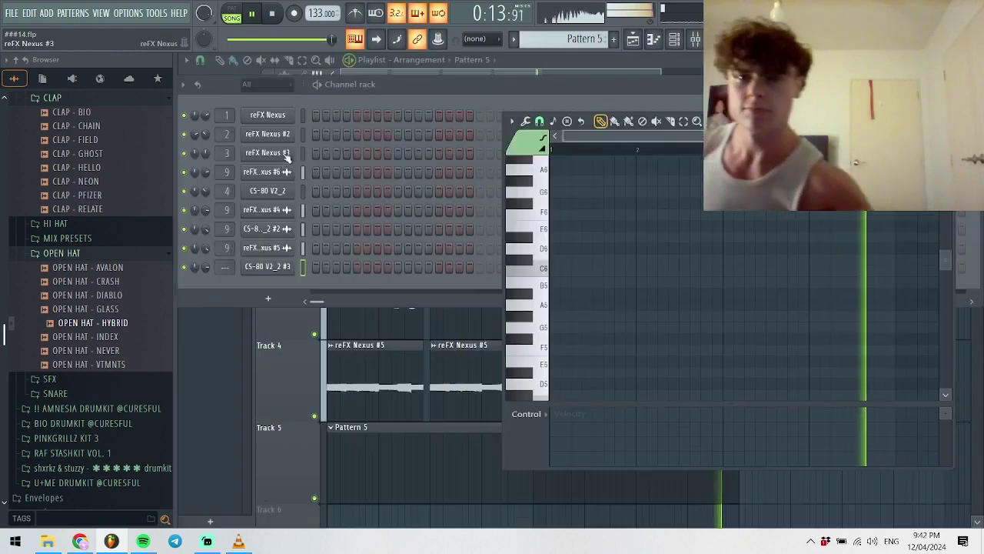
key("space")
left_click(260, 14)
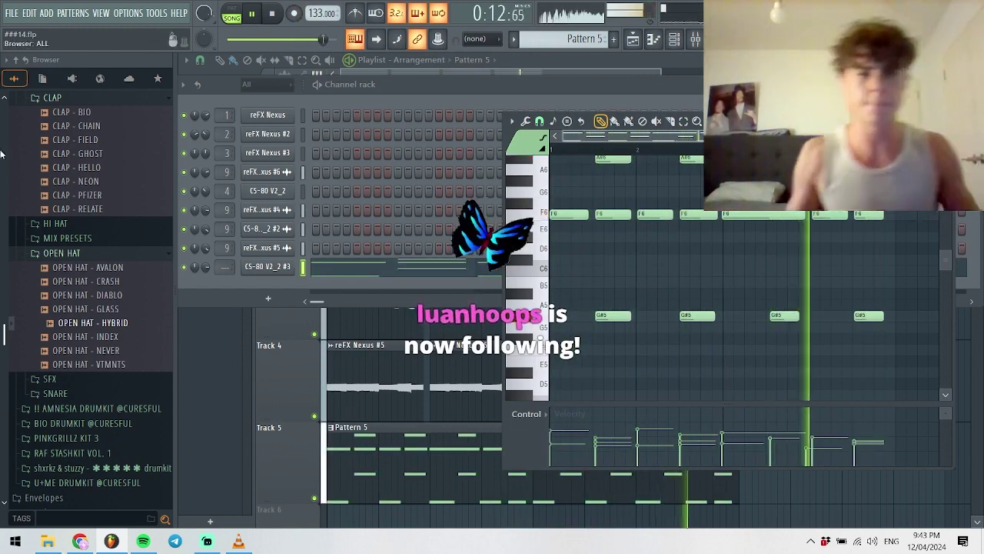
key("F6")
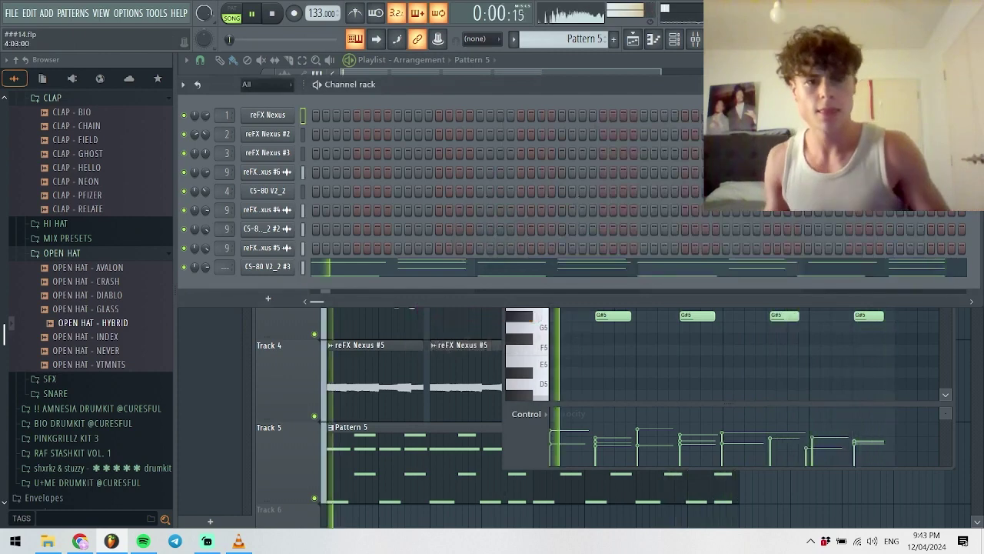
key("F6")
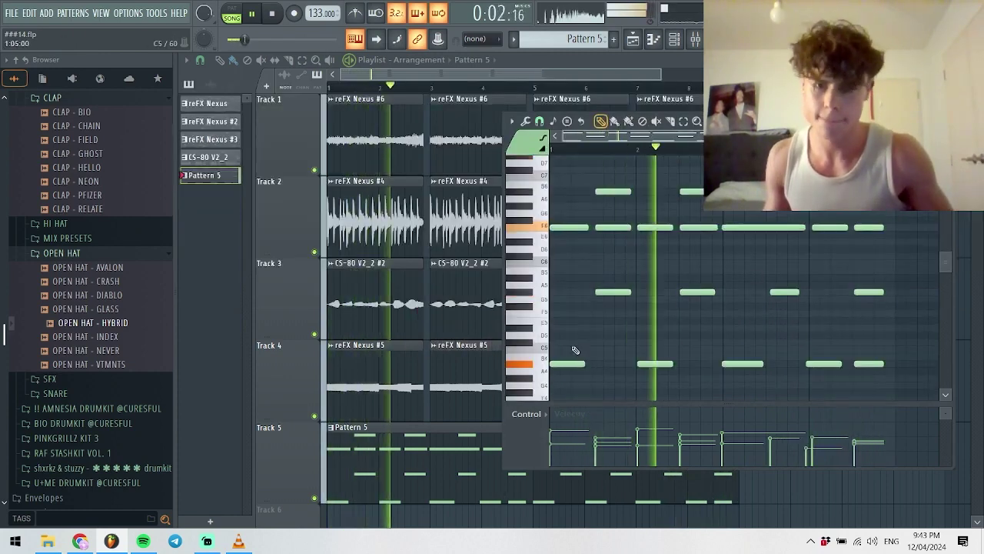
- Keep only the first two bars of the recorded chord part and duplicate those notes to fill the four-bar pattern
left_click_drag(623, 182, 602, 299)
key("space")
key("space")
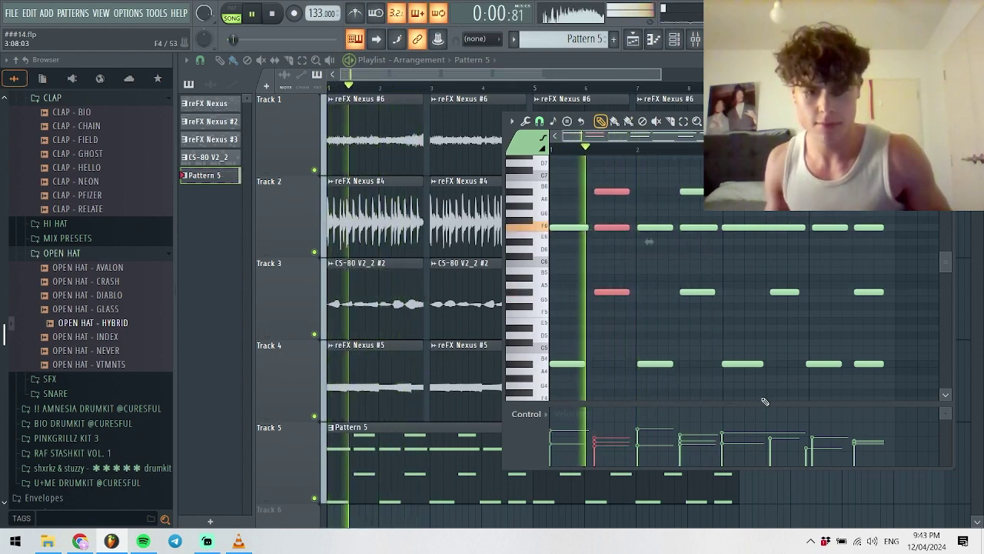
key("ctrl+z")
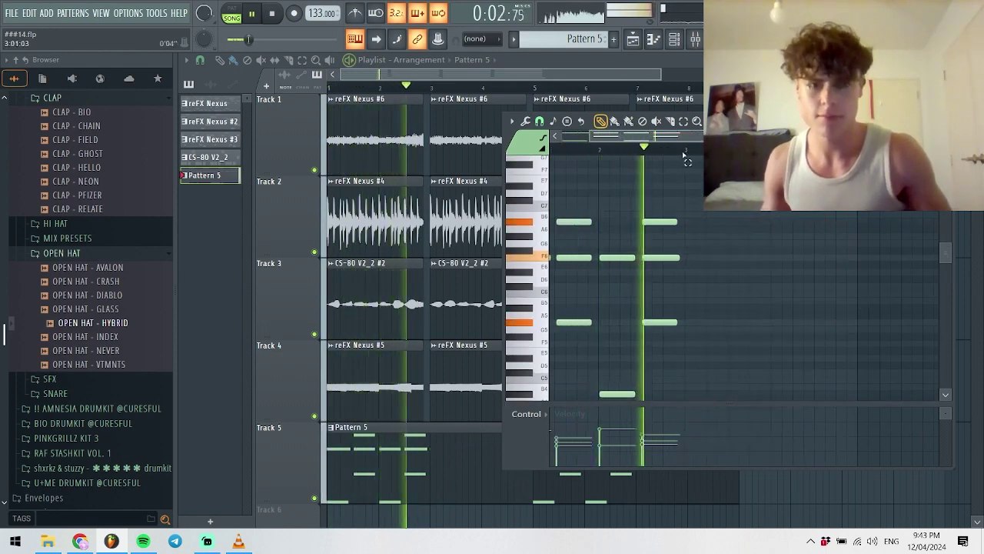
key("ctrl+a")
key("ctrl+b")
key("ctrl+d")
key("F7")
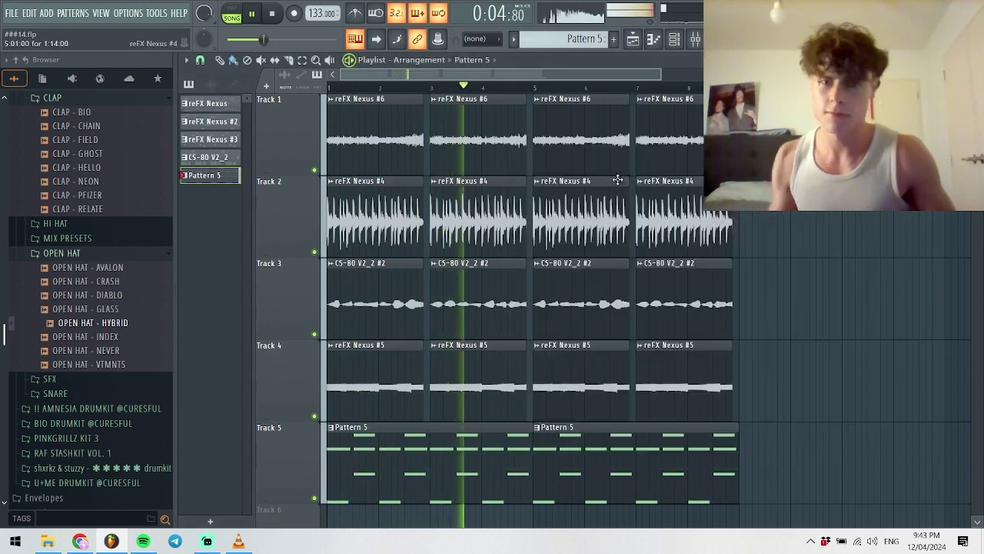
- Set the CS-80 V2_2 #3 channel volume to 63% in the channel rack
key("F6")
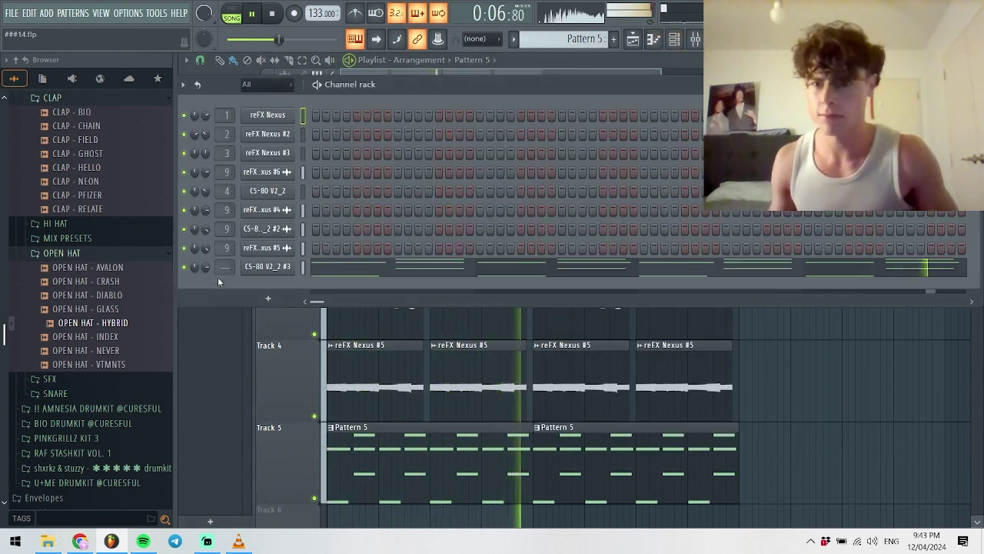
left_click_drag(274, 40, 286, 39)
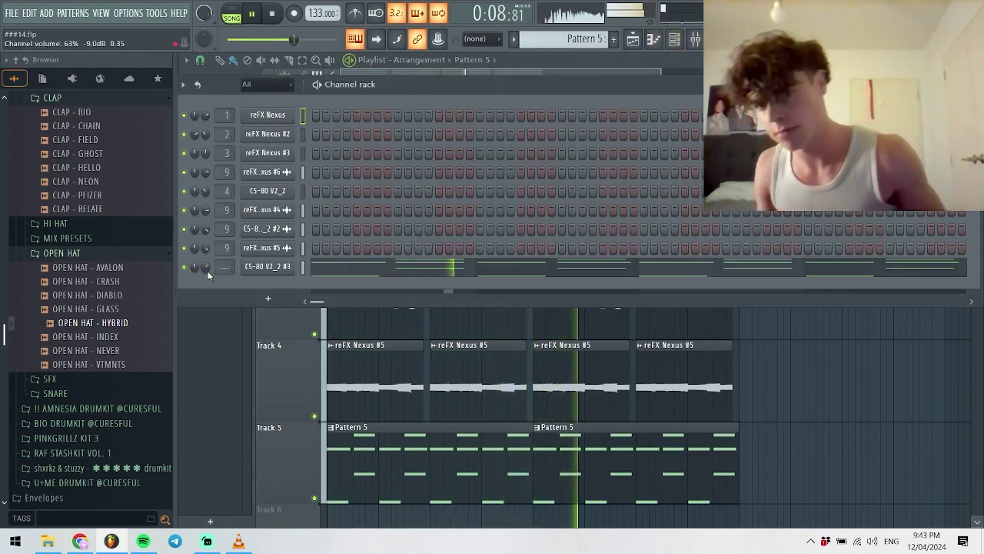
- Add another CS-80 V2_2 channel and load the K.U_BsClav preset from the Splits category
left_click(268, 298)
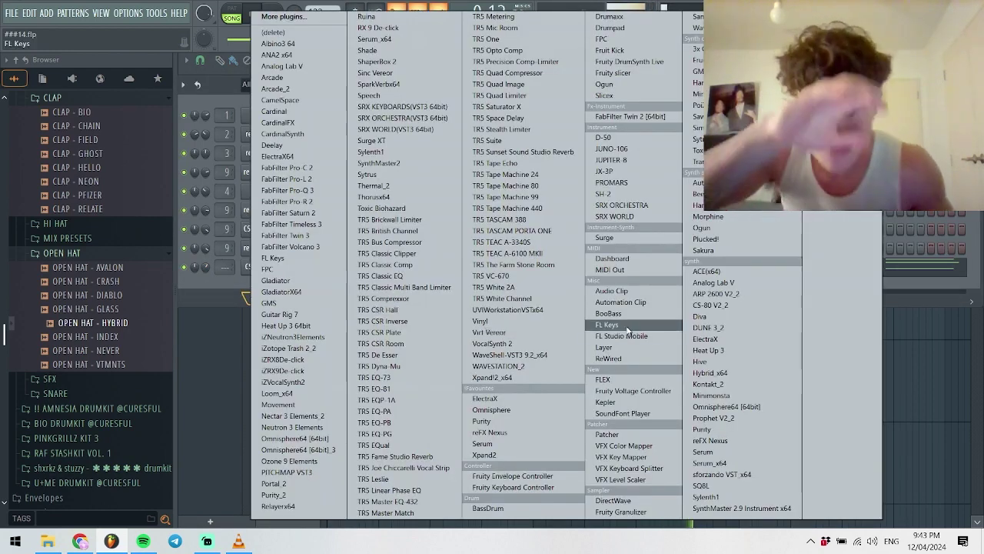
left_click(709, 304)
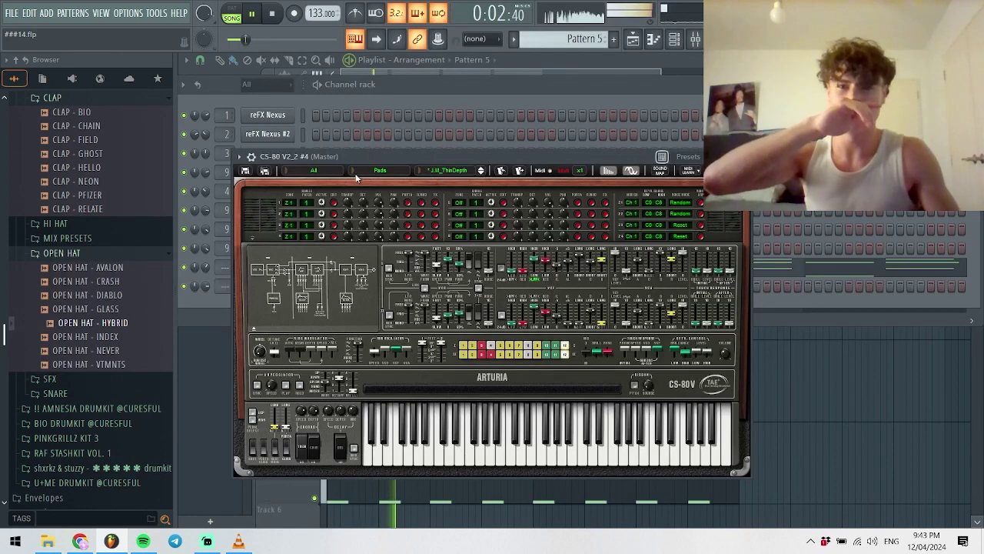
left_click(357, 169)
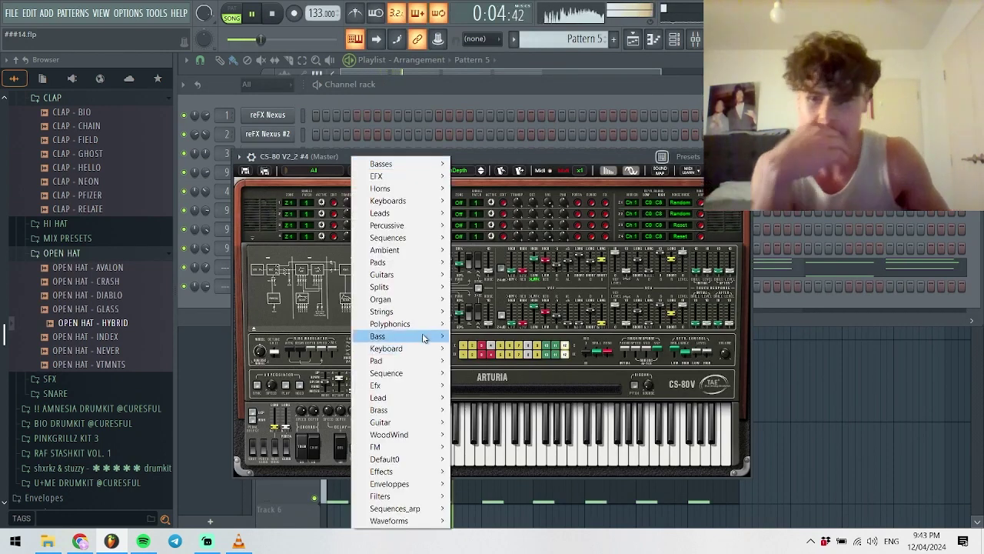
mouse_move(408, 287)
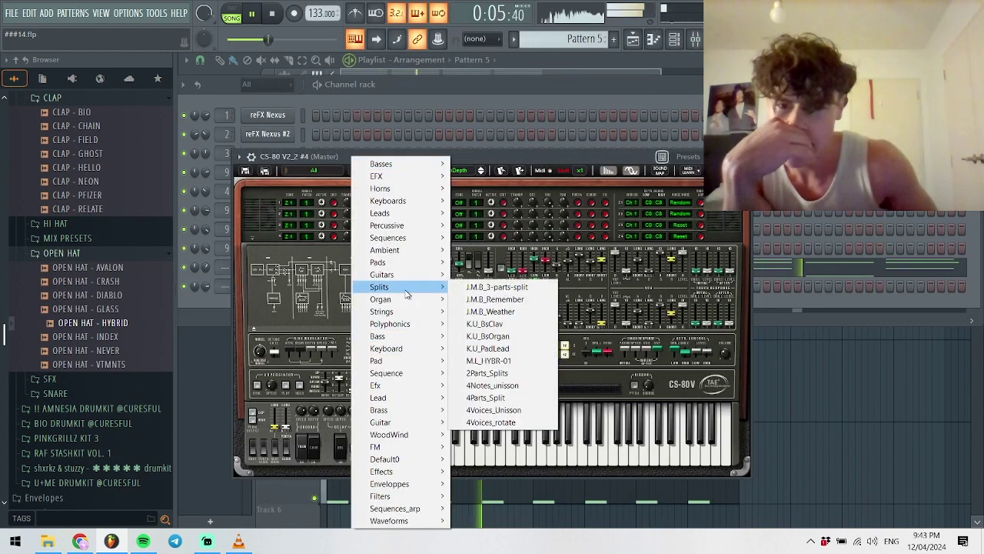
left_click(486, 324)
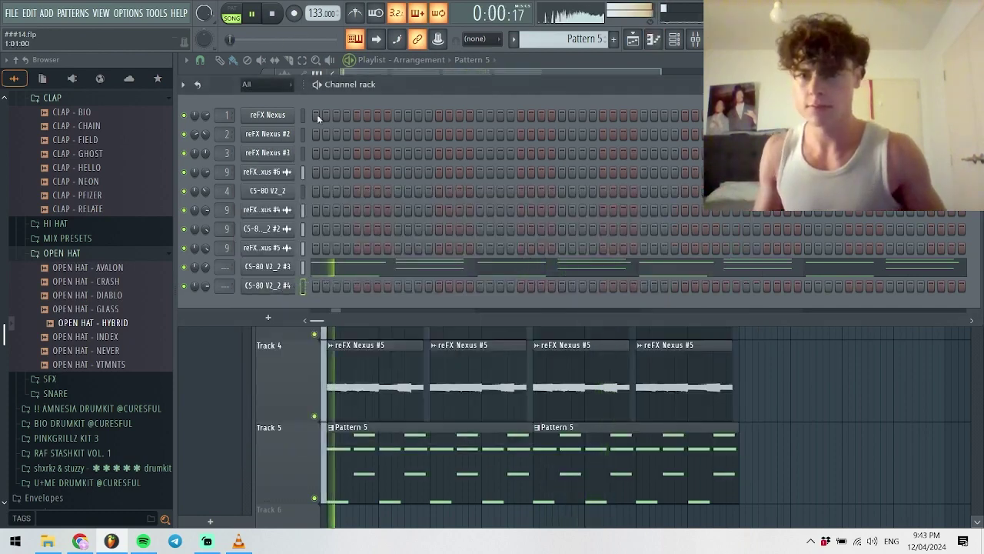
- Open the CS-80 V2_2 #4 piano roll in Pattern 5 and draw short opening notes C7, C#7 and C7
right_click(295, 287)
left_click(315, 284)
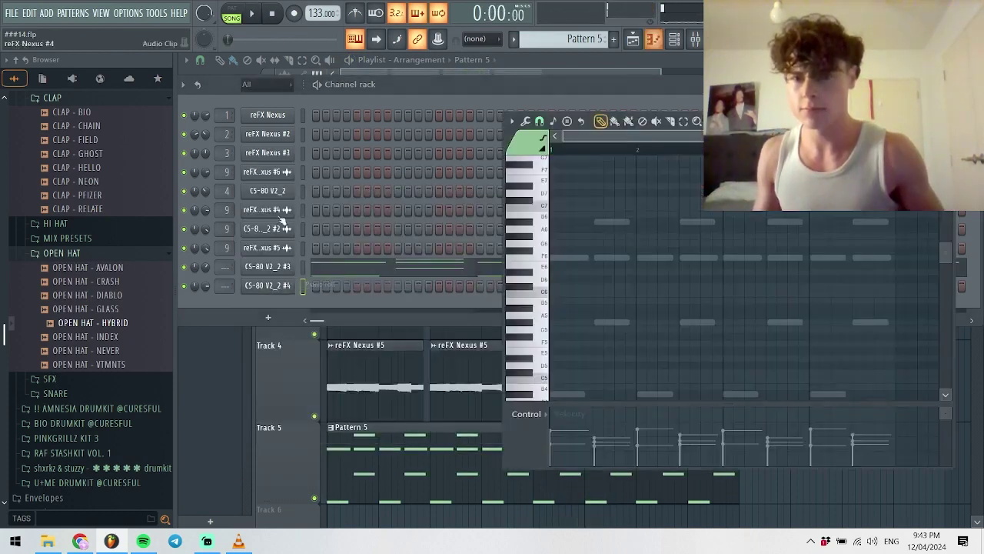
key("space")
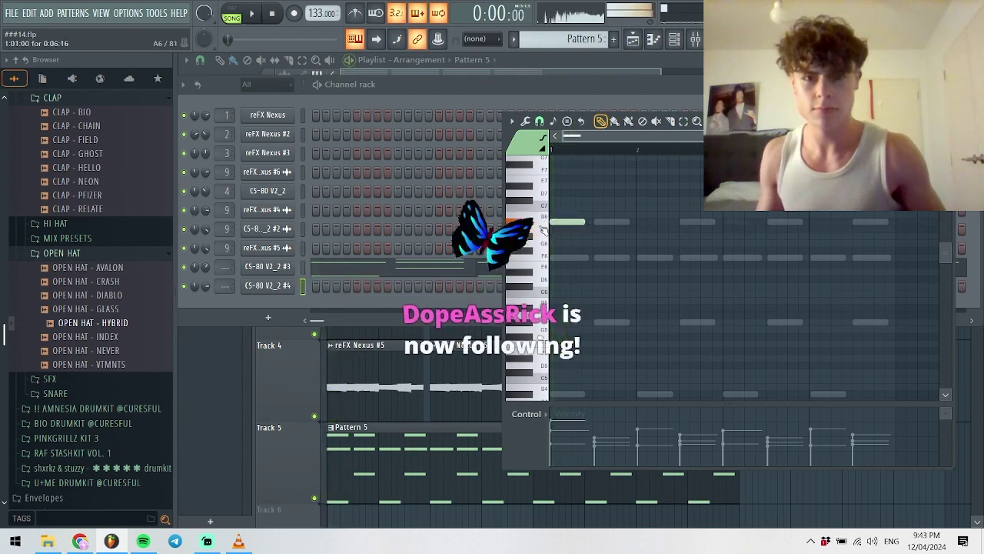
key("space")
left_click(551, 222)
key("space")
left_click_drag(551, 222, 555, 206)
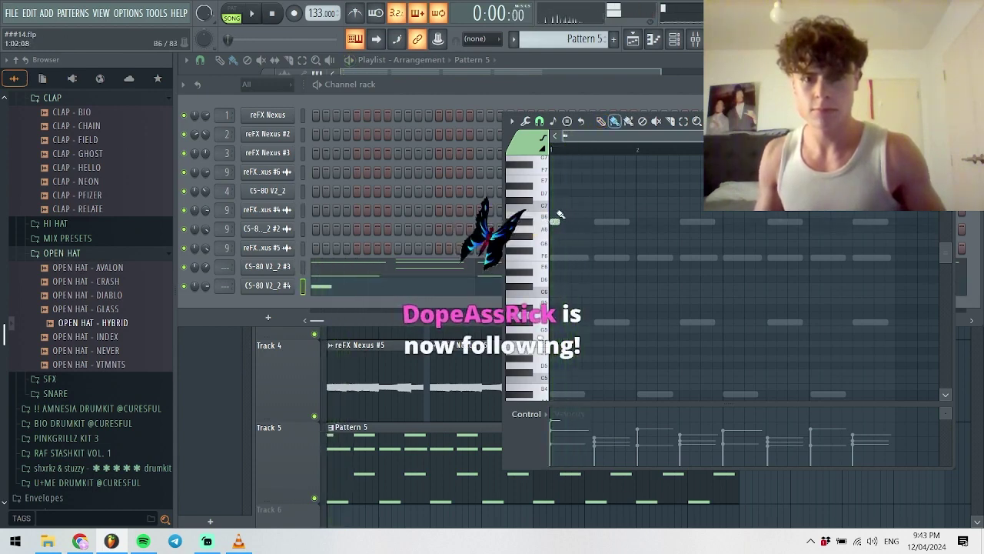
left_click(565, 202)
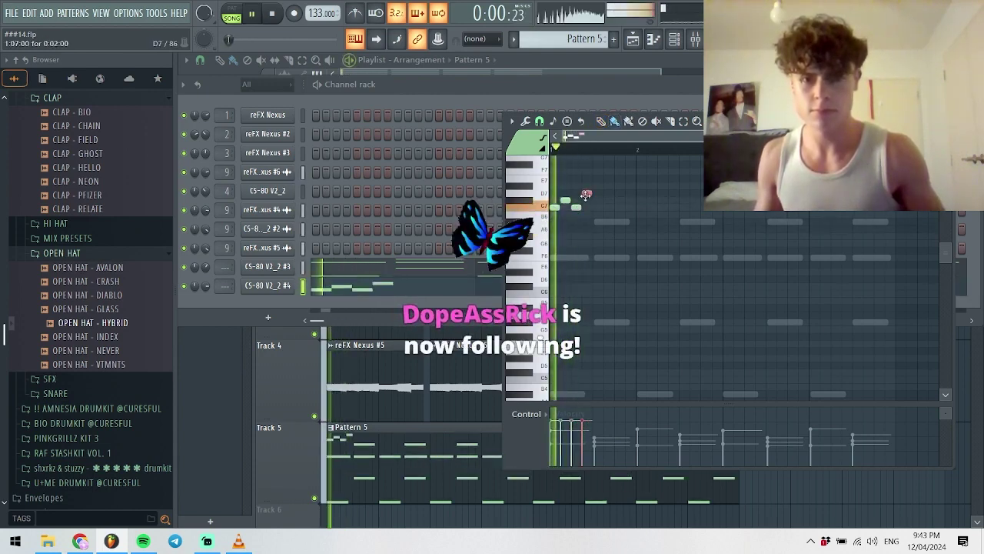
left_click(576, 208)
- Try continuing the opening phrase with rising notes up to D#7 and audition it
left_click(597, 179)
key("space")
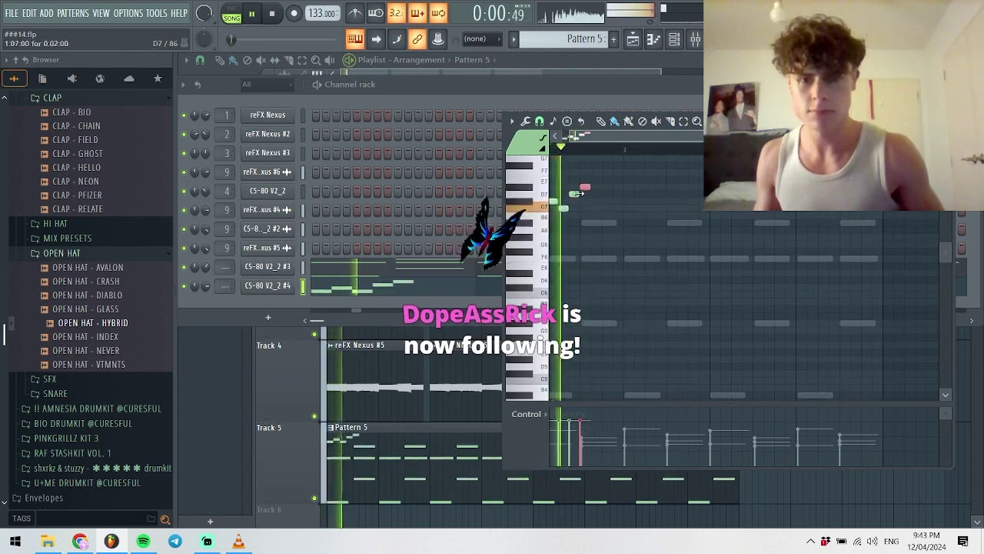
left_click_drag(593, 181, 574, 187)
key("space")
double_click(574, 187)
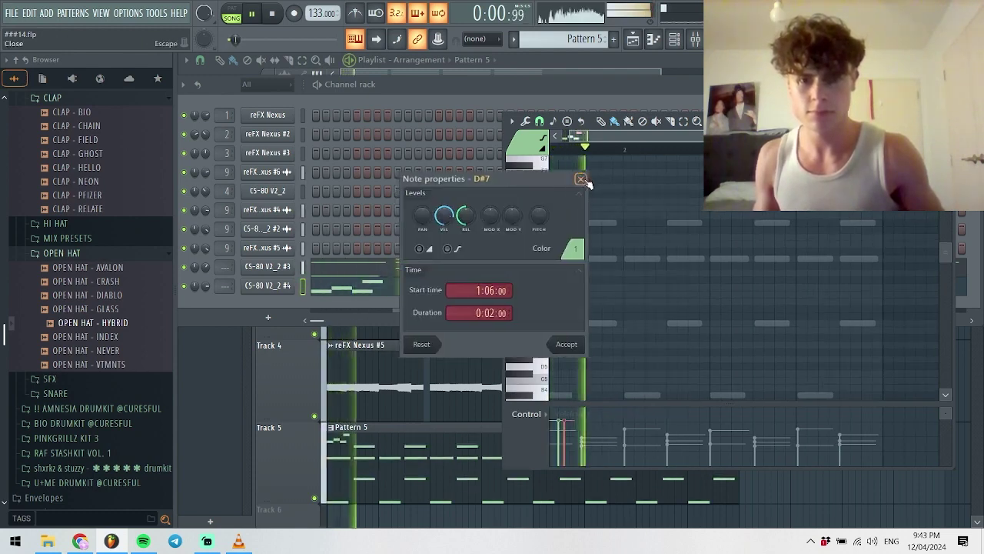
left_click(581, 179)
key("space")
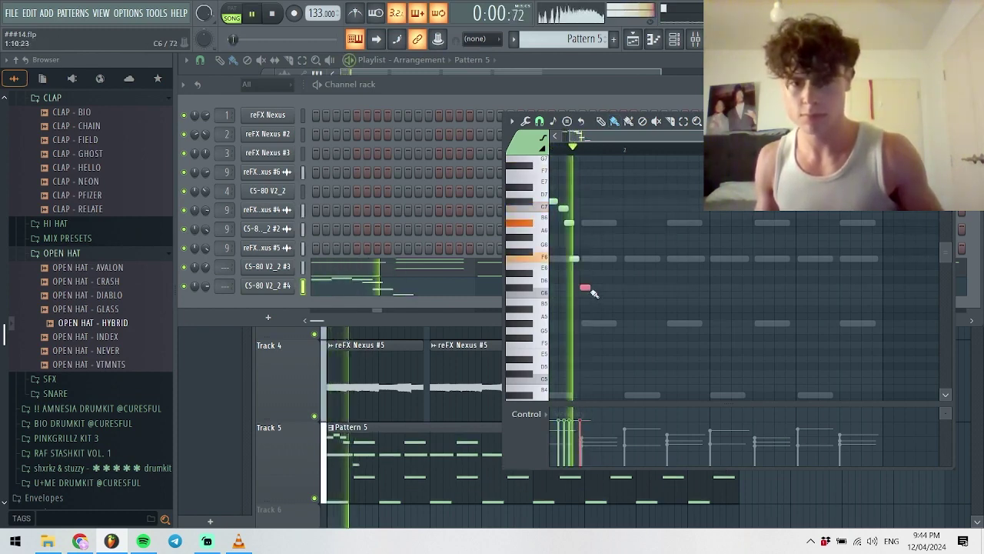
- Finish the one-bar melody with descending C6 and A#5 notes, lengthening the A#5 to four steps
left_click(593, 293)
left_click(609, 323)
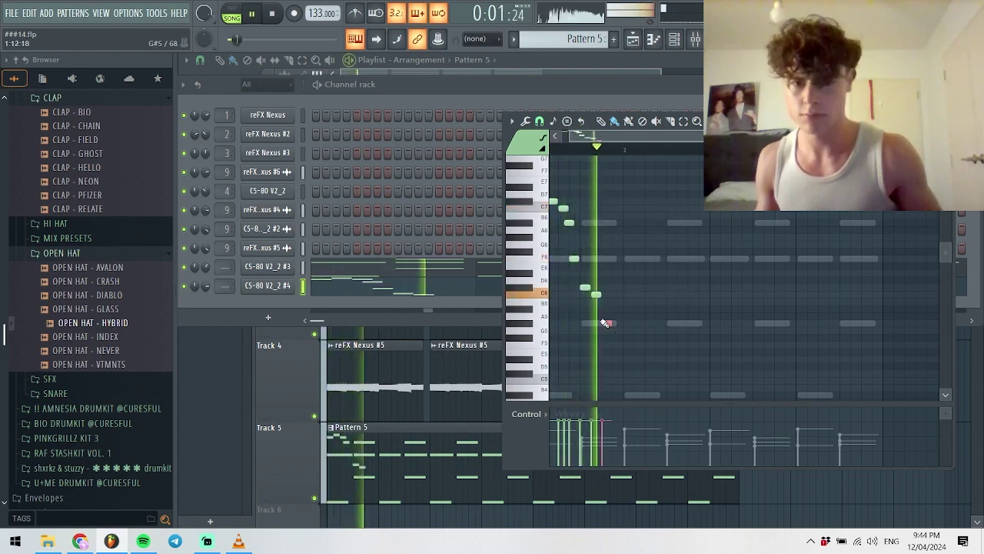
key("space")
right_click(615, 326)
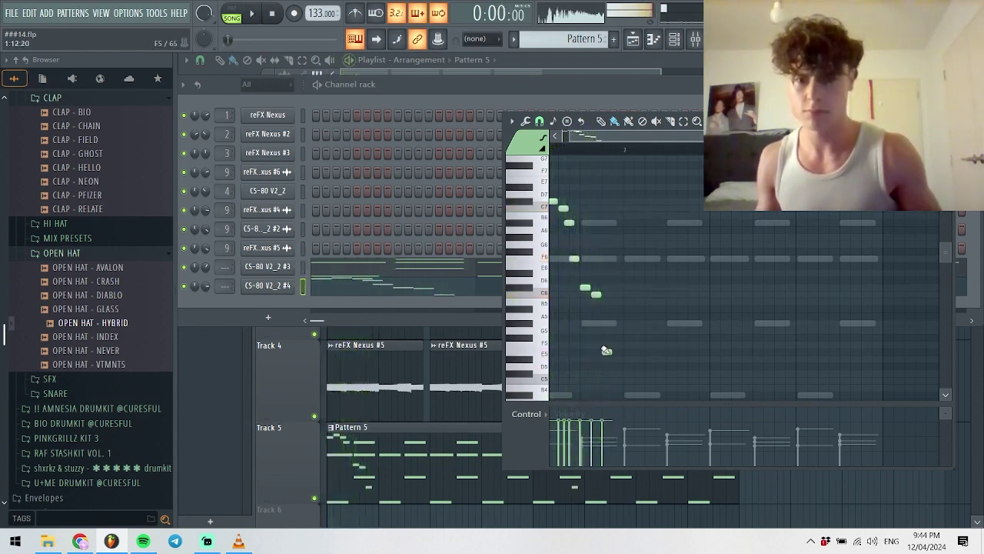
left_click(607, 346)
left_click_drag(611, 346, 626, 362)
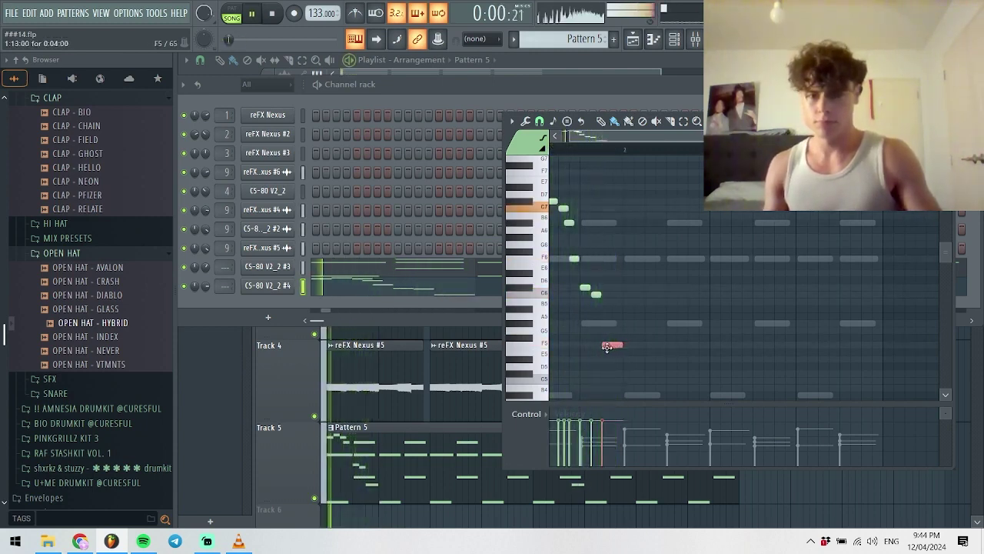
left_click_drag(615, 345, 612, 309)
- Duplicate the complete one-bar melody three times to fill the four-bar pattern
key("ctrl+a")
key("ctrl+b")
key("ctrl+b")
key("ctrl+b")
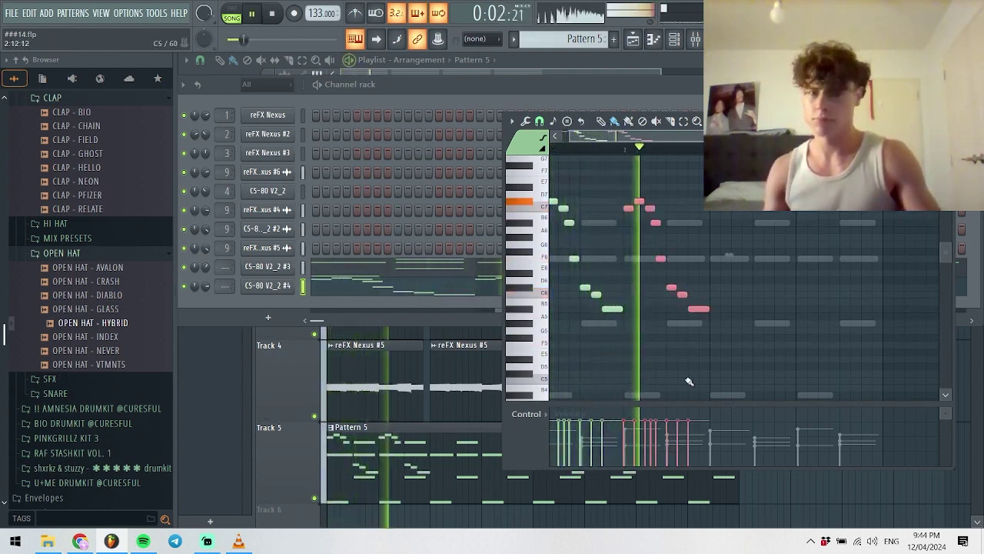
- Set the CS-80 V2_2 #4 channel volume to 61% in the channel rack
key("F7")
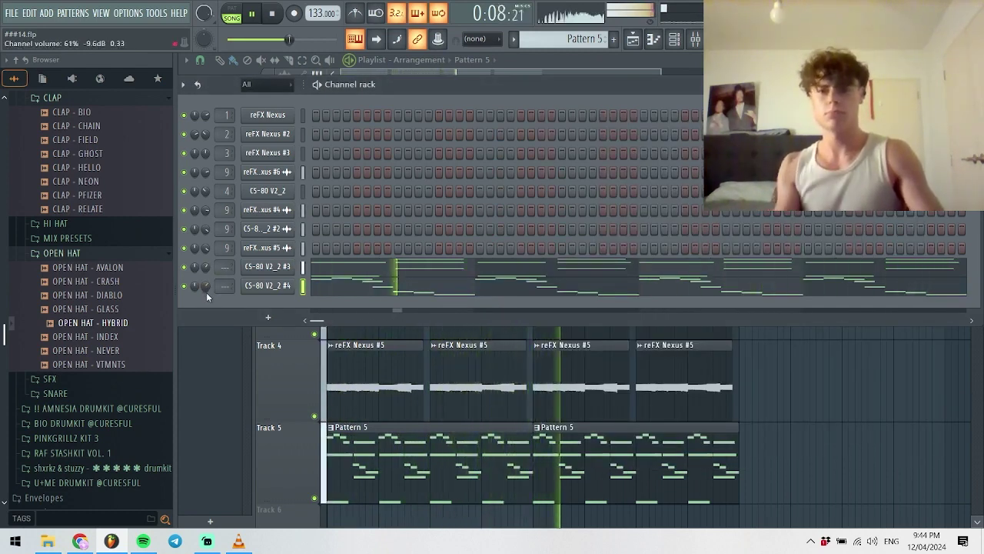
left_click(267, 317)
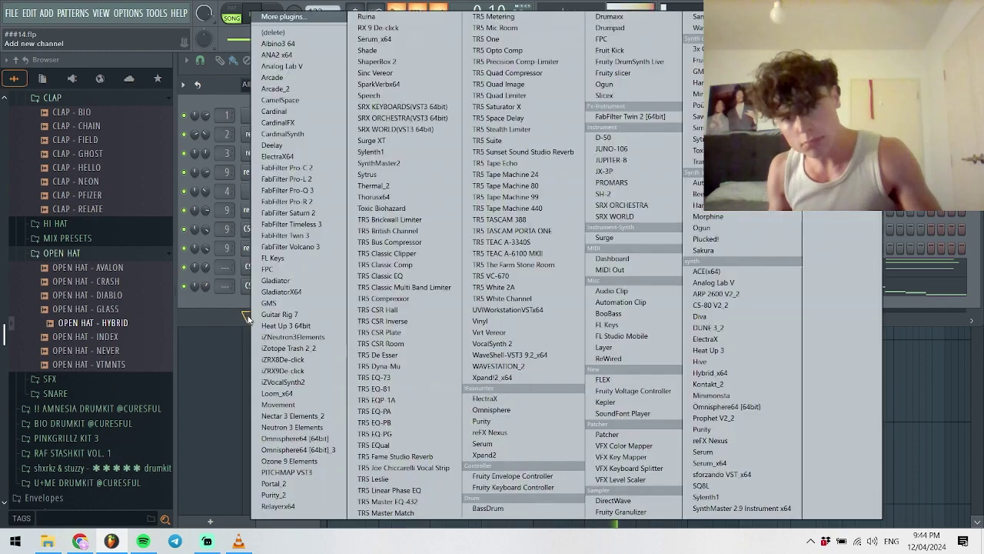
left_click(219, 306)
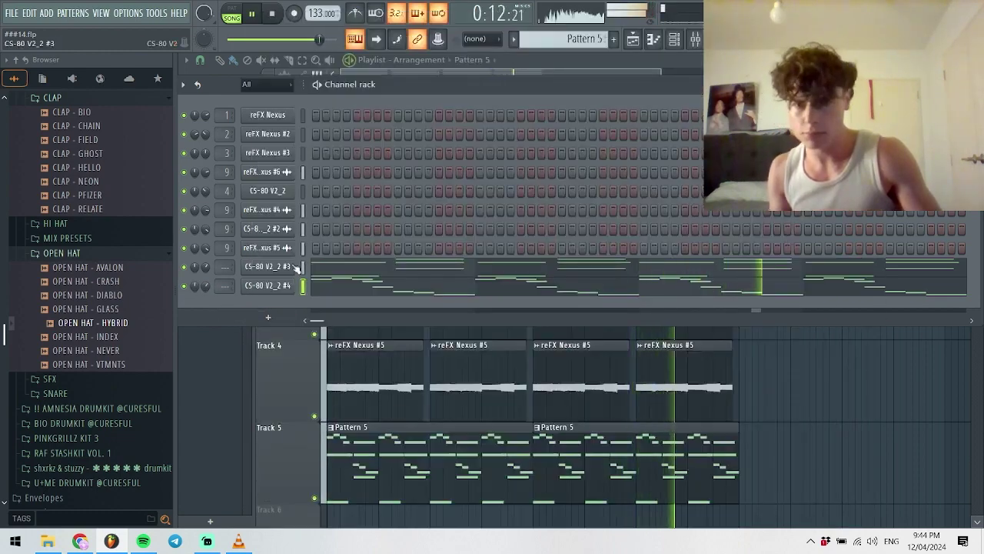
- Route CS-80 V2_2 #3 to mixer insert 10 and CS-80 V2_2 #4 to insert 11
left_click(695, 48)
left_click(589, 250)
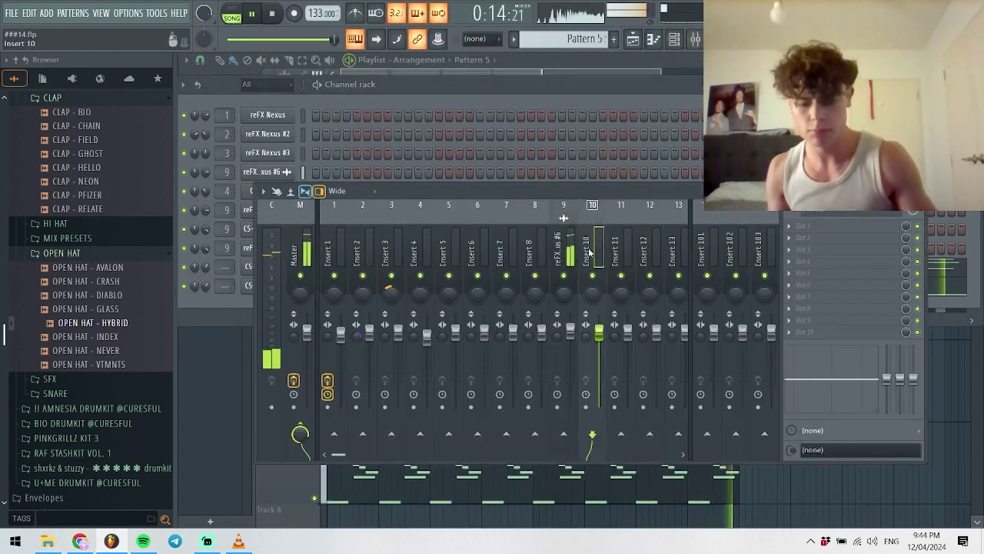
key("Left")
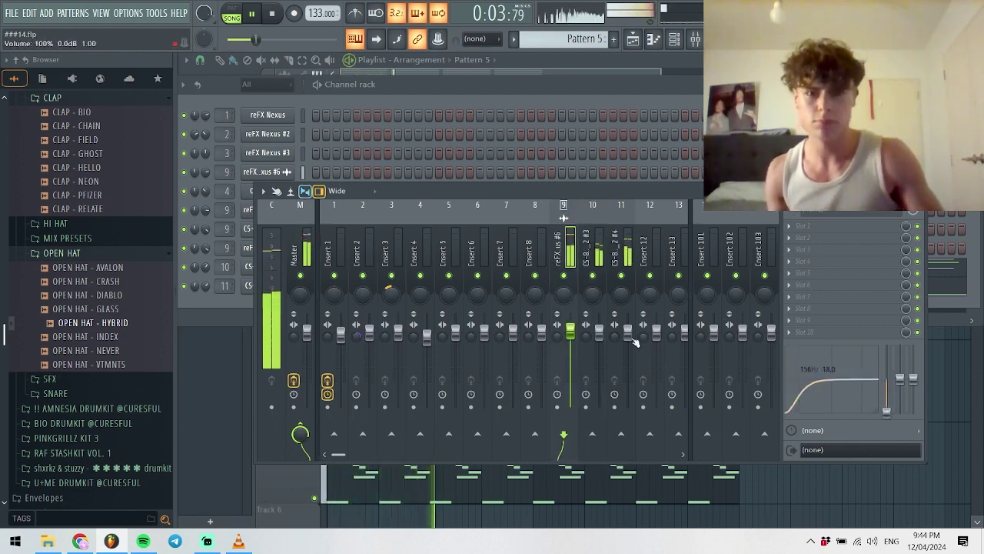
left_click(629, 335)
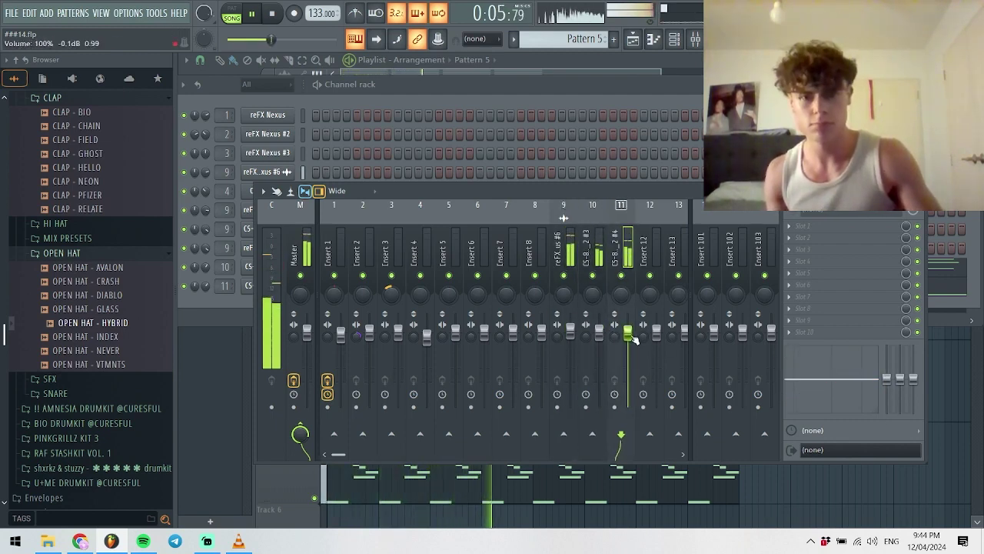
key("F9")
- Add a further CS-80 V2_2 channel, load the JMB_Tremolo_Pad preset from the Pad category and audition it
left_click(257, 308)
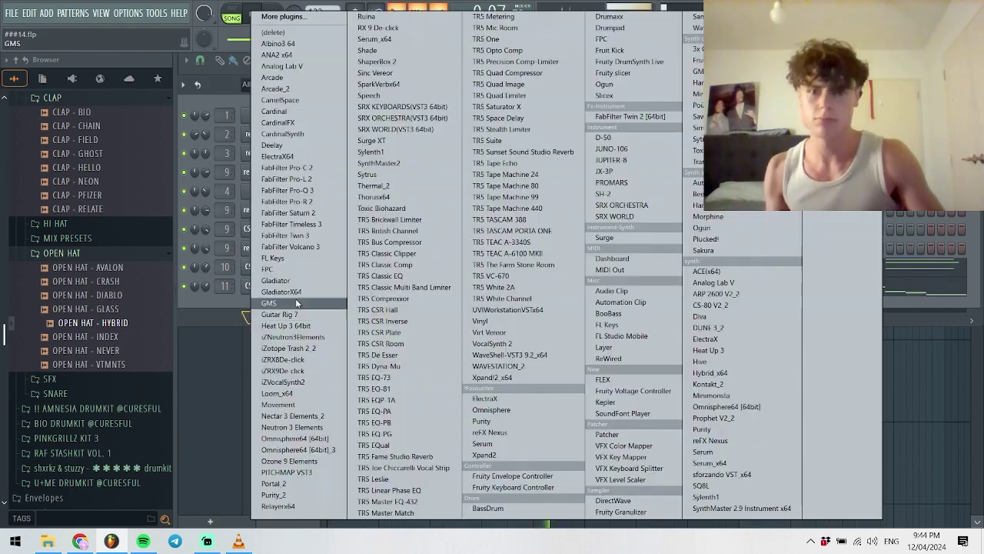
left_click(710, 306)
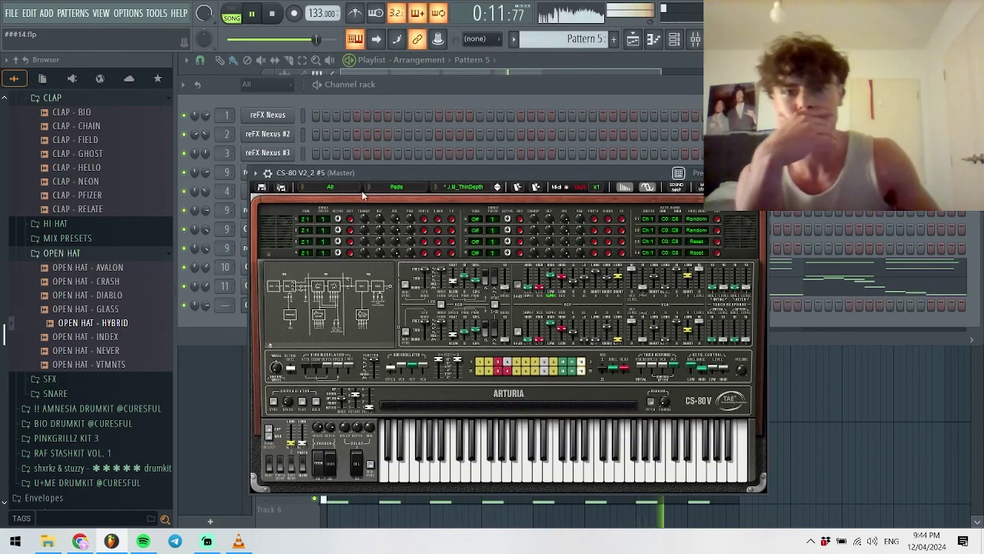
left_click(363, 192)
mouse_move(403, 365)
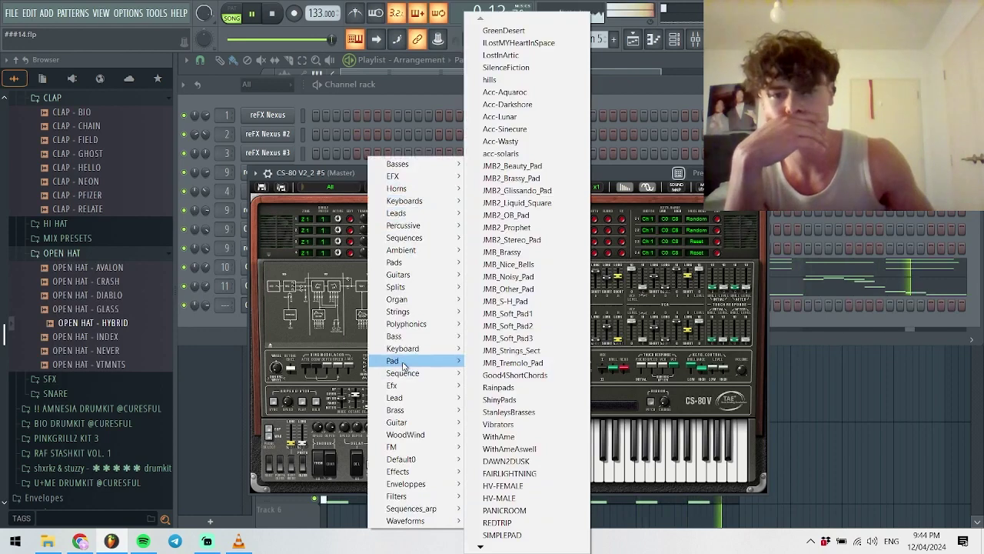
left_click(510, 363)
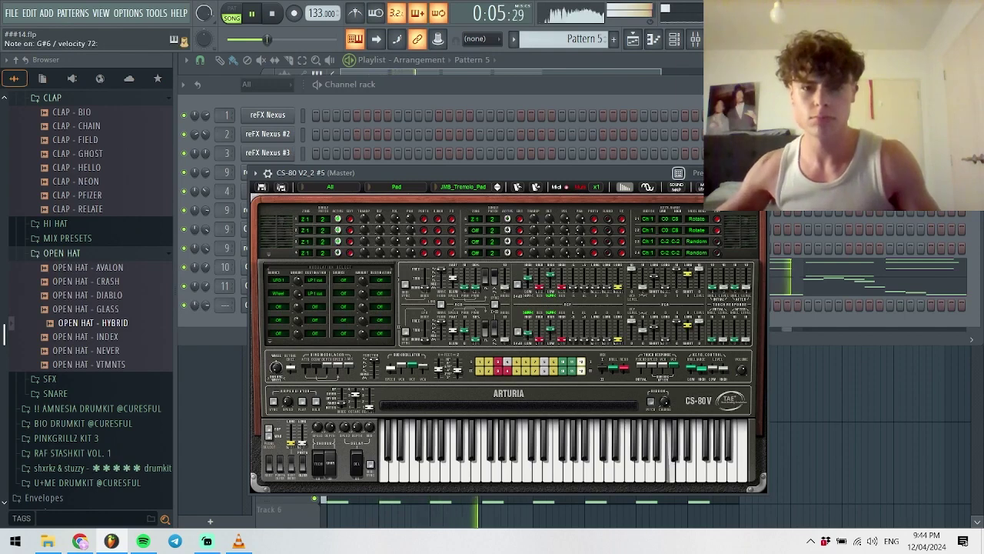
key("space")
key("Escape")
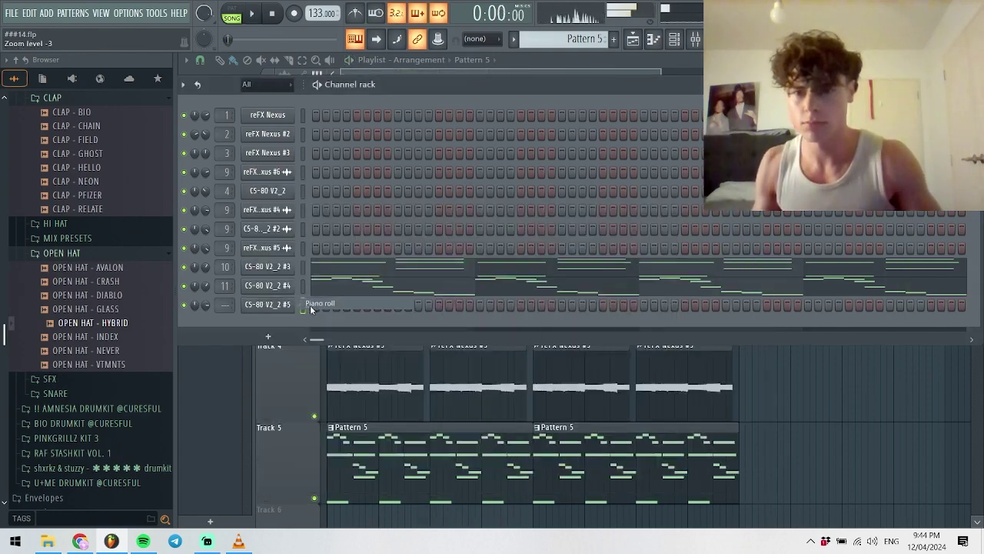
- Draw four one-bar notes, A#6, F6, A#6 and A#6, in the CS-80 V2_2 #5 piano roll
left_click(310, 305)
key("space")
left_click(585, 223)
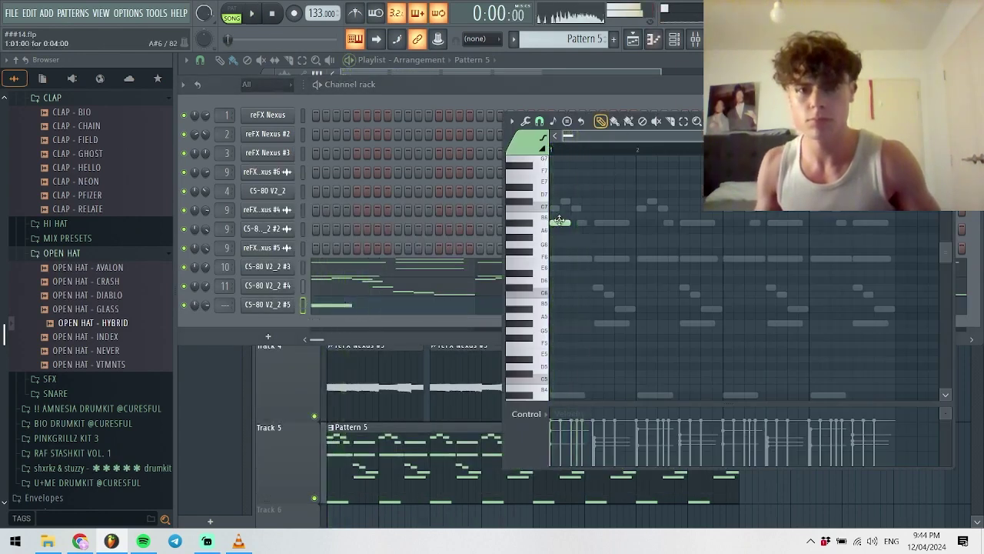
key("b")
mouse_move(638, 223)
left_mouse_down()
mouse_move(645, 266)
mouse_move(720, 287)
left_mouse_up()
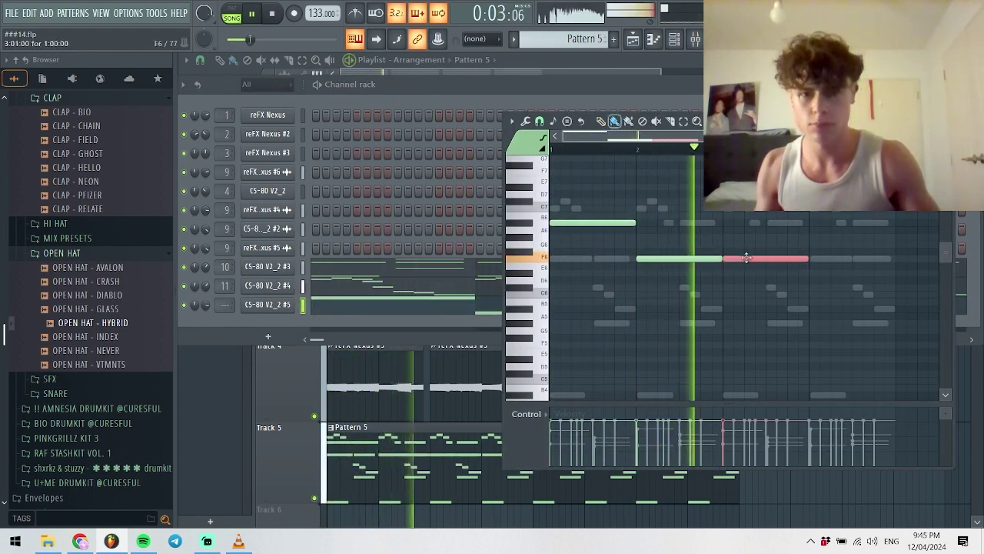
left_click_drag(758, 259, 758, 222)
key("ctrl+b")
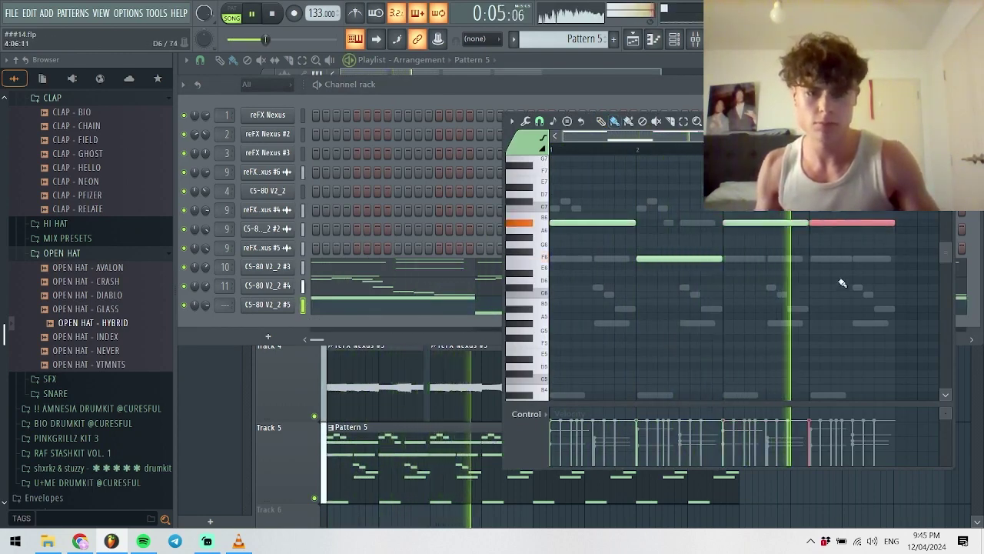
- Transpose all CS-80 V2_2 #5 notes down one octave and set the channel volume to 87%
key("ctrl+a")
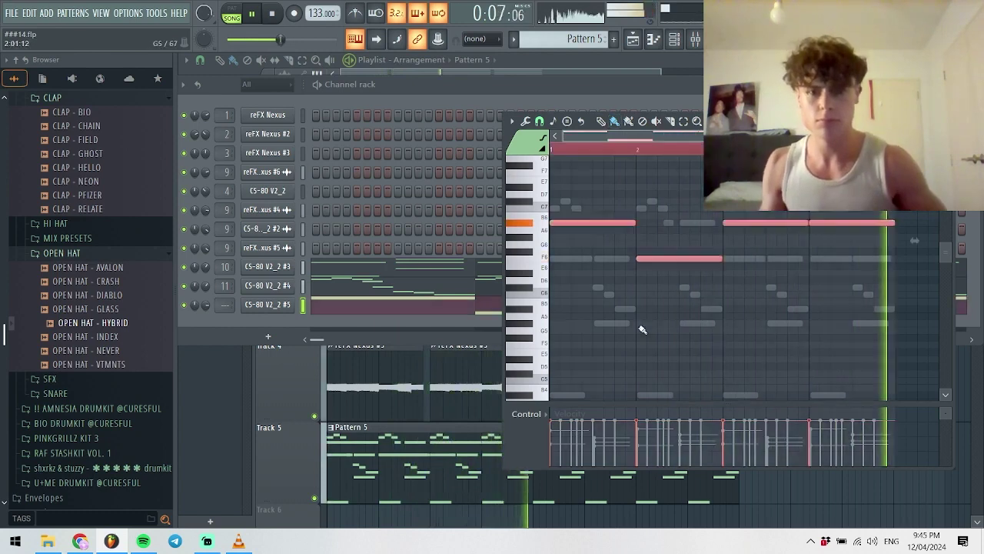
key("ctrl+Down")
key("F7")
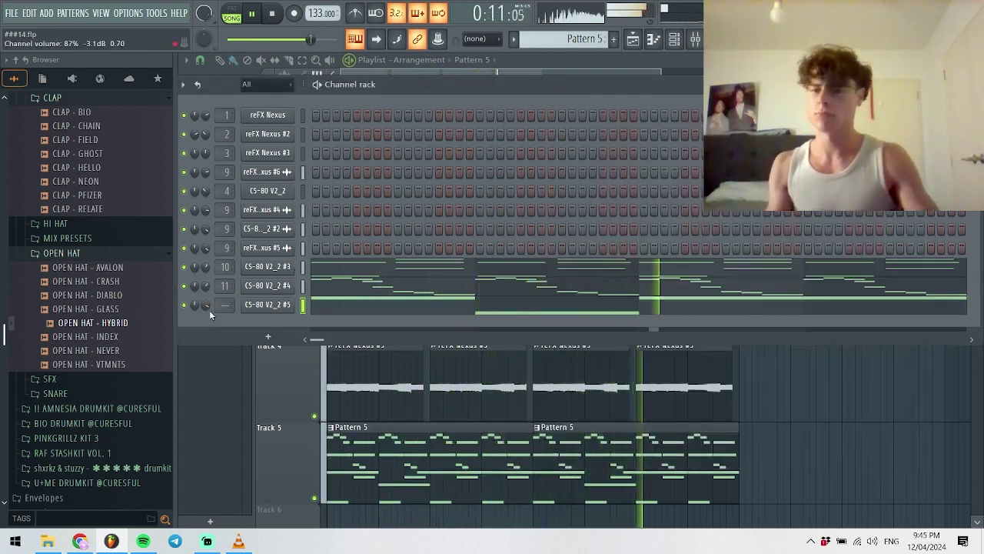
key("F7")
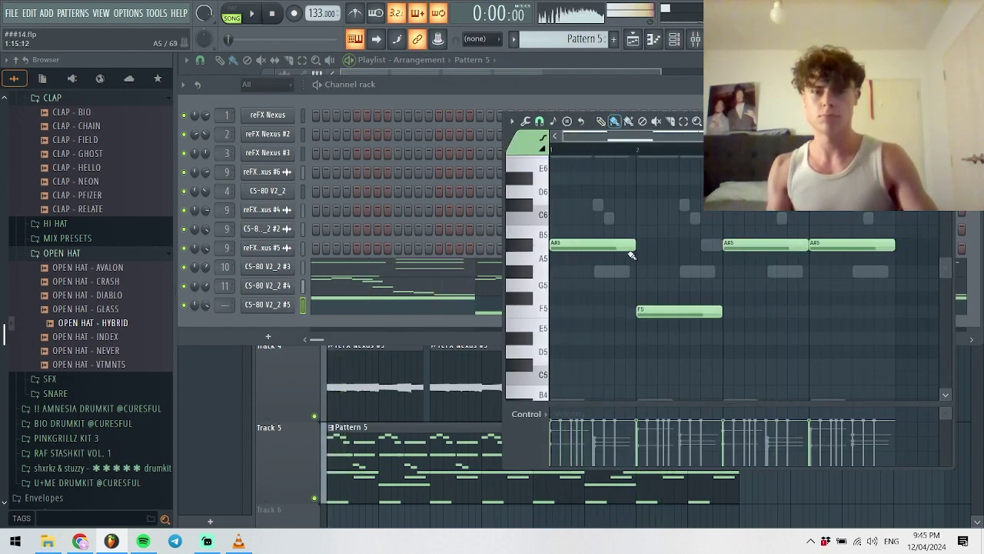
- Rework the first two bars into A#5, F5, G#5 and A#5, F5, D#5 notes and duplicate them over bars 3 and 4
left_click_drag(635, 245, 582, 244)
left_click(582, 300)
left_click_drag(582, 300, 584, 311)
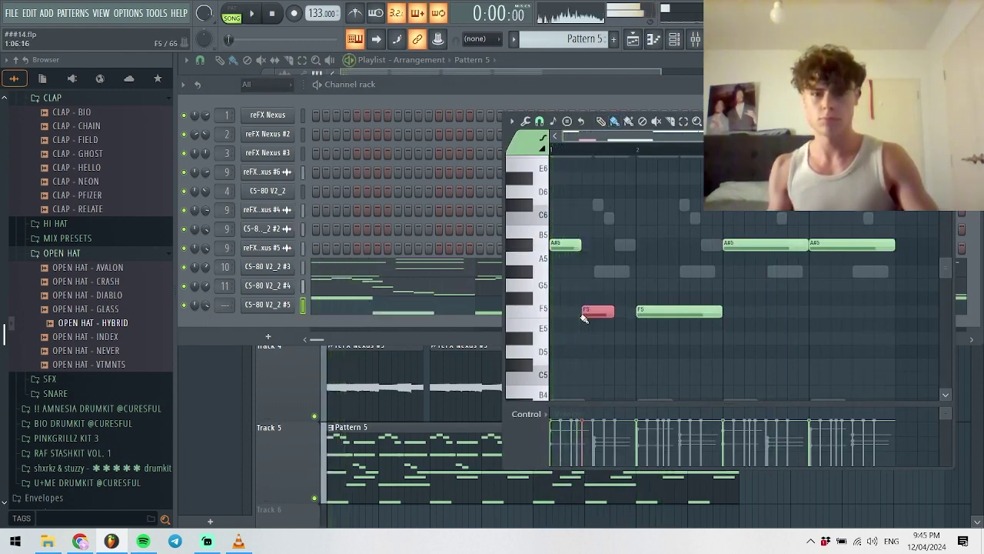
left_click_drag(687, 308, 635, 271)
left_click_drag(640, 228, 610, 262)
key("ctrl+b")
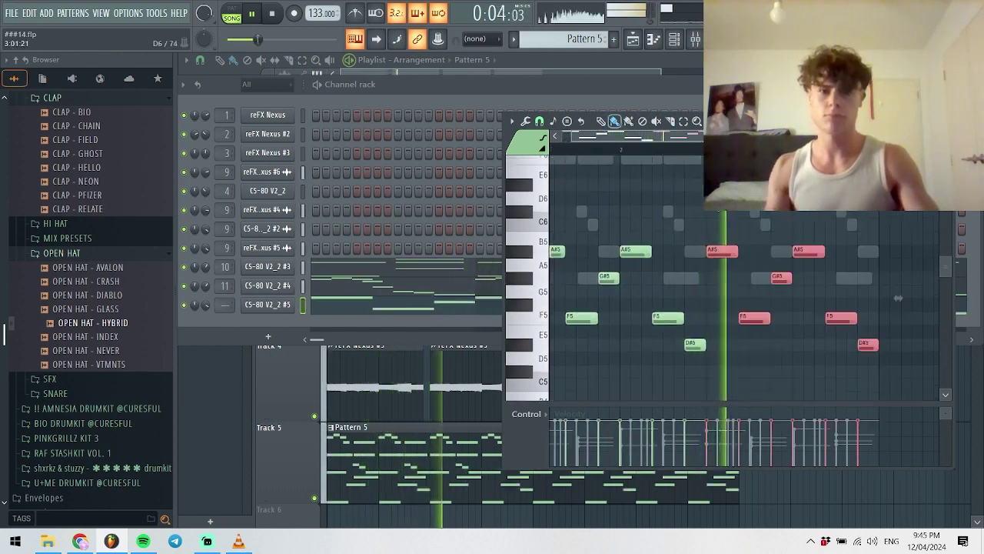
- Set the CS-80 V2_2 #5 channel volume to 77% and route the channel to mixer insert 12
key("F7")
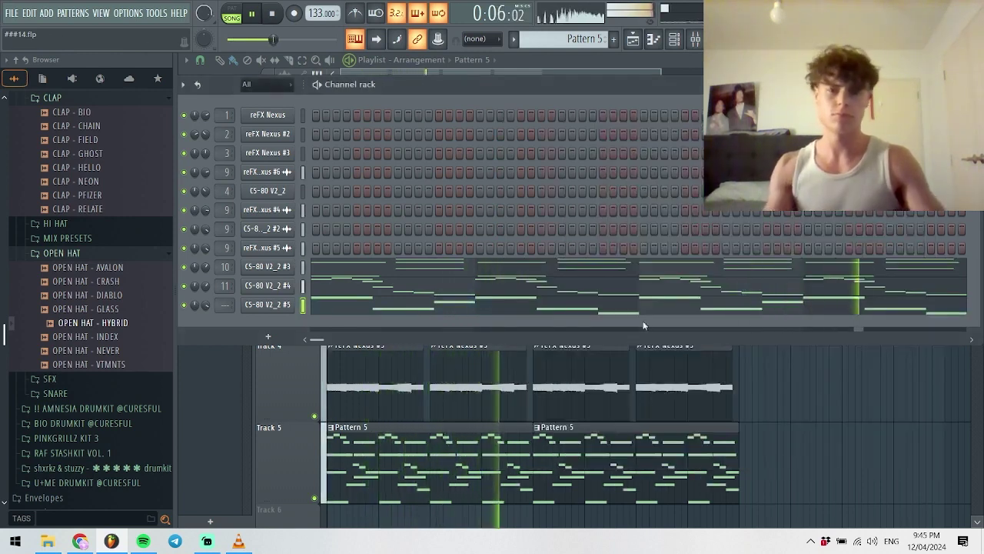
key("F7")
key("F7")
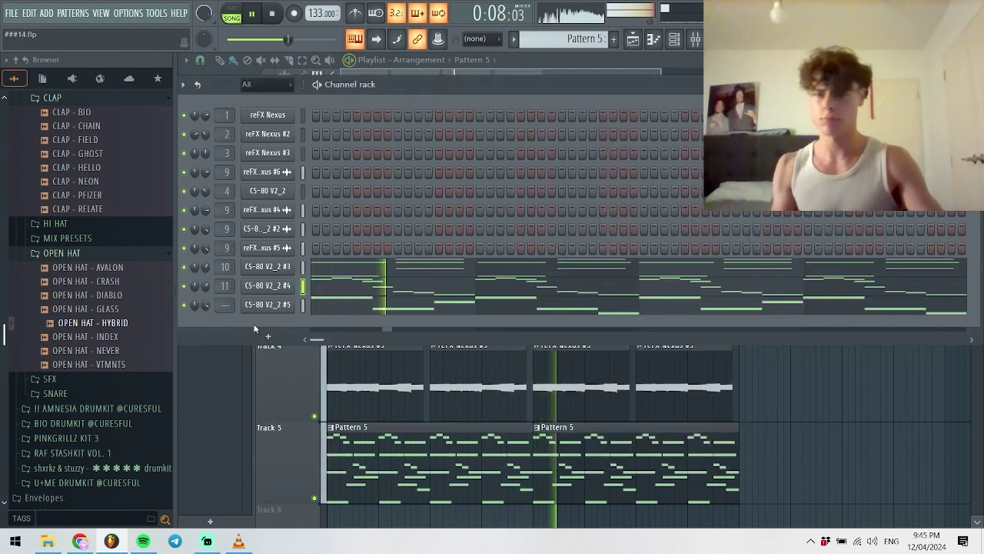
left_click(212, 306)
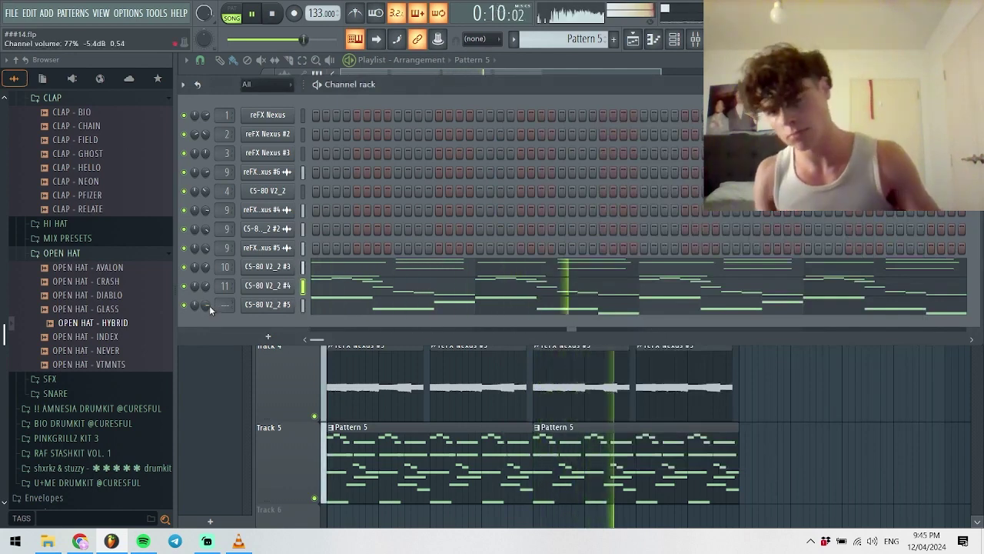
key("F9")
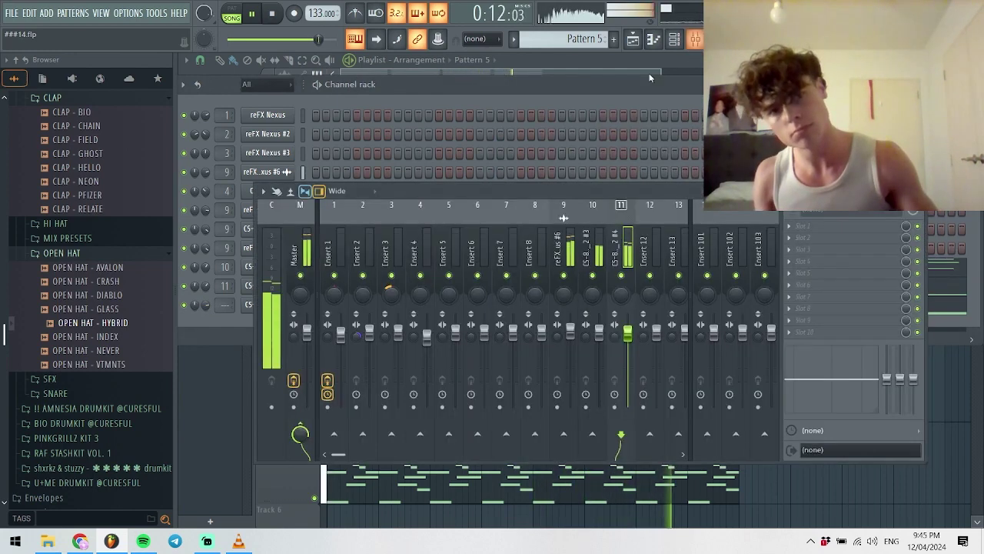
left_click(643, 254)
key("ctrl+l")
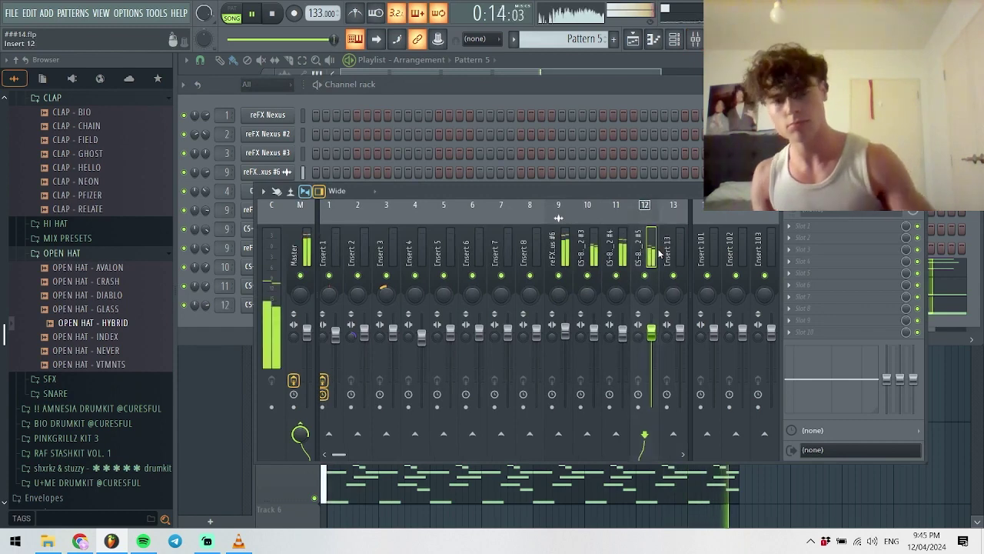
- Mute the reFX Nexus #6 insert and shape the CS-80 V2_2 #4 insert EQ with a 14.4 dB low cut at 146 Hz and a 2.2 dB boost at 1.7 kHz
left_click(561, 265)
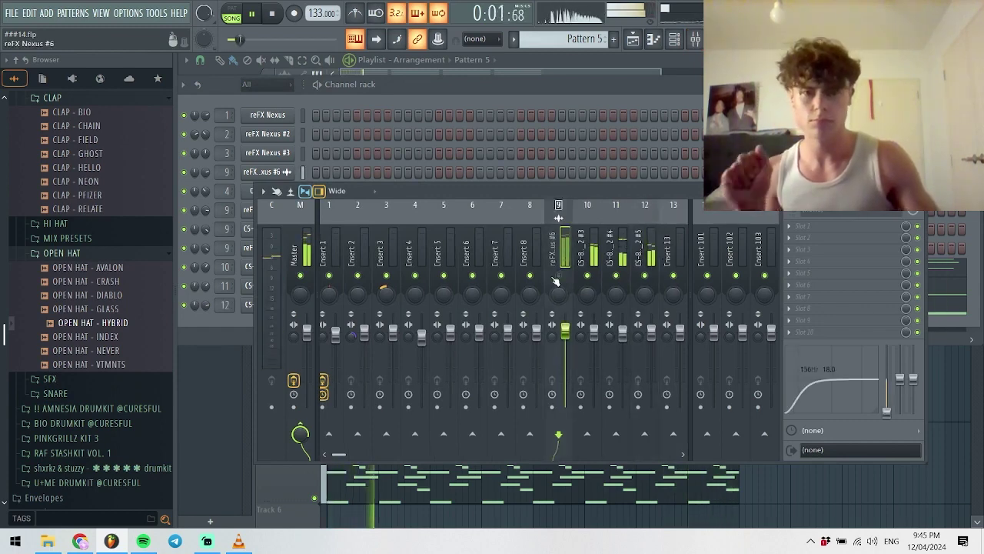
left_click(592, 254)
left_click(608, 238)
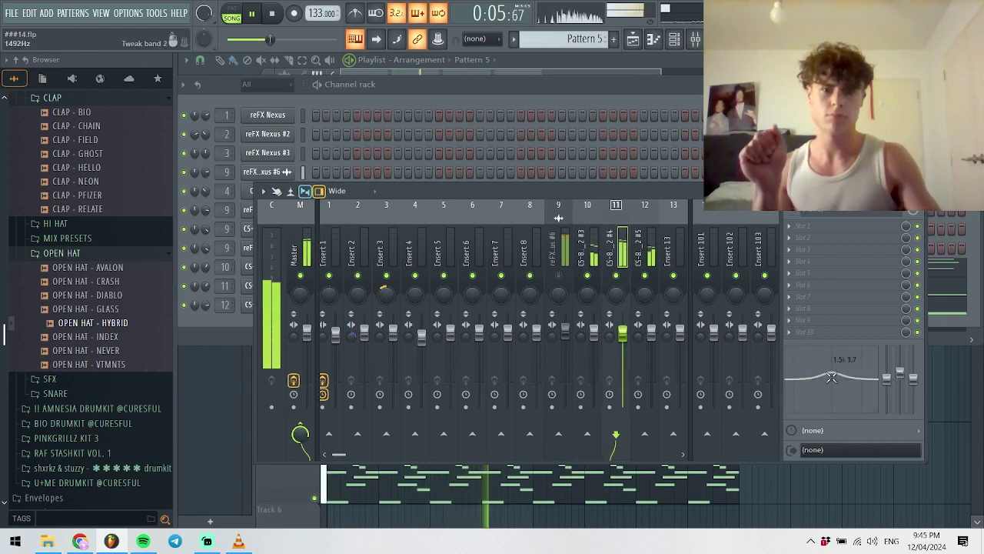
left_click_drag(841, 379, 801, 407)
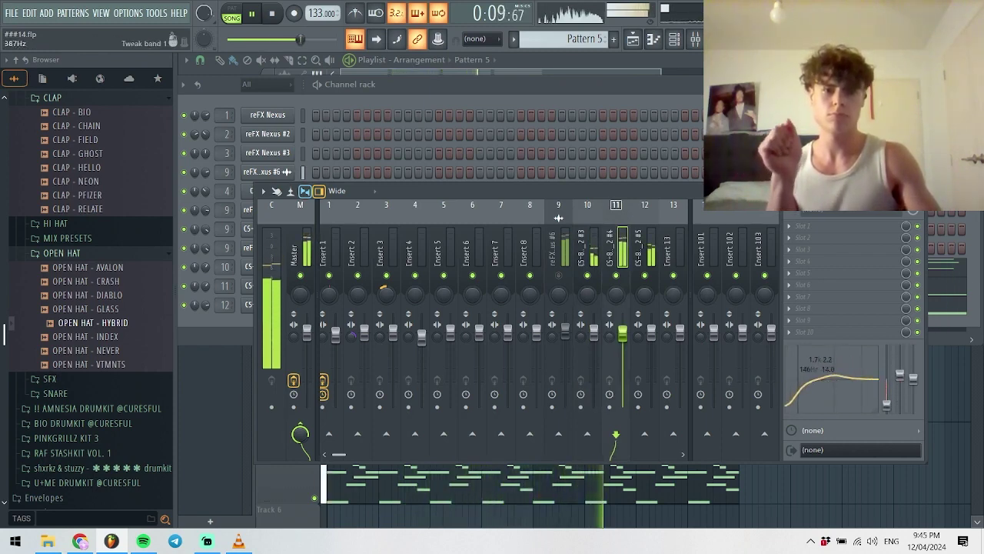
- Load Fruity Flangus into the first effect slot of the CS-80 V2_2 #4 mixer insert
left_click(809, 225)
mouse_move(804, 237)
left_click(506, 485)
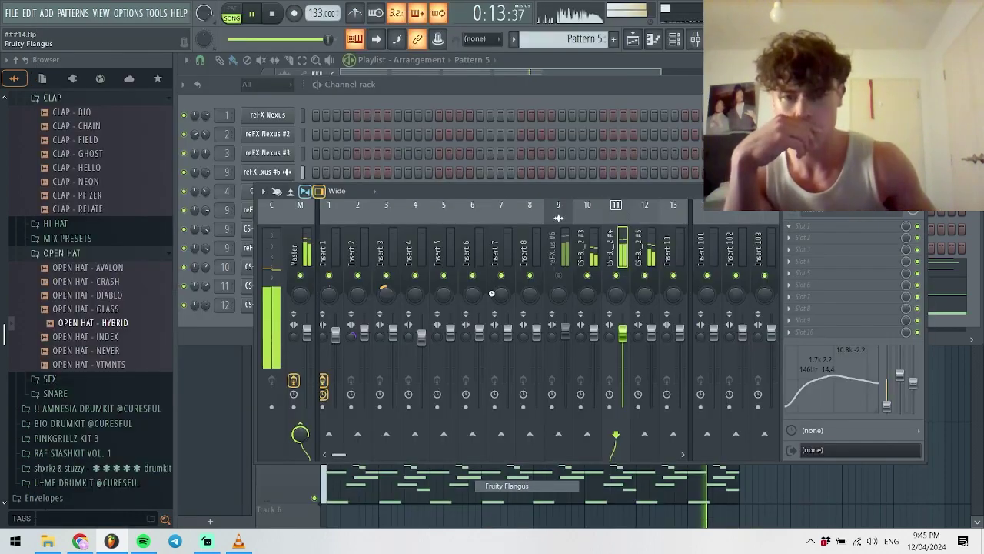
left_click(926, 264)
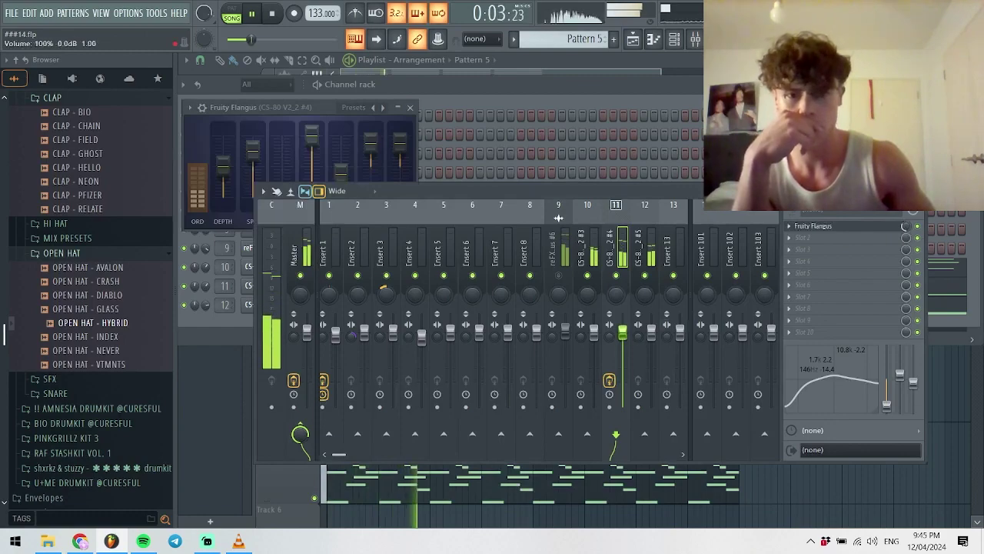
- Load Gross Beat on the CS-80 V2_2 #3 mixer insert, choose the Sidechain volume preset and set its volume mix to 67%
left_click(594, 332)
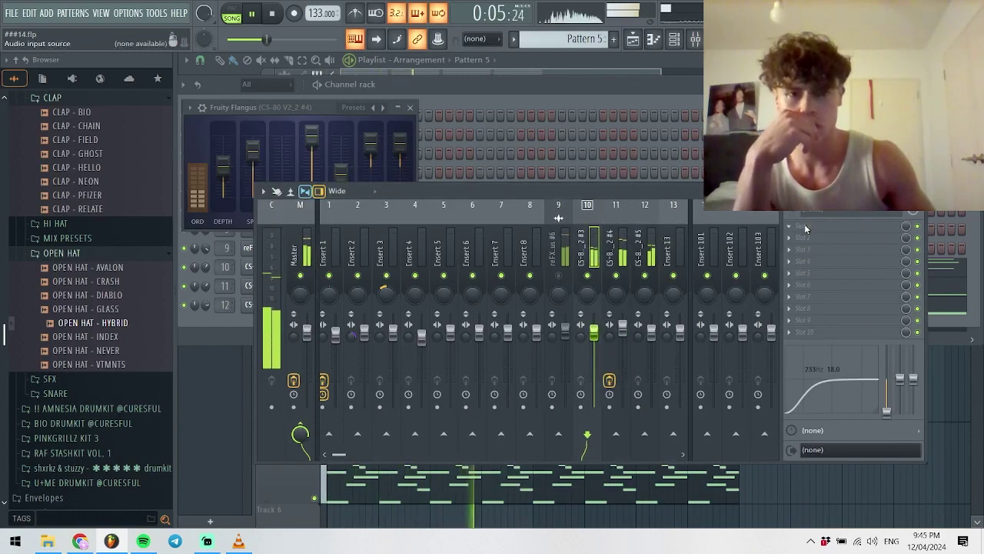
key("F1")
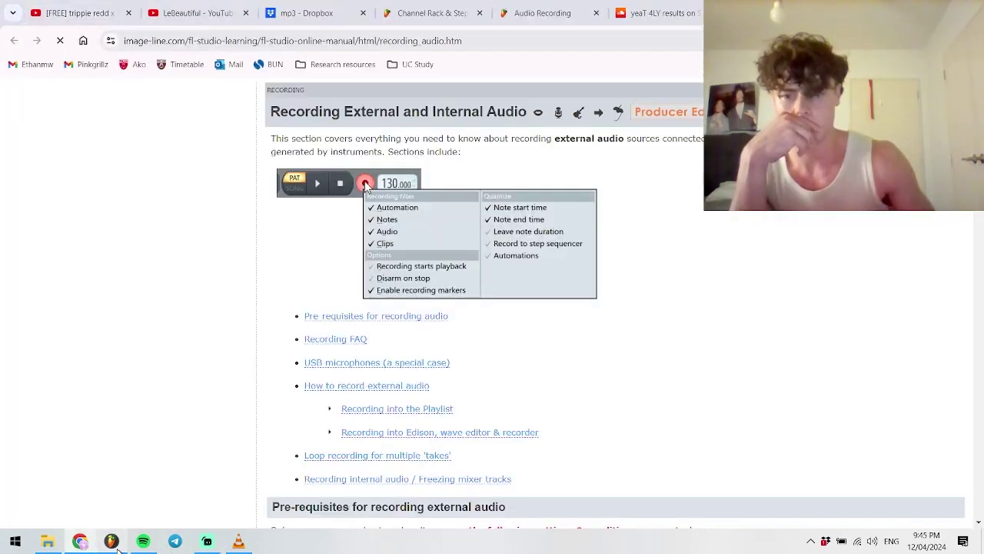
left_click(112, 542)
left_click(807, 235)
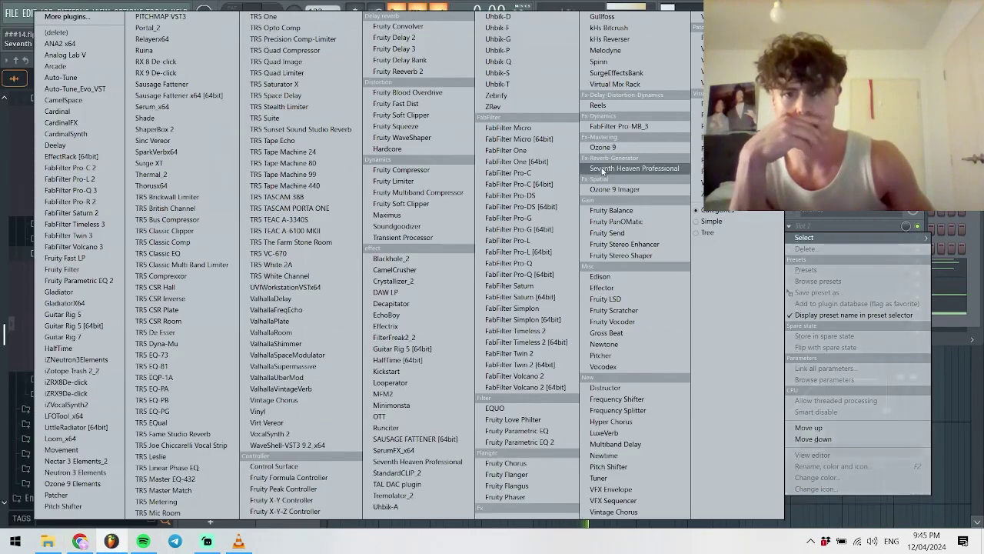
left_click(589, 332)
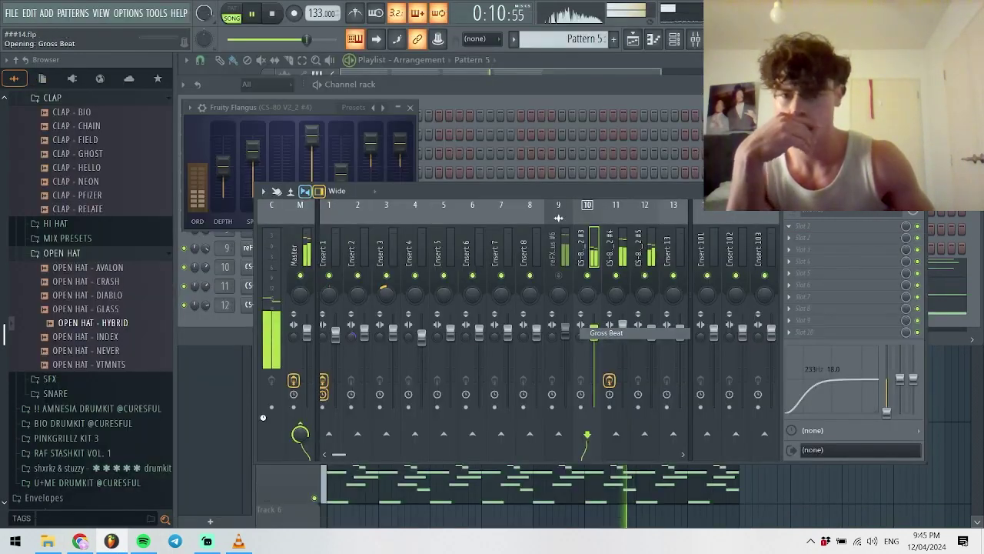
left_click(326, 473)
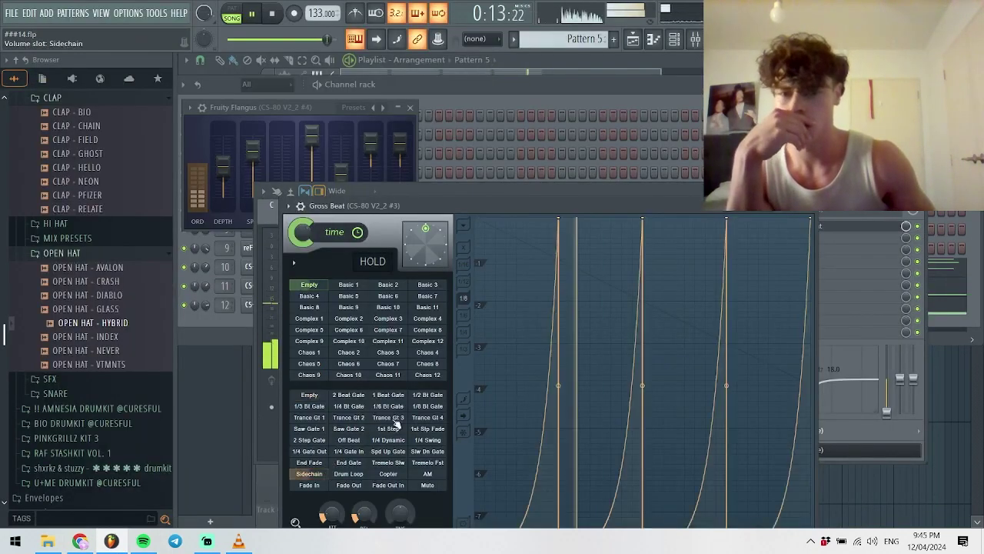
left_click_drag(420, 216, 437, 160)
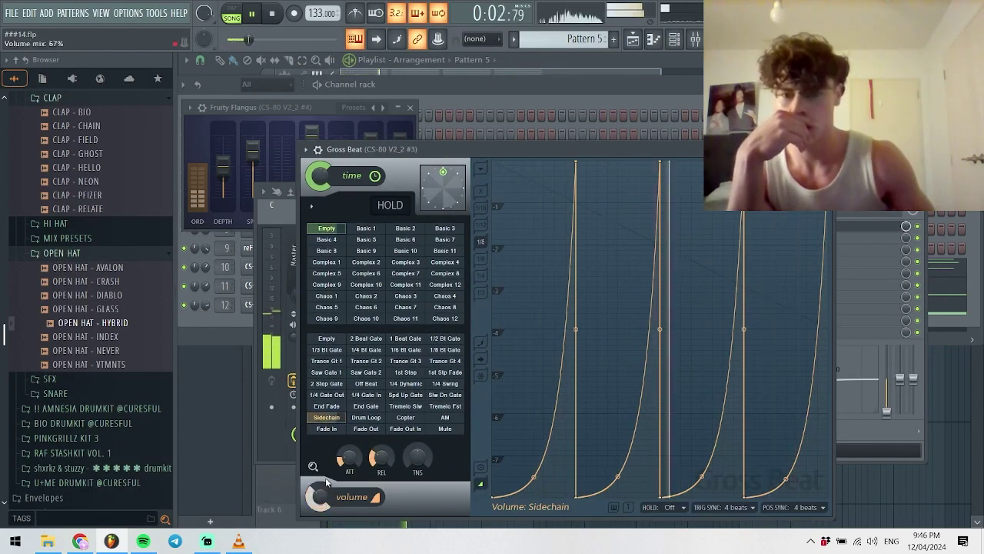
key("F9")
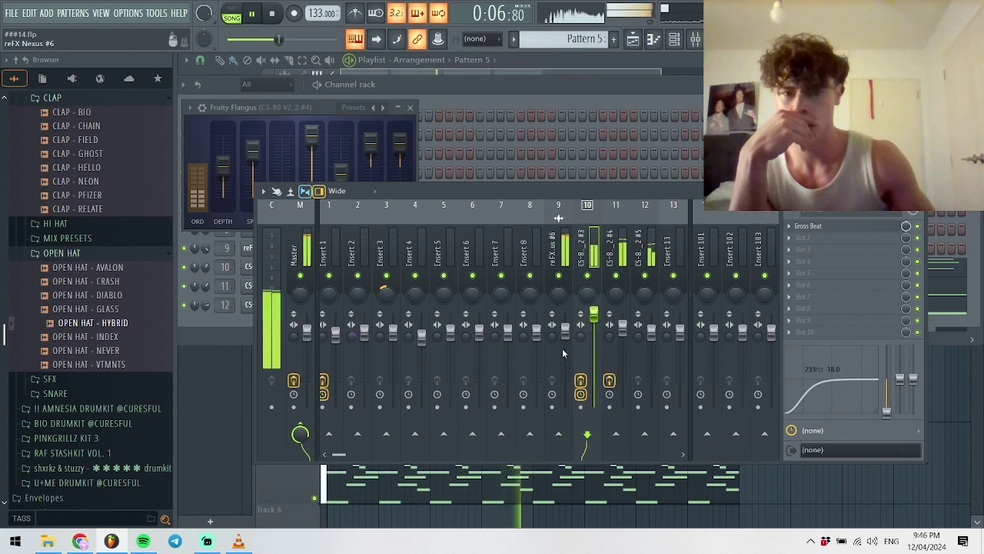
- Lower the reFX Nexus #6 fader and route mixer inserts 9 to 12 only to insert 13
left_click_drag(565, 329, 565, 348)
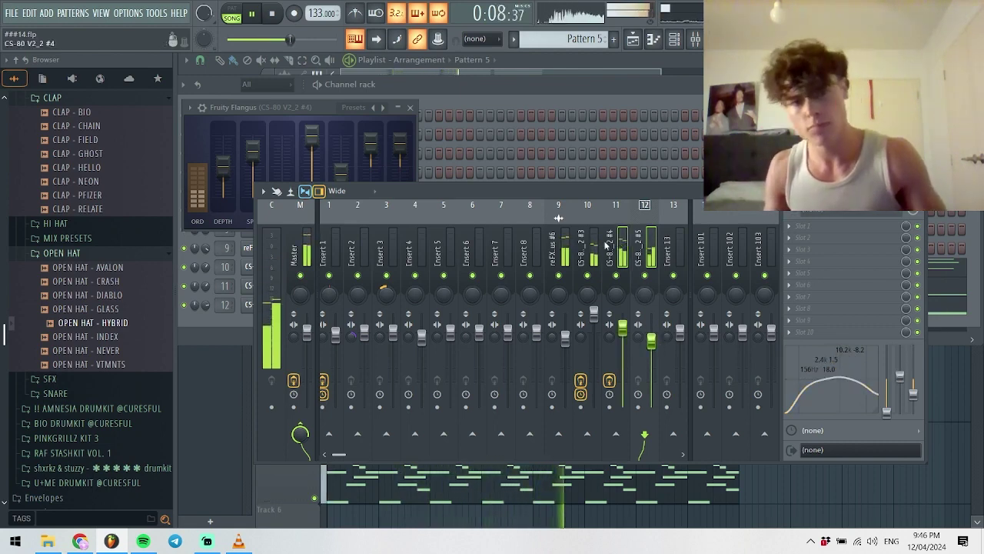
scroll(616, 244, "down", 8)
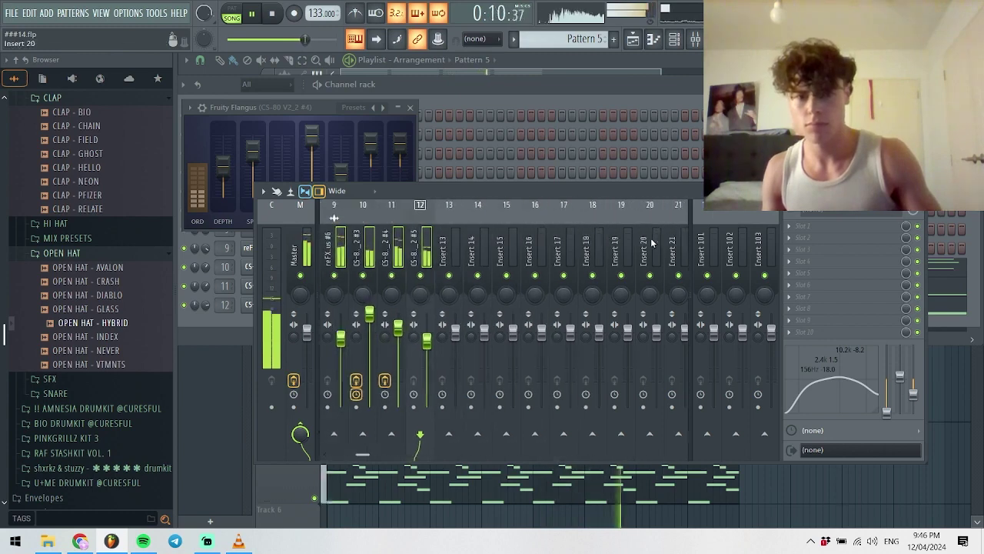
right_click(451, 456)
left_click(469, 444)
left_click(463, 343)
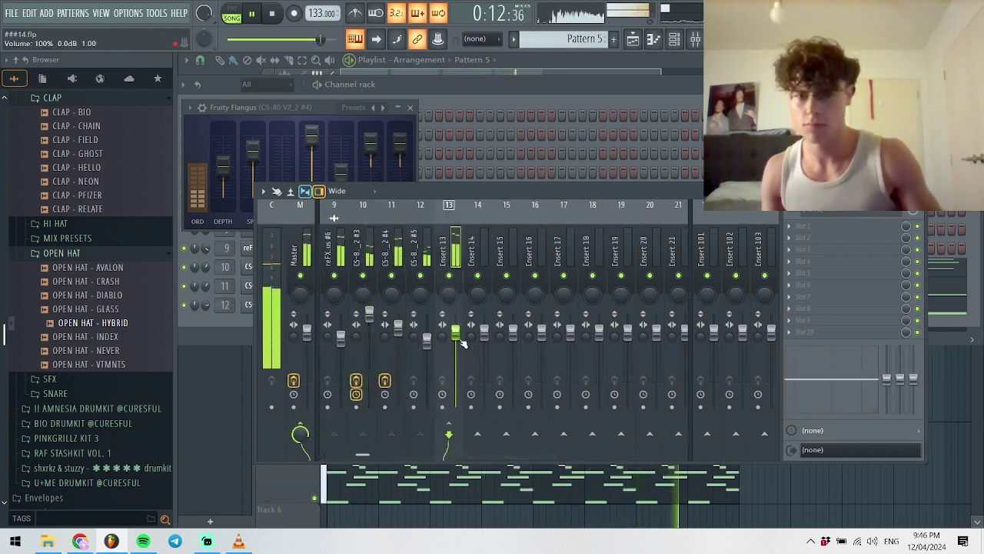
- Add Fruity Parametric EQ 2 to insert 13, cut the lows around 219 Hz and the top highs, and lower the insert's fader
left_click(845, 250)
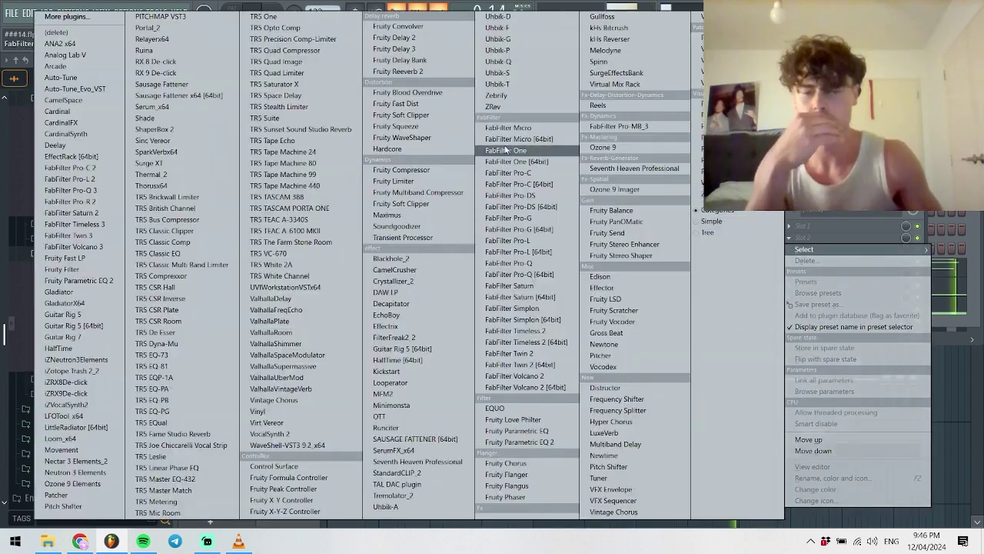
left_click(517, 443)
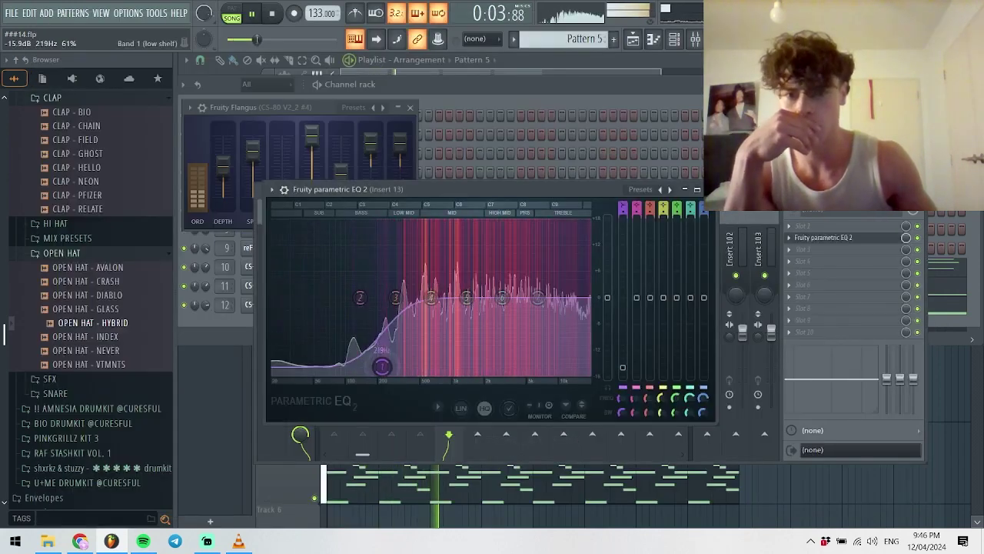
left_click_drag(537, 297, 589, 324)
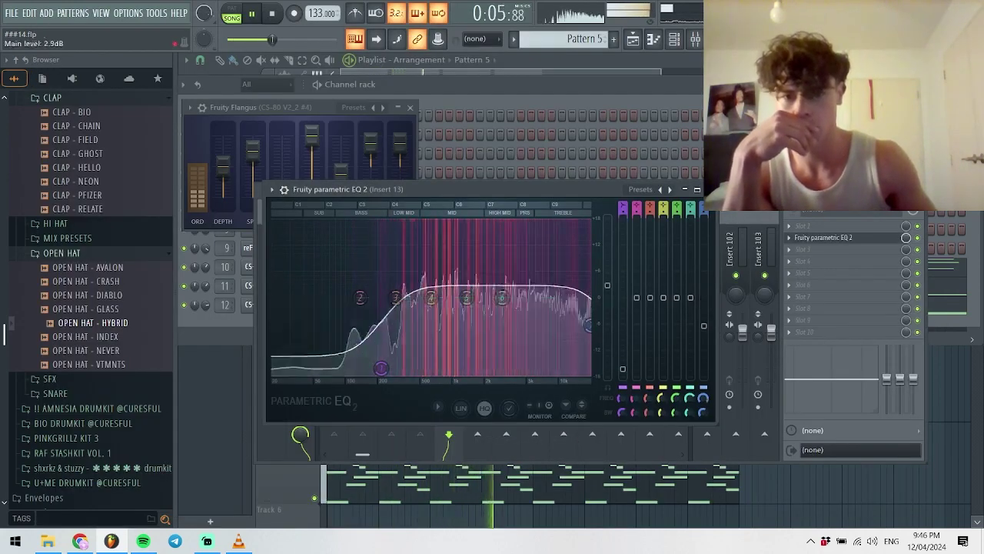
left_click_drag(467, 298, 487, 294)
left_click(262, 369)
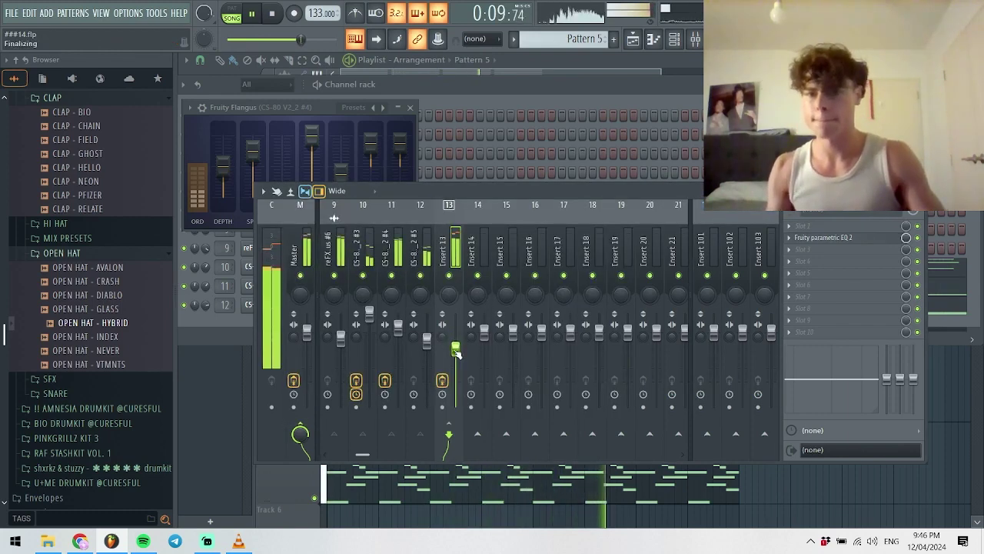
key("F9")
key("F9")
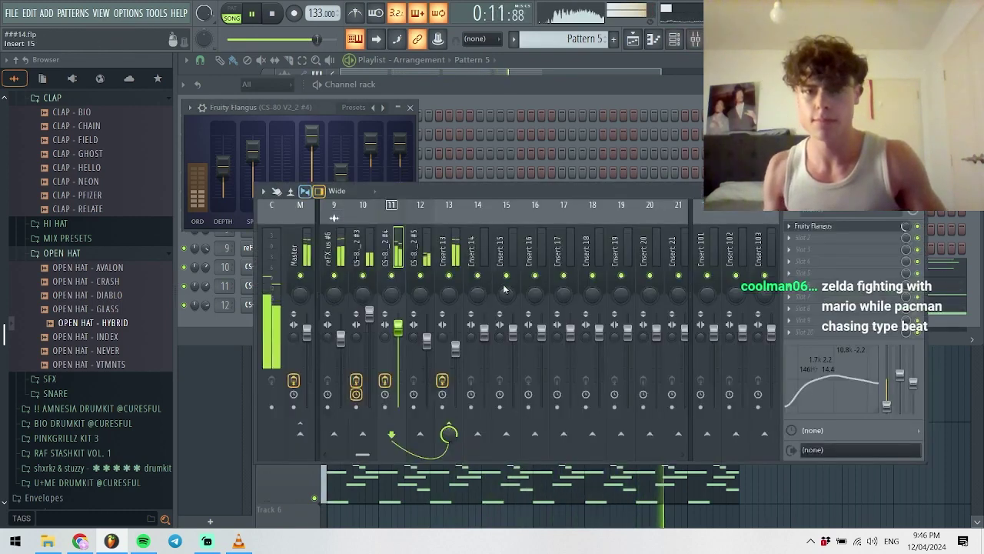
left_click(455, 346)
key("F9")
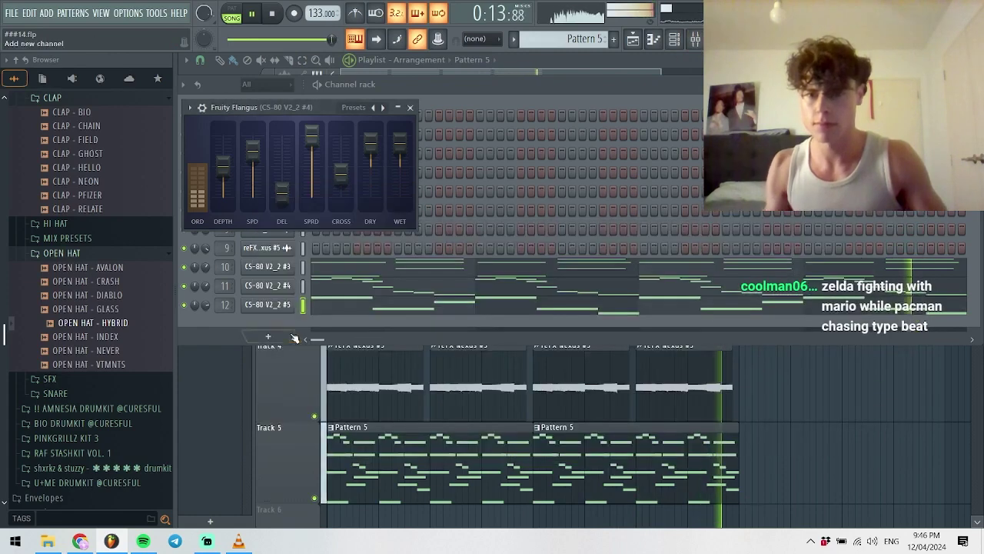
- Add another CS-80 V2_2 channel, audition allDead and load the StarsAREquiet preset from the Keyboard category
left_click(253, 327)
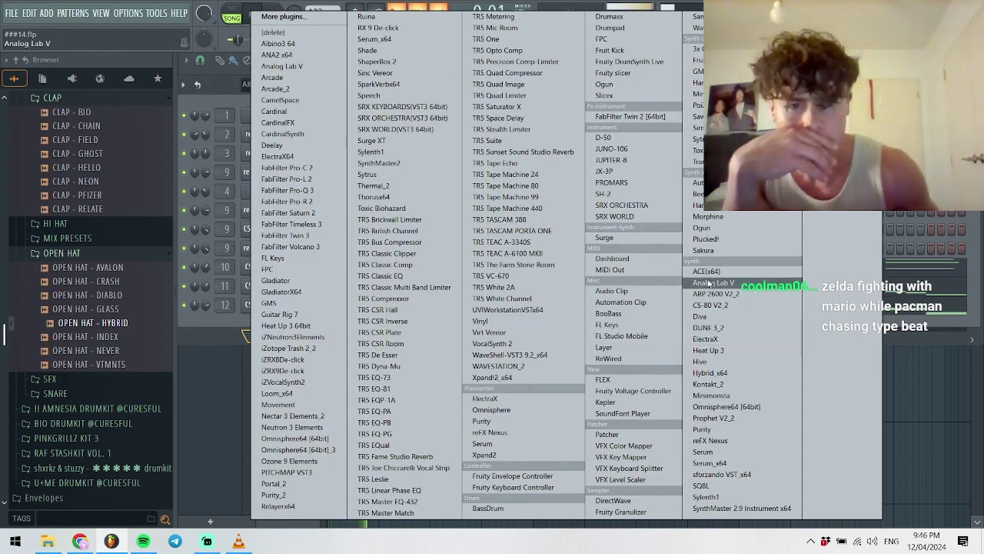
left_click(704, 304)
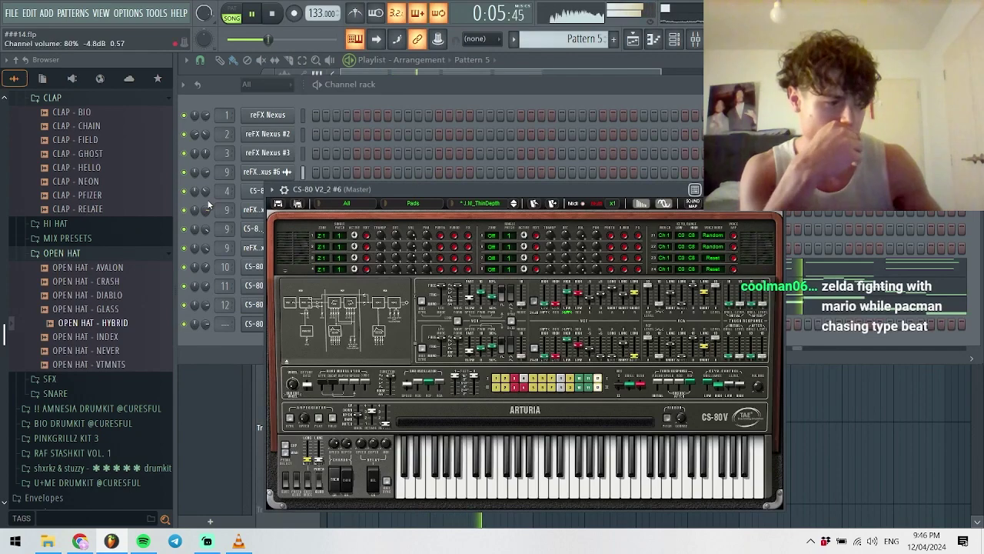
left_click(385, 207)
mouse_move(454, 203)
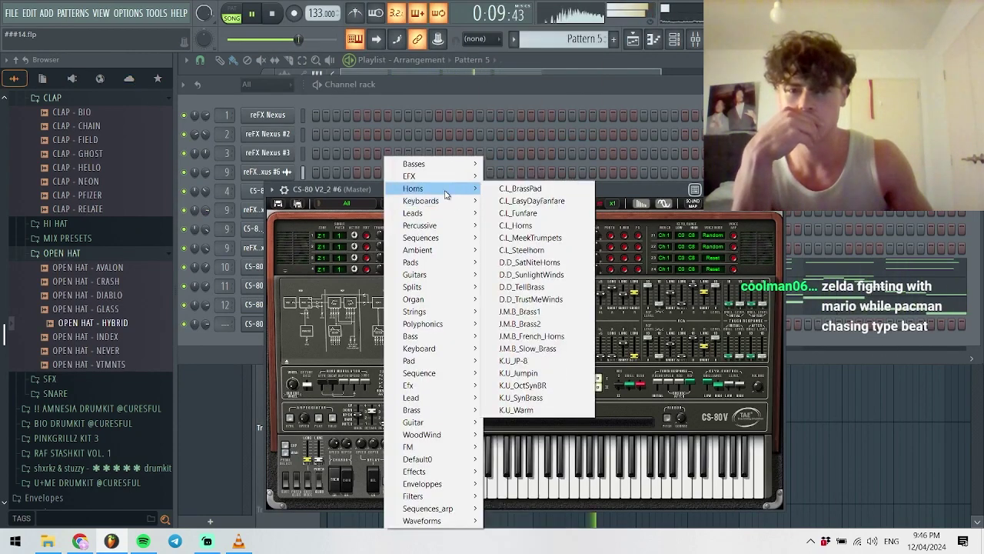
mouse_move(411, 265)
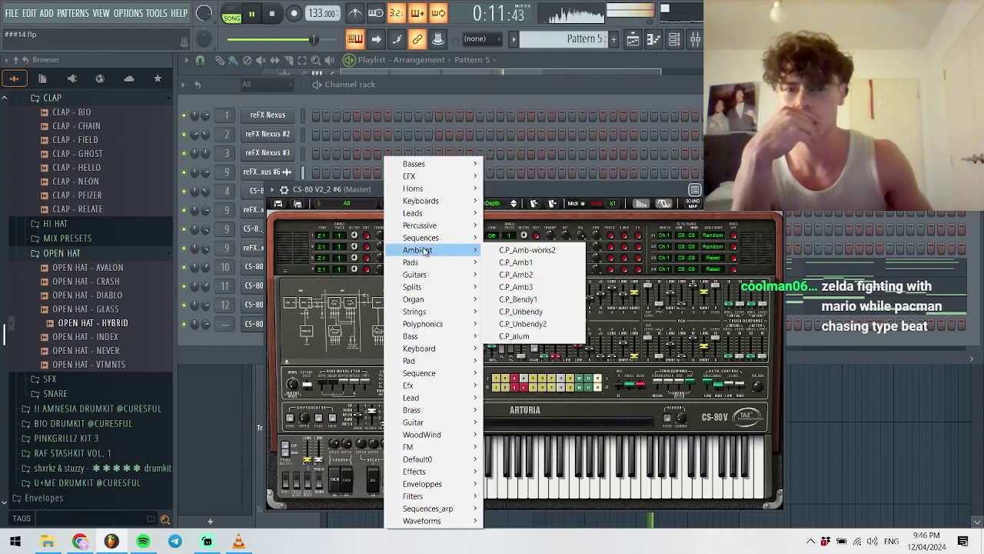
mouse_move(419, 349)
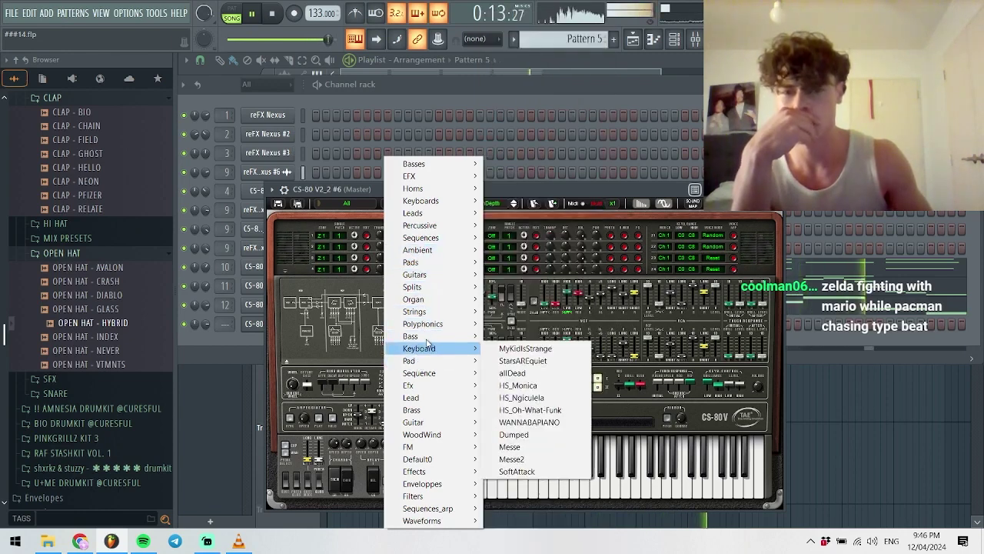
mouse_move(443, 336)
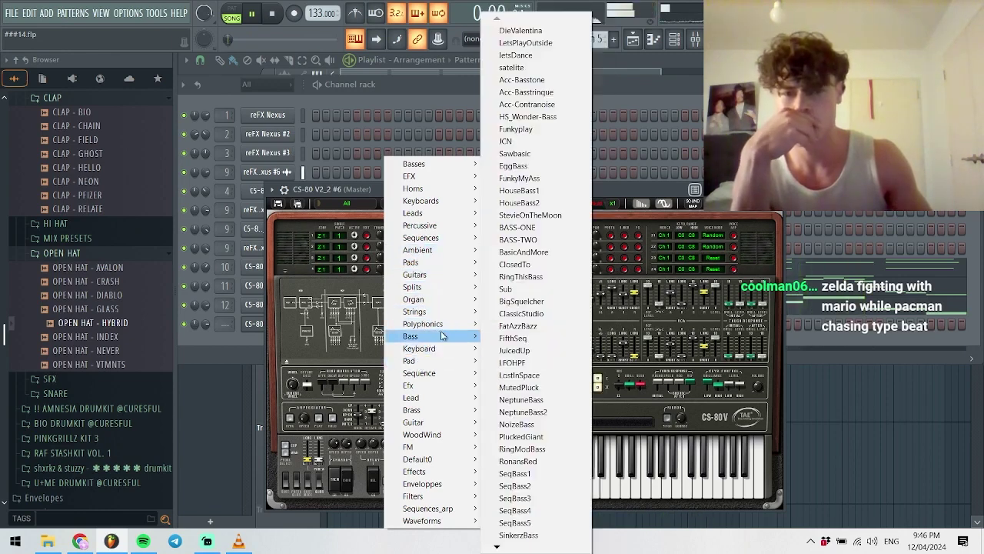
left_click(515, 349)
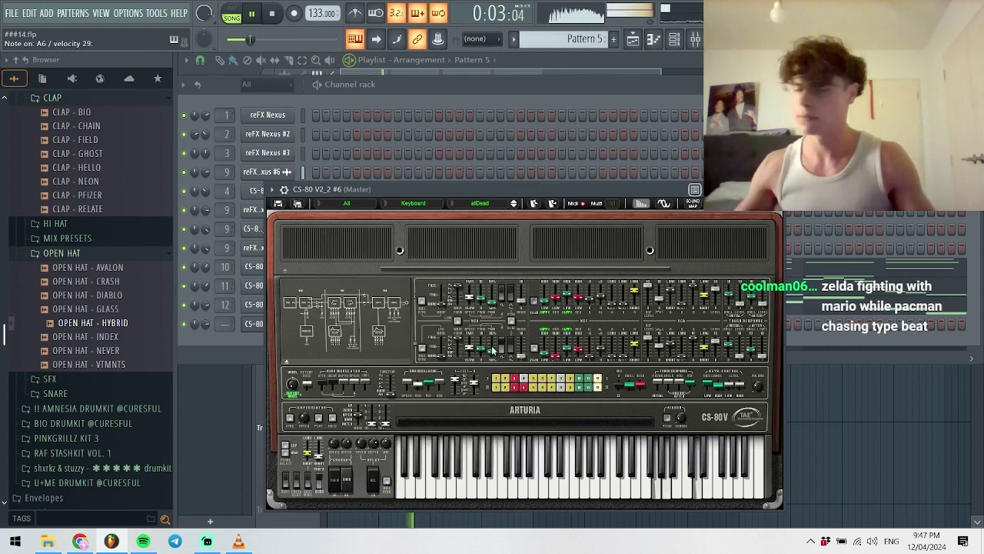
left_click(513, 203)
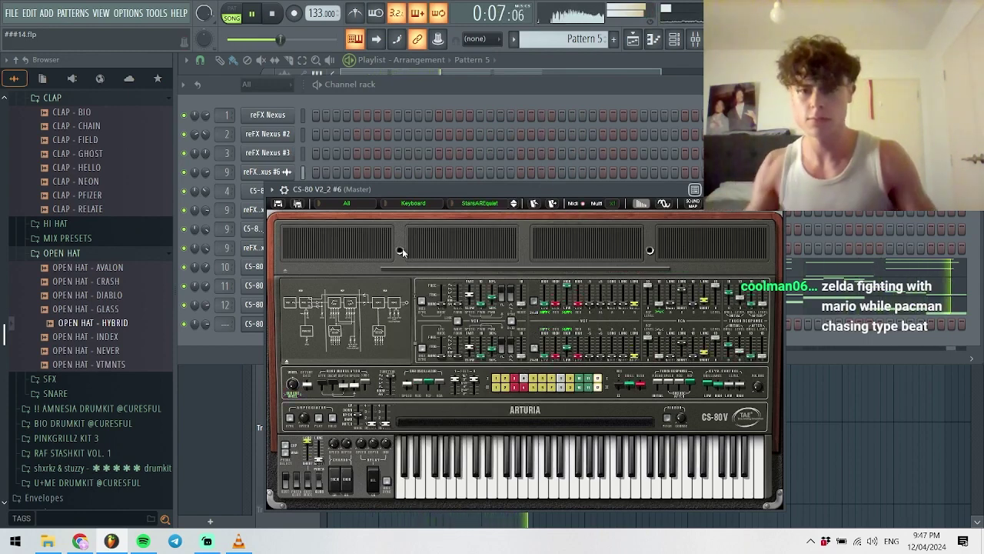
- Place an F3 note over the first three beats of bar 1 in the CS-80 V2_2 #6 piano roll and discard the trial F#3 after it
left_click(266, 323)
right_click(289, 317)
left_click(315, 322)
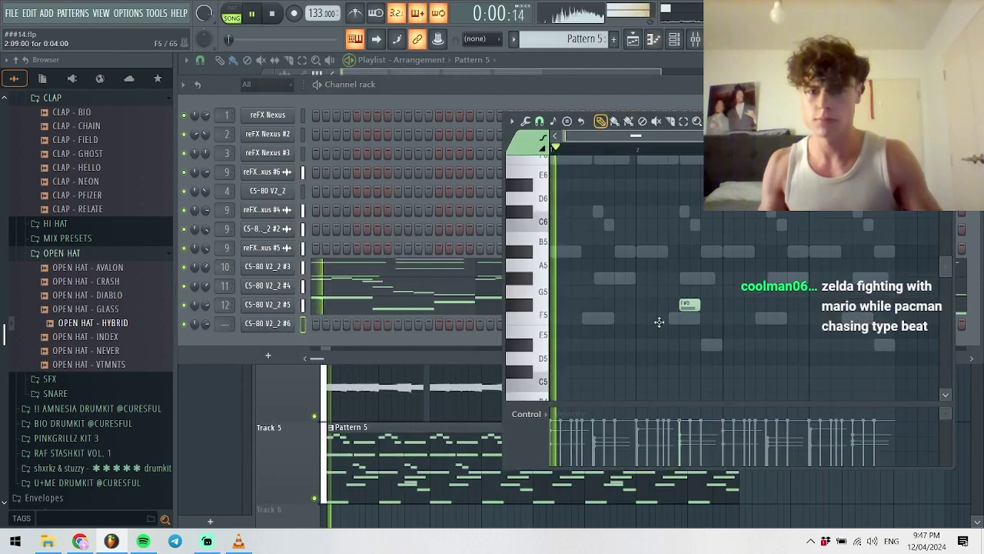
scroll(615, 338, "down", 4)
left_click(558, 384)
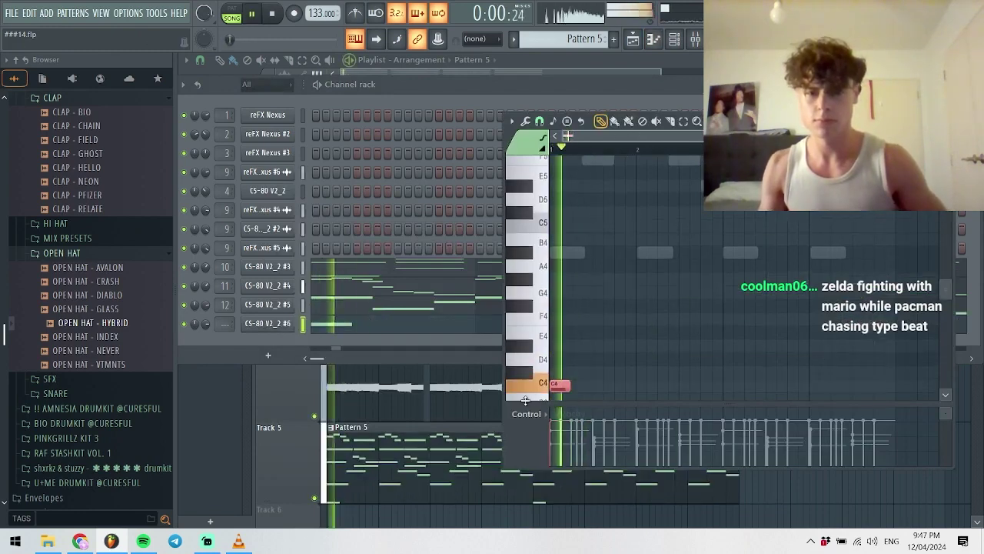
left_click_drag(525, 400, 525, 400)
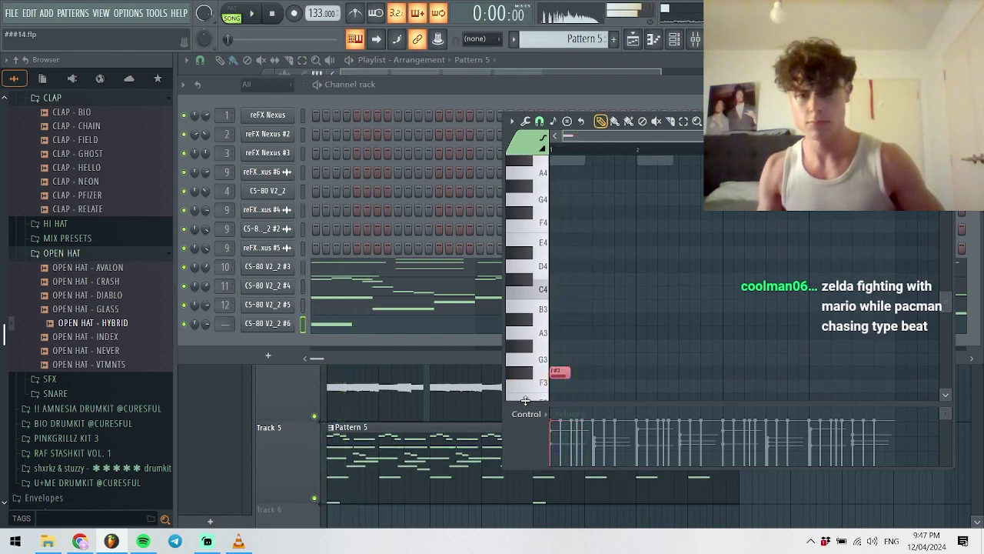
key("space")
left_click(617, 373)
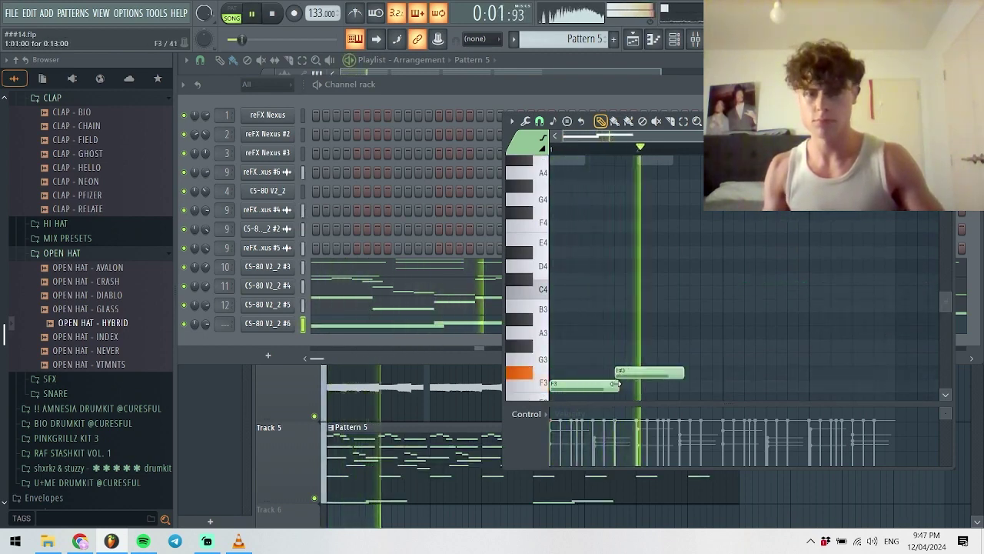
left_click_drag(615, 383, 612, 383)
right_click(661, 372)
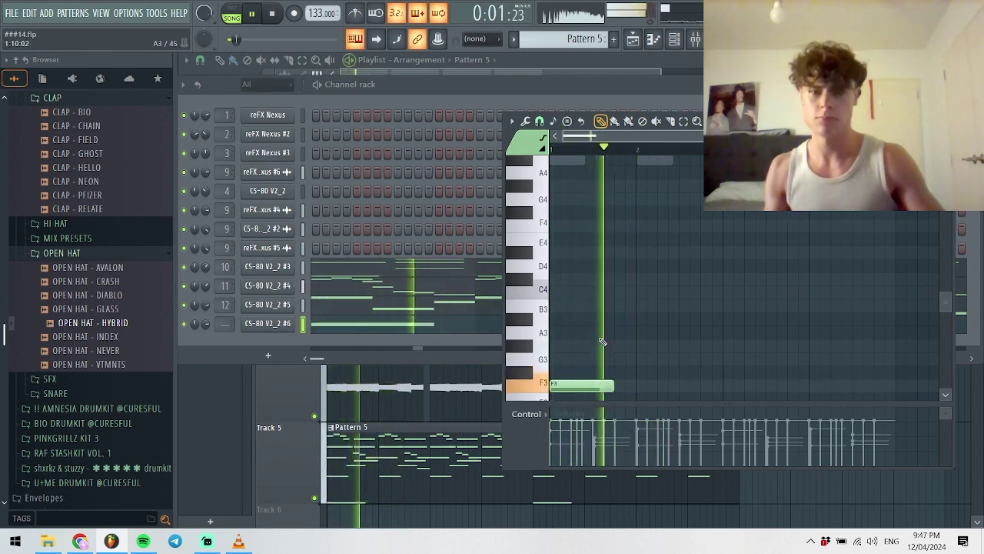
- Follow the F3 note with a G#3 note and a C#3 note that starts at 2:09 and ends with bar 2
left_click(619, 346)
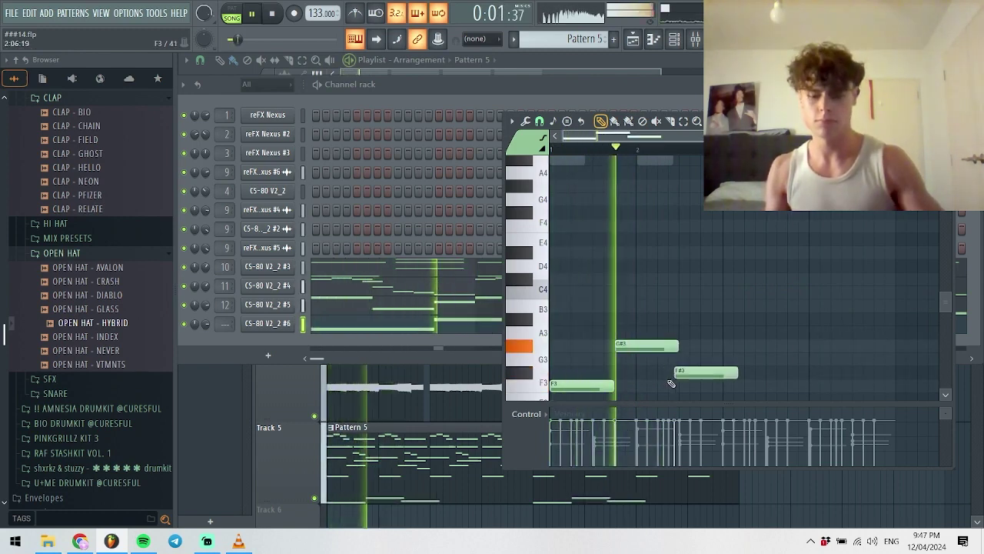
left_click(676, 372, "shift")
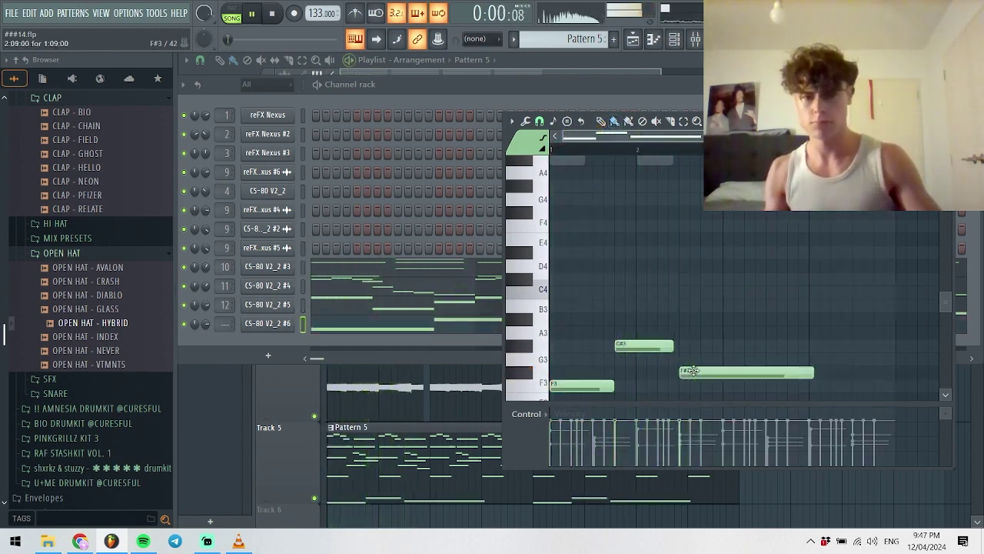
left_click_drag(692, 370, 725, 385)
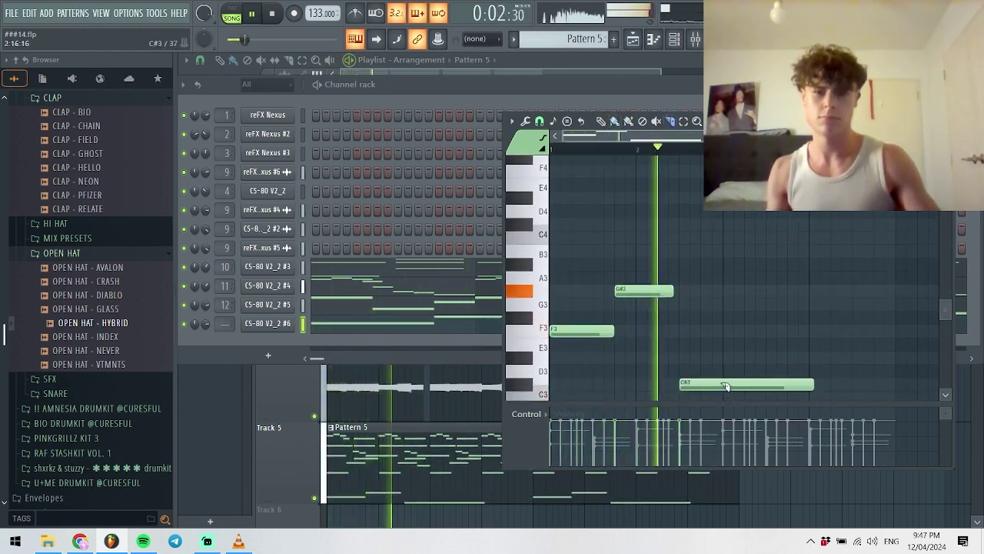
left_click(725, 386)
- Duplicate the three-note phrase across bars 3 and 4, test it an octave higher and return it to its original octave
key("ctrl+a")
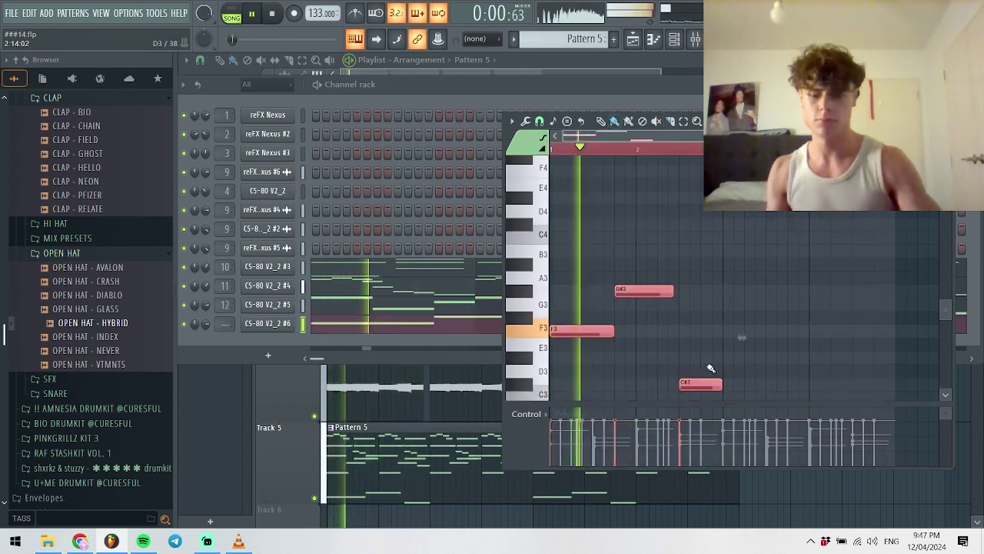
key("ctrl+b")
key("ctrl+Up")
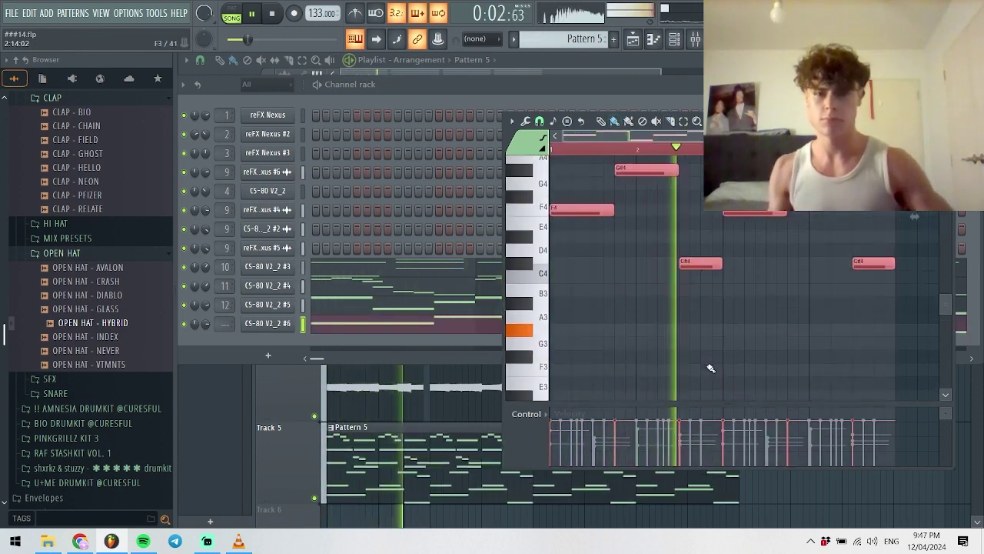
key("ctrl+Down")
key("ctrl+d")
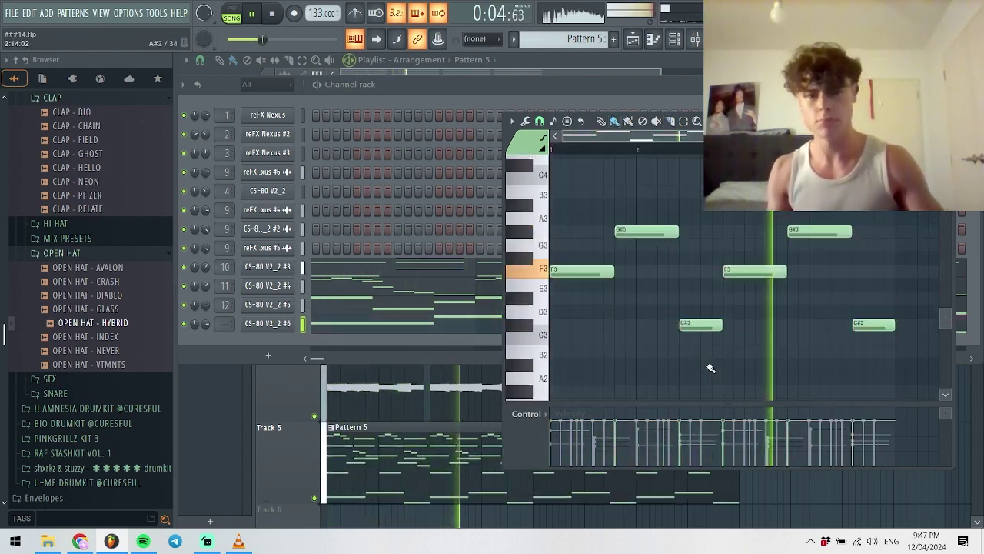
- Paste a copy of the phrase over itself and transpose the copy so that it starts on A#3
key("ctrl+v")
key("ctrl+Up")
key("Down")
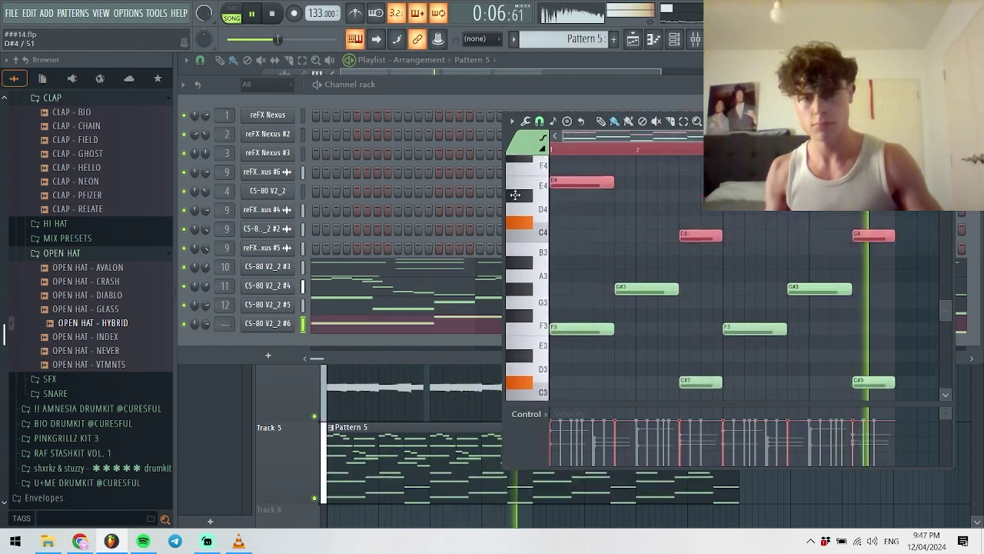
key("Up")
scroll(515, 182, "up", 2)
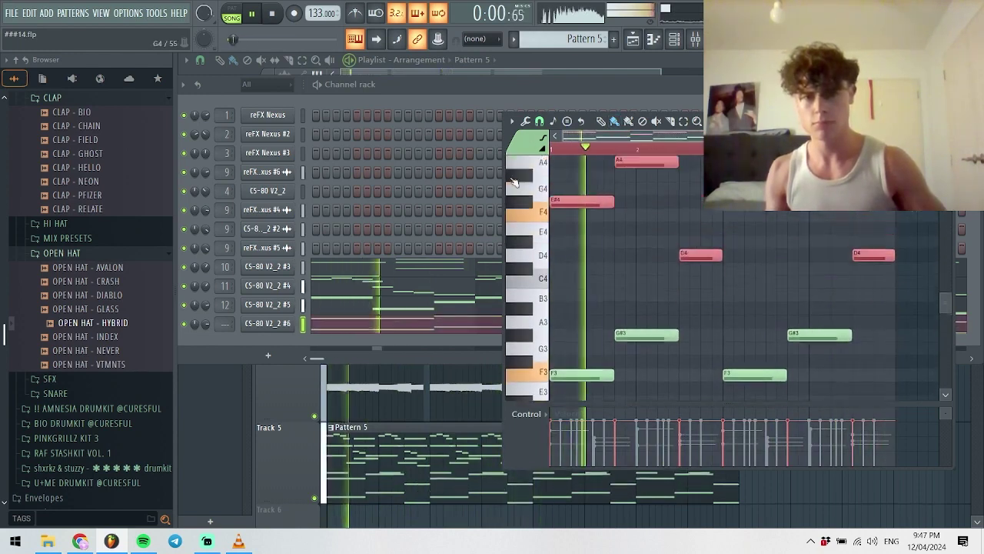
key("Down")
key("Down")
key("Down")
key("Down")
key("Down")
key("Down")
key("Down")
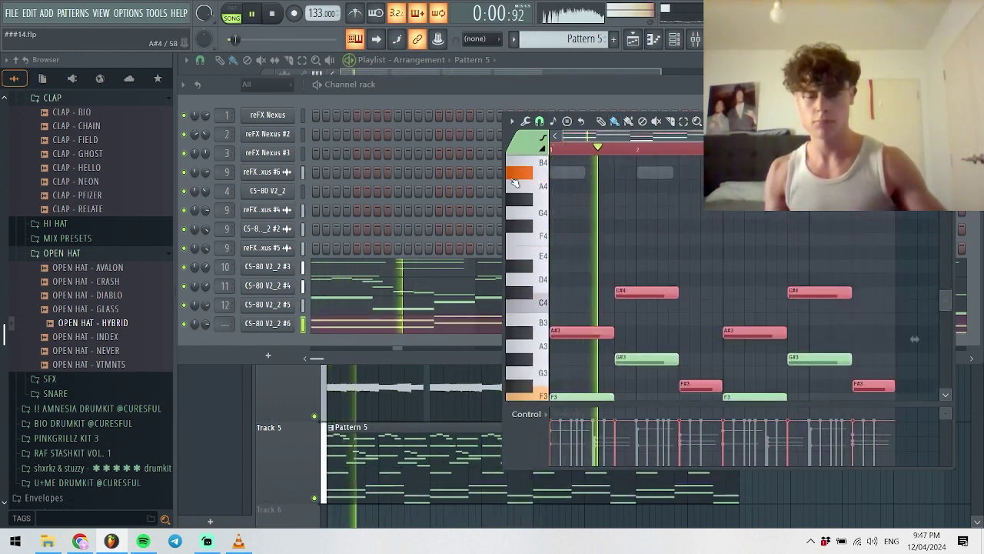
- Raise the harmony copy one octave so that it starts on A#4, and play the part again
key("ctrl+Up")
scroll(517, 182, "up", 1)
key("space")
key("ctrl+Up")
left_click(567, 209)
key("space")
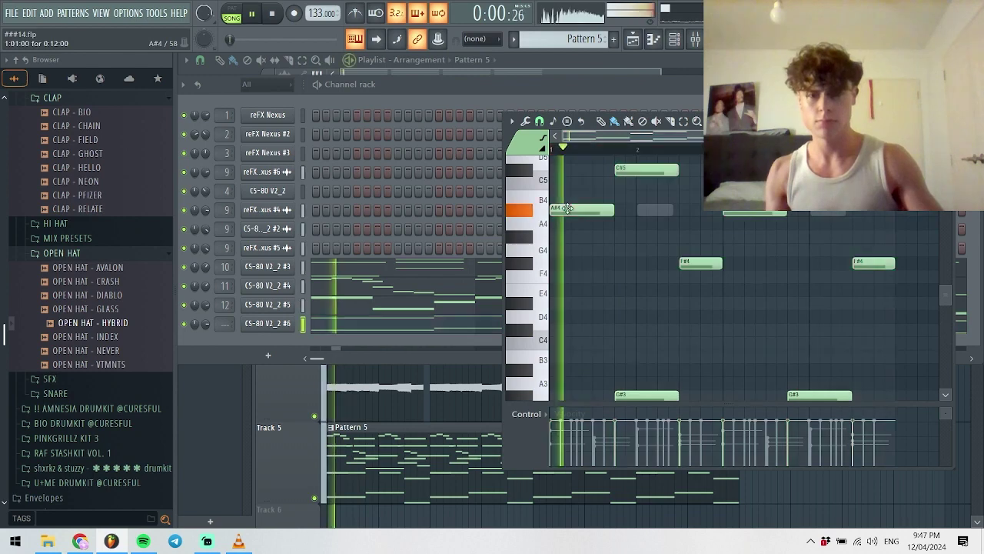
- Move the opening harmony note to F5 and add a C#5 note of equal length beneath it
left_click_drag(578, 209, 569, 274)
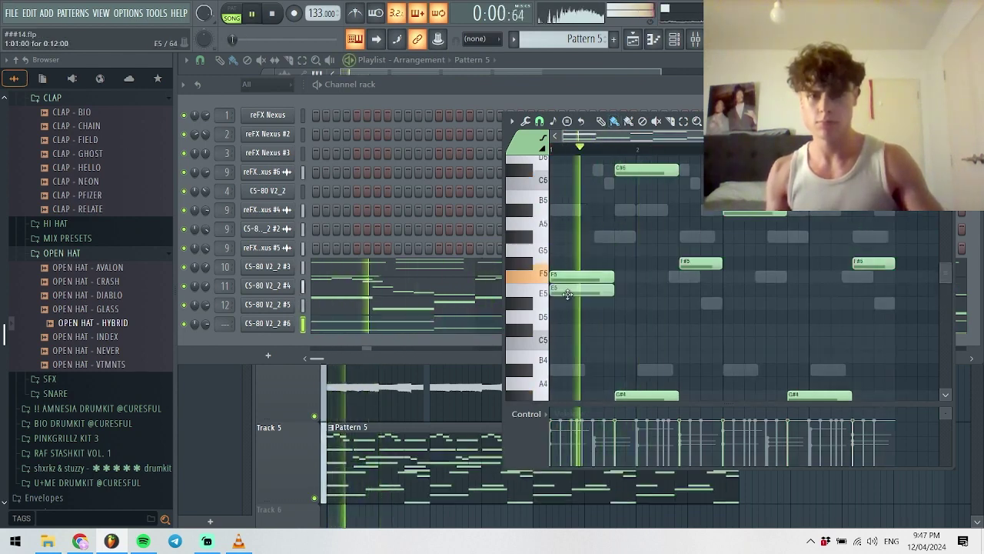
left_click(569, 302)
key("Down")
key("Down")
key("Down")
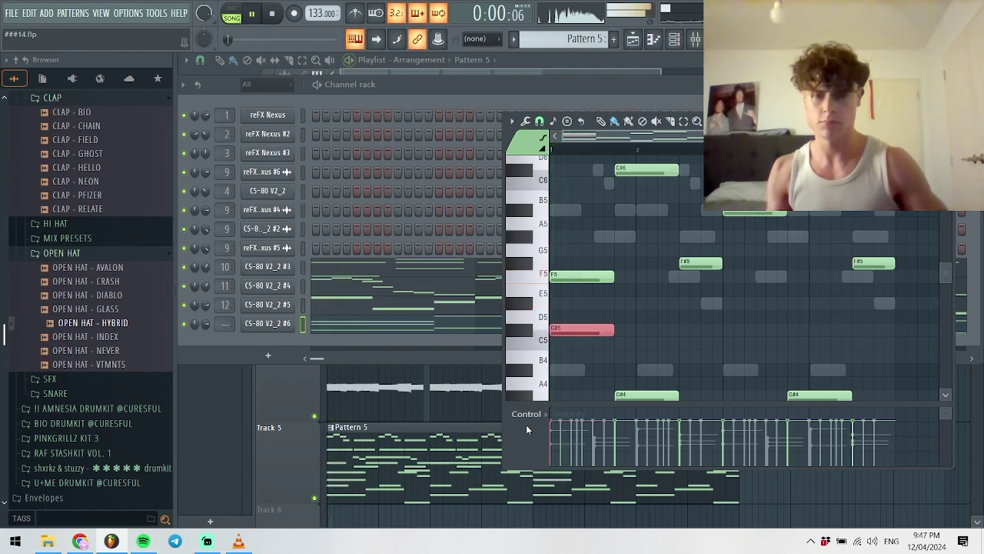
key("Up")
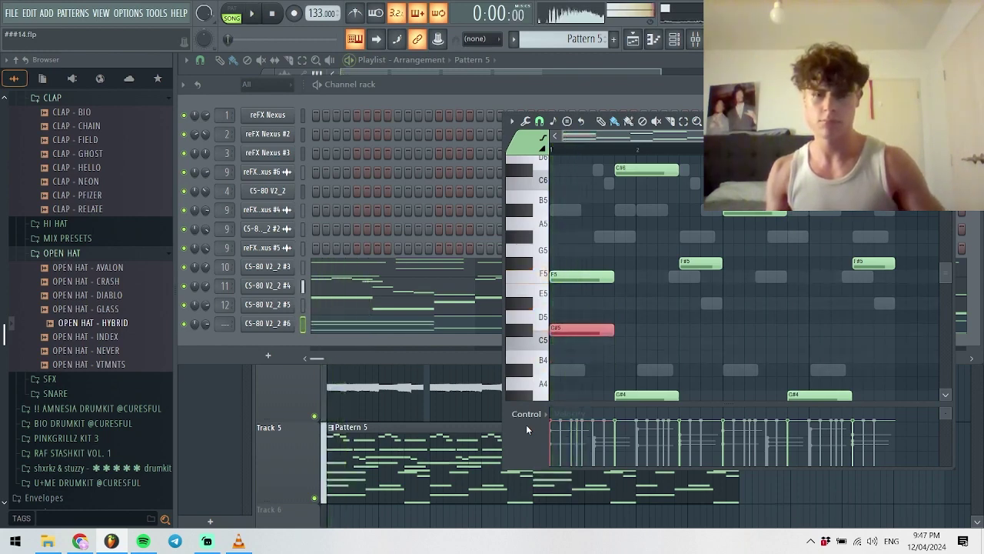
- Add a C5 note to the second chord and an A#4 note to the third, and raise the third chord's F#5 note to G#5
left_click(646, 342)
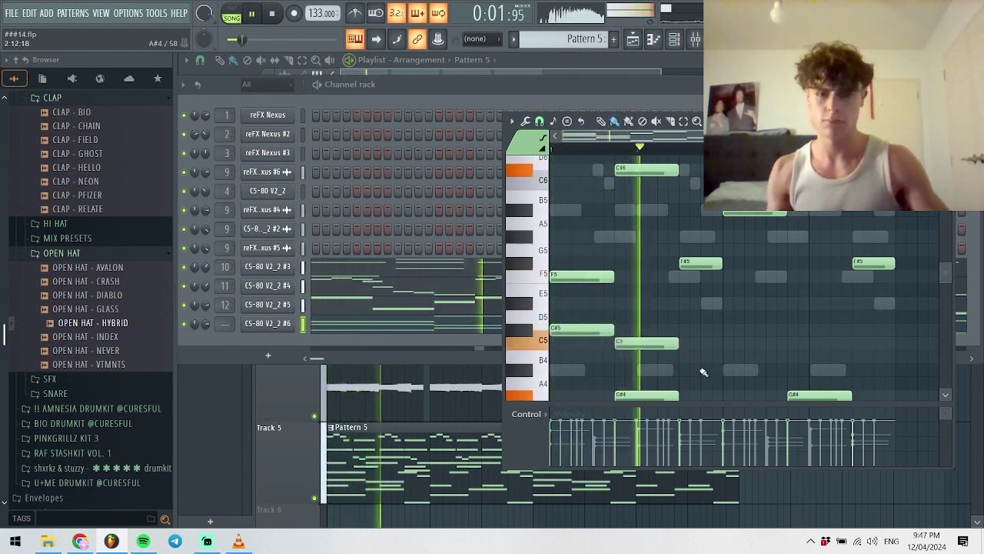
left_click(683, 369)
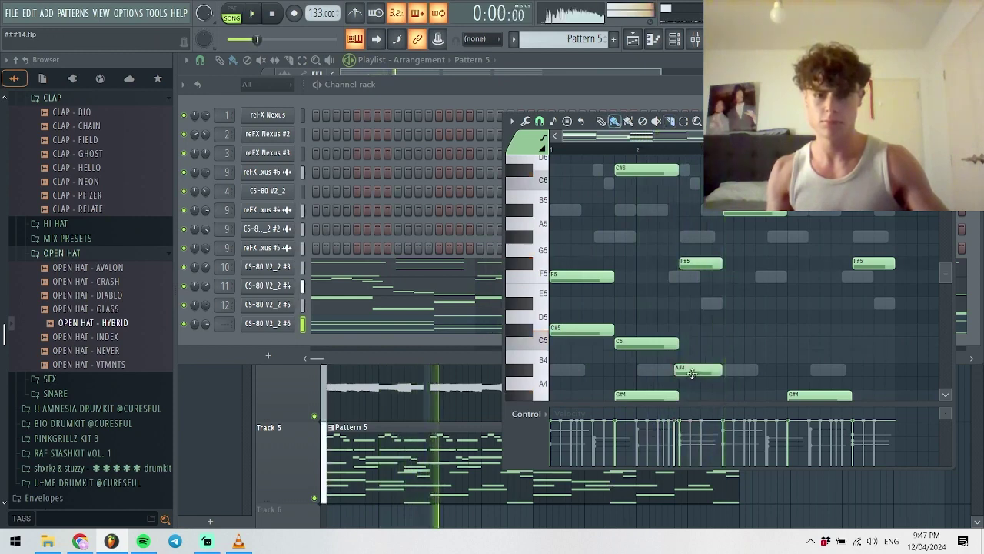
left_click(692, 274)
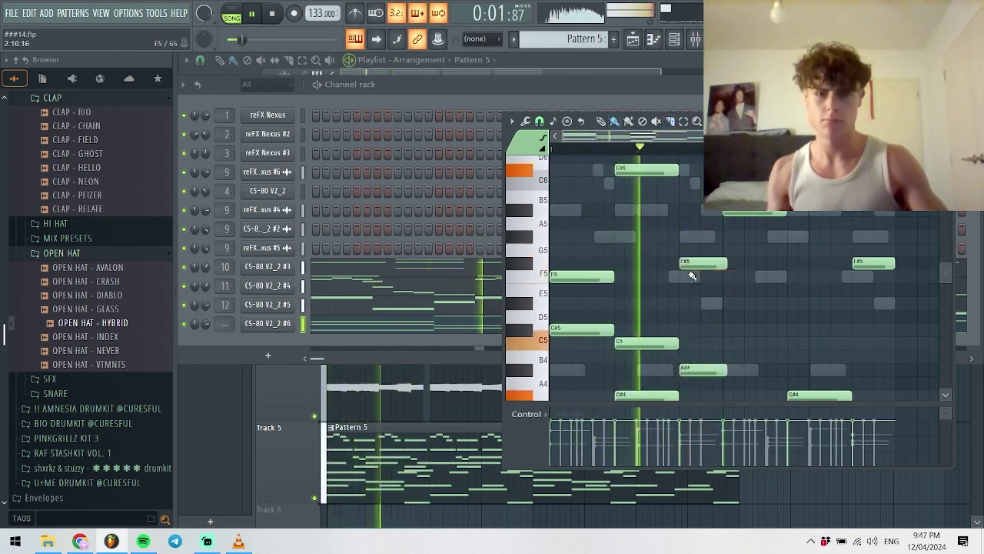
right_click(692, 276)
left_click_drag(703, 263, 703, 237)
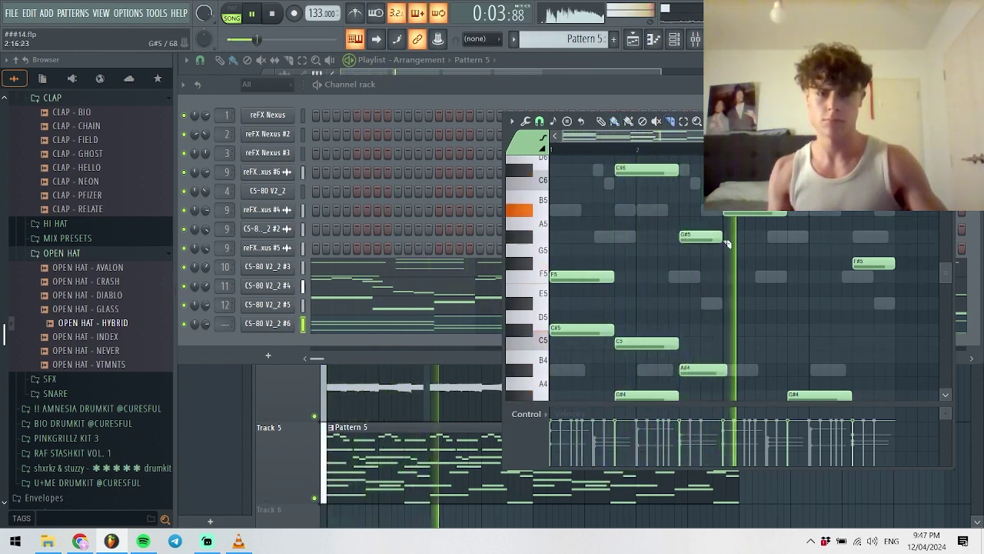
- Replace the notes in bars 3 and 4 with a duplicate of the reworked chords from bars 1 and 2
scroll(723, 307, "down", 3)
key("ctrl+v")
key("ctrl+z")
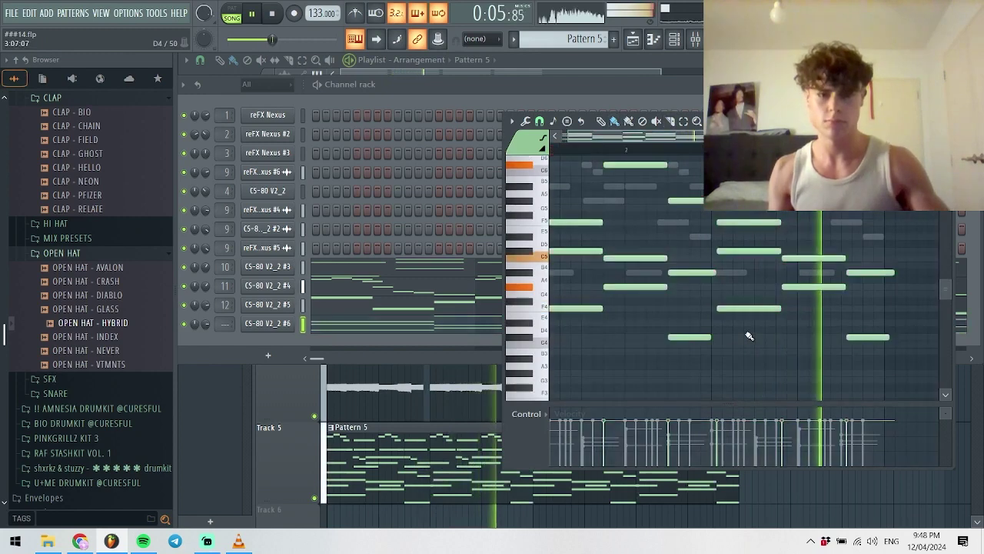
scroll(727, 351, "up", 2)
left_click_drag(670, 212, 694, 344)
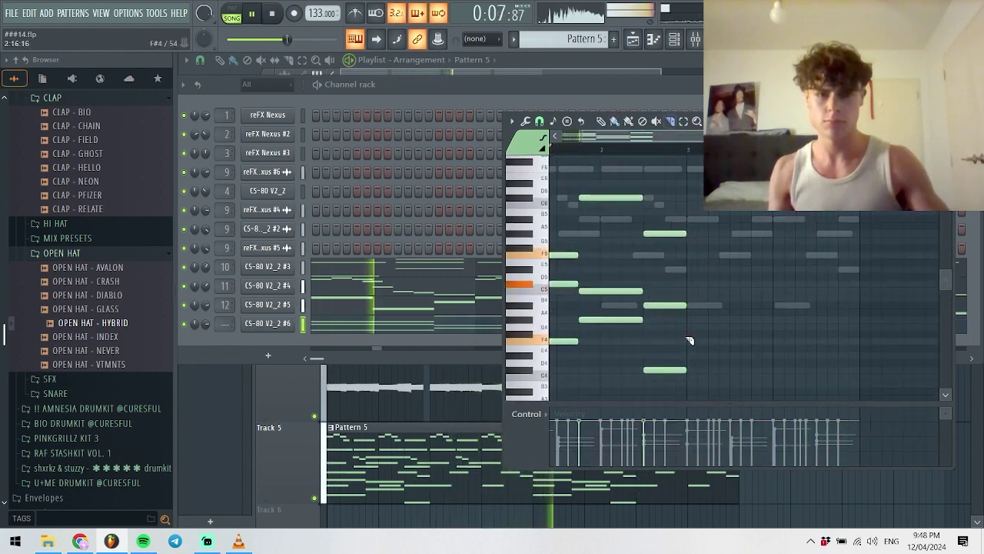
key("ctrl+b")
- Add the bass notes A#2, F3 and F#3 under the three chords in bars 1 and 2
key("space")
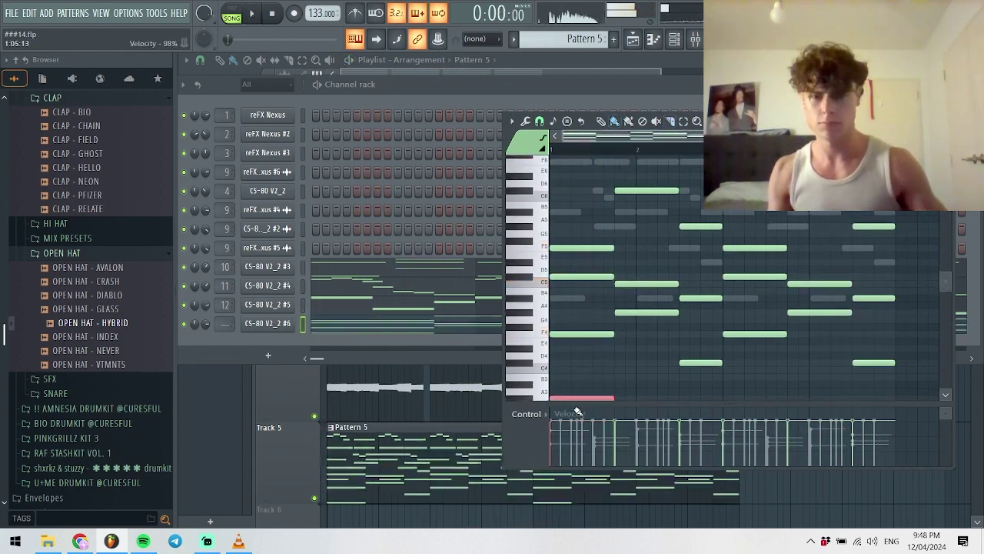
key("space")
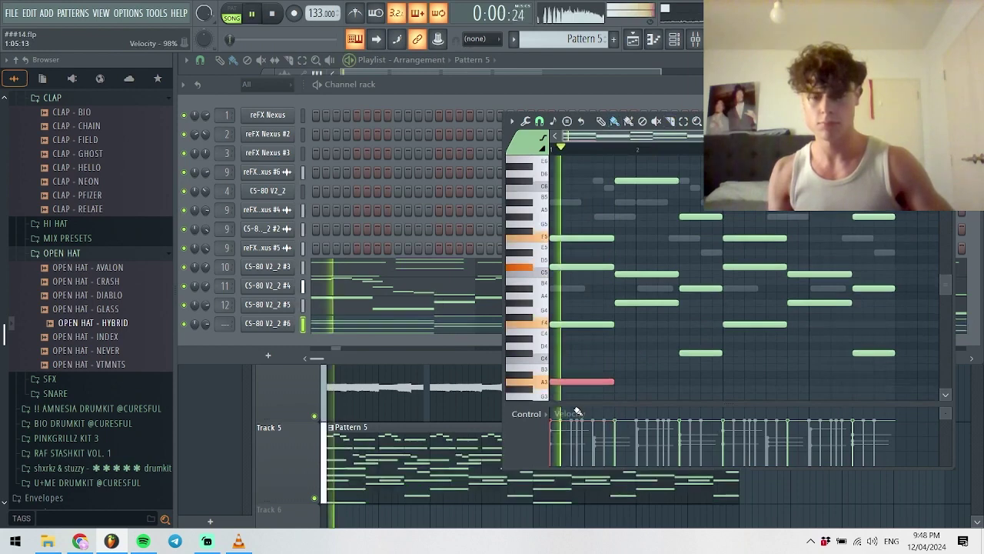
left_click_drag(577, 410, 577, 411)
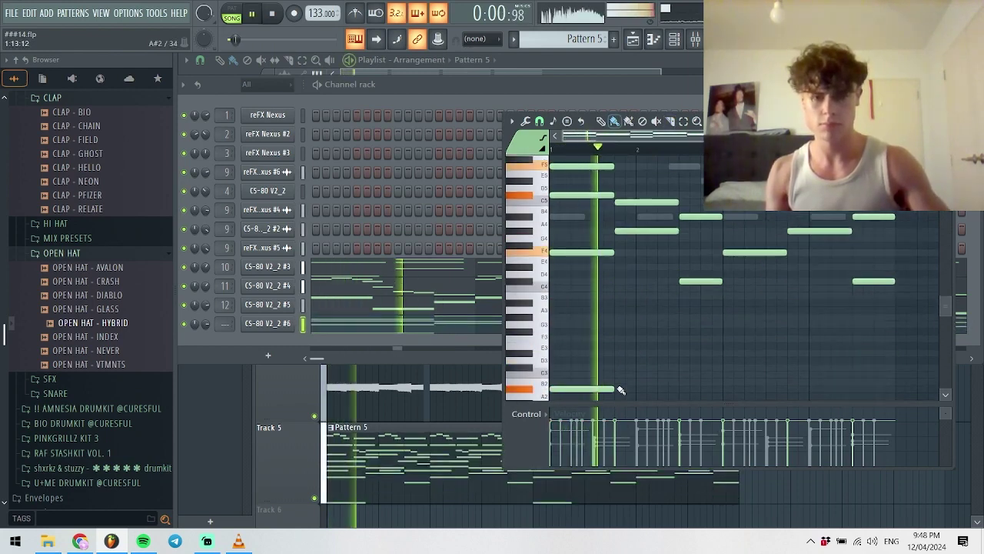
left_click(645, 376)
right_click(646, 376)
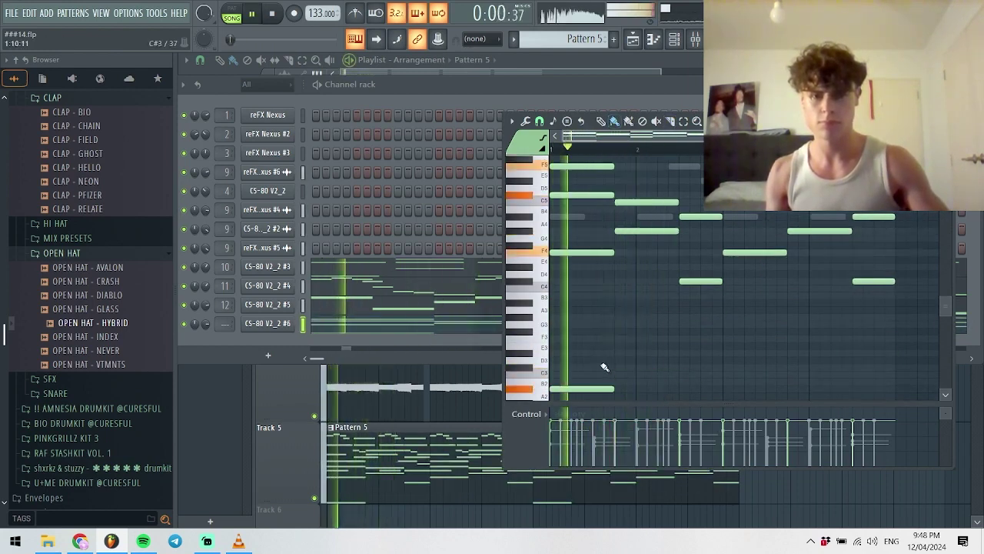
mouse_move(604, 366)
left_mouse_down()
mouse_move(633, 356)
mouse_move(628, 339)
left_mouse_up()
left_click(627, 352)
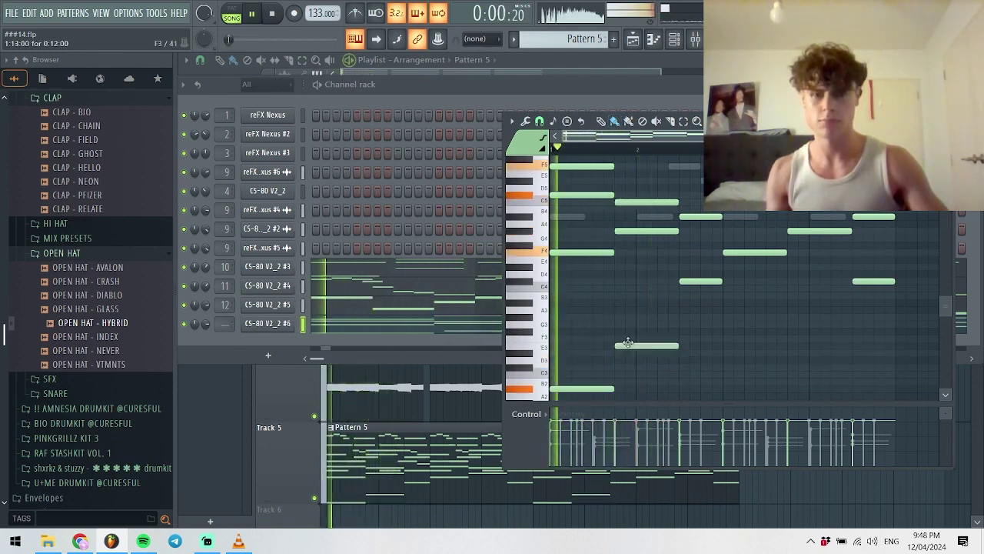
left_click(695, 341)
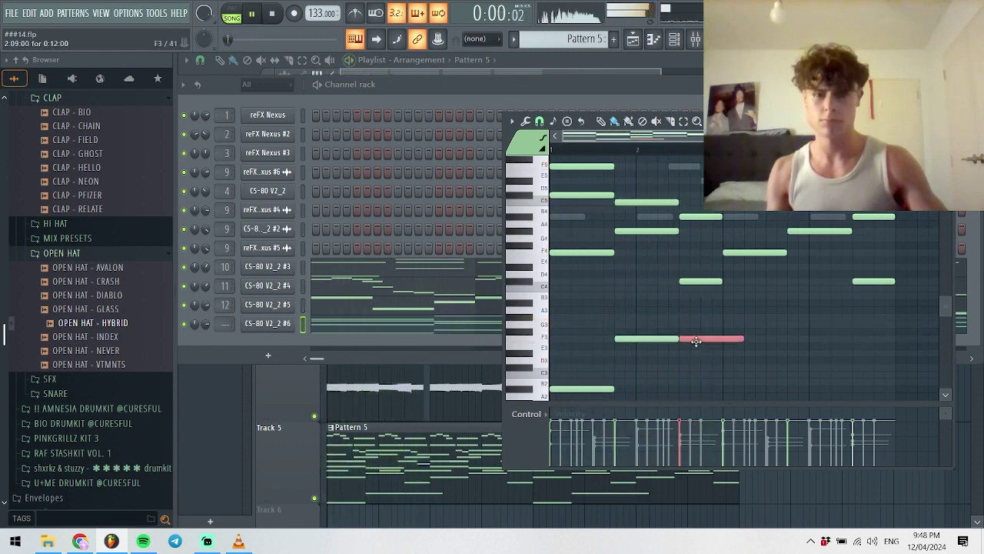
left_click_drag(695, 340, 695, 332)
key("ctrl+a")
key("Delete")
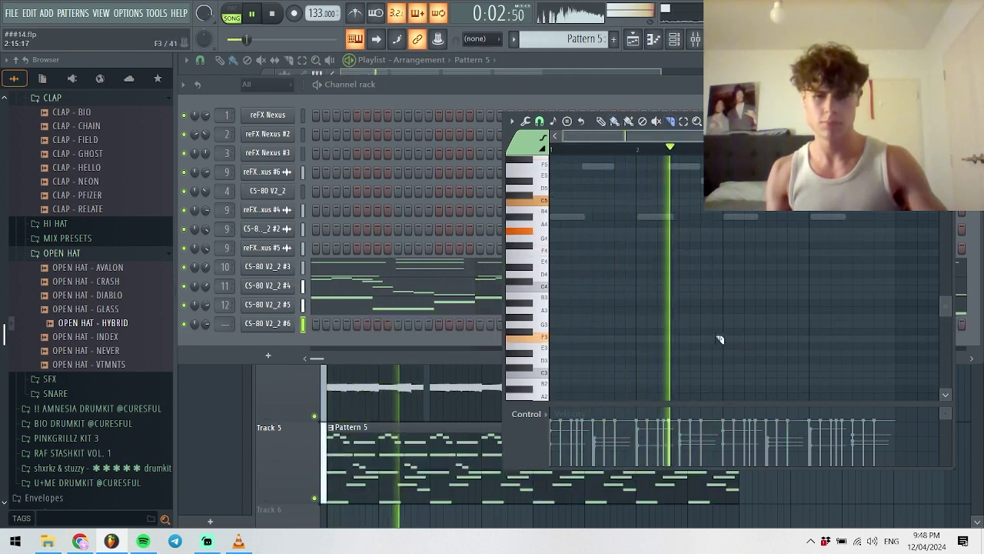
key("ctrl+z")
- Replace the bars 3 and 4 notes with a duplicate of bars 1 and 2 including the bass, and close the piano roll
left_click_drag(721, 370, 909, 224)
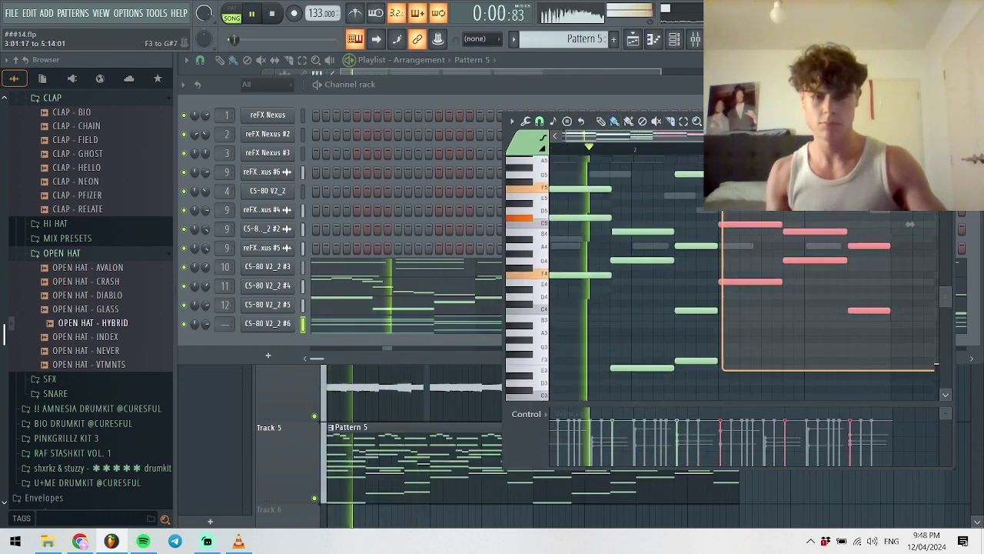
key("ctrl+b")
key("F7")
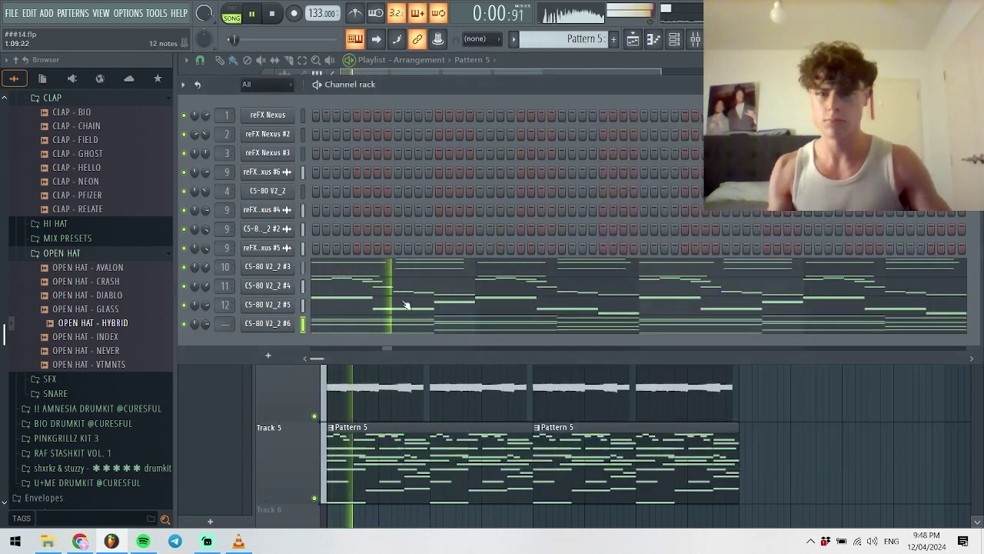
- Open the CS-80 V2_2 #6 instrument and switch its Keyboard preset to allDead
left_click(247, 321)
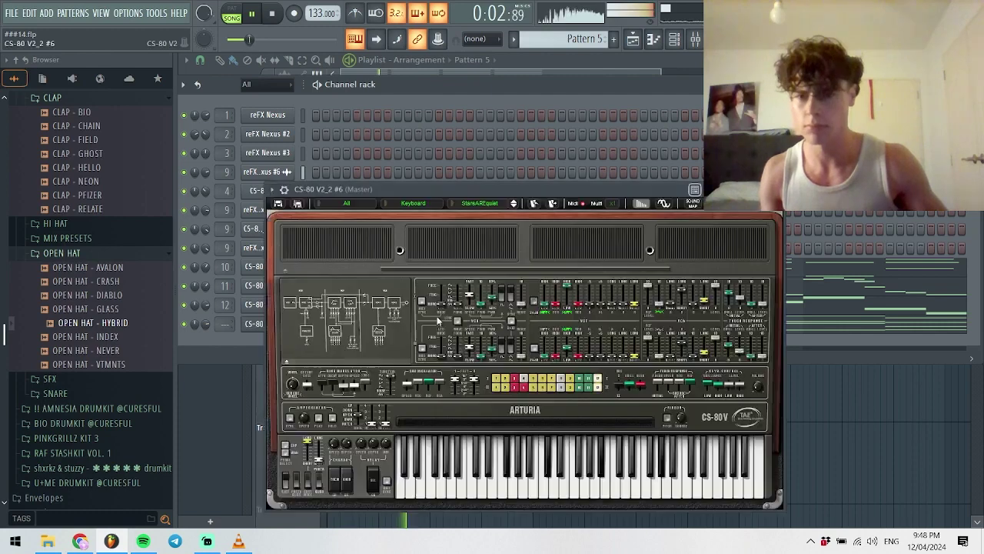
left_click(513, 205)
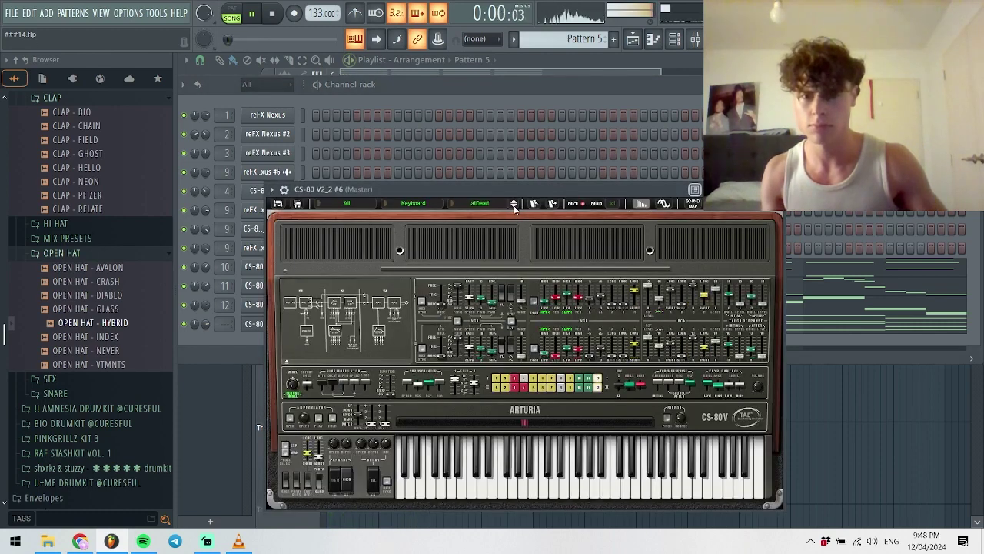
- Lower the CS-80 V2_2 #6 channel volume to about 33% and route the channel to mixer insert 14
left_click(513, 205)
left_click(514, 201)
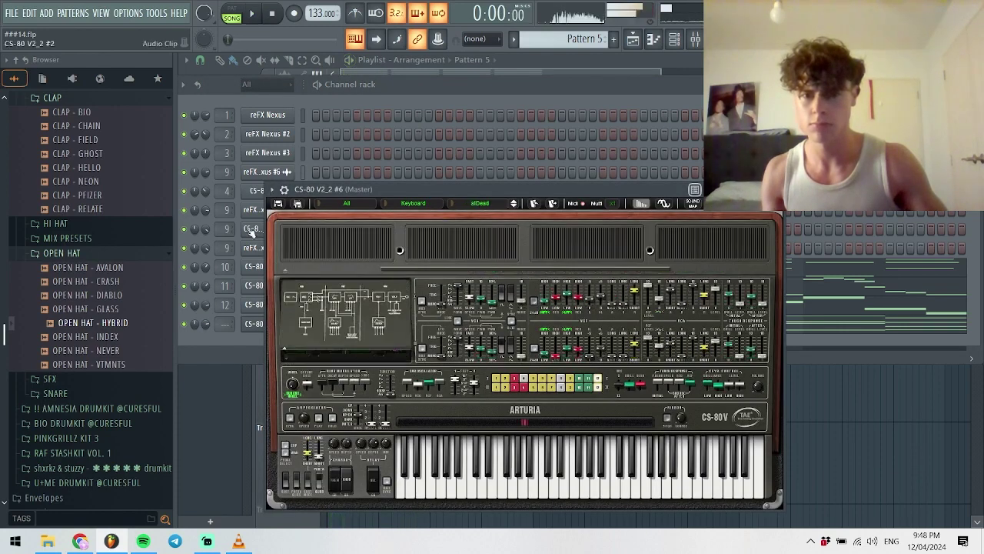
left_click(195, 324)
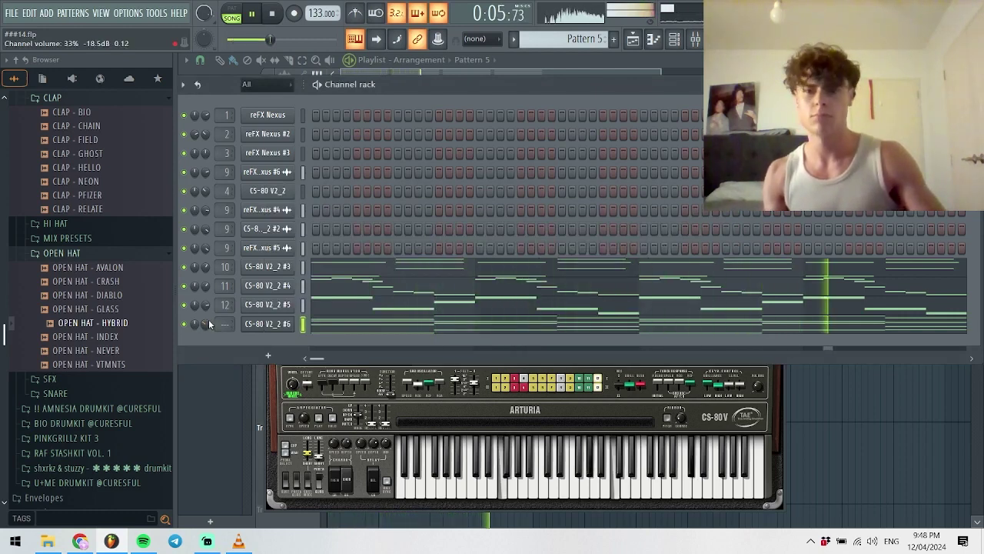
left_click(692, 37)
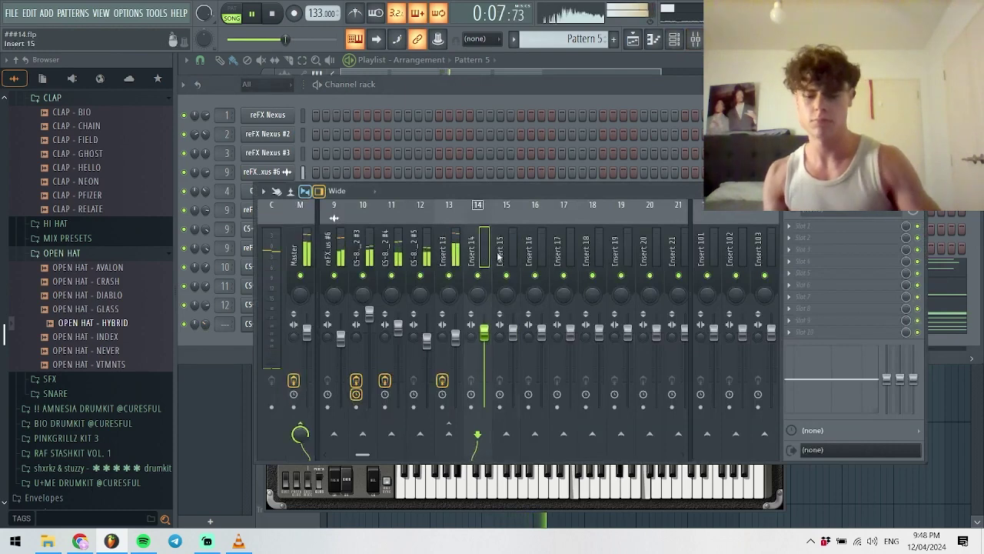
key("F9")
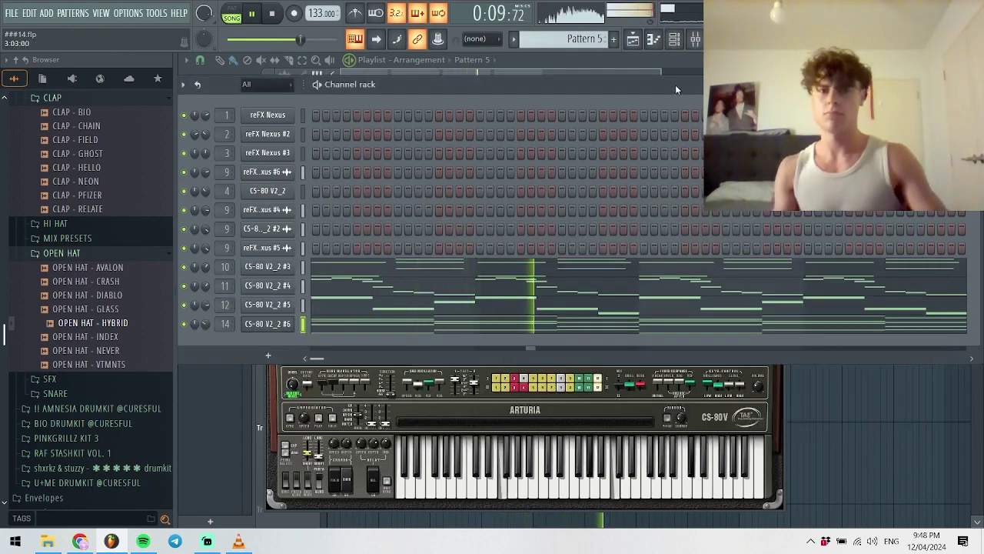
- Compare the mix with insert 13 muted and unmuted, lower its level slightly, and set insert 14 to about 102% volume
left_click(695, 43)
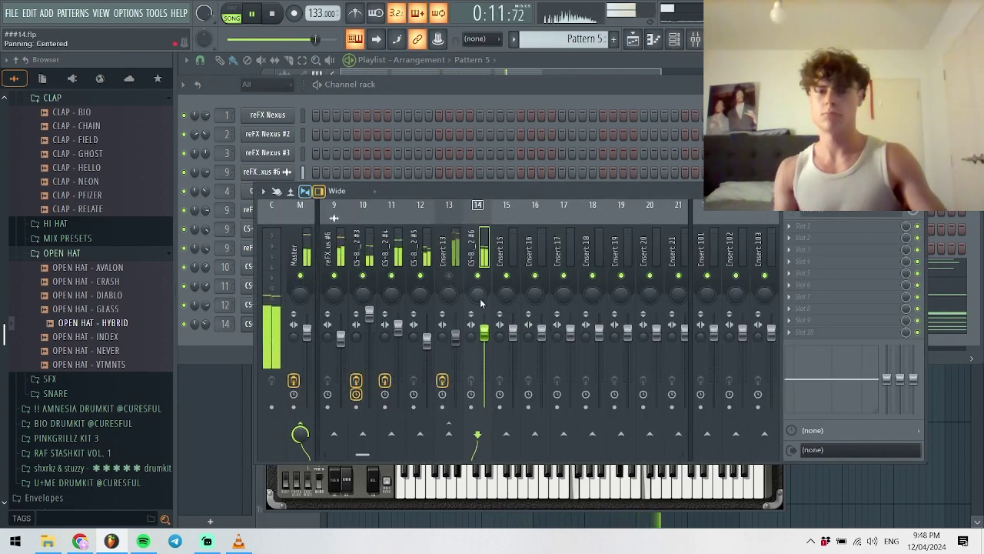
key("F9")
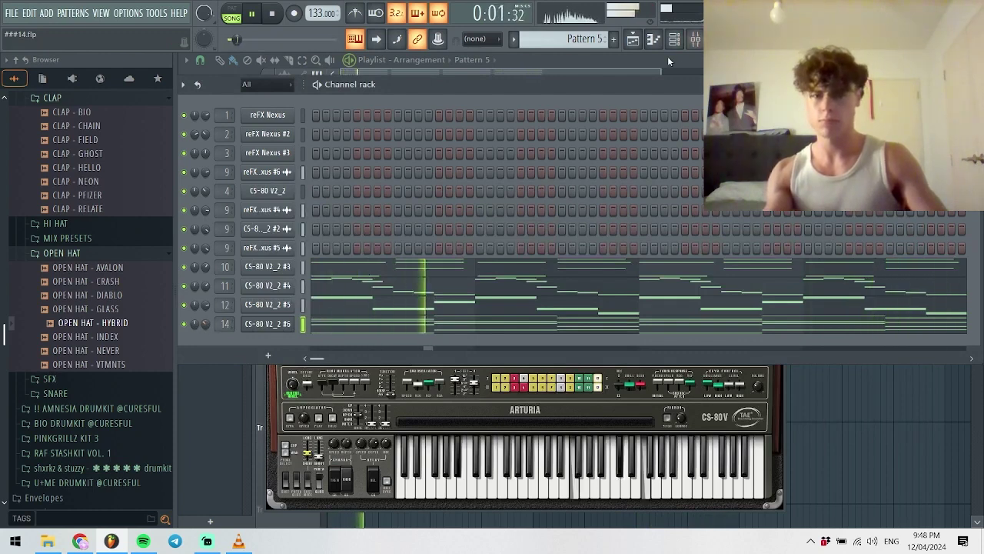
key("F9")
left_click(446, 278)
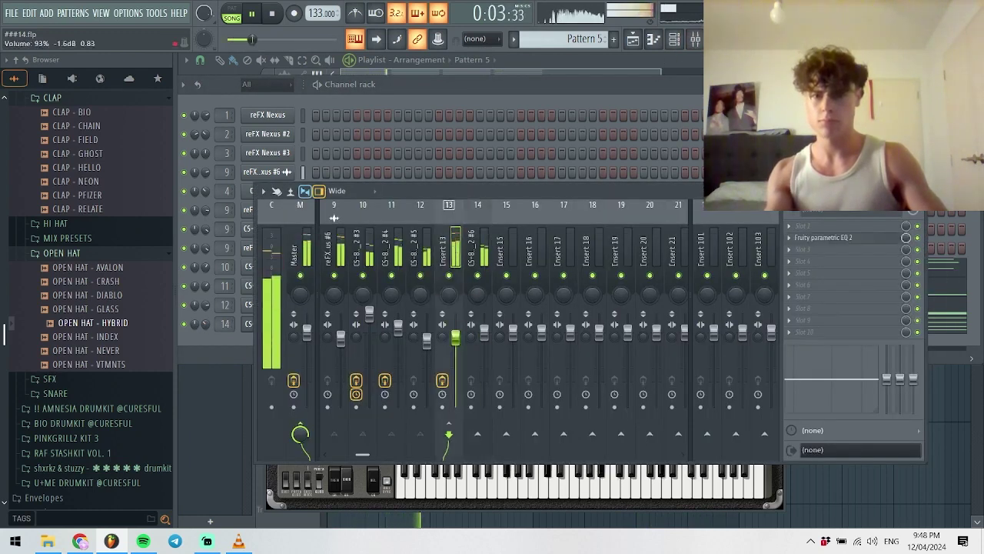
right_click(443, 336)
key("Escape")
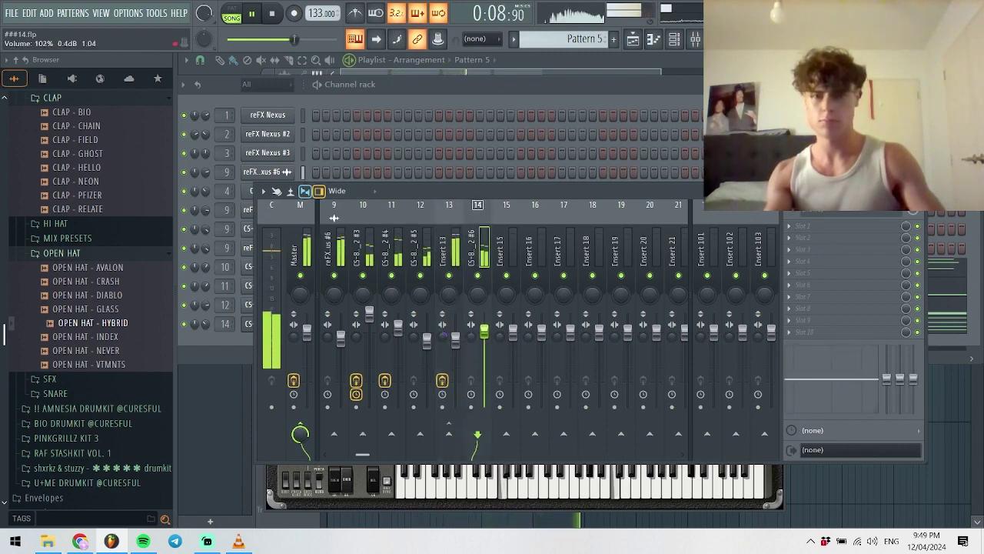
- Add another CS-80 V2_2 instrument channel and load the GTD_softpercbass preset from the Basses category
key("F9")
left_click(283, 339)
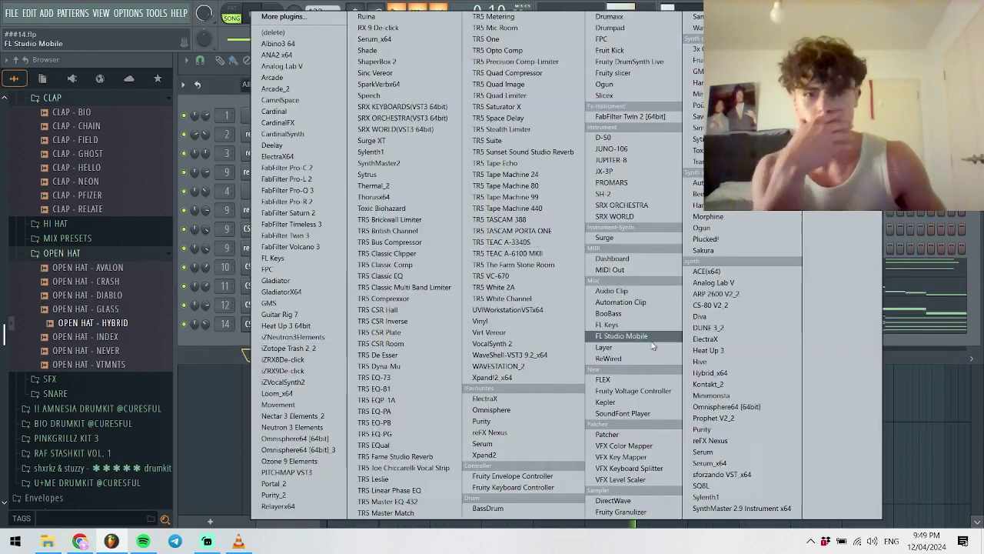
left_click(734, 309)
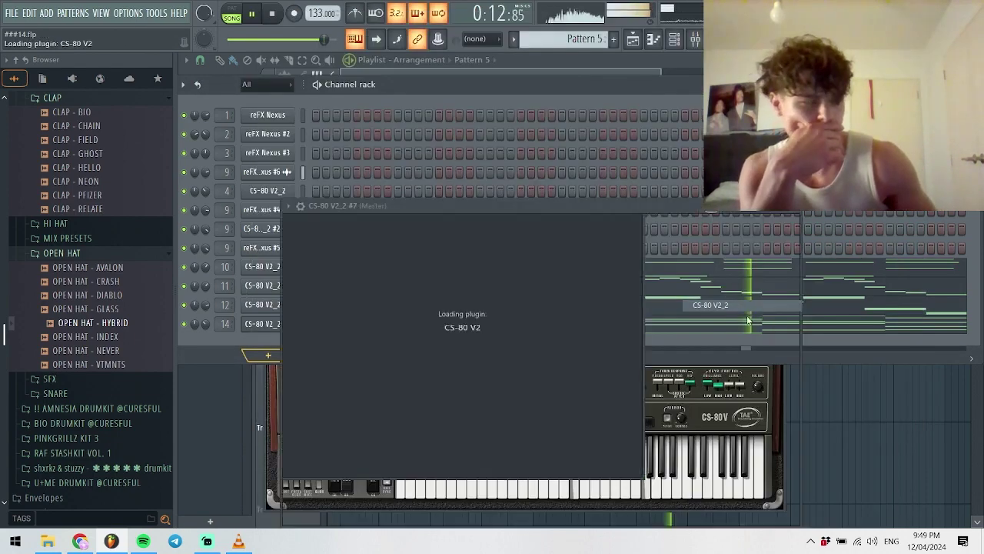
left_click(402, 224)
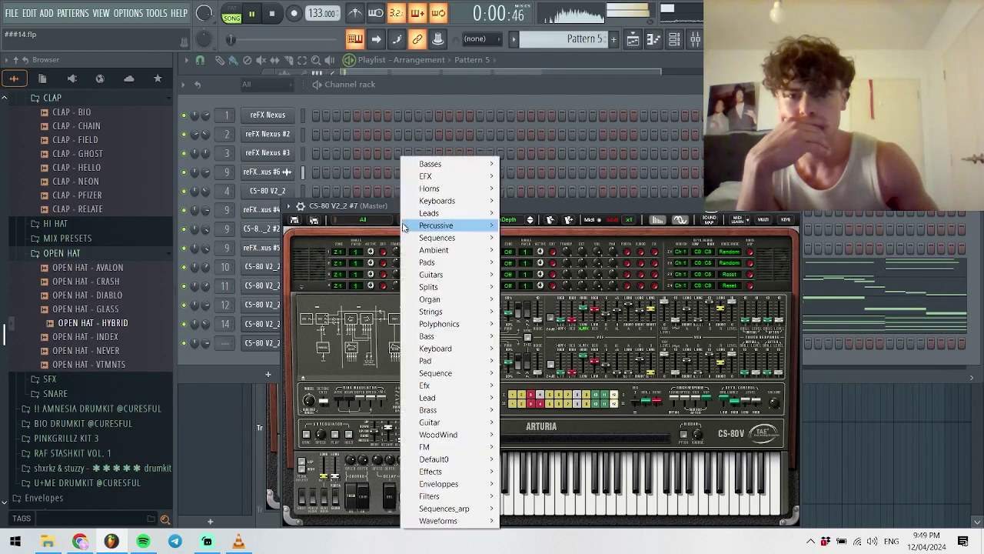
mouse_move(435, 171)
left_click(546, 215)
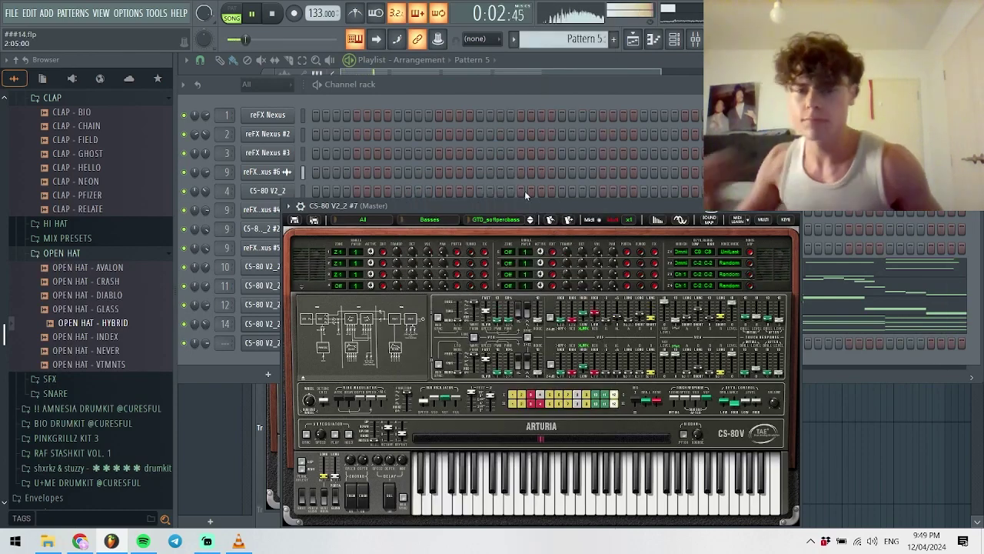
- Draw a note at the start of bar 1 for CS-80 V2_2 #7 and transpose it down to A#3
right_click(286, 343)
left_click(311, 348)
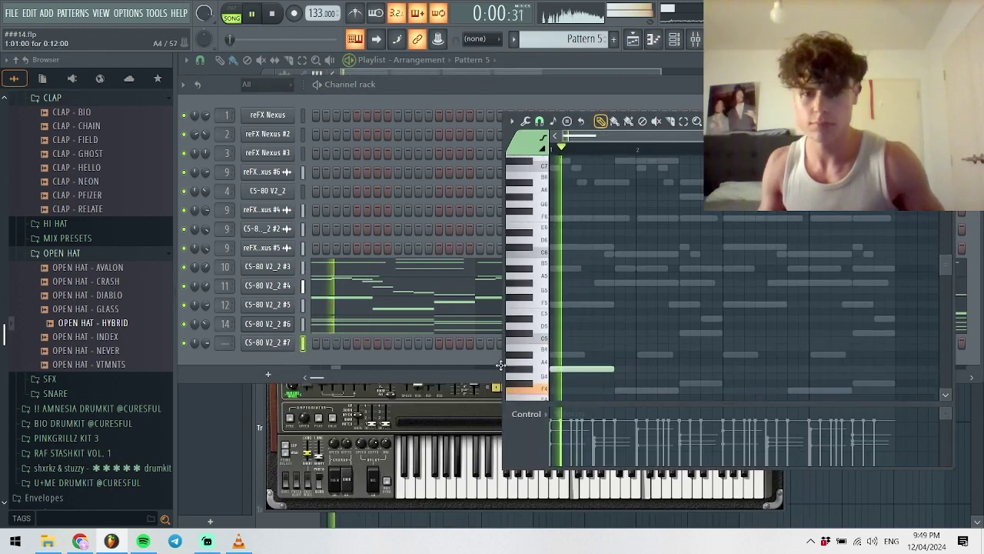
key("space")
left_click_drag(569, 369, 569, 355)
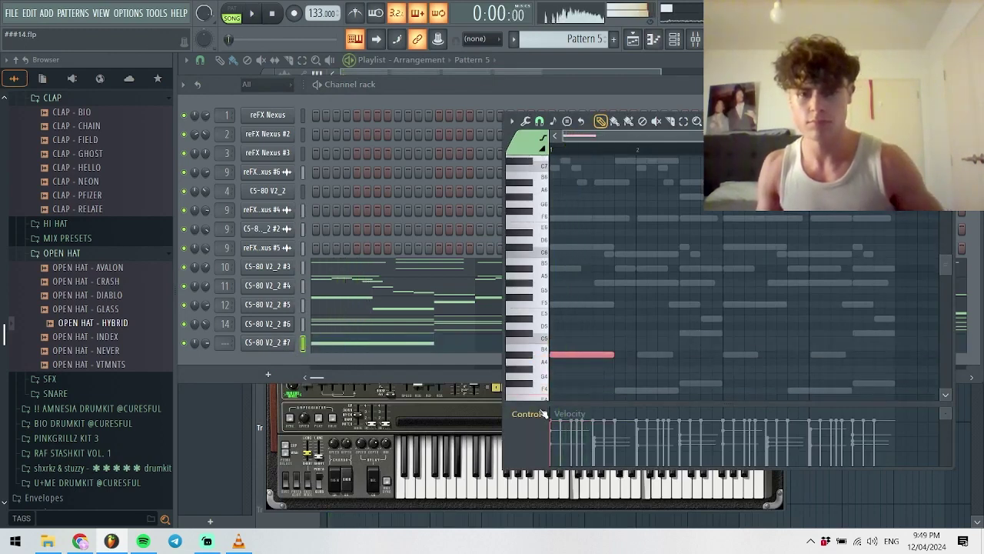
key("ctrl+Down")
key("shift+Down")
key("shift+Down")
- Shorten the A#3 bass note to 5 steps and play the loop to hear it
key("space")
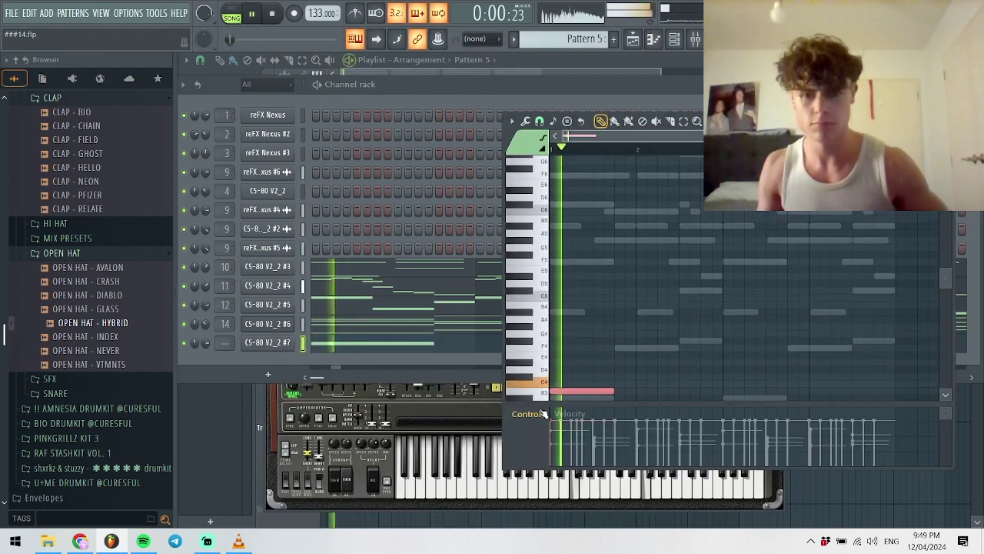
key("space")
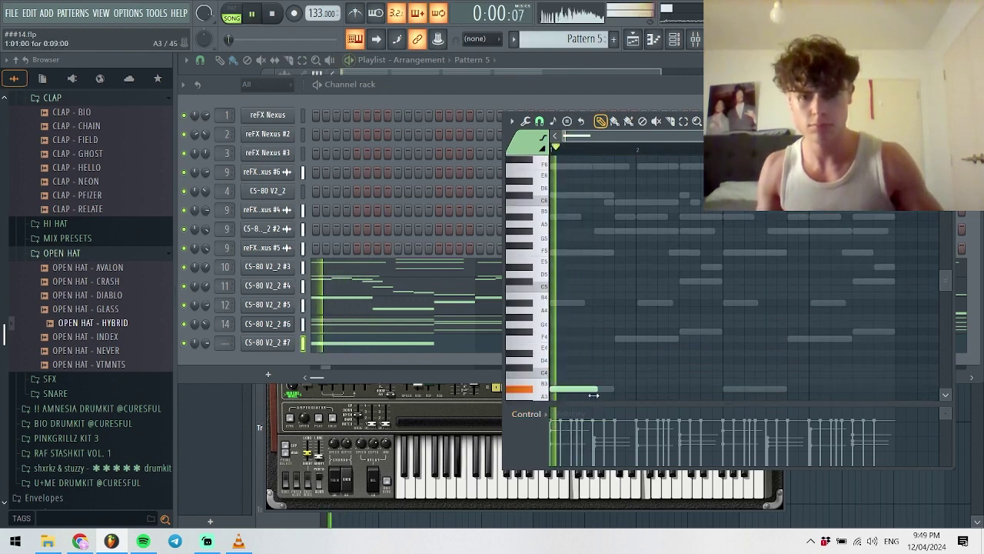
scroll(615, 376, "down", 1)
left_click(579, 376)
right_click(581, 376)
key("space")
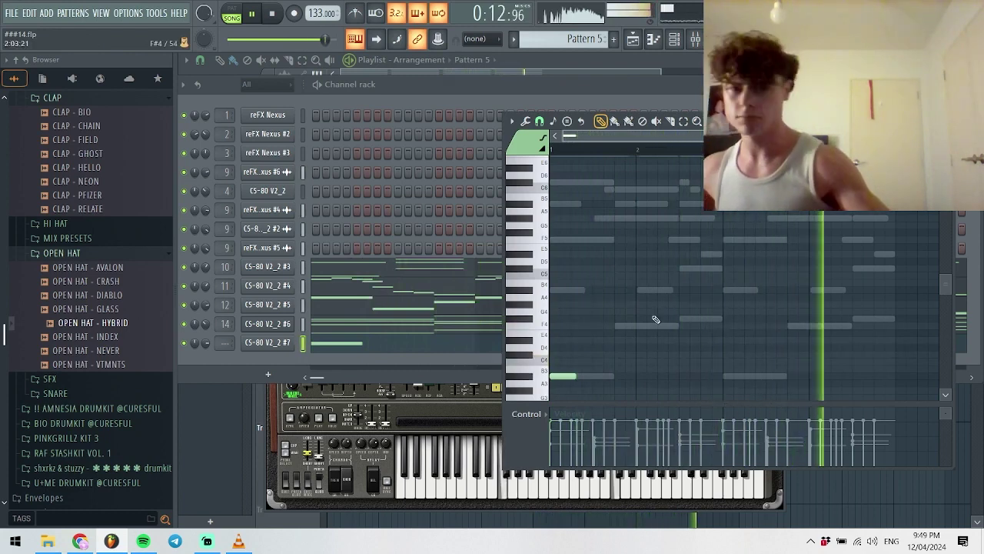
- Audition further Basses presets on CS-80 V2_2 #7 and switch it to the J.M.B_Dub preset
key("F7")
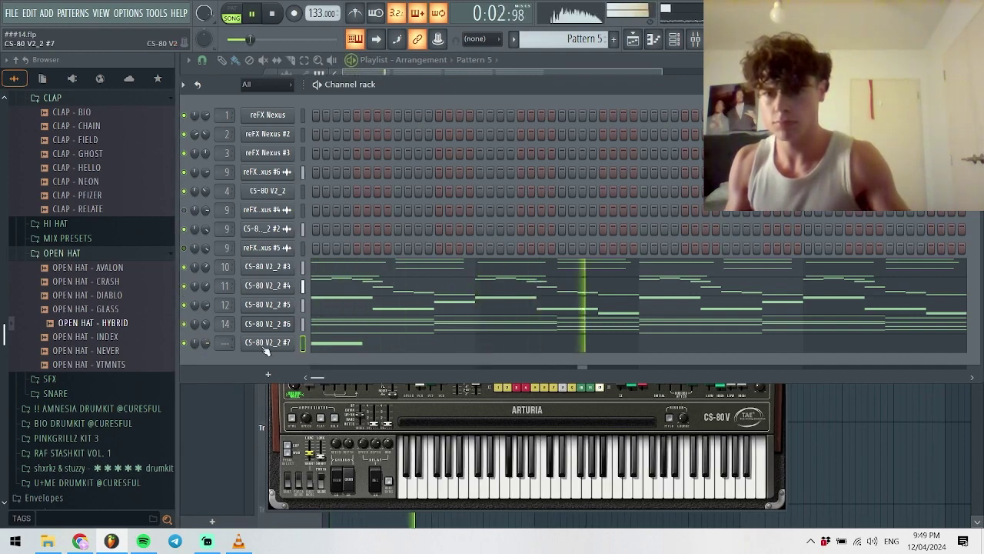
left_click(330, 343)
left_click(267, 342)
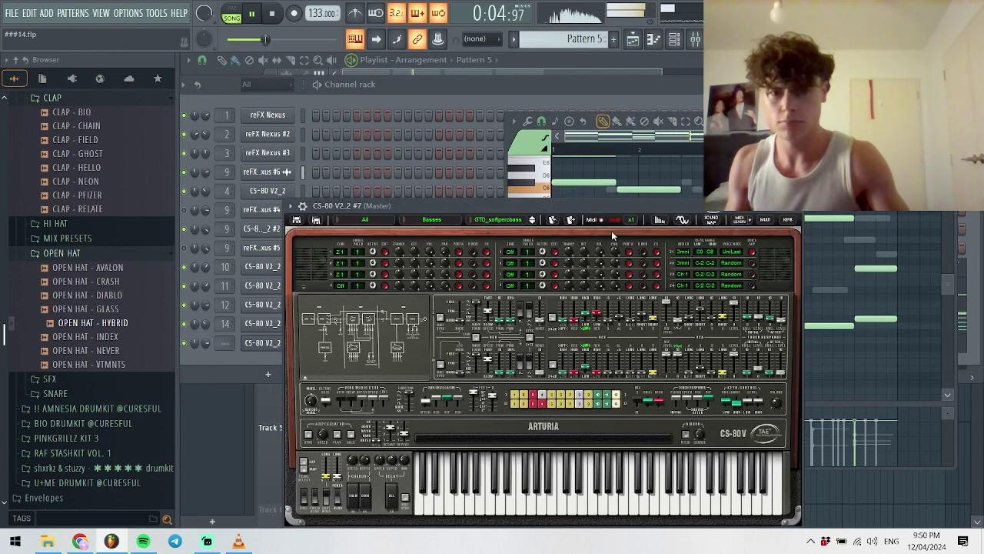
left_click(532, 222)
key("space")
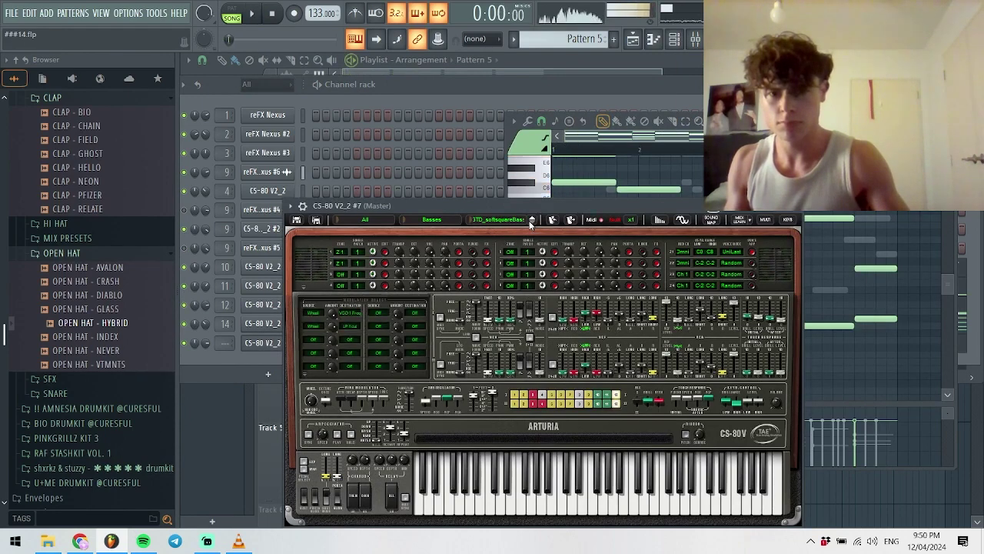
left_click(532, 222)
key("space")
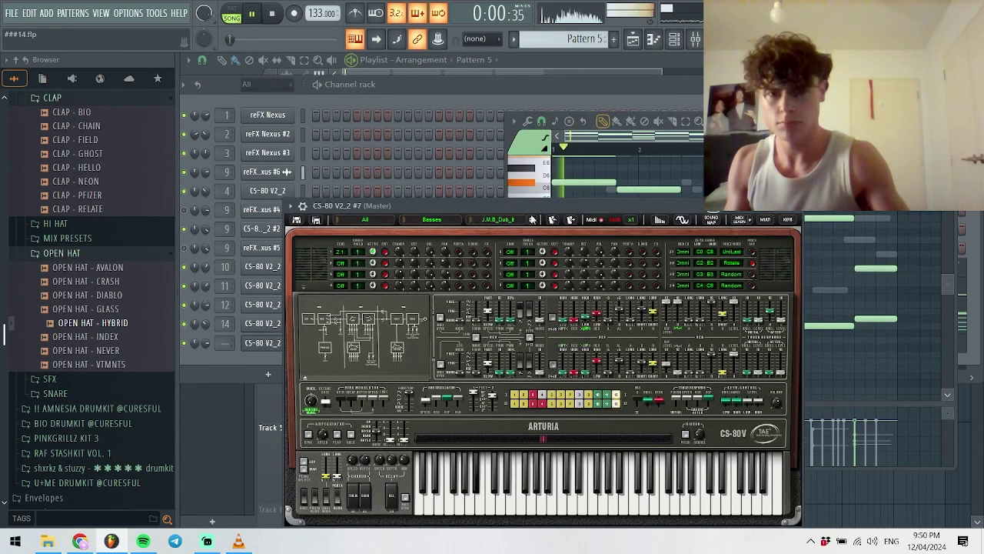
key("Escape")
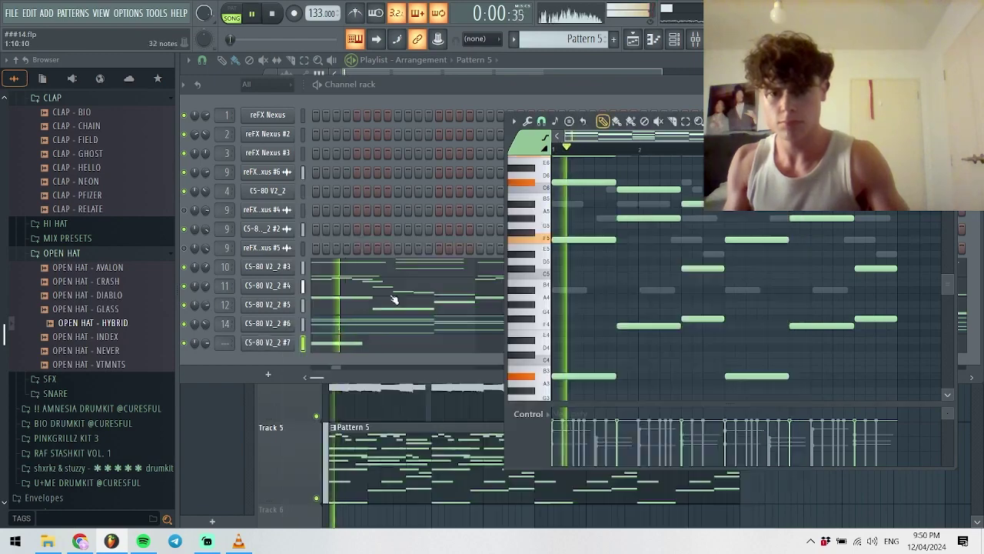
- Try the CS-80 V2_2 #7 bass note at higher and lower pitches during playback and settle it on F#3
key("space")
key("F7")
left_click(349, 344)
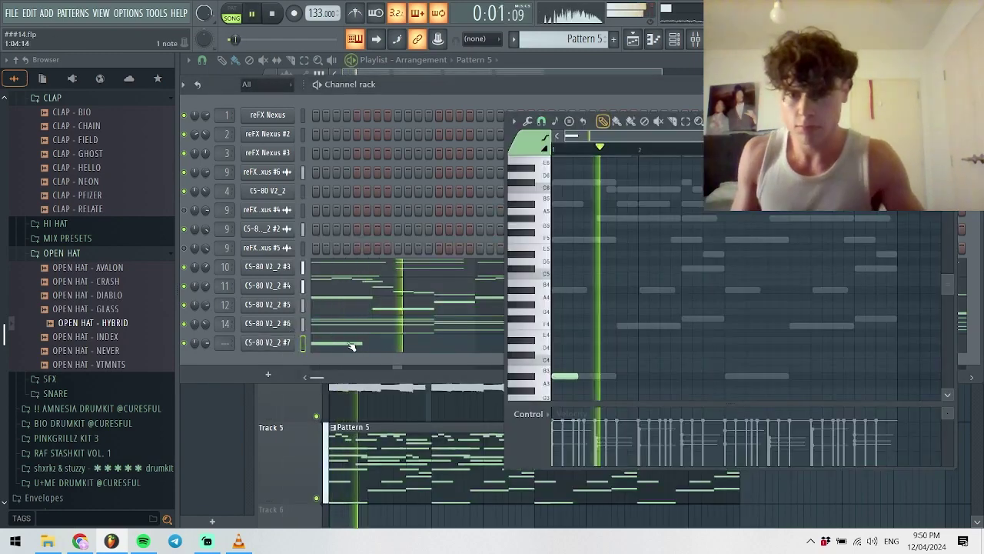
key("space")
key("Up")
key("Up")
key("Up")
key("Up")
key("Up")
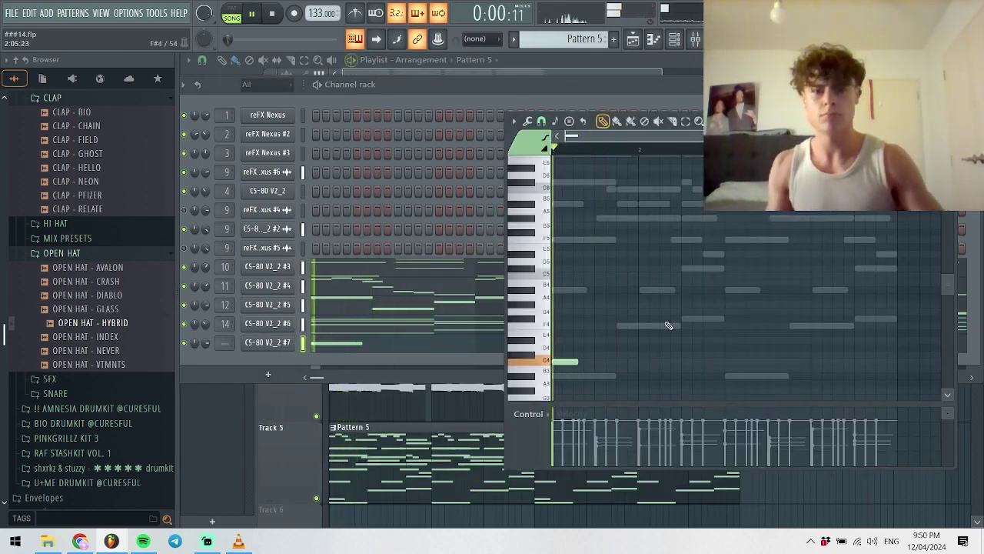
key("Down")
key("Down")
key("Down")
key("Down")
key("Down")
key("Down")
key("Down")
key("Down")
key("Down")
key("space")
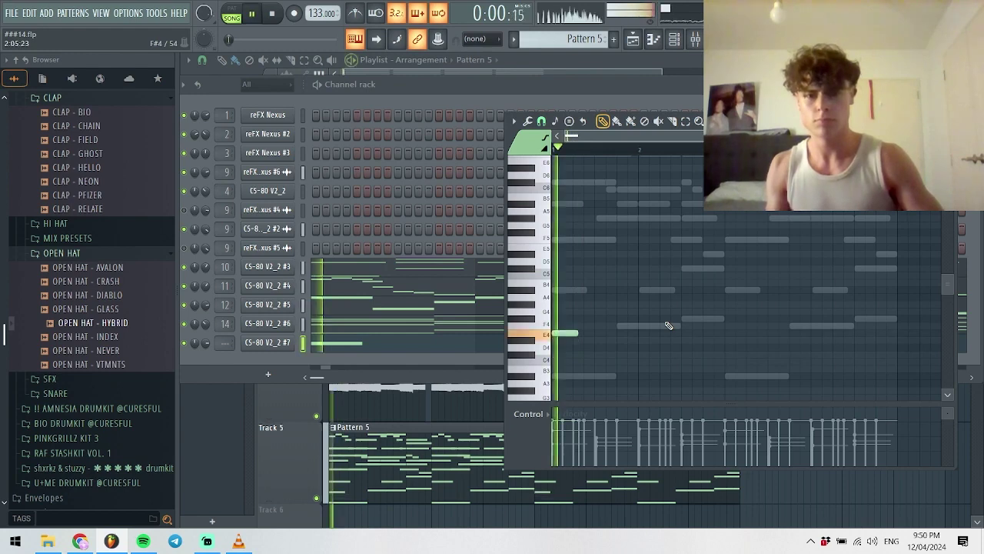
scroll(545, 386, "up", 3)
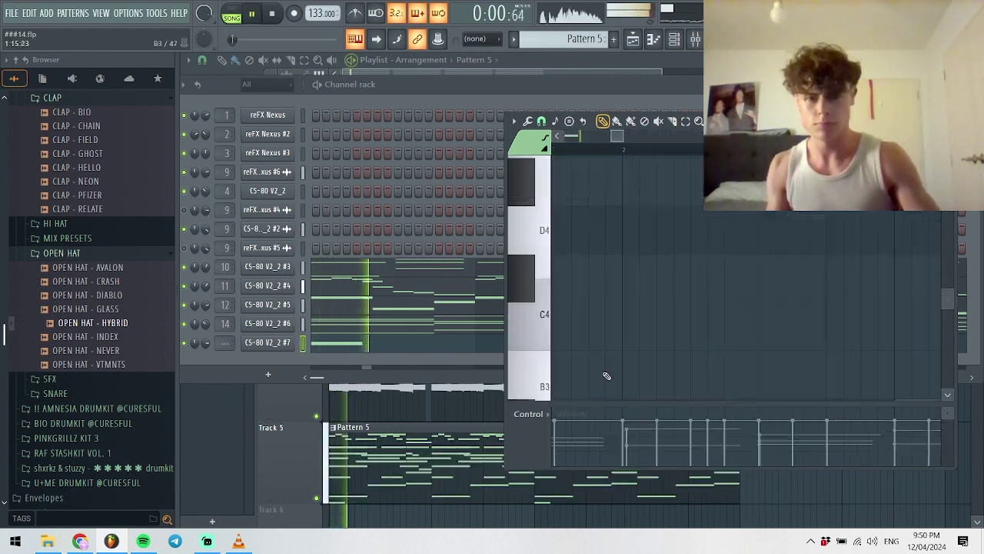
key("space")
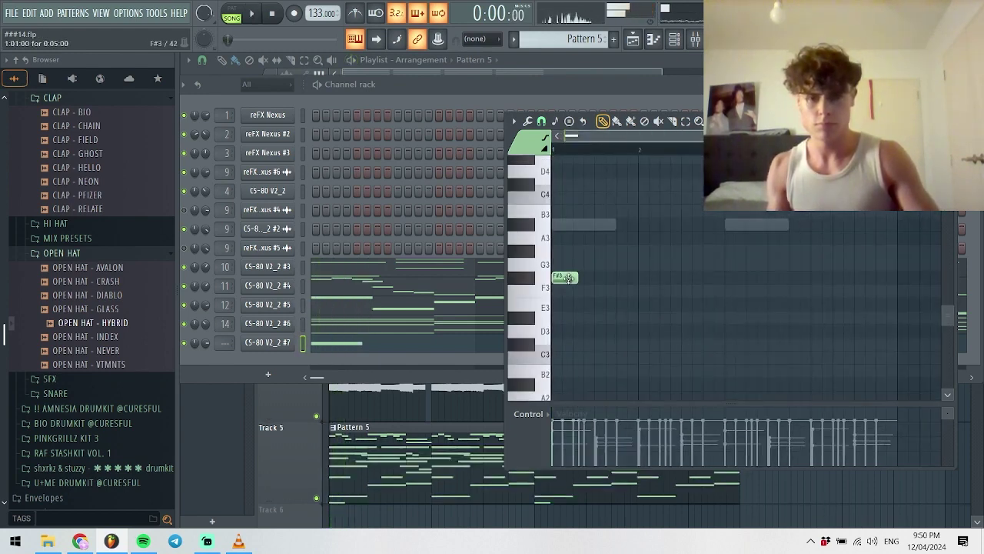
- Fill bars 1 and 2 with three consecutive F#3 notes, two of 10 steps and the last of 12 steps
key("ctrl+b")
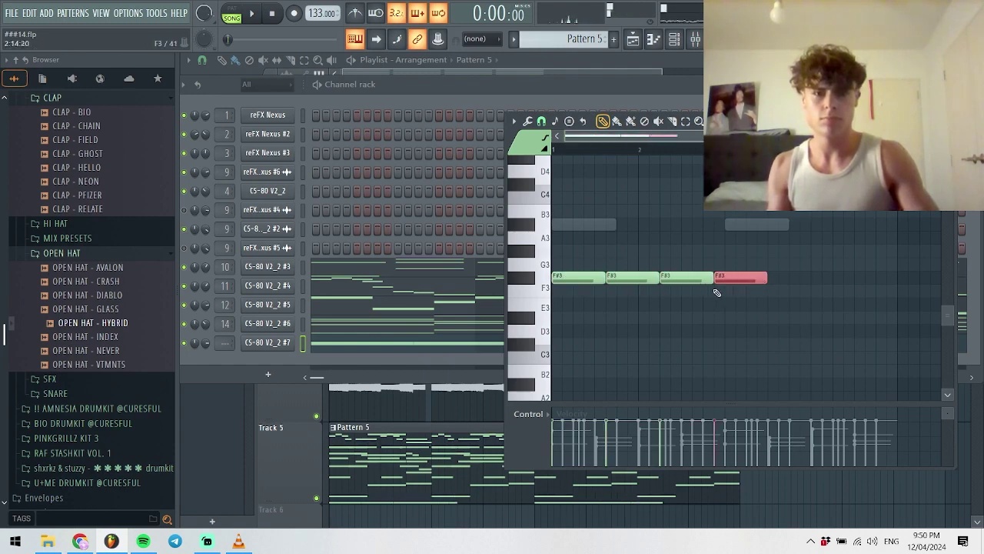
key("space")
left_click_drag(715, 279, 724, 279)
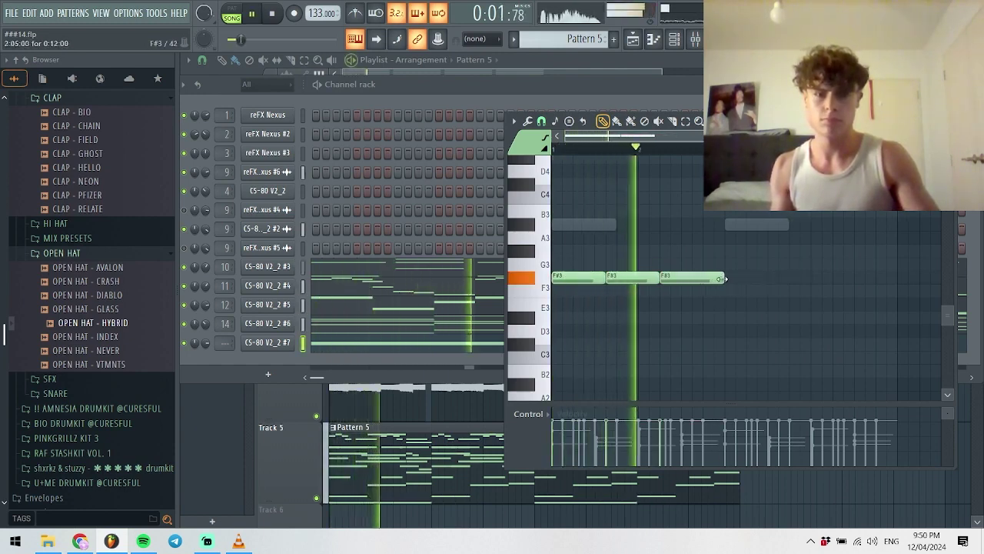
- Copy the three bass notes into bars 3 and 4 and raise the copies to A#3
key("ctrl+v")
left_click_drag(806, 277, 806, 223)
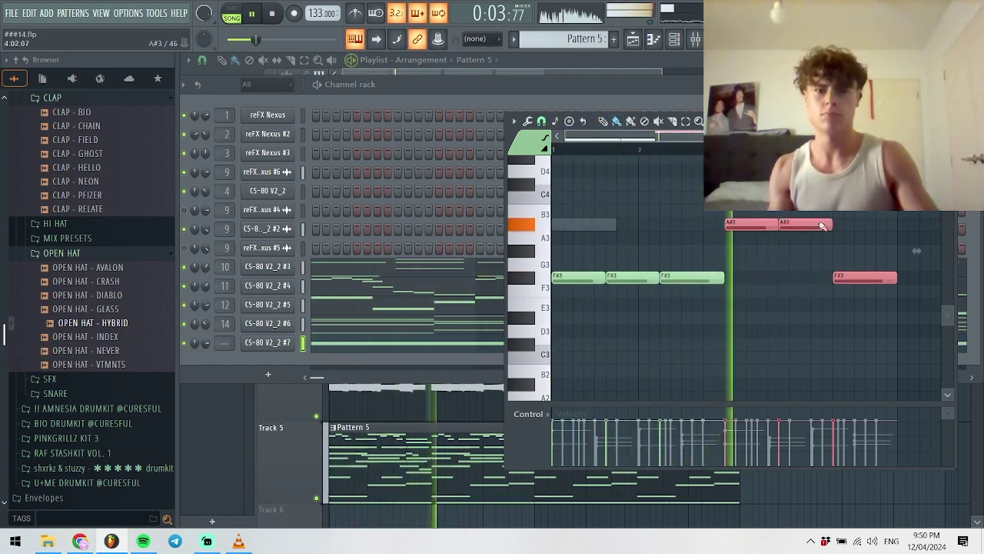
left_click_drag(865, 277, 865, 223)
left_click(623, 262)
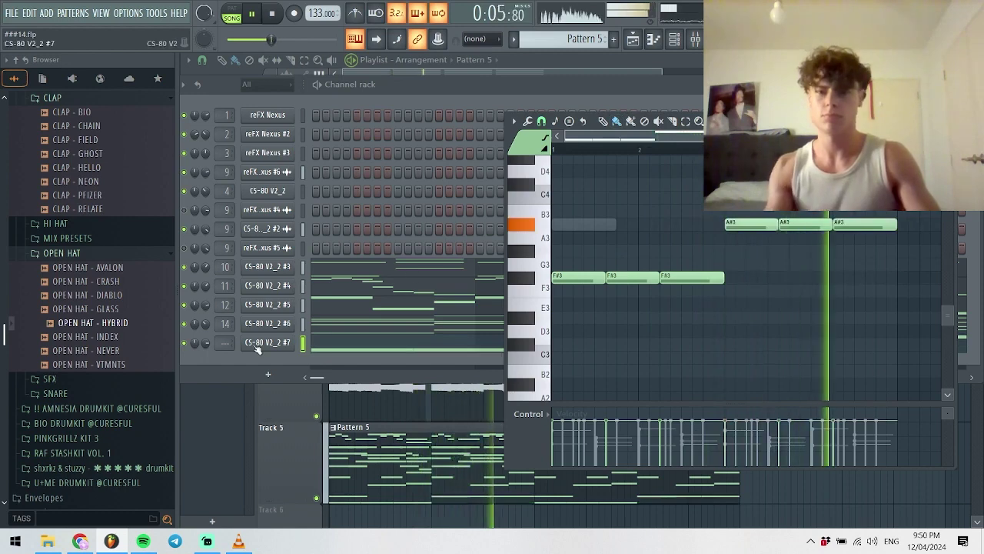
- Route CS-80 V2_2 #7 to mixer insert 15, set its volume to about 104% with a low-band EQ boost, and lower insert 14's level
left_click(215, 285)
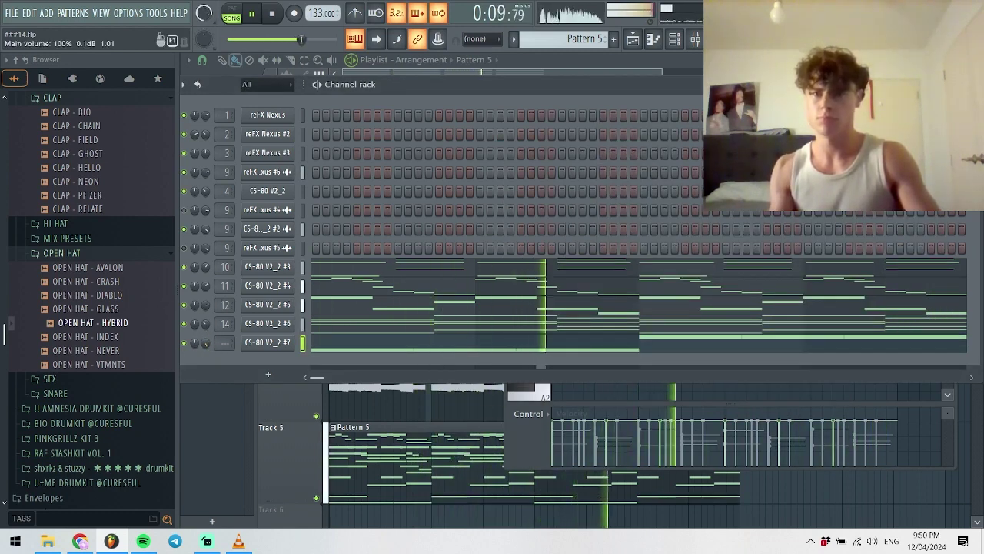
left_click_drag(297, 39, 328, 39)
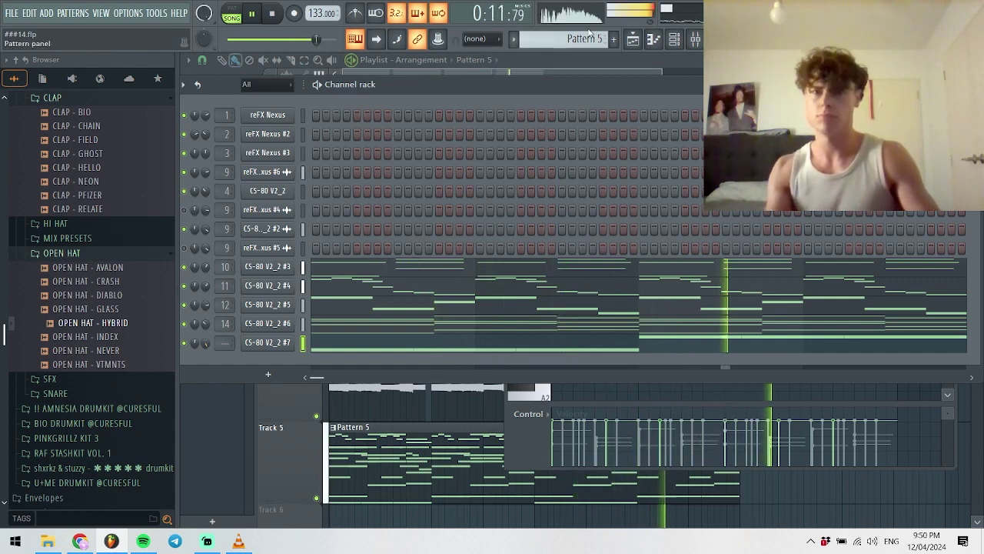
left_click(696, 38)
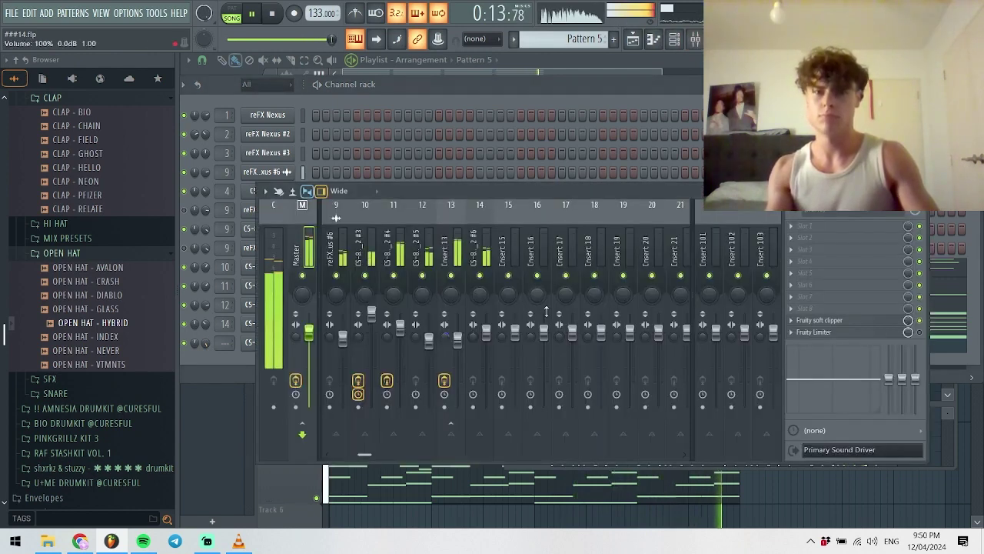
left_click_drag(486, 329, 515, 327)
left_click(517, 219)
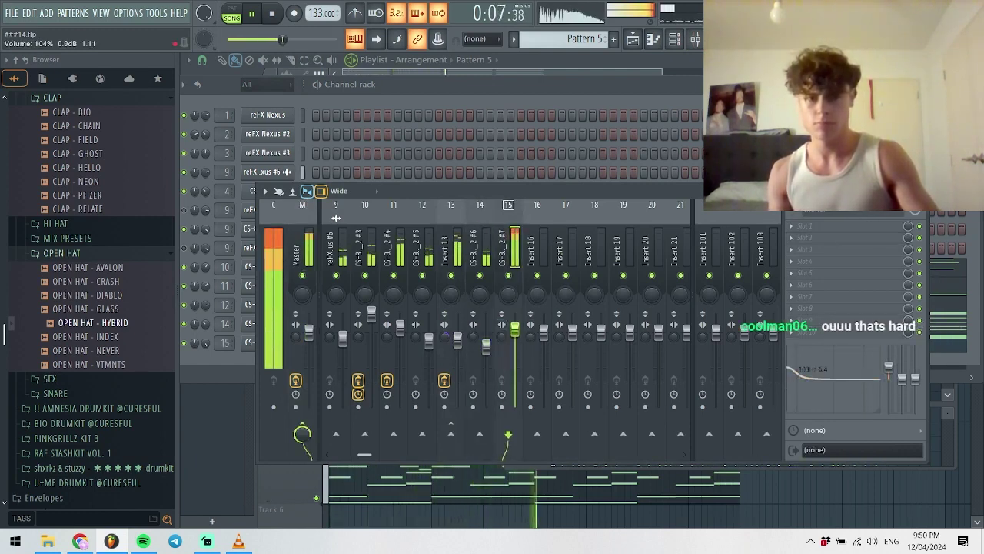
- Lower mixer insert 13's level and add Fruity Flanger with the Ultra Fat Chorus preset in its third effect slot
left_click_drag(457, 339, 457, 350)
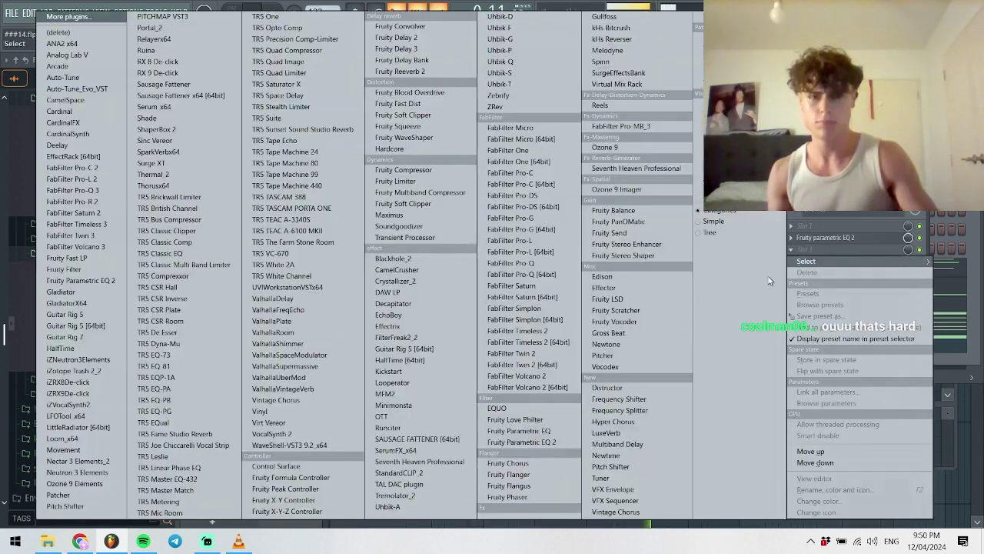
left_click(822, 249)
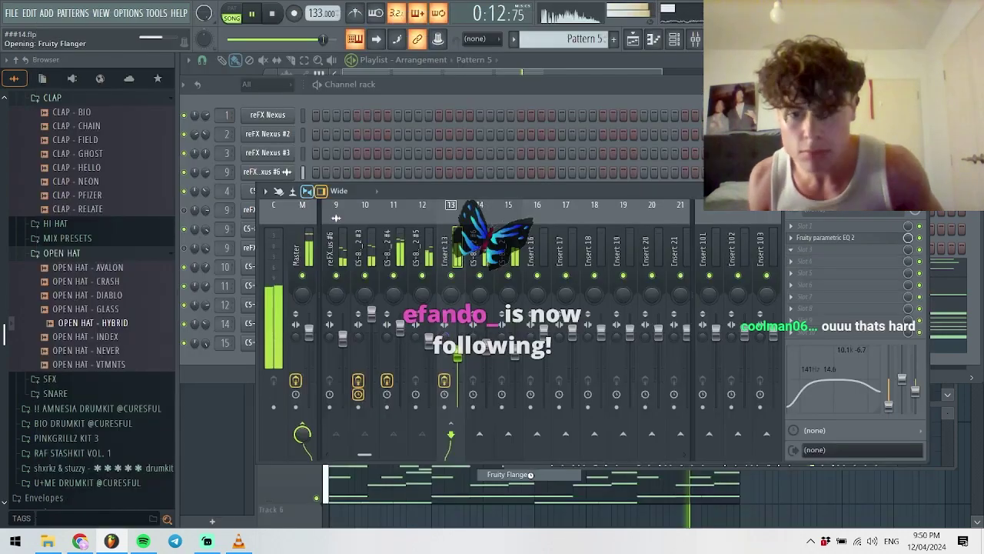
left_click(509, 475)
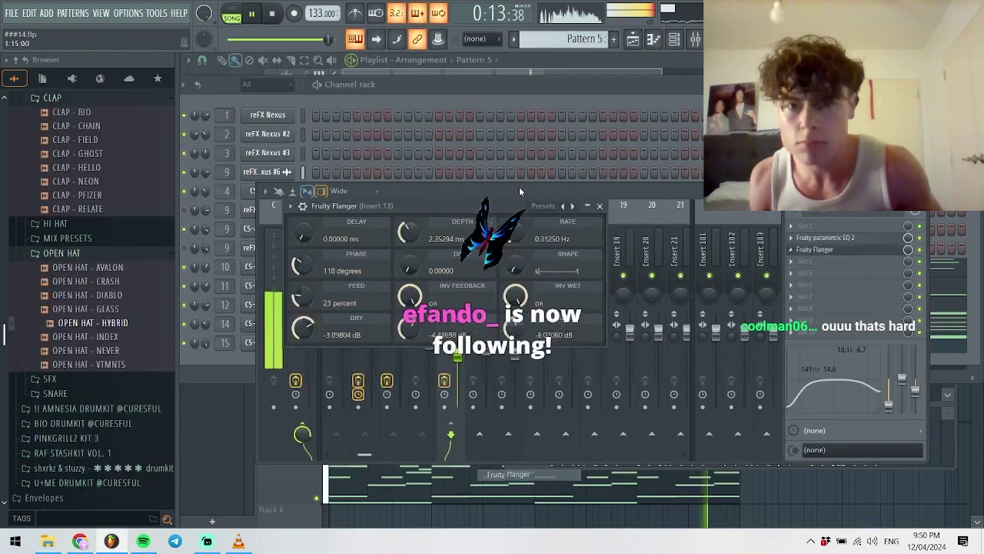
left_click(570, 206)
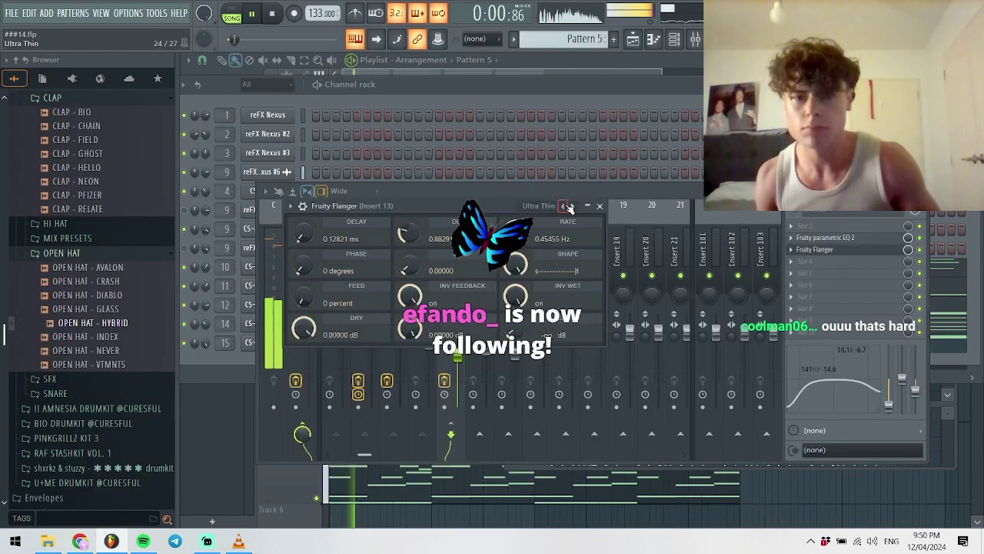
left_click(568, 206)
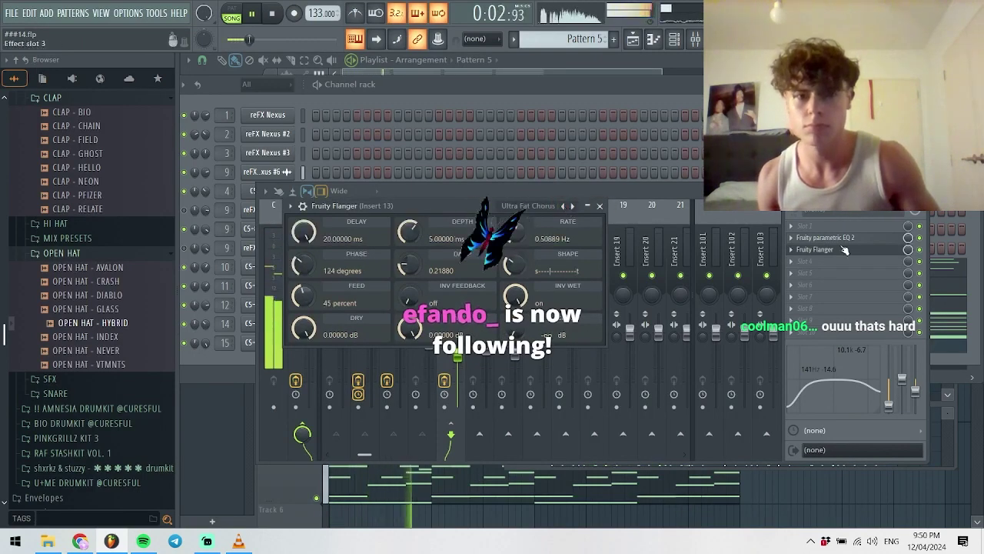
key("Escape")
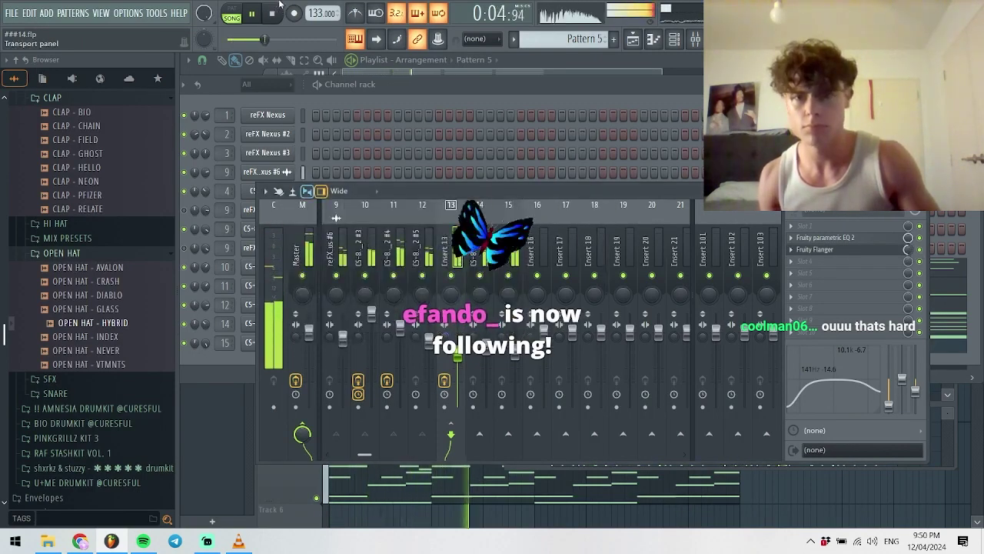
- Set the tempo to 124 BPM and rebalance the levels of mixer inserts 13 and 15
left_click_drag(457, 355, 459, 348)
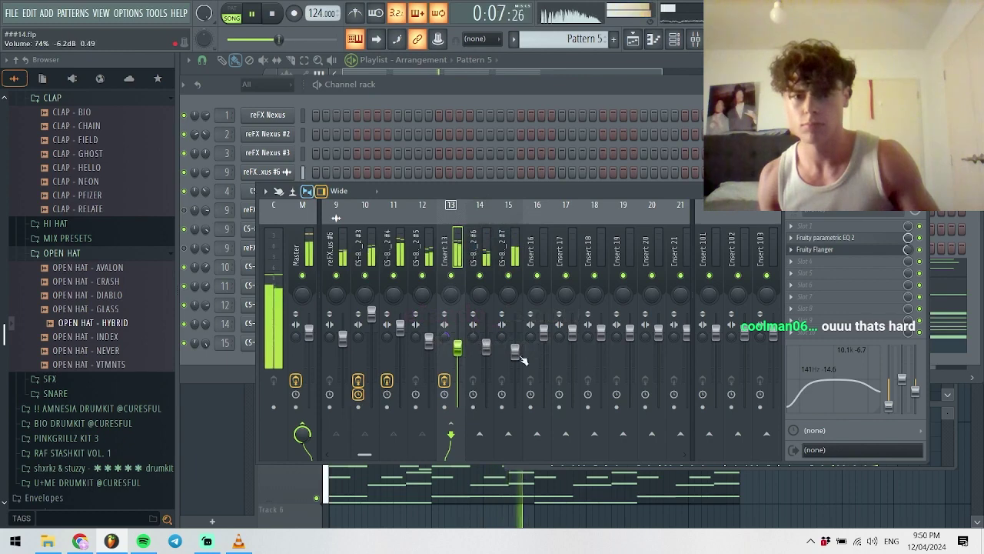
left_click_drag(520, 357, 520, 350)
key("Escape")
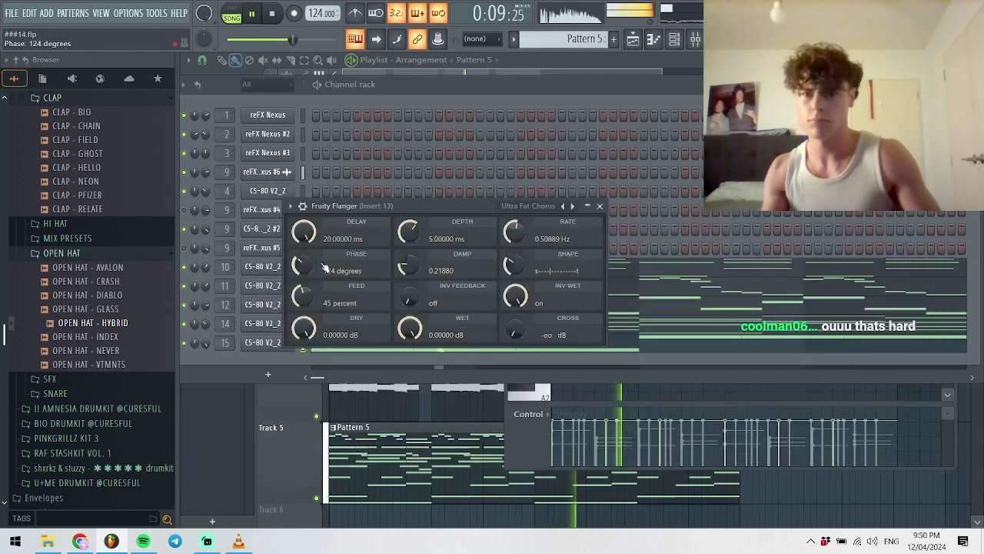
key("Escape")
left_click(635, 45)
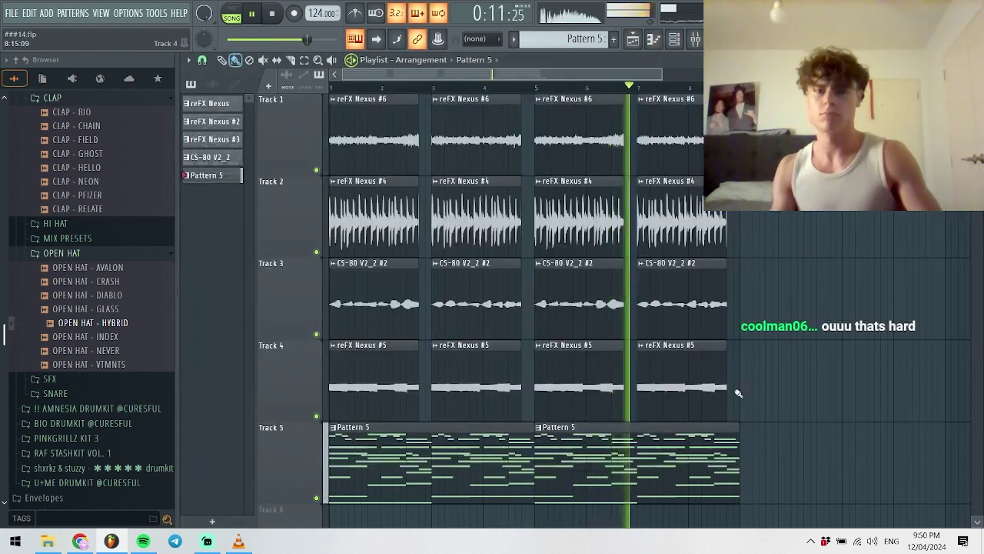
- Route the selected mixer tracks to insert 16 and load Guitar Rig 7 in its second effect slot
left_click(696, 40)
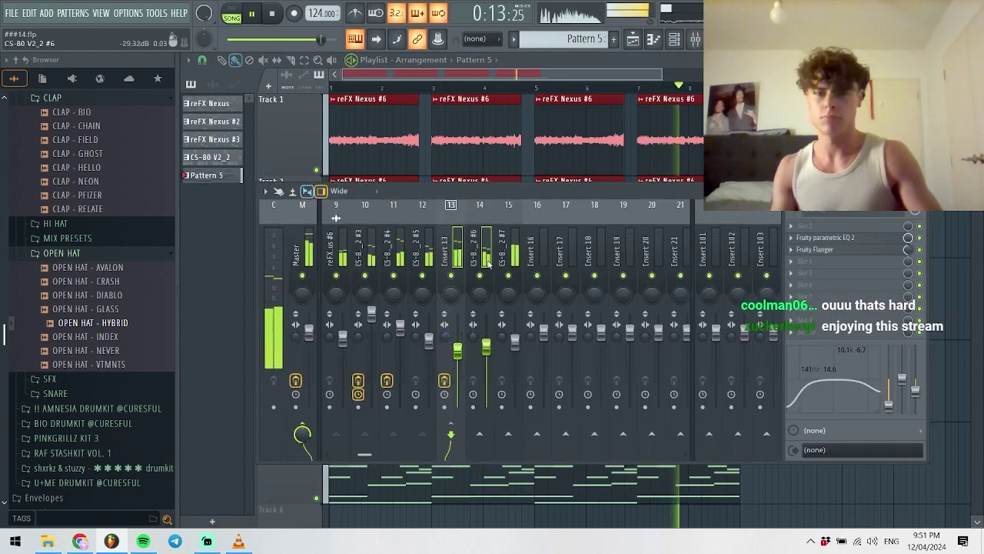
right_click(537, 433)
left_click(564, 455)
left_click(803, 237)
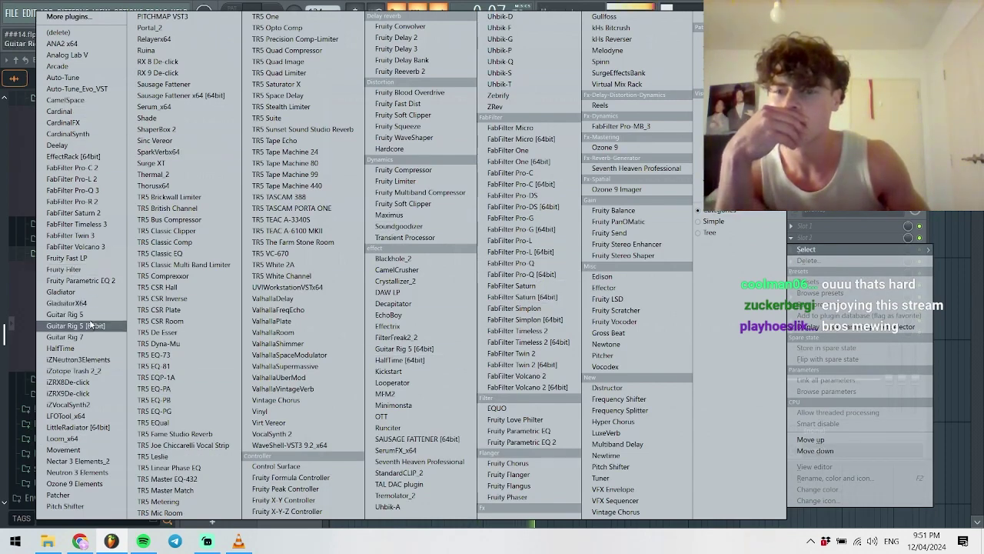
left_click(90, 337)
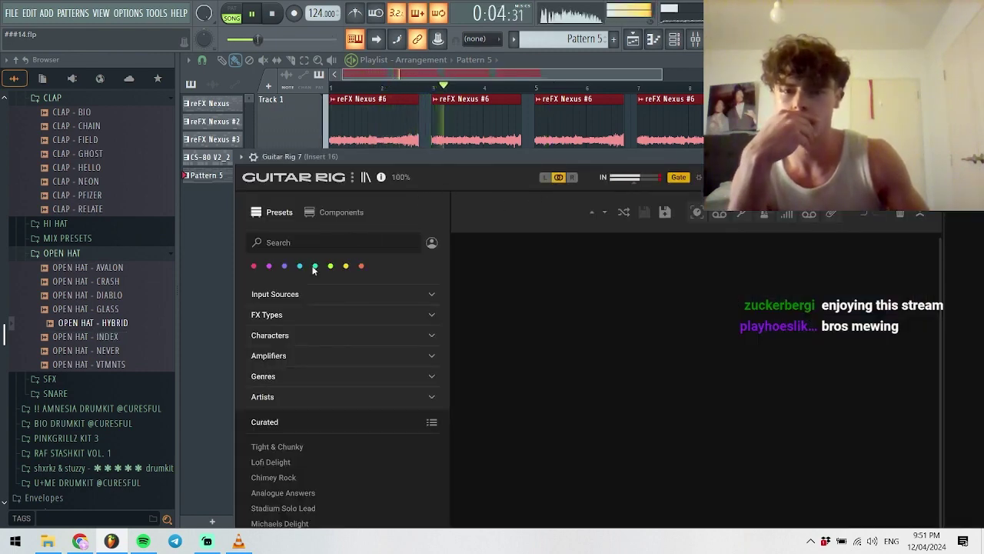
- Add the Plex amplifier component to the empty Guitar Rig 7 rack
left_click(323, 212)
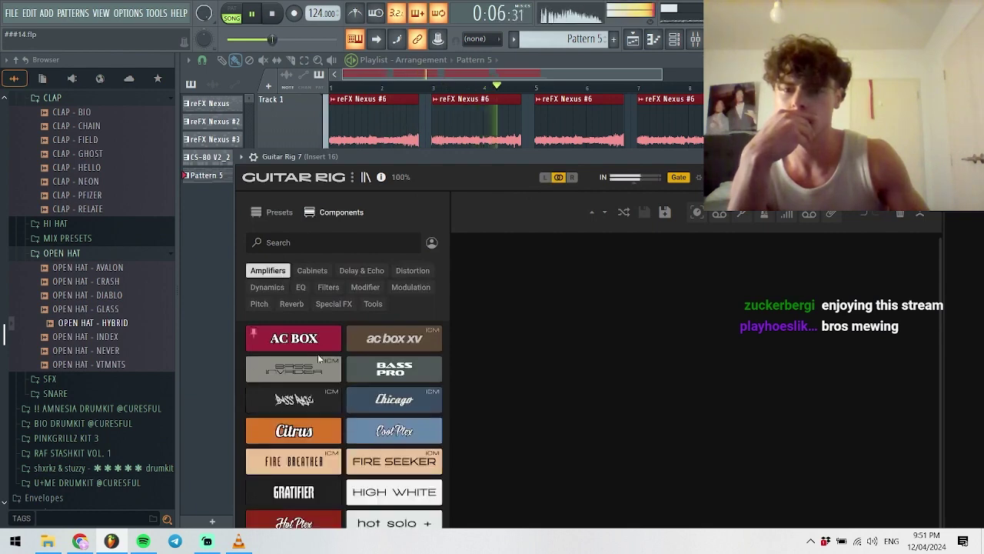
left_click_drag(438, 156, 408, 101)
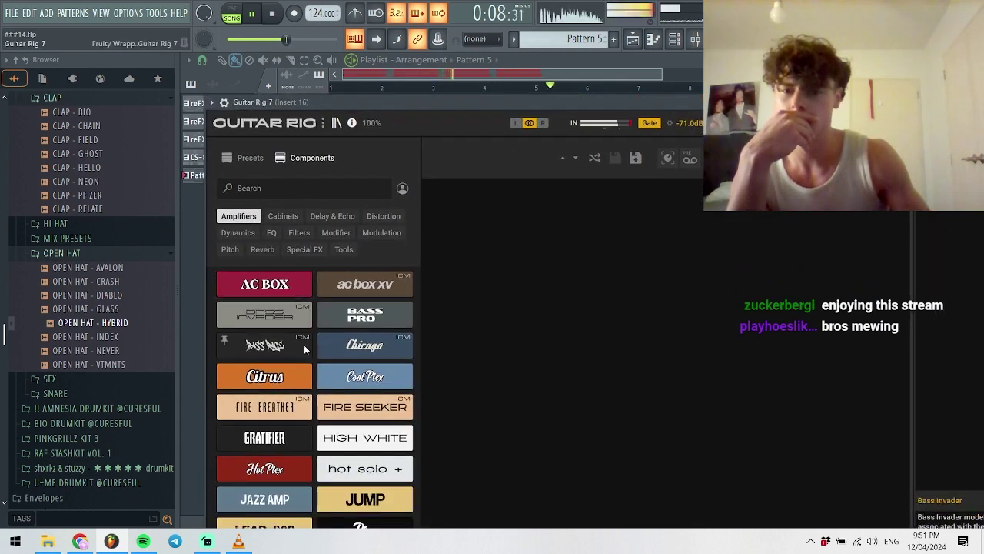
scroll(329, 416, "down", 2)
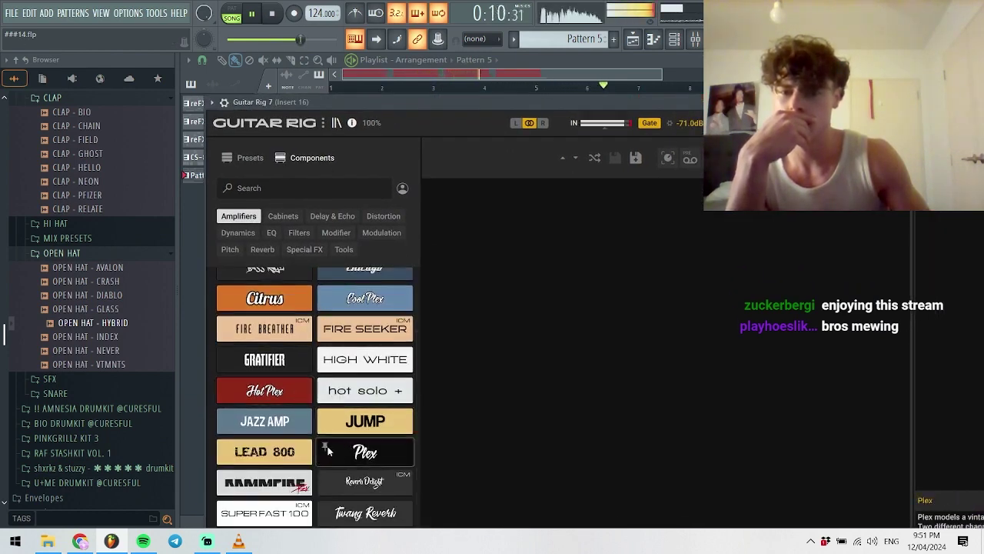
left_click_drag(364, 452, 596, 243)
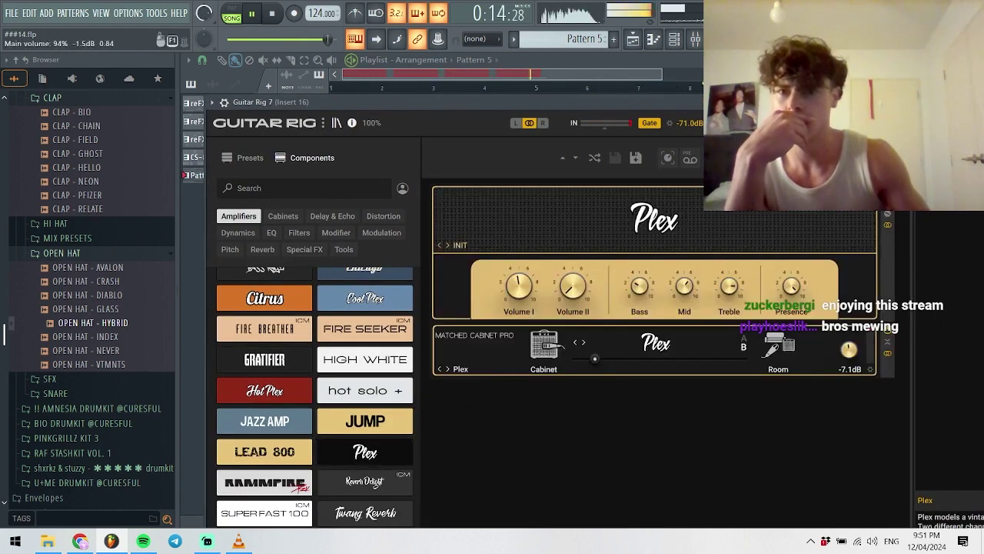
left_click_drag(334, 40, 235, 39)
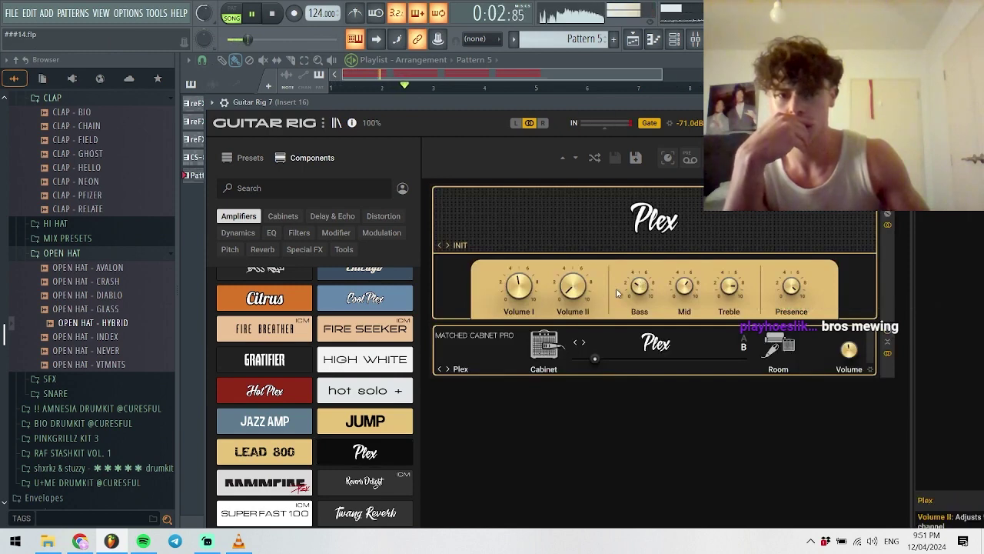
- Turn Plex Volume II up and Volume I, bass, mid, treble and presence down, and adjust insert 16's level
left_click(720, 282)
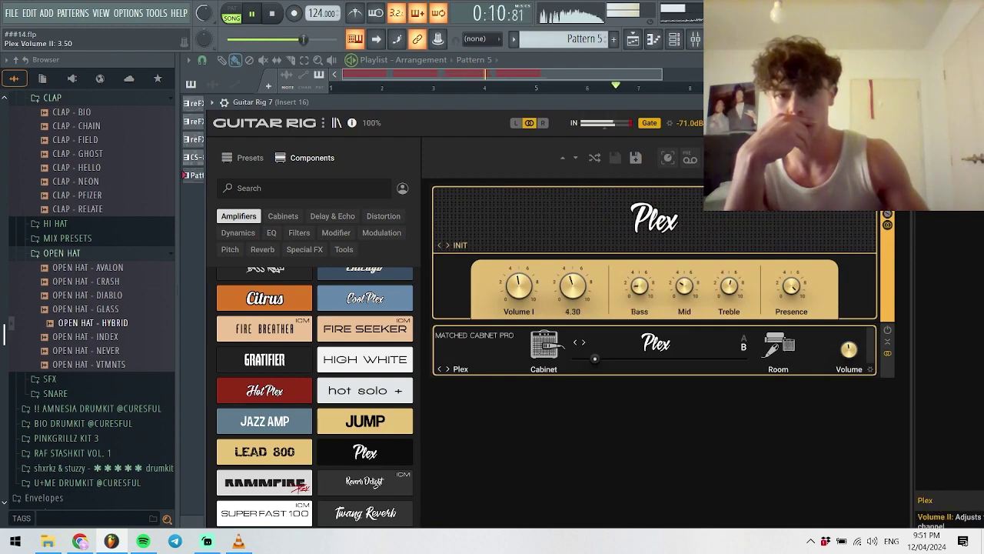
mouse_move(519, 286)
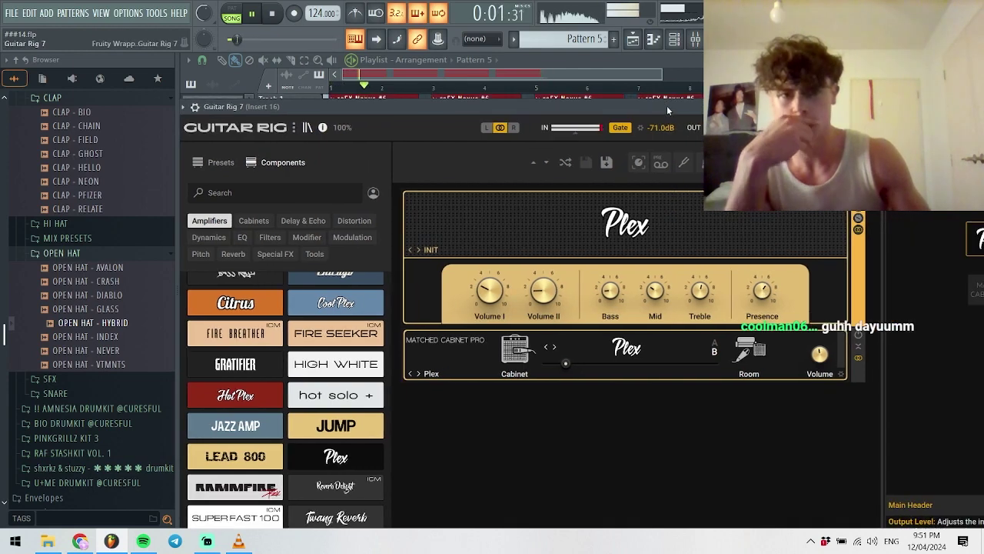
left_click(888, 103)
left_click_drag(543, 351, 545, 336)
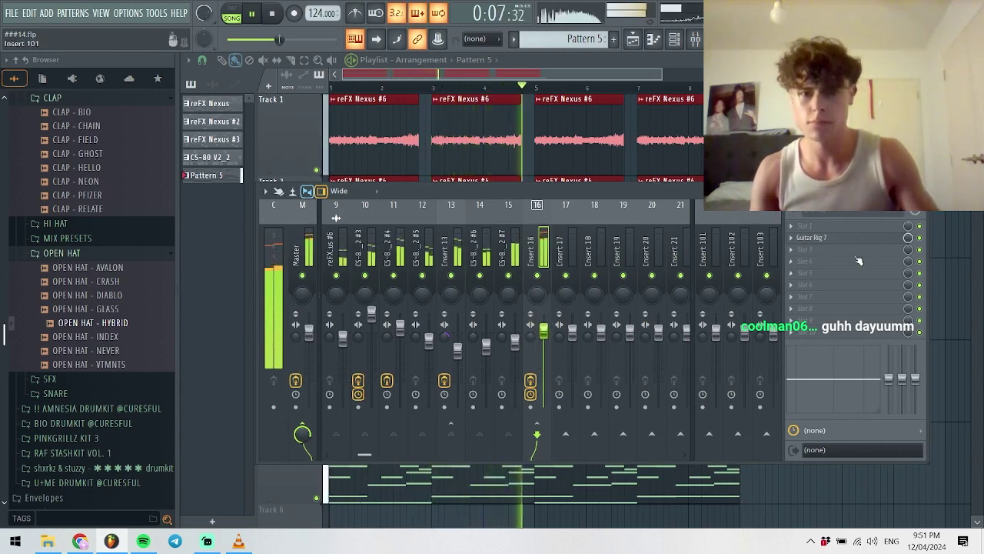
- Load Gross Beat in insert 16's third effect slot and try its 1 Beat Gate and the Patterns preset
left_click(812, 248)
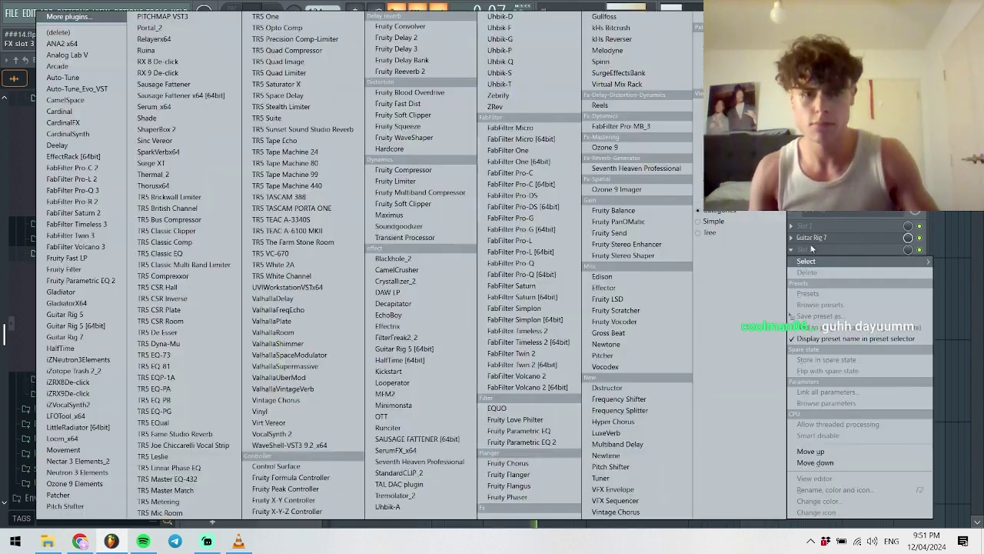
left_click(611, 332)
left_click(358, 361)
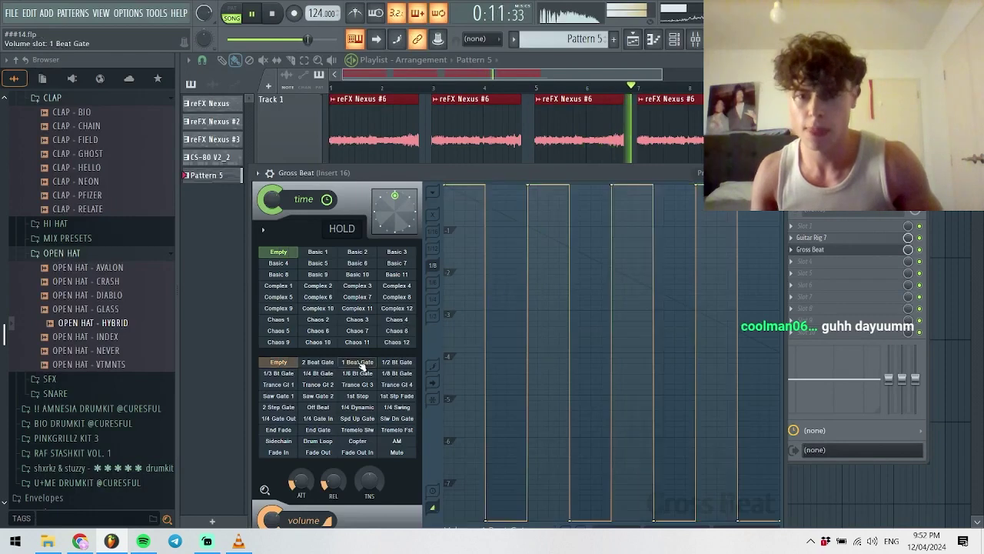
left_click(701, 172)
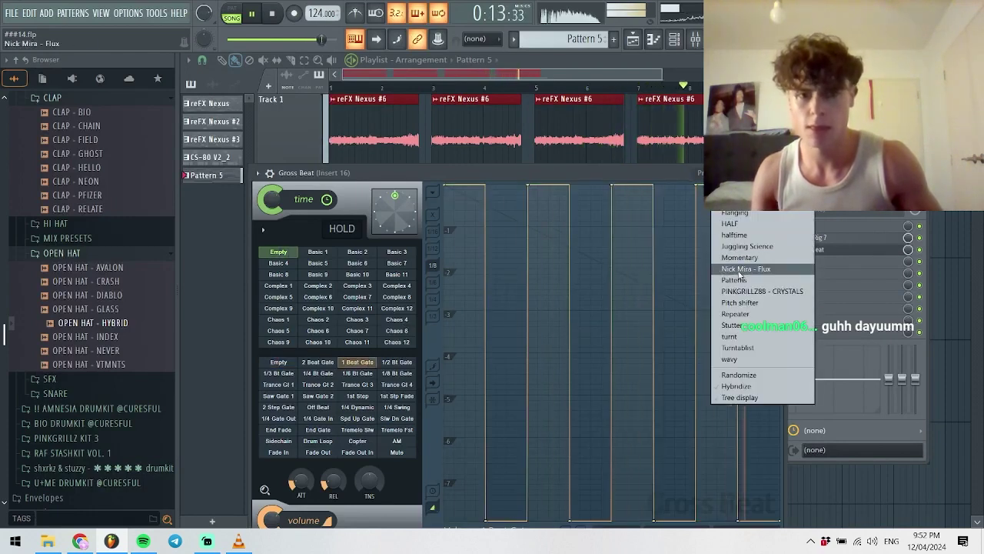
left_click(735, 280)
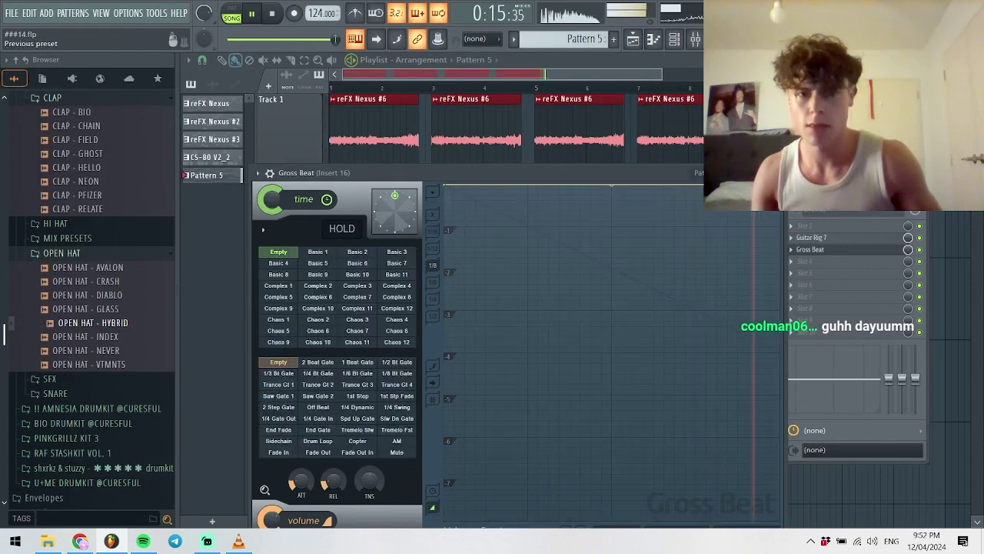
- Try Gross Beat's Pitch shifter preset at +3 and remove the plugin from insert 16
left_click(702, 172)
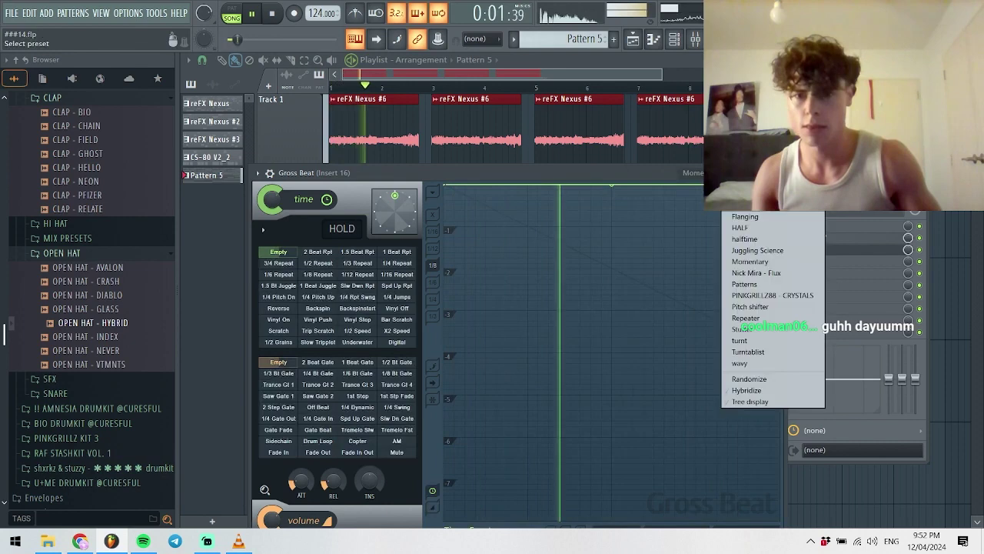
left_click(772, 295)
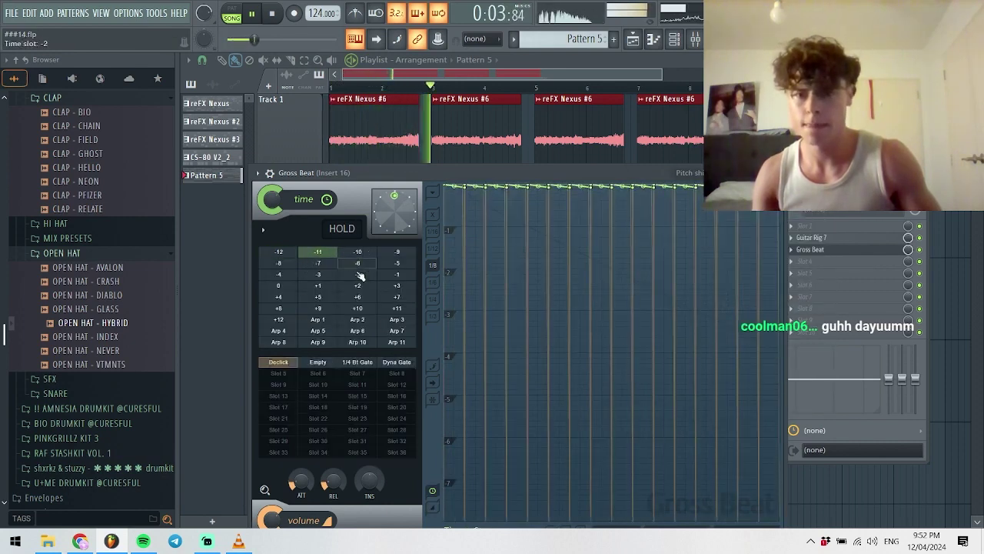
left_click(397, 286)
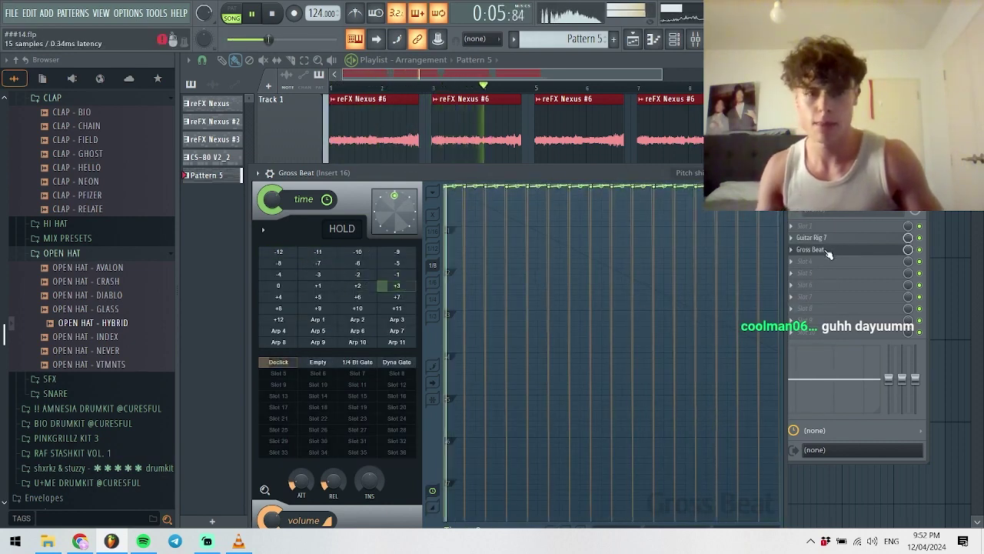
left_click(792, 249)
left_click(807, 273)
- Try WaveShell-VST3 9.2_x64 with a SoundShifter Pitch plugin in insert 16's third effect slot, stop playback and remove it
left_click(792, 249)
mouse_move(806, 261)
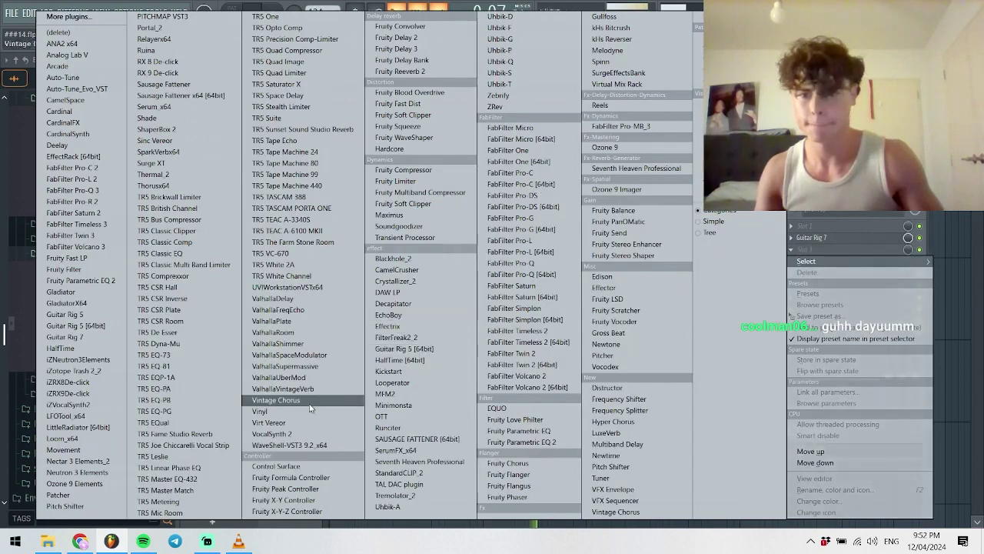
left_click(288, 445)
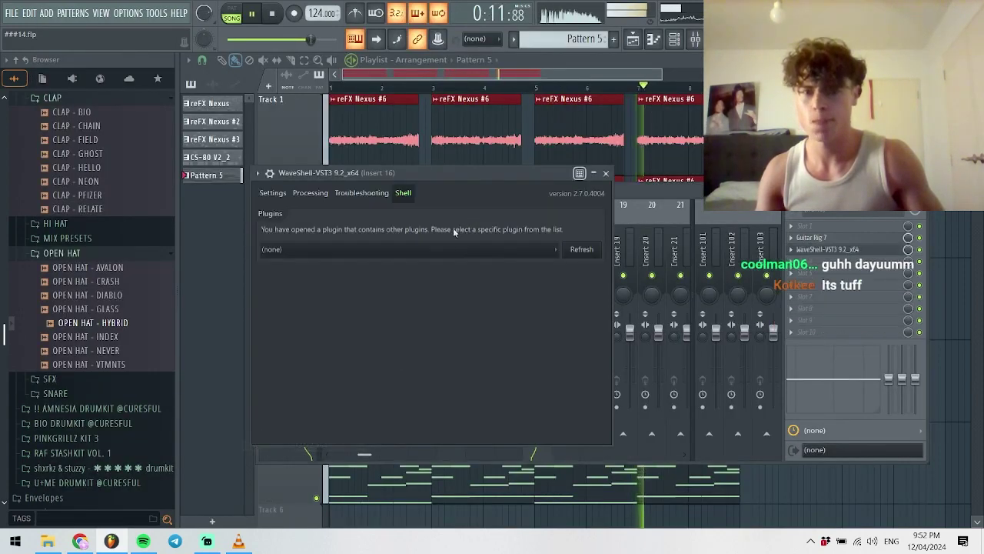
left_click(595, 255)
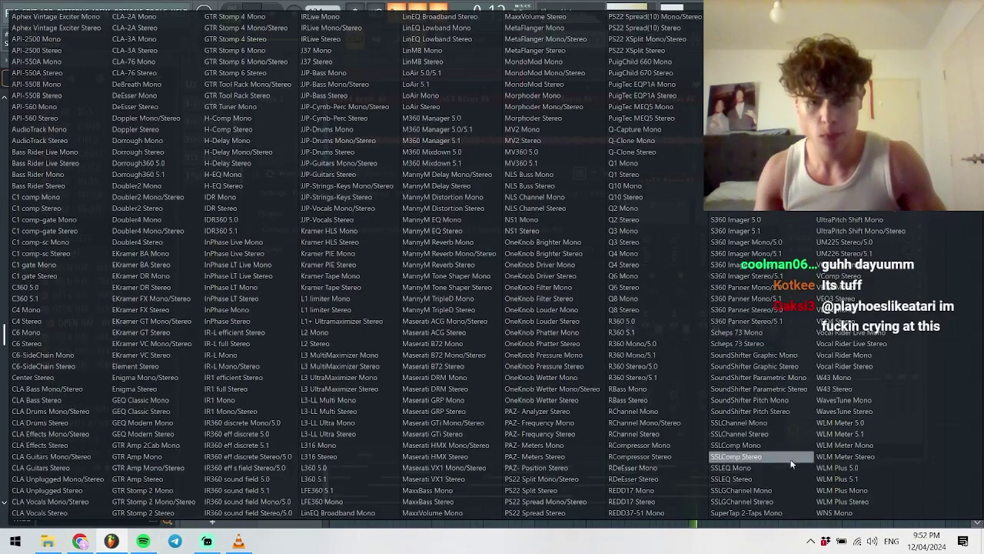
left_click(750, 400)
key("space")
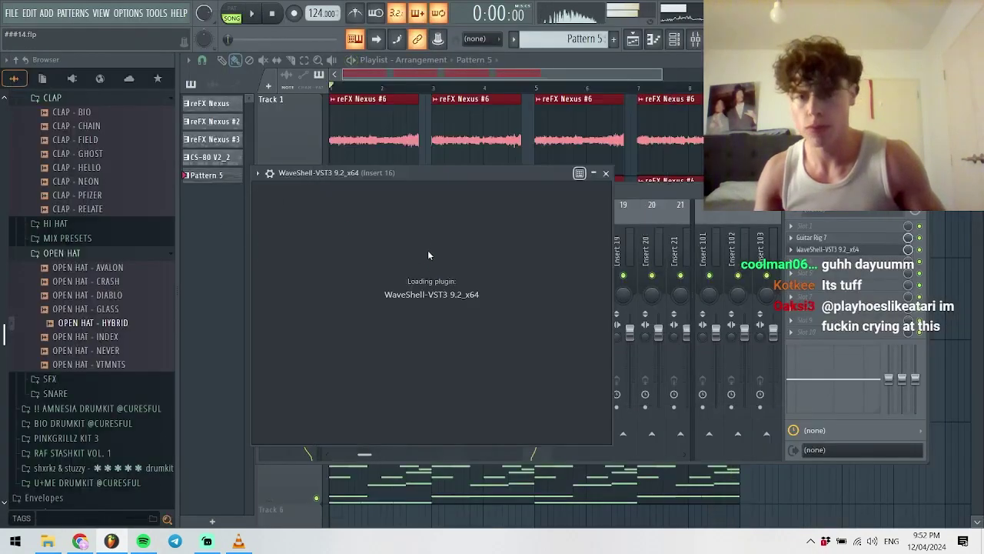
right_click(791, 253)
left_click(806, 273)
- Save the project and try again to load WaveShell-VST3 9.2_x64 with SoundShifter Pitch Stereo in insert 16's third effect slot
left_click(831, 249)
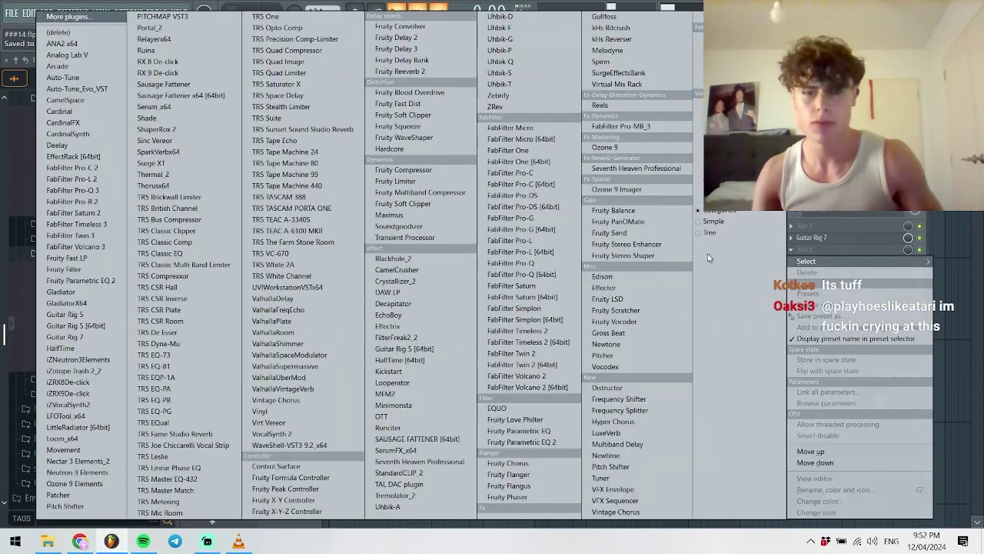
left_click(291, 444)
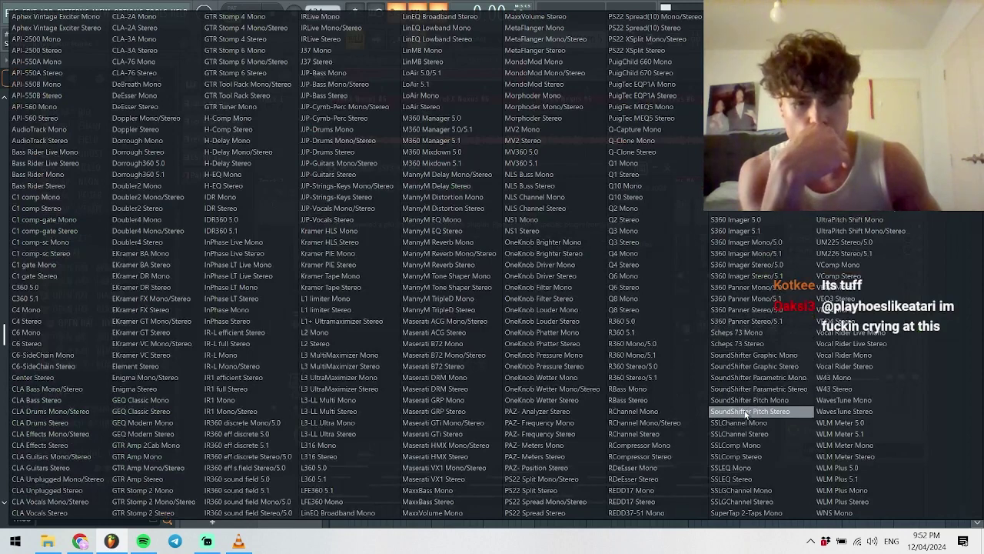
left_click(744, 412)
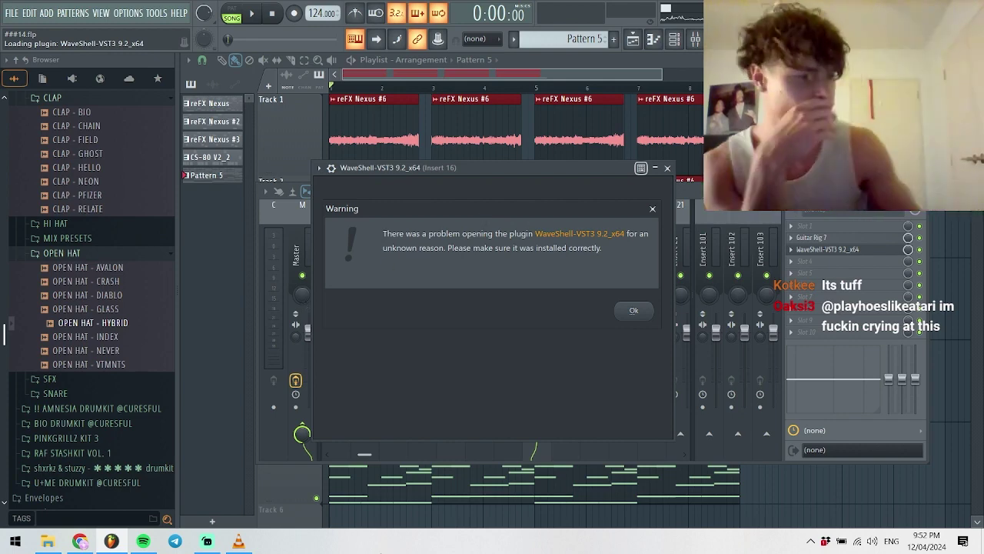
key("alt+Tab")
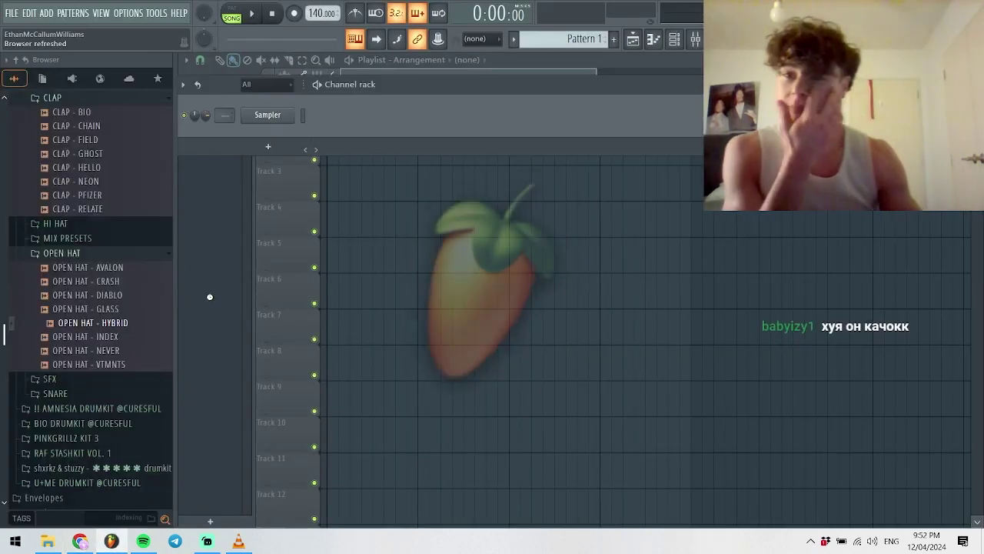
- Add a reFX Nexus instrument channel to the new project
left_click(73, 13)
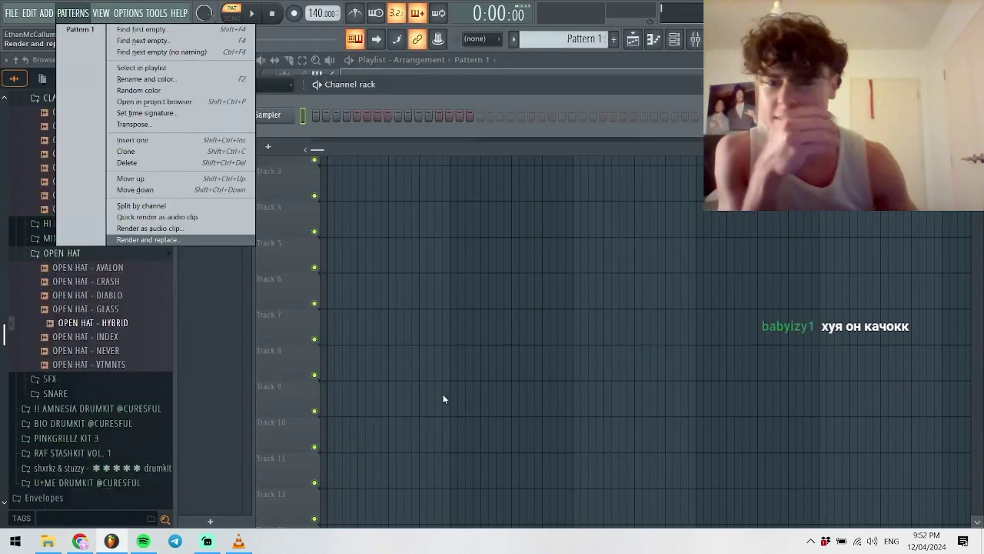
mouse_move(47, 14)
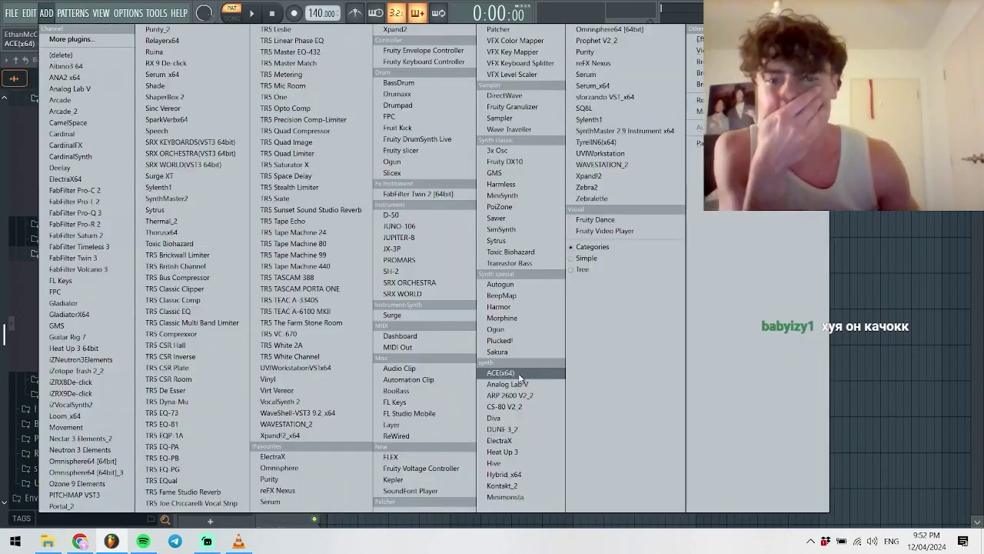
left_click(313, 489)
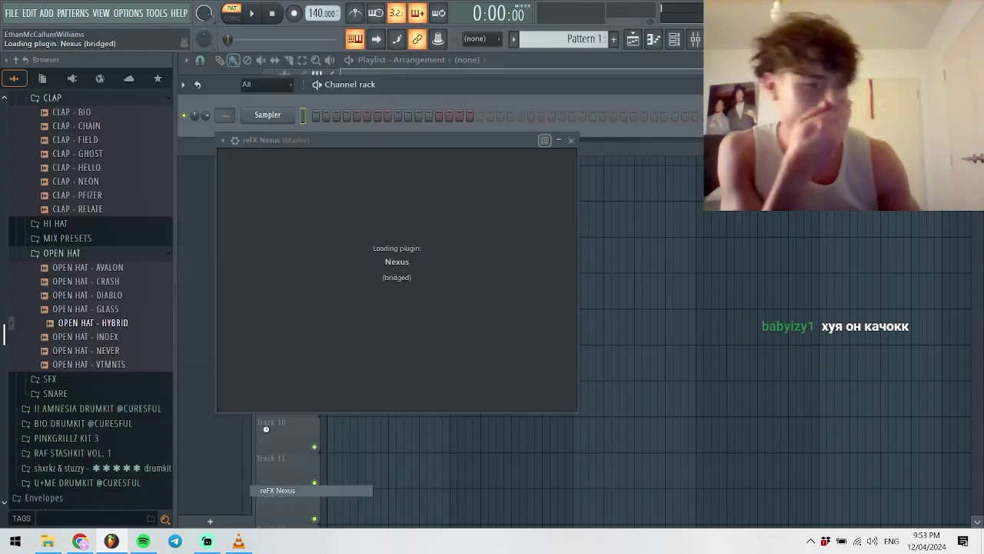
- Audition the Single Layer Leads presets in Nexus, stepping forward from LD Detuned Lead 5 through LD Detuned Lead 10 and beyond
scroll(384, 231, "down", 3)
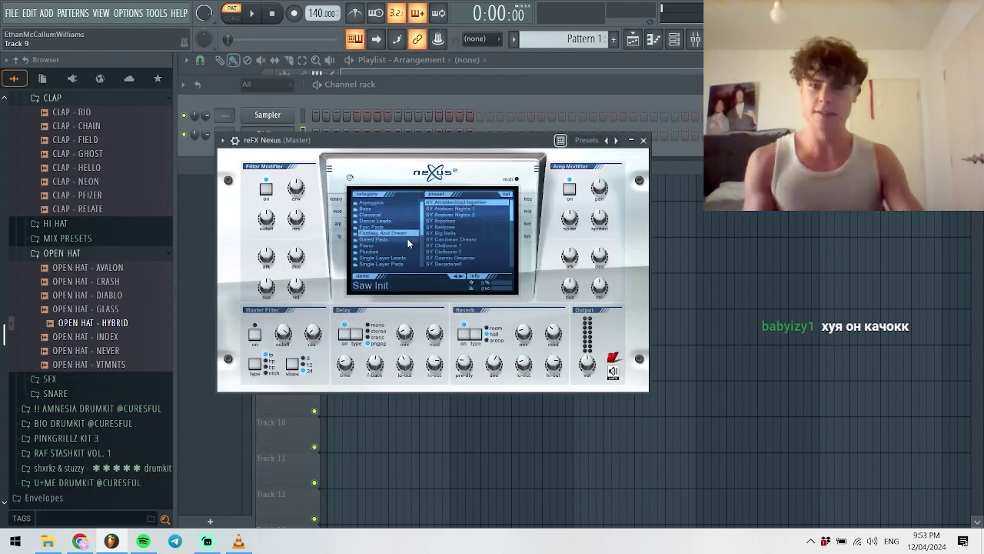
left_click(382, 221)
right_click(383, 228)
scroll(406, 219, "up", 3)
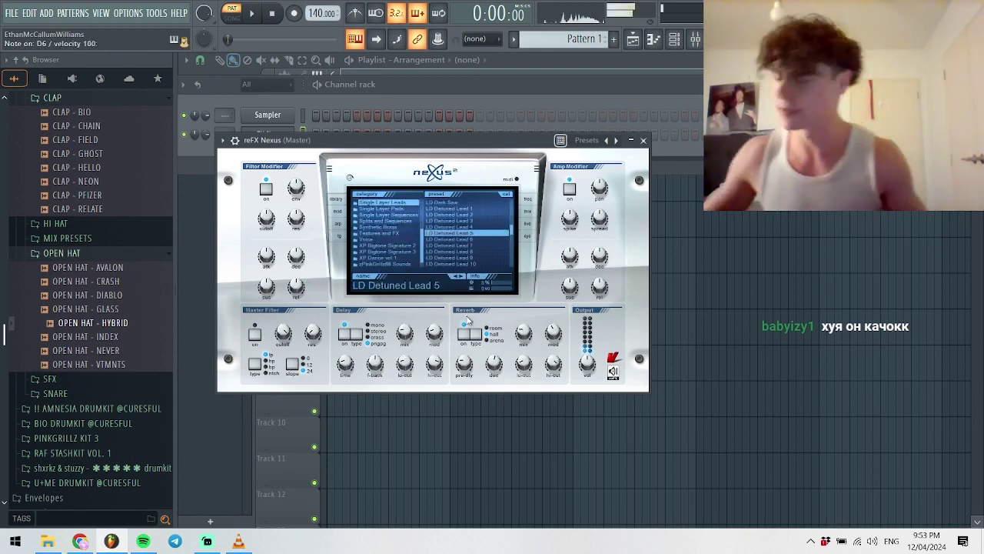
left_click(462, 276)
left_click(462, 276)
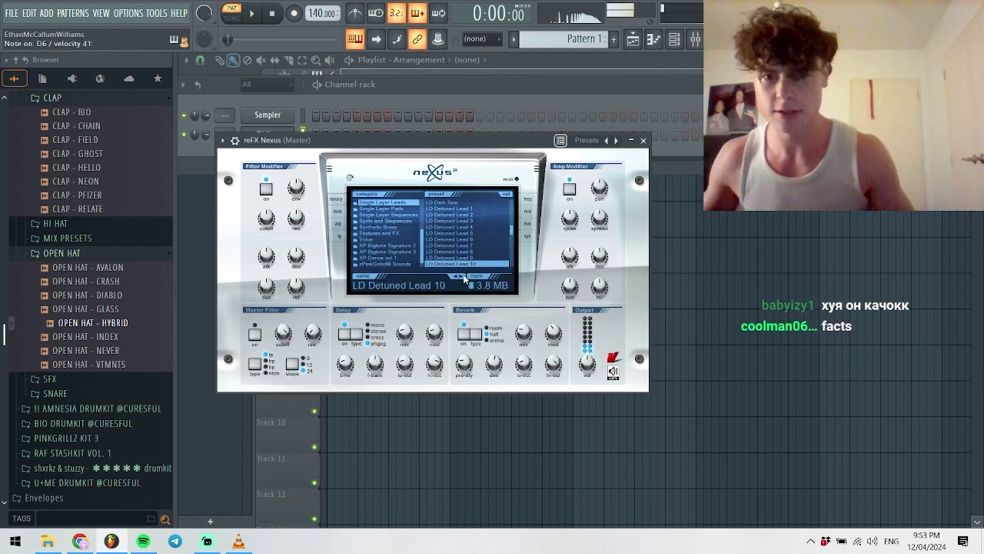
left_click(463, 277)
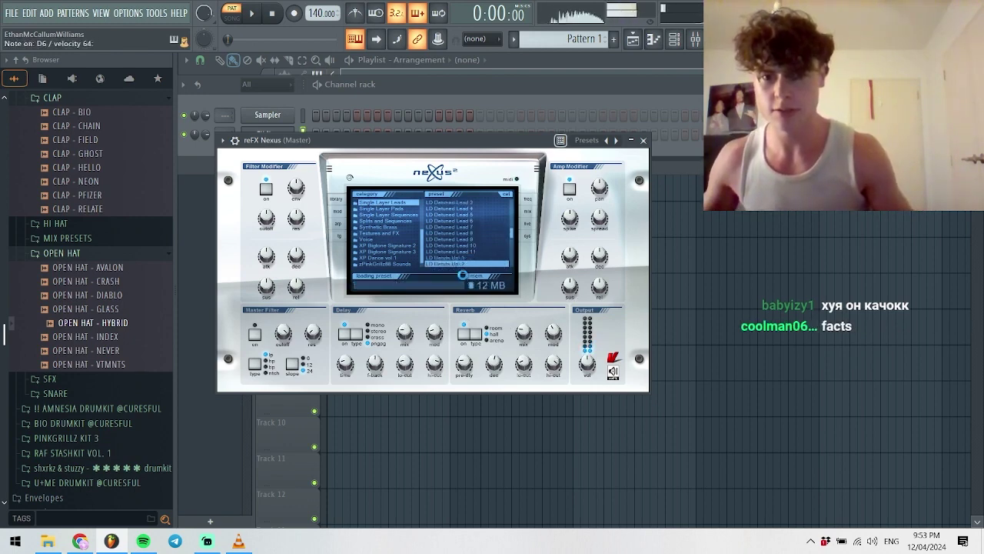